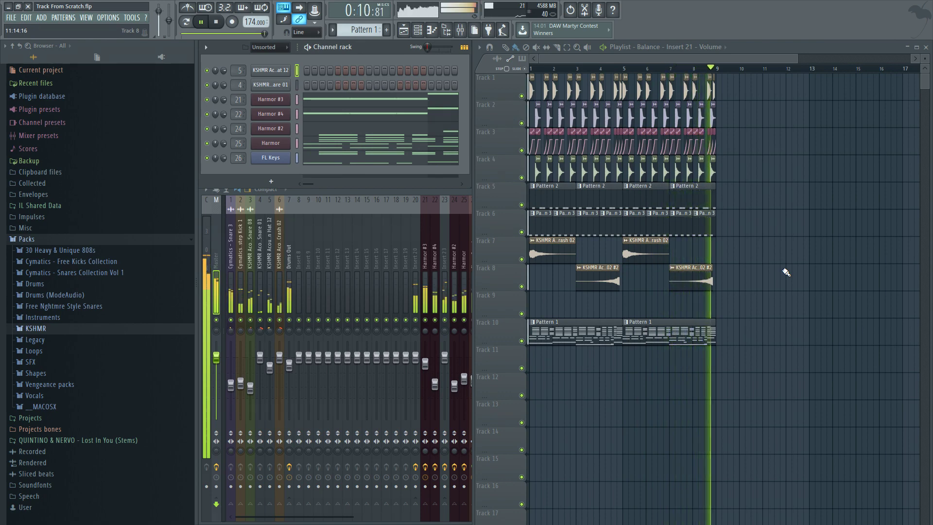
Step: Replay the arrangement from just before bar 4 to hear the existing drums
key("space")
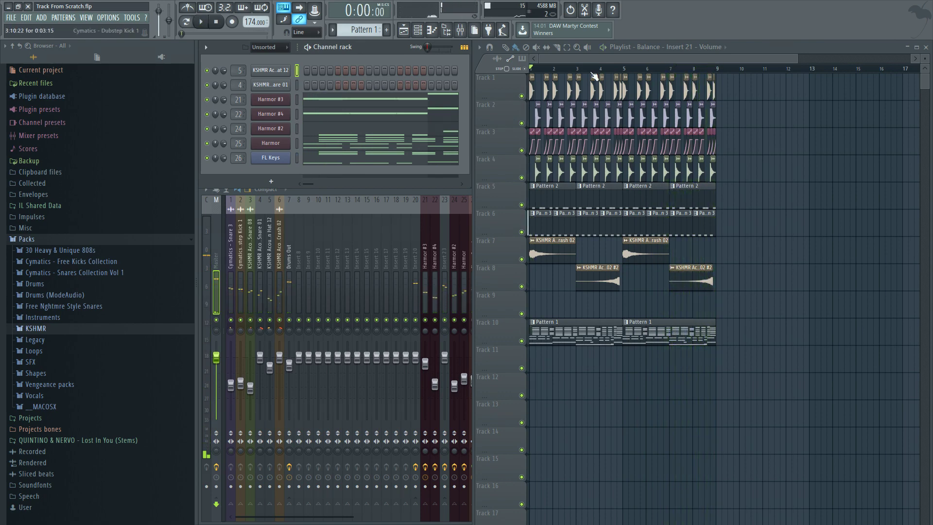
left_click(596, 67)
key("space")
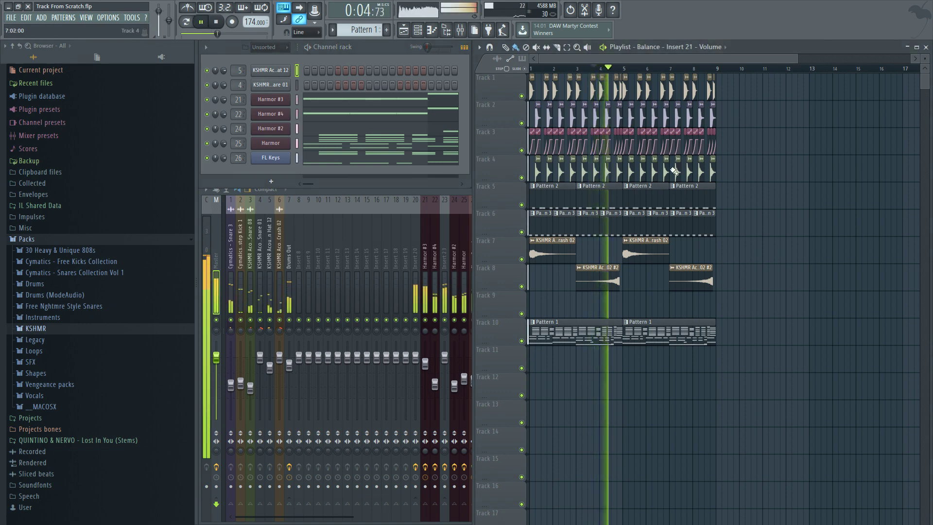
key("space")
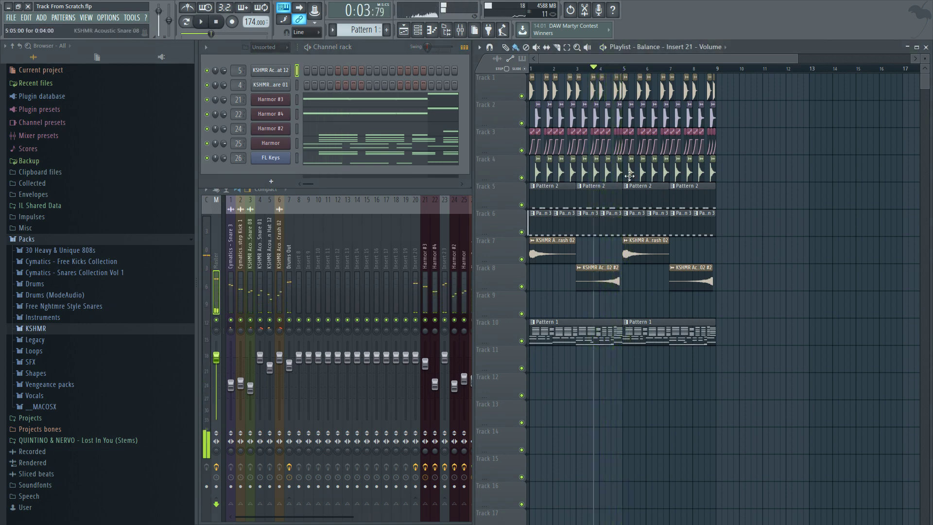
Step: Play the arrangement from the start, and replay its second half from about bar 6
left_click(535, 69)
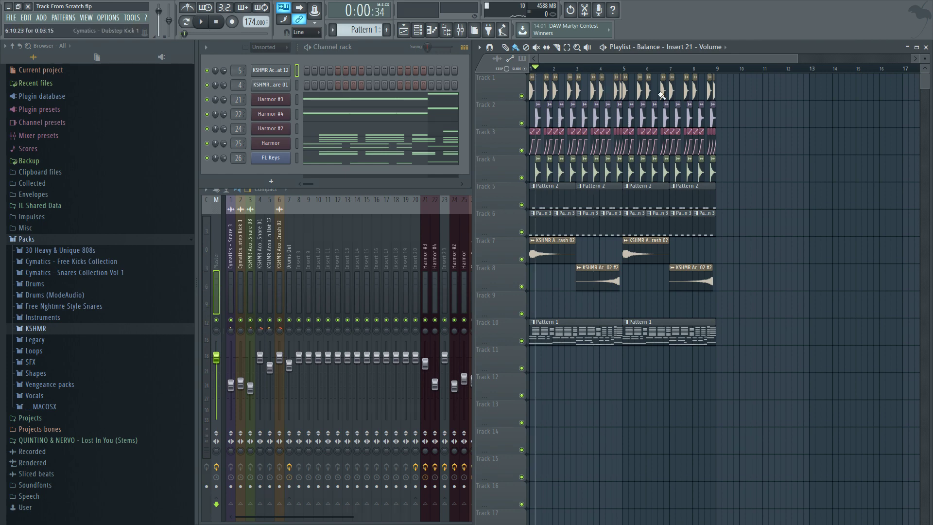
left_click(667, 145)
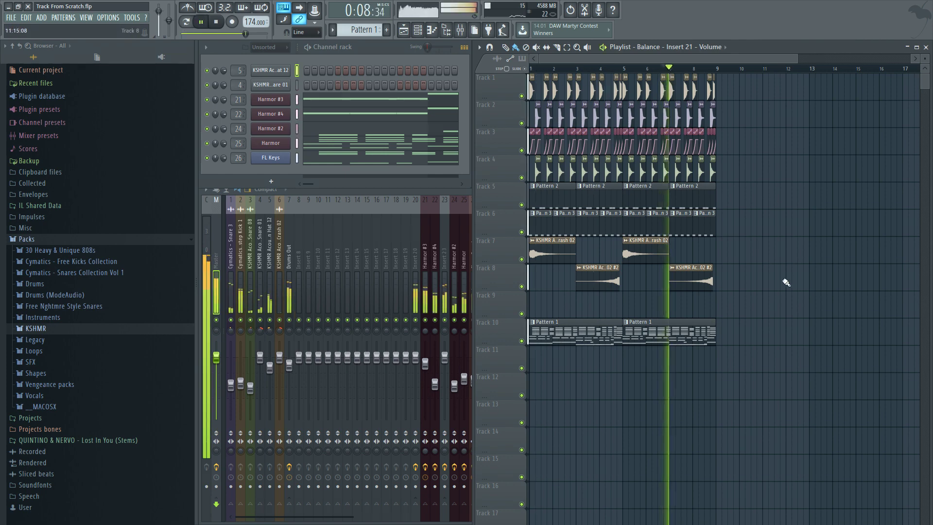
left_click(667, 146)
key("space")
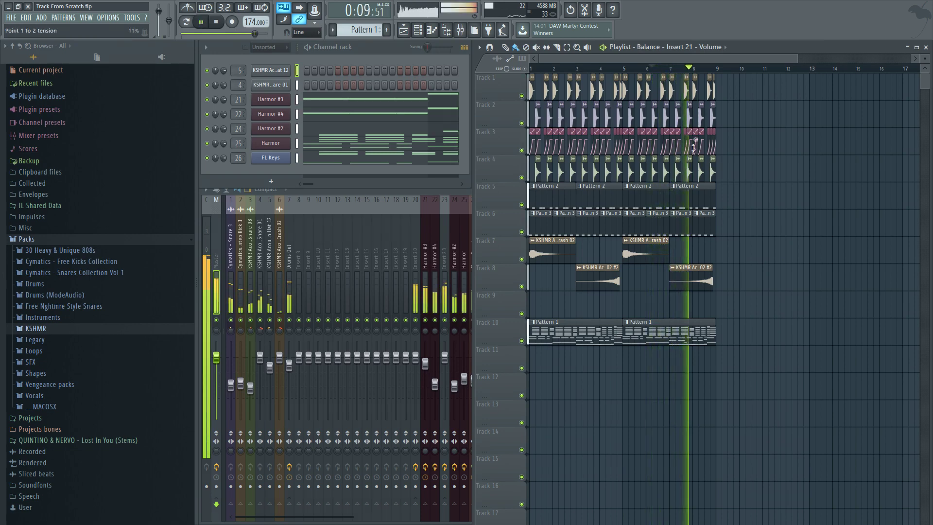
key("space")
left_click(651, 75)
key("space")
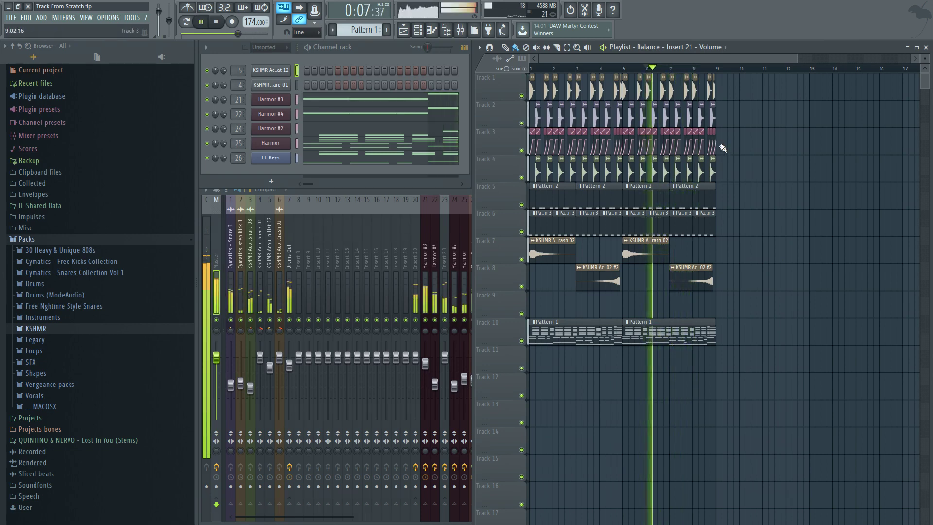
key("space")
Step: Listen to the Pattern 3 clips on Track 6 and the Pattern 2 clips on Track 5 soloed in turn, and unsolo them
scroll(660, 216, "up", 5)
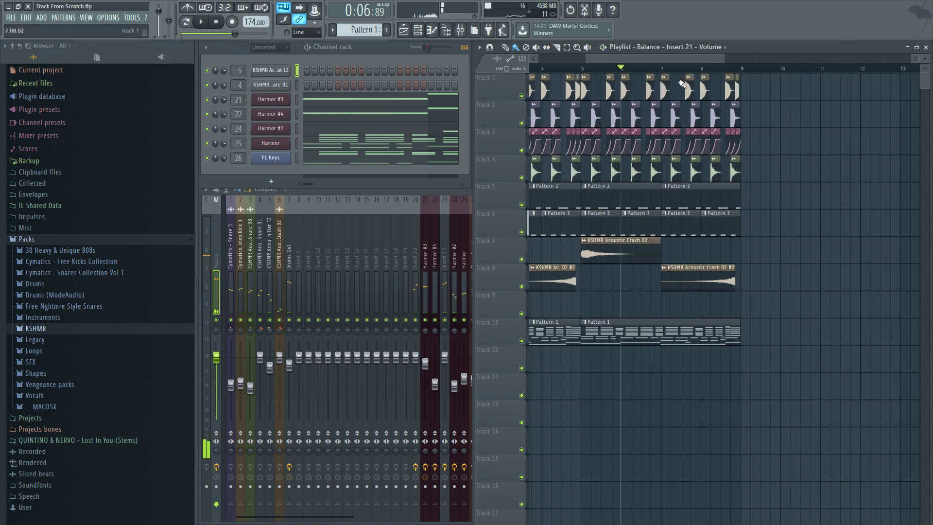
left_click(660, 215)
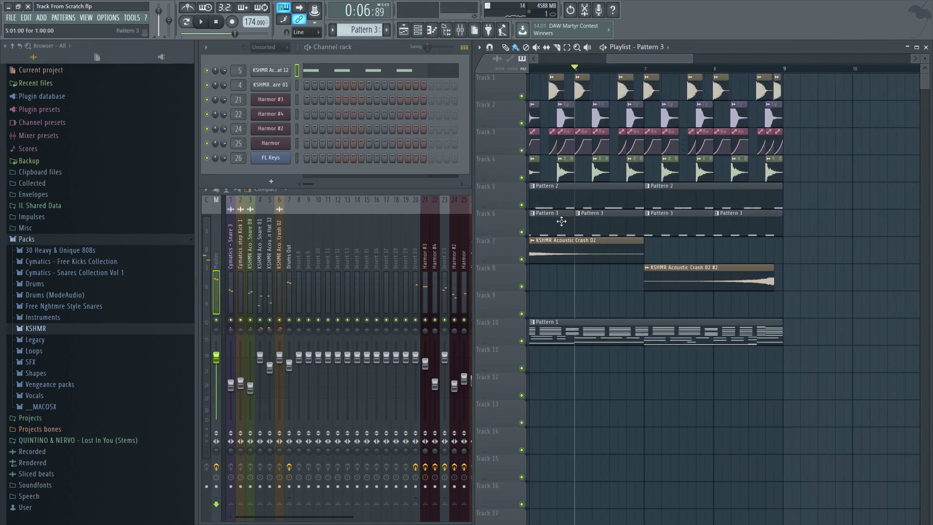
left_click(522, 232, "ctrl")
key("space")
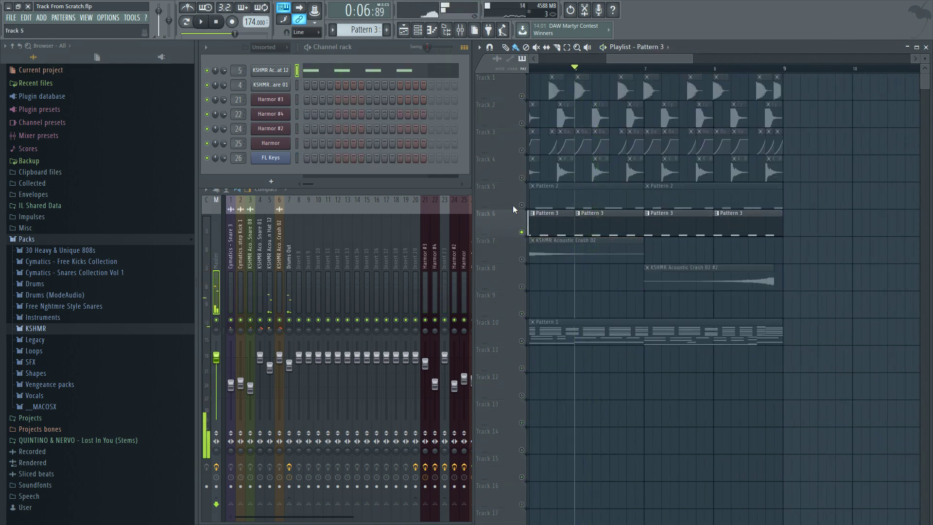
left_click(521, 205, "ctrl")
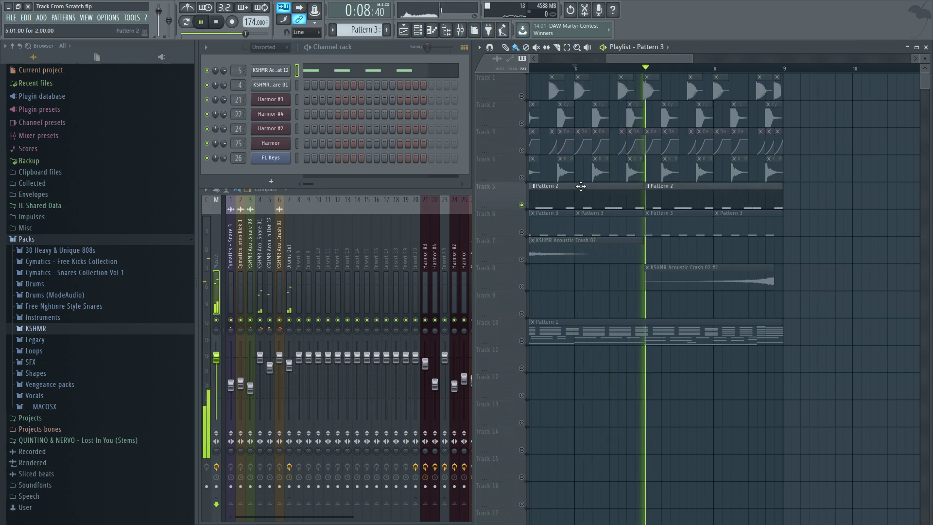
key("space")
left_click(521, 204, "ctrl")
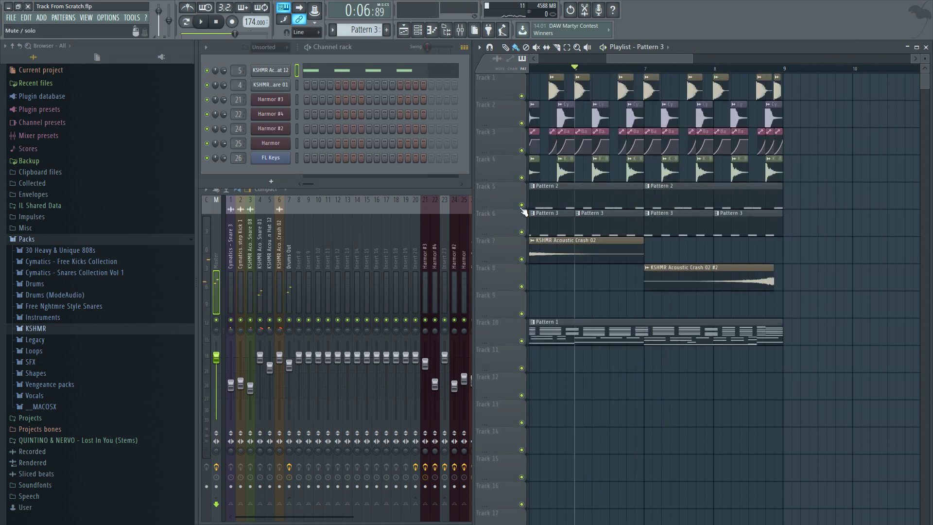
Step: Inspect the KSHMR Acoustic Snare 08 sample and the channel filter groups, and locate the Cymatics - Snare 3 channel from its clip
left_click(669, 164)
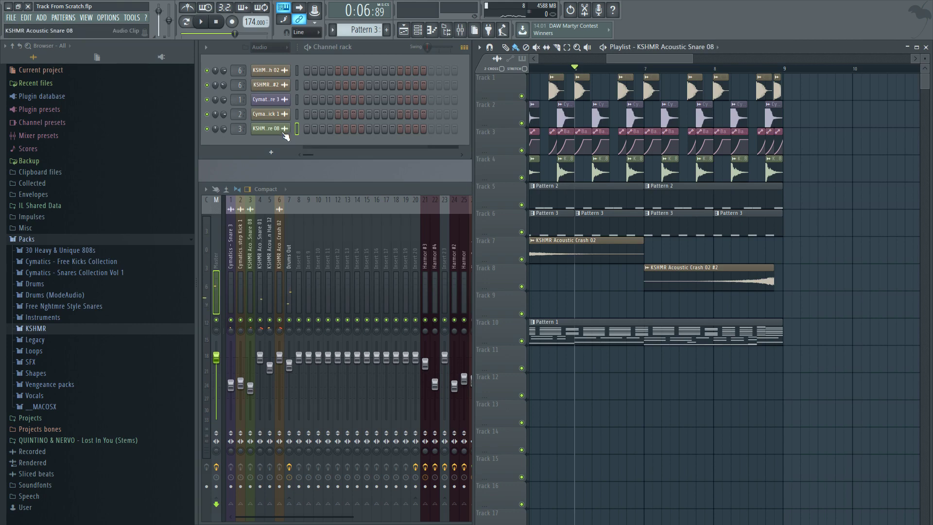
left_click(267, 128)
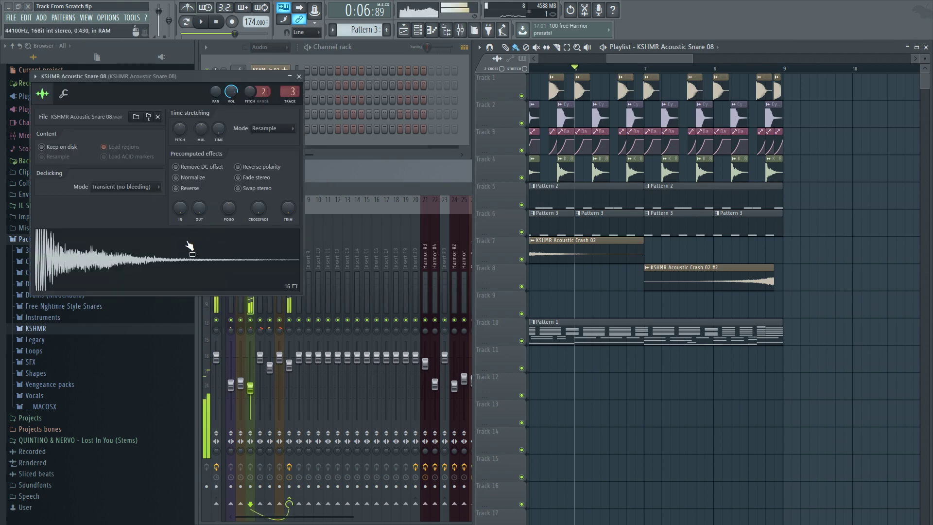
left_click(299, 76)
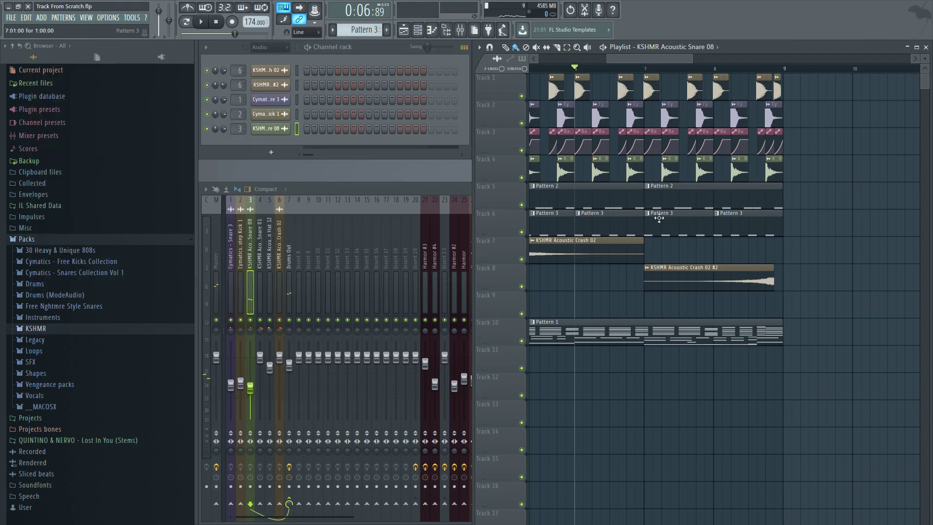
left_click(278, 48)
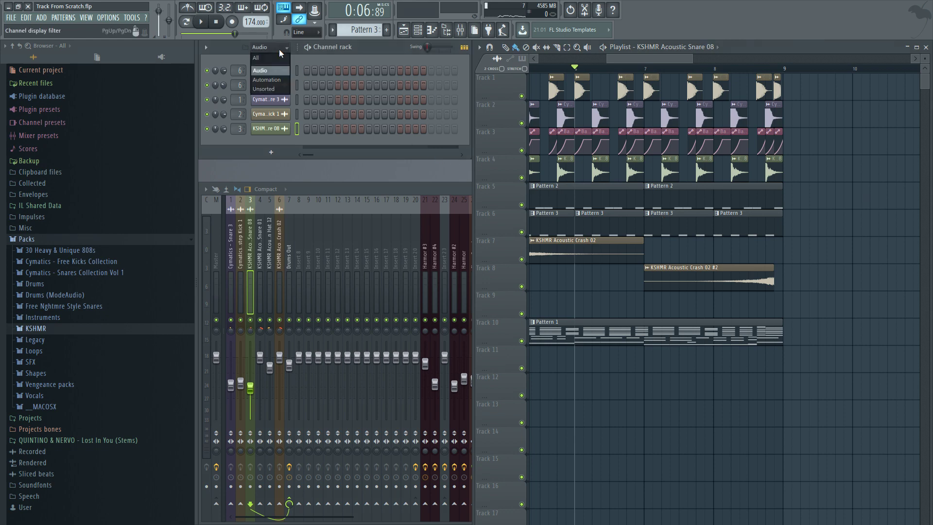
left_click(865, 178)
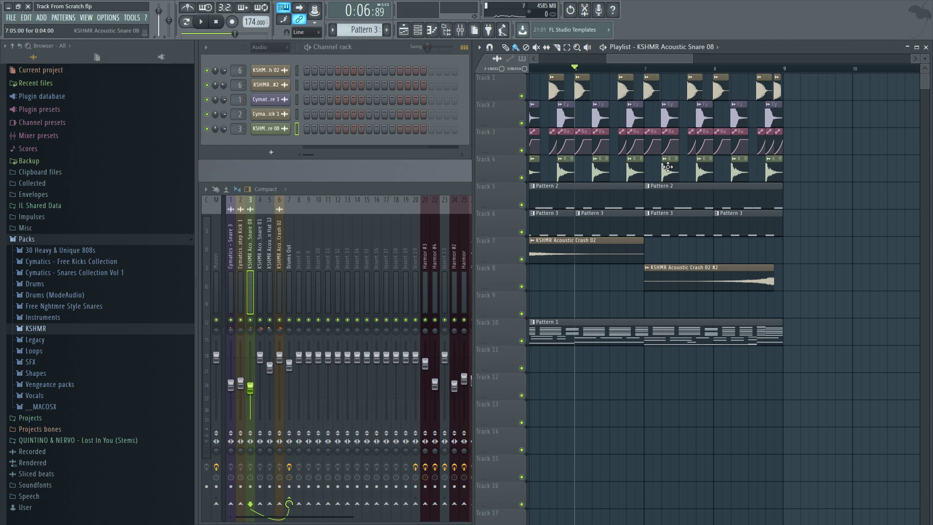
left_click(669, 112)
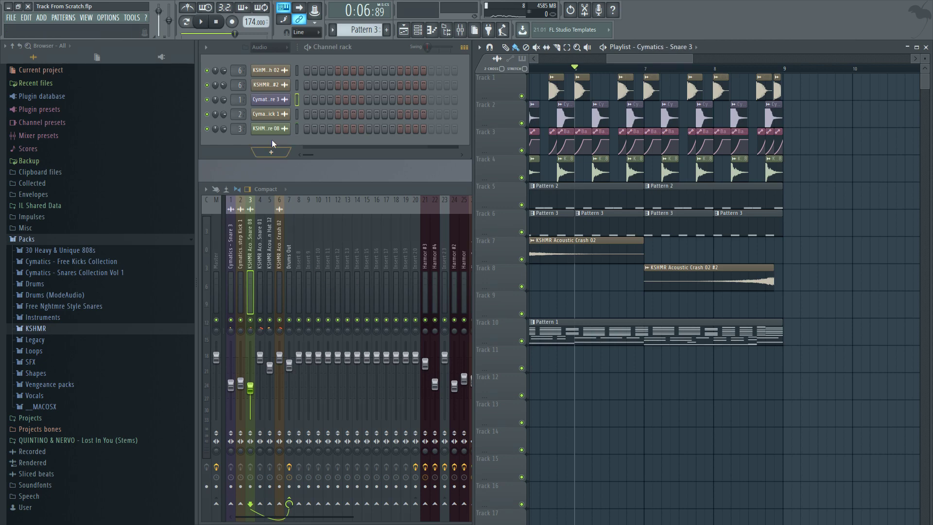
Step: Play the arrangement from midway between bars 6 and 7 to its end to judge the drum ending
left_click(620, 72)
key("space")
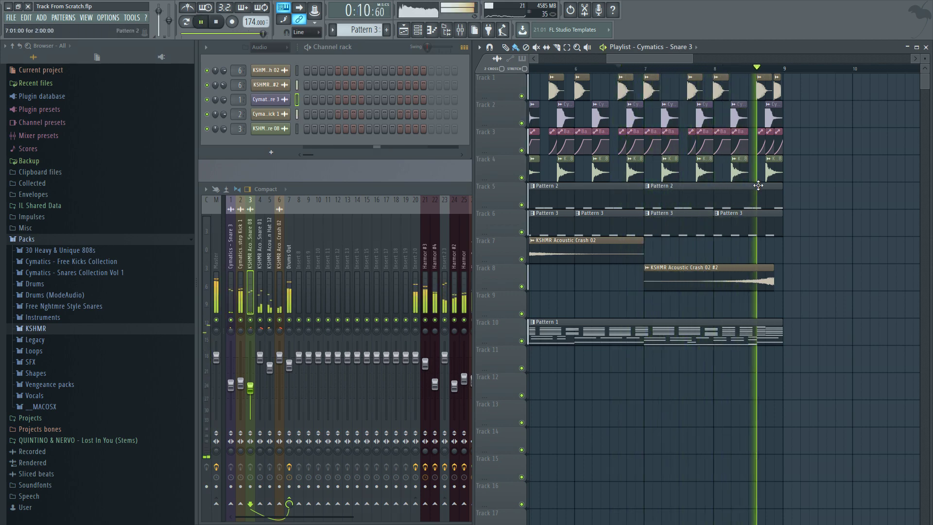
key("space")
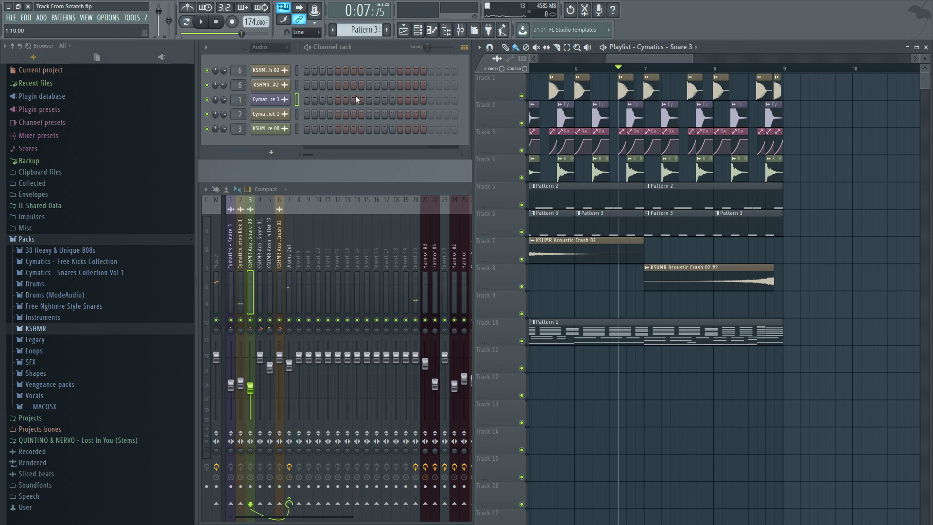
Step: Clone the Cymatics - Snare 3 and KSHMR Acoustic Snare 08 channels
right_click(283, 104)
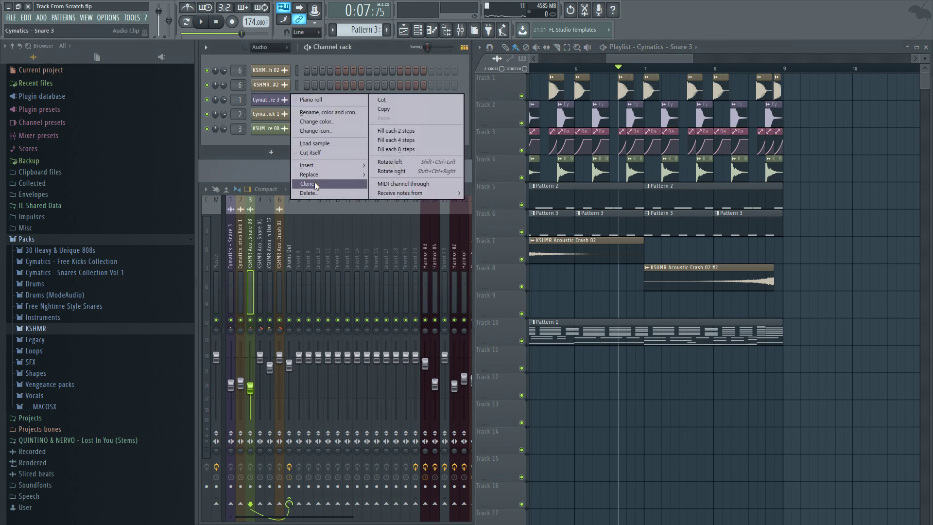
left_click(314, 182)
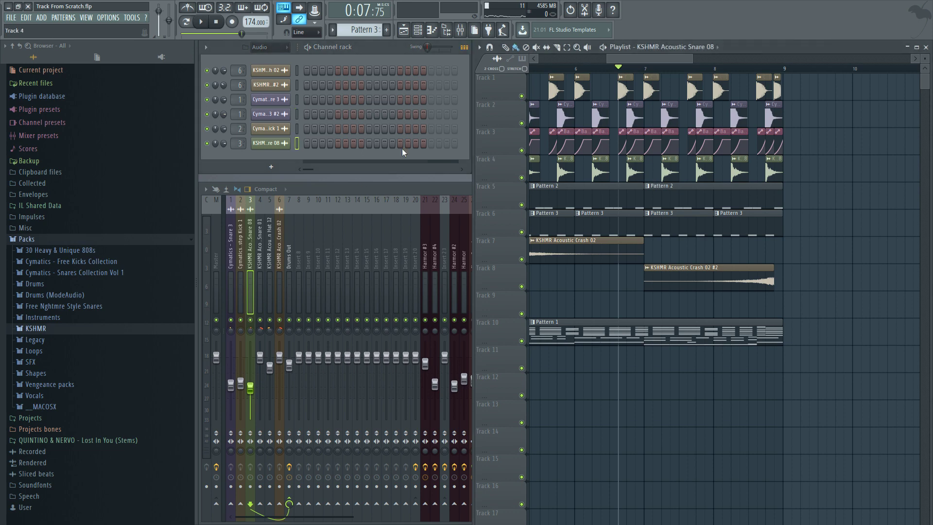
right_click(285, 143)
left_click(324, 228)
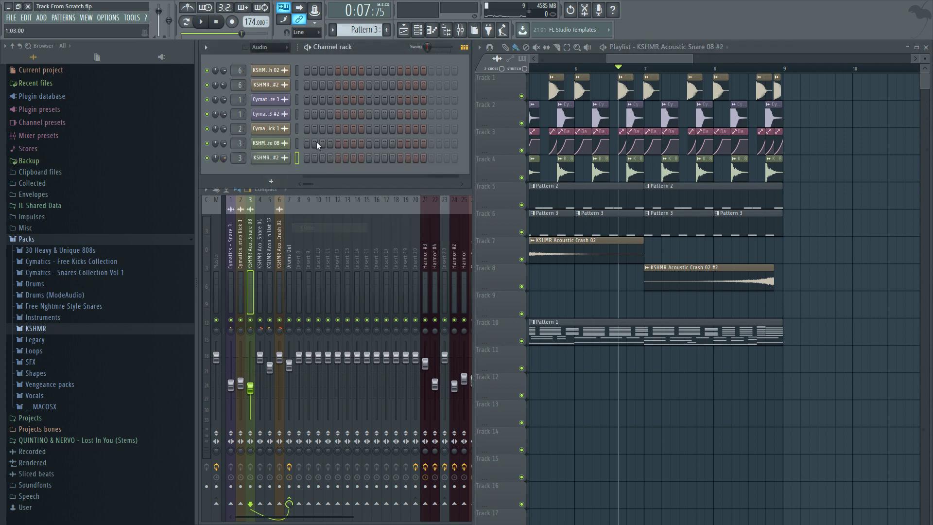
Step: Move the cloned Cymatics snare channel down two places so it sits directly above the cloned KSHMR snare
left_click(285, 115)
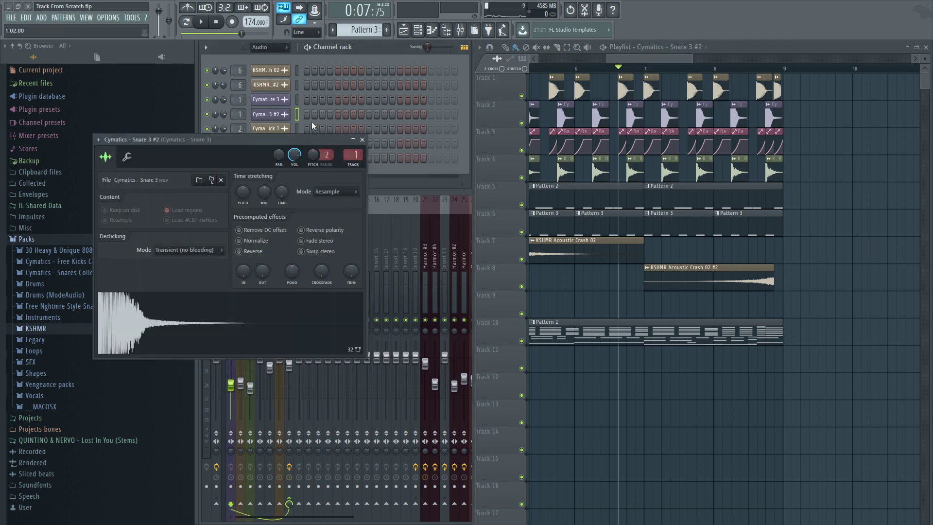
left_click(361, 139)
key("alt+Down")
key("alt+Down")
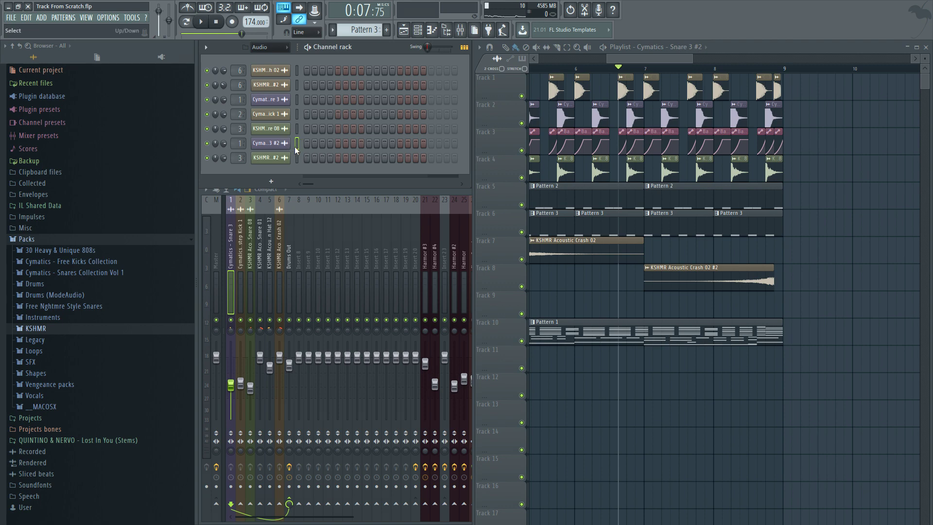
Step: Write four consecutive one-step C5 notes at the start of the cloned Cymatics snare's piano roll, with playback in pattern mode
right_click(284, 144)
left_click(311, 143)
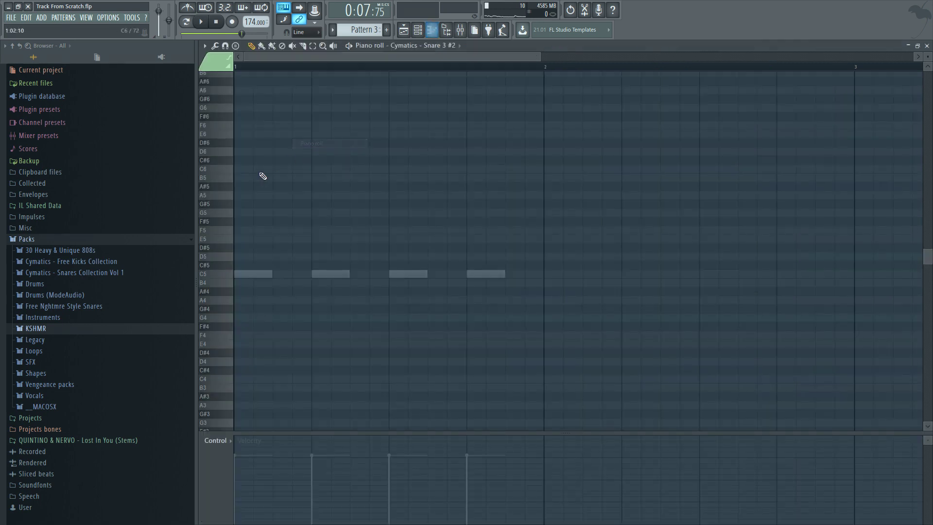
left_click(243, 274)
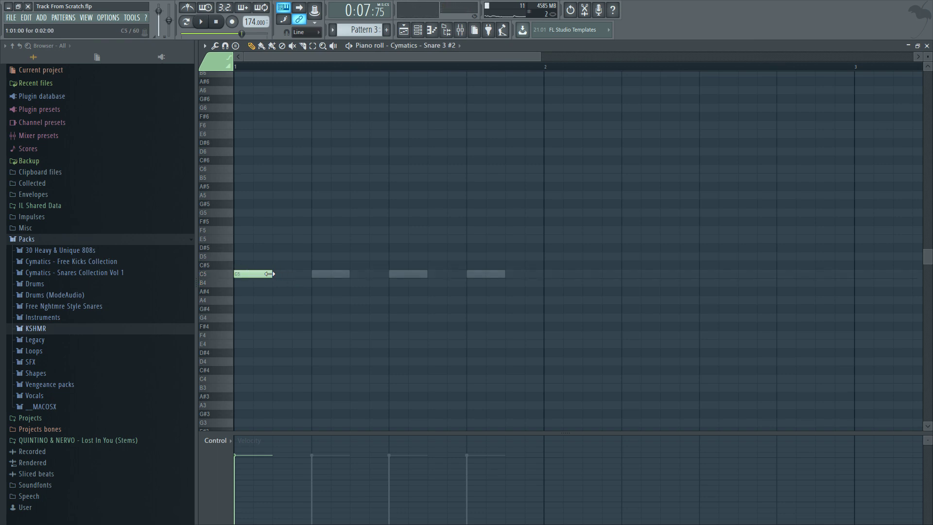
left_click(261, 276)
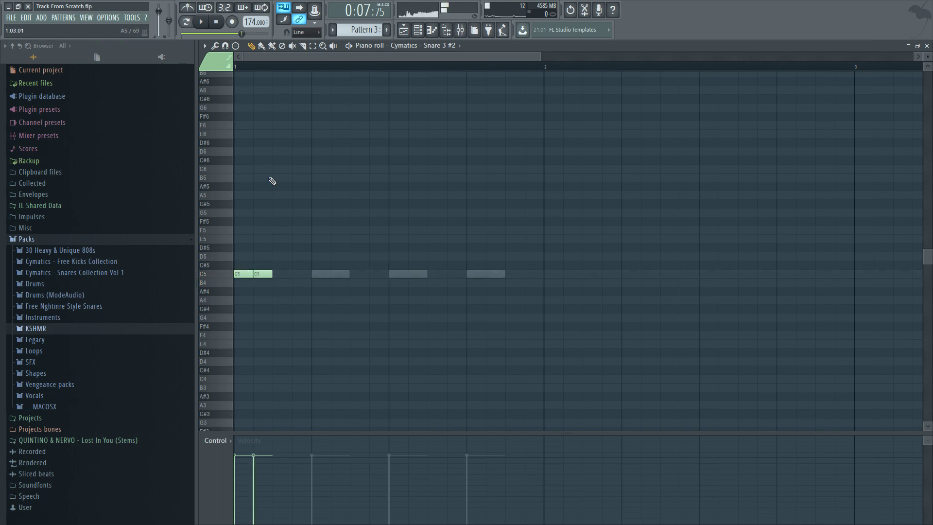
left_click(279, 274)
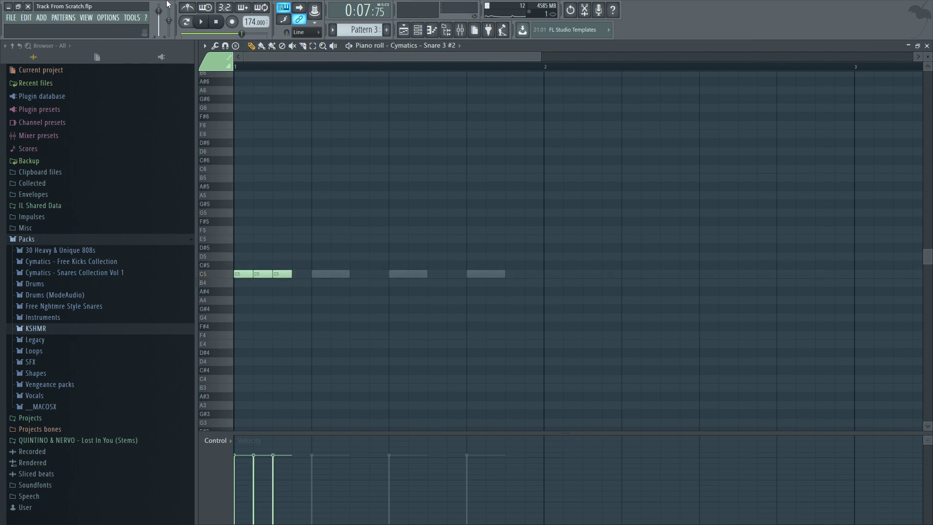
left_click(191, 25)
left_click(301, 274)
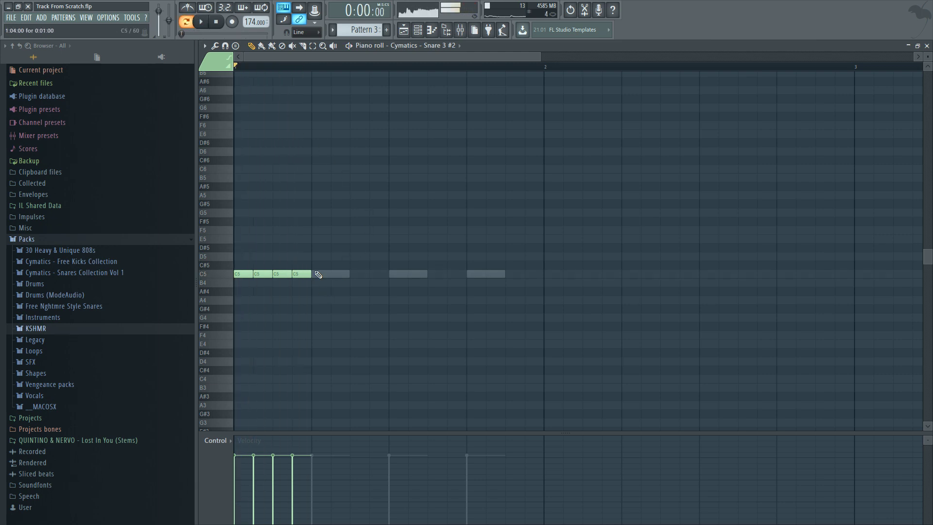
Step: Select the four C5 notes and duplicate them seven times in a row to fill two bars
left_click_drag(326, 218, 211, 297)
key("ctrl+b")
key("ctrl+b")
key("ctrl+b")
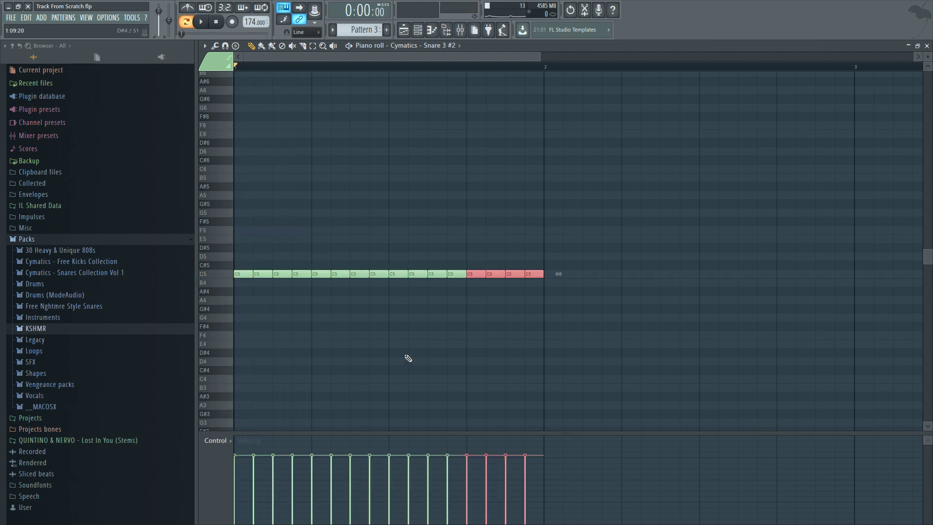
key("ctrl+b")
key("ctrl+b")
key("ctrl+b")
key("ctrl+b")
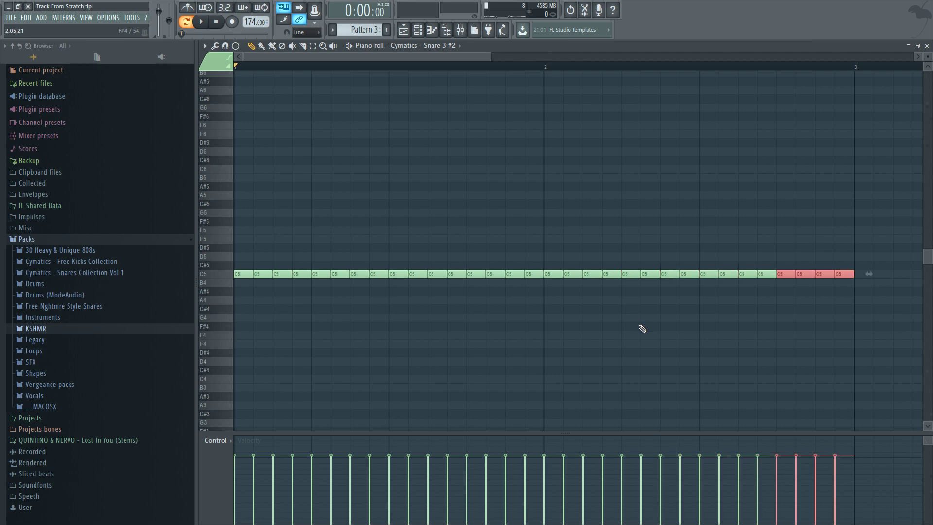
left_click(407, 312)
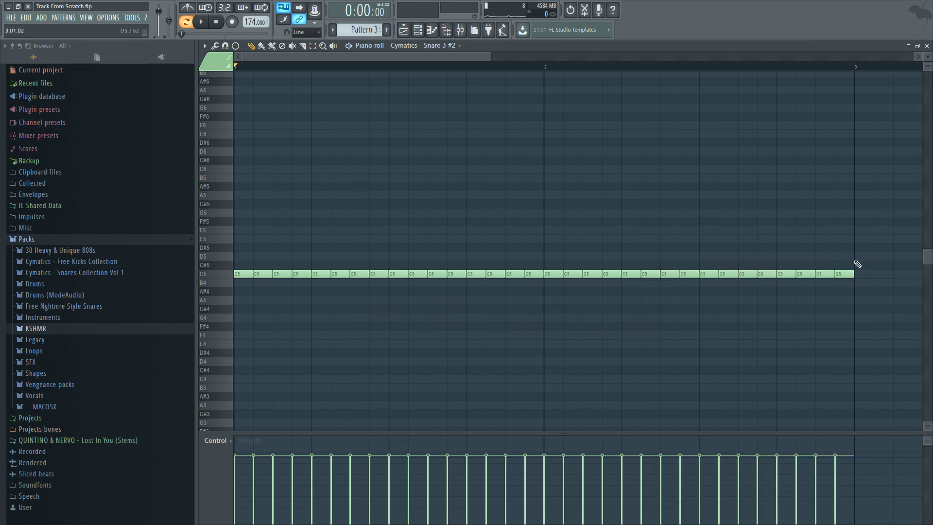
Step: Shape the C5 note velocities into a ramp rising from near zero across the two bars, and play the pattern
left_click_drag(238, 522, 764, 468)
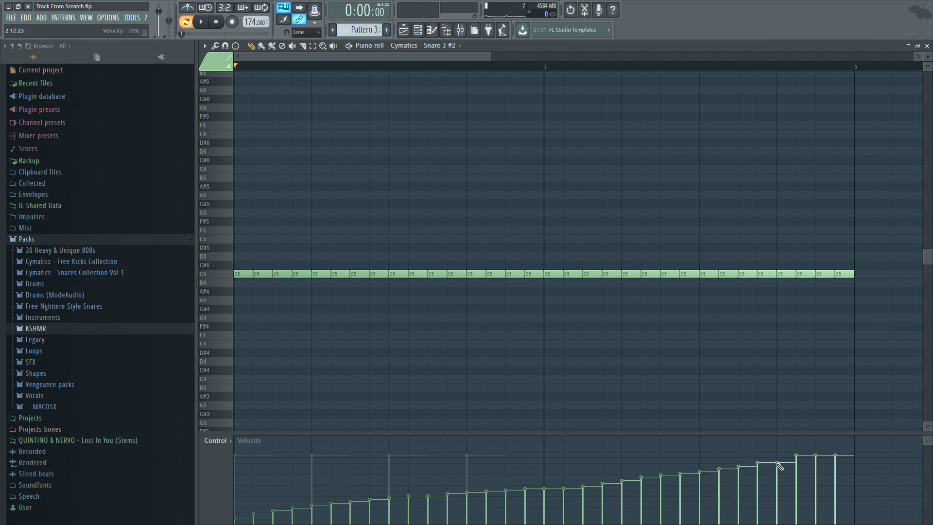
key("space")
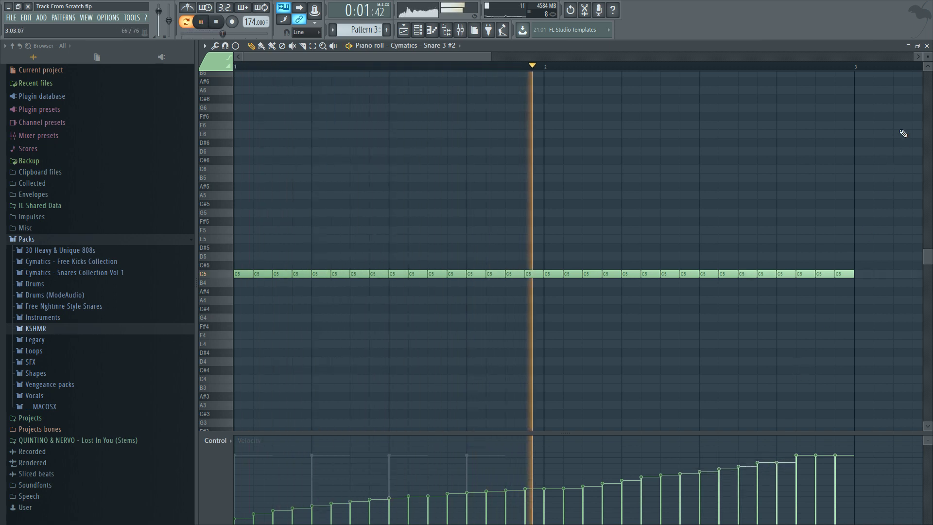
Step: Stop playback and delete all the one-step C5 notes from the cloned Cymatics snare's piano roll
key("space")
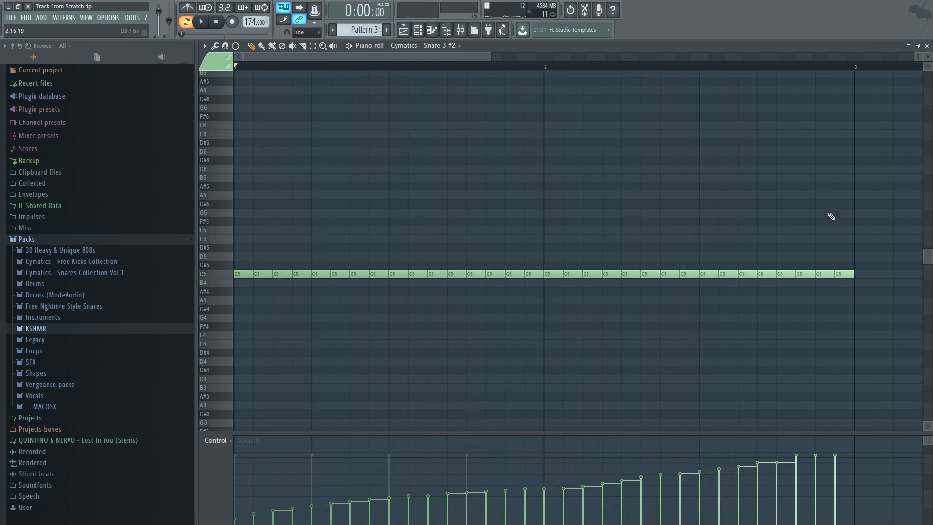
left_click_drag(860, 208, 235, 357)
key("Delete")
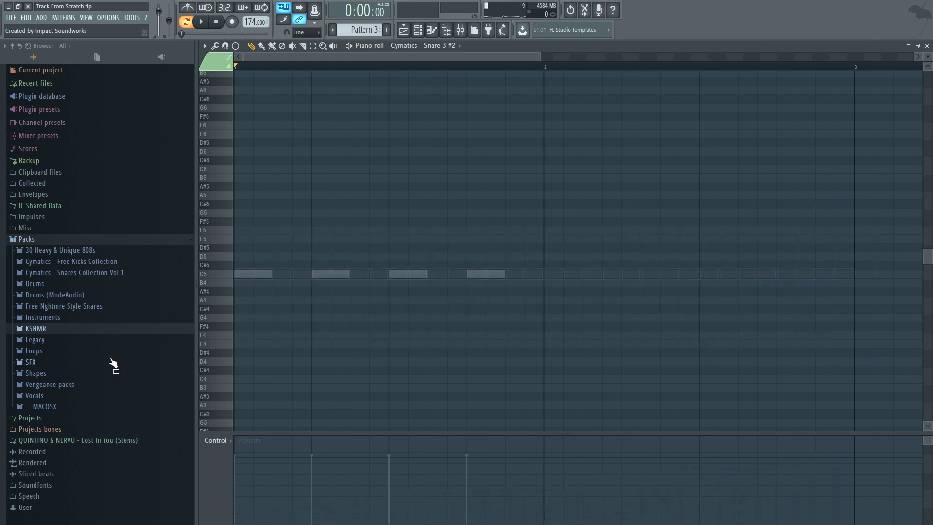
Step: Write a two-step C5 note at the start of bar 1 and duplicate it repeatedly until two bars are filled
left_click_drag(239, 285, 263, 292)
key("ctrl+b")
key("ctrl+b")
key("ctrl+b")
key("ctrl+b")
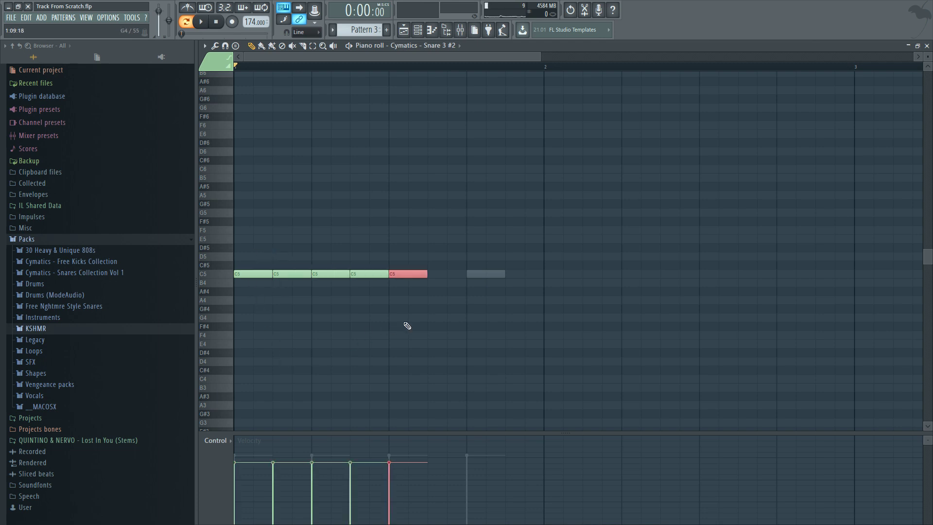
key("ctrl+b")
key("ctrl+b")
key("ctrl+b")
key("ctrl+b")
key("ctrl+b")
key("ctrl+b")
key("ctrl+b")
key("ctrl+b")
key("ctrl+b")
key("ctrl+b")
key("ctrl+b")
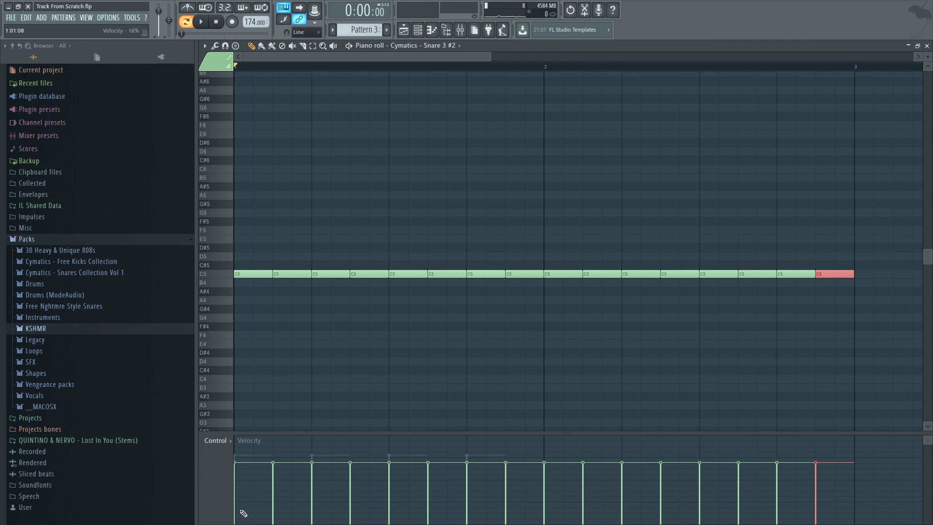
key("ctrl+d")
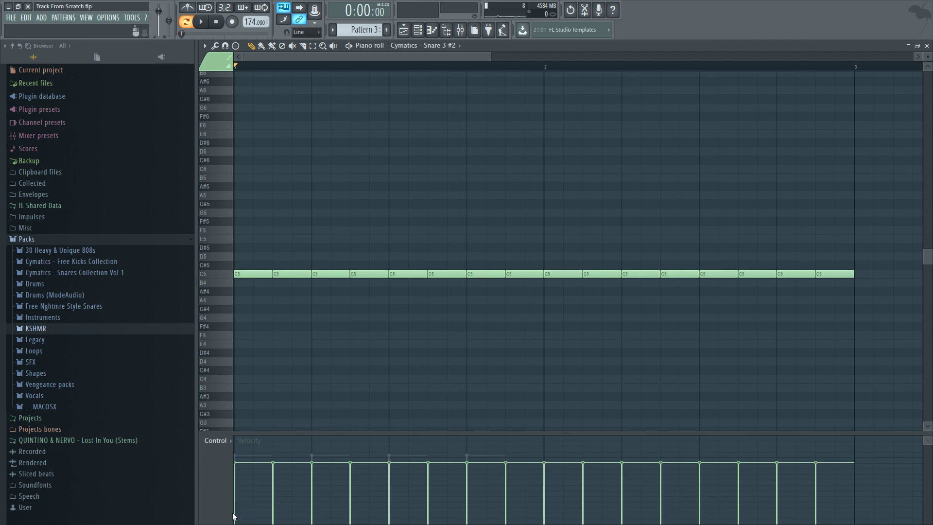
Step: Shape the note velocities into a ramp rising from near zero across the two bars, play the pattern, and close the piano roll
mouse_move(241, 514)
left_mouse_down()
mouse_move(490, 477)
mouse_move(559, 481)
left_mouse_up()
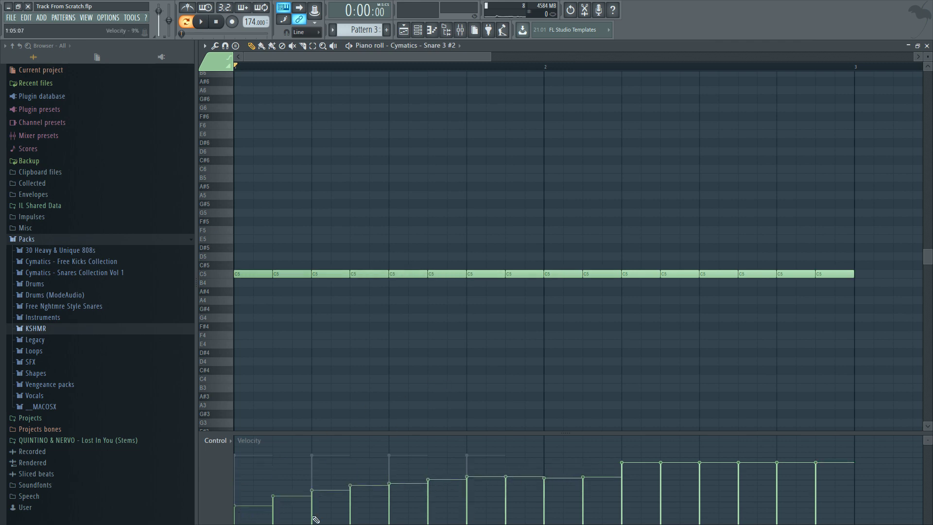
mouse_move(257, 522)
left_mouse_down()
mouse_move(757, 481)
mouse_move(703, 474)
mouse_move(521, 494)
left_mouse_up()
key("space")
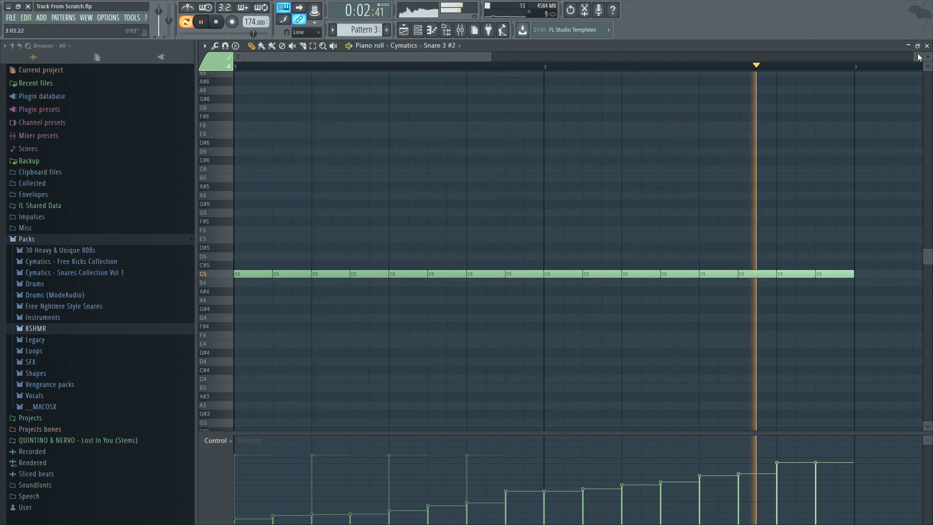
key("space")
key("F7")
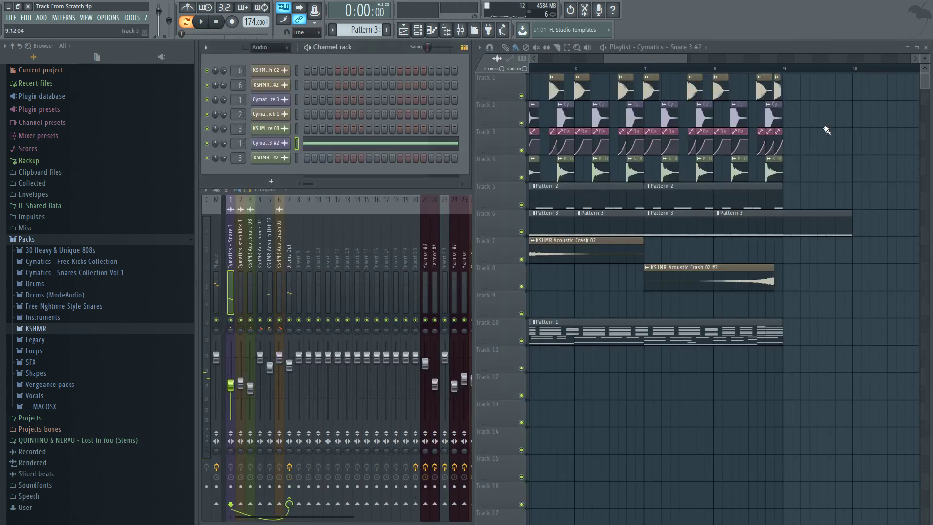
Step: Copy the snare roll notes to the cloned KSHMR snare channel and play both layers together
left_click(297, 158)
key("space")
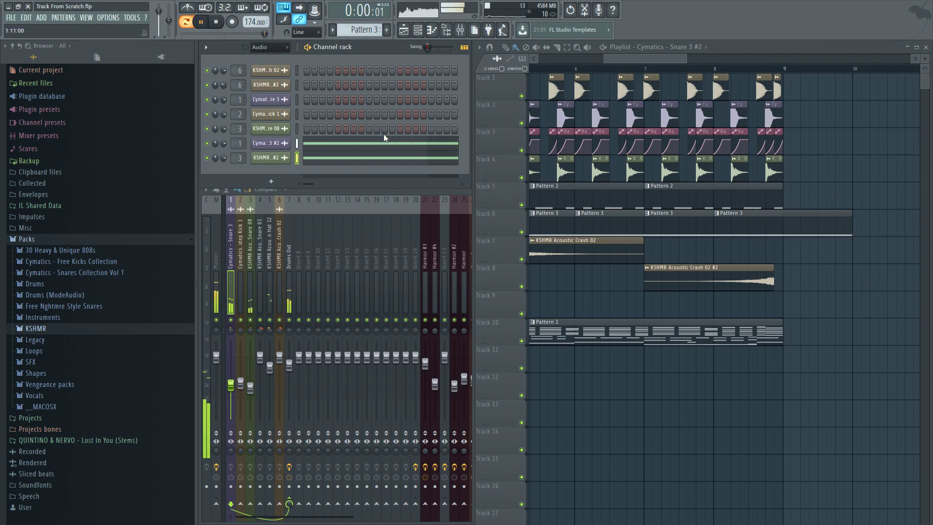
key("space")
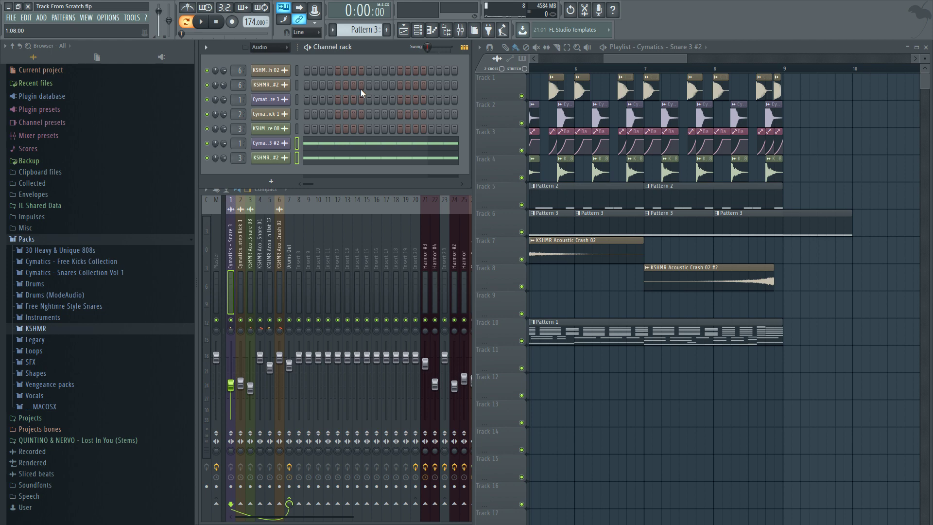
Step: Move both cloned snare rolls from Pattern 3 into the empty Pattern 4 and place that pattern at bar 7 on Track 11
key("ctrl+z")
scroll(361, 30, "up", 2)
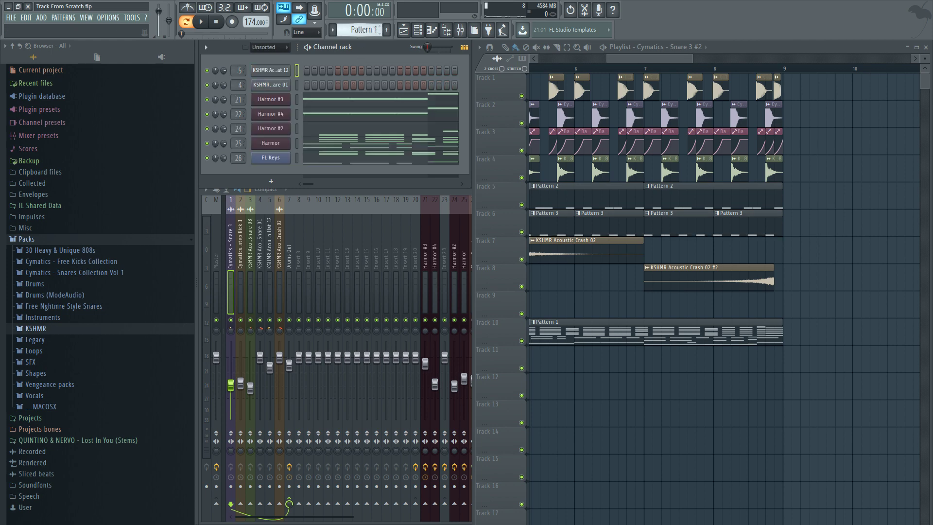
scroll(361, 30, "down", 3)
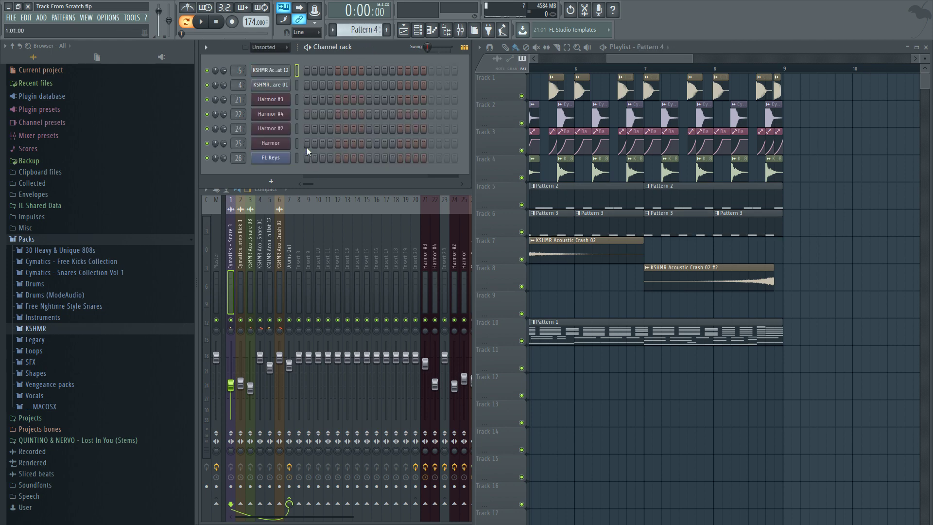
left_click(270, 48)
left_click(275, 72)
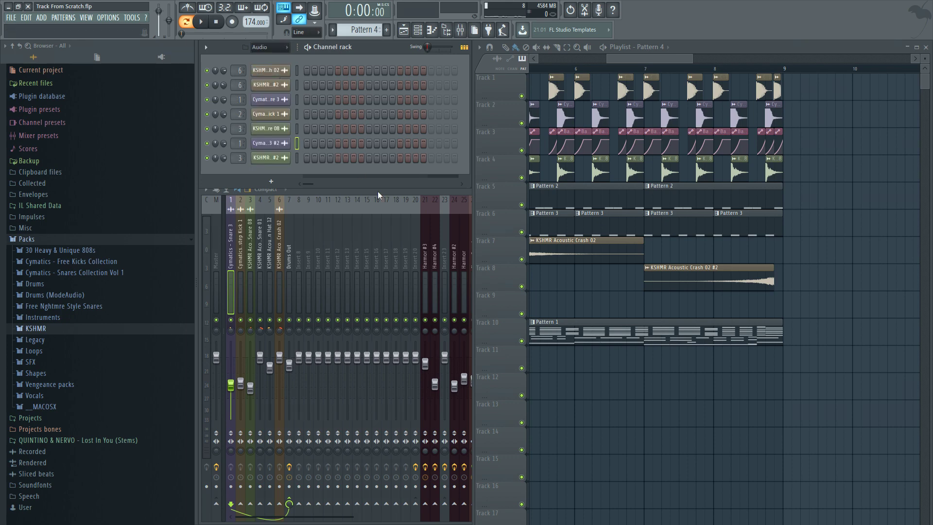
left_click(664, 376)
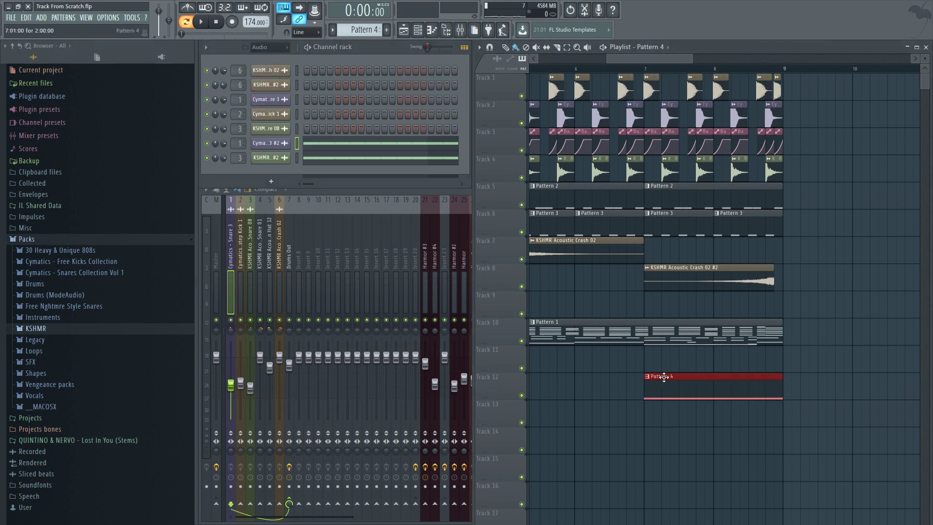
left_click_drag(665, 354, 666, 351)
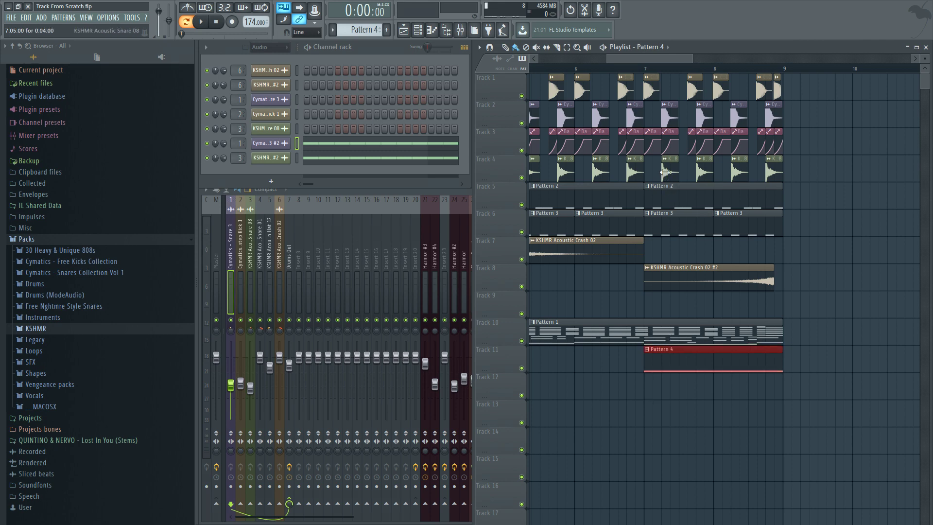
Step: Delete the four snare clips from bar 7 onward on both Track 4 and Track 2
right_click(665, 171)
right_click(700, 172)
right_click(735, 171)
right_click(770, 171)
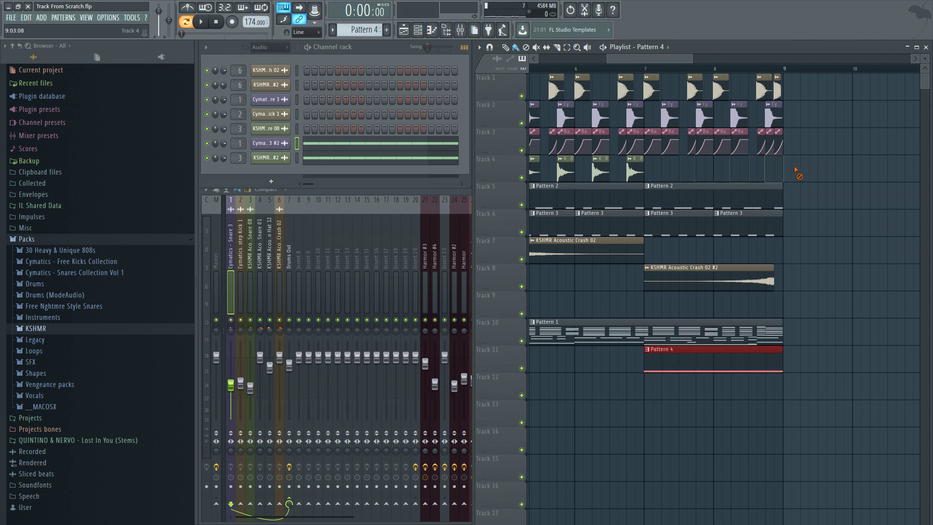
right_click(773, 117)
right_click(738, 117)
right_click(702, 116)
right_click(667, 116)
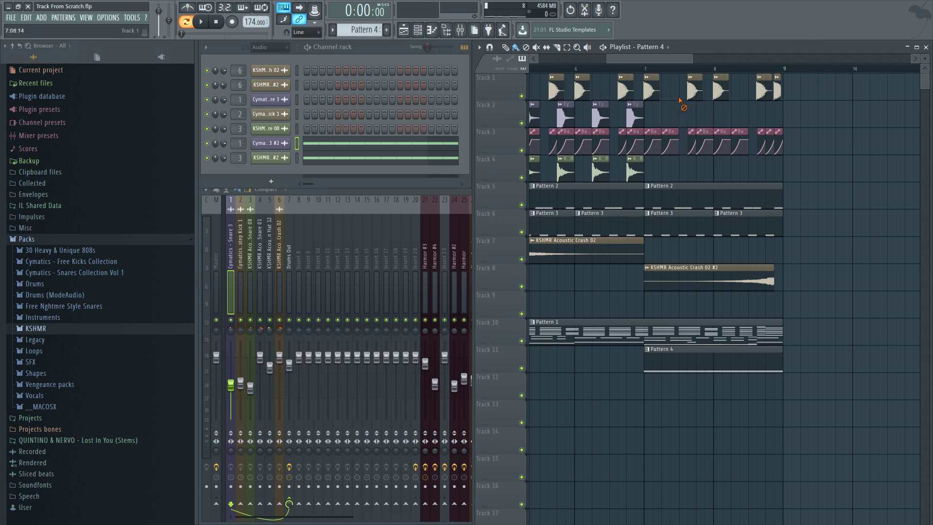
Step: Delete the kick clips on Track 1 and automation clips on Track 3 that follow the first kick of bar 7
right_click(695, 88)
right_click(721, 87)
right_click(765, 88)
right_click(778, 87)
right_click(776, 143)
right_click(762, 143)
right_click(738, 142)
right_click(719, 143)
right_click(699, 144)
right_click(690, 145)
right_click(668, 146)
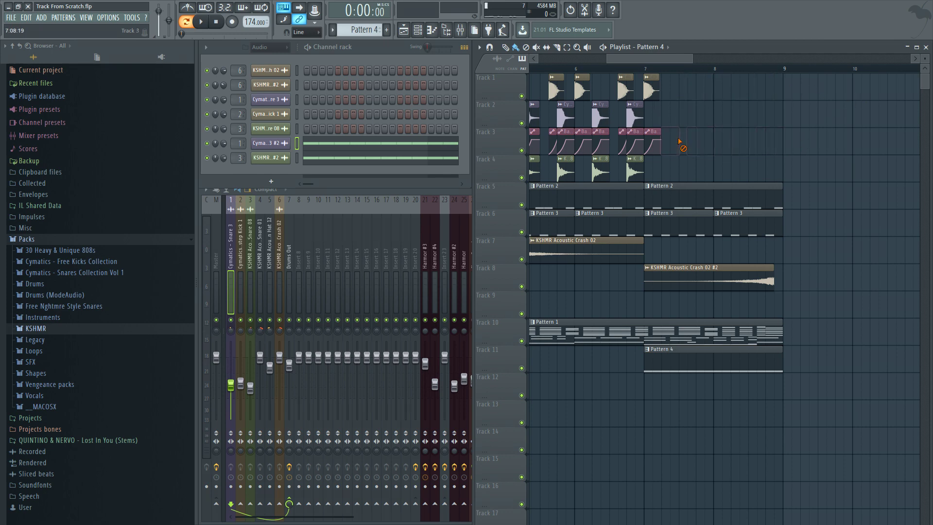
Step: Play the transition into the snare roll at bar 7 in song mode
key("space")
key("l")
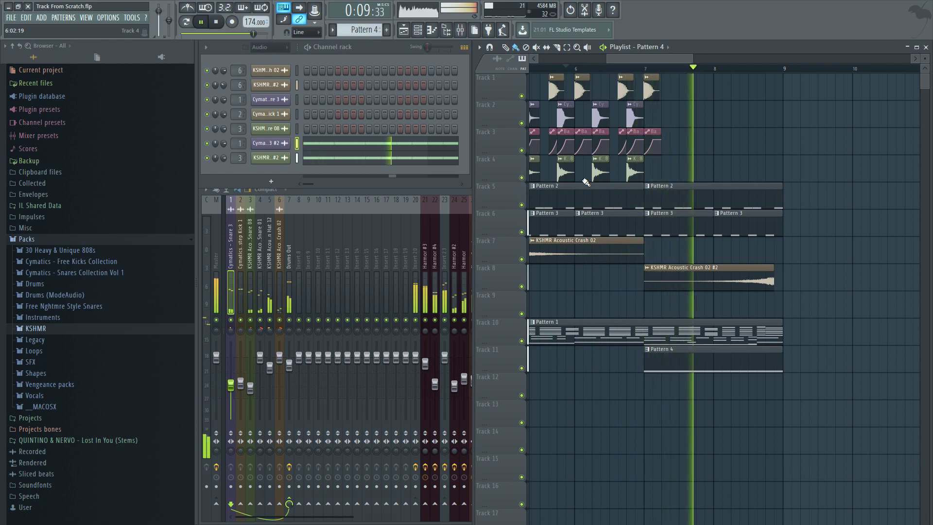
key("space")
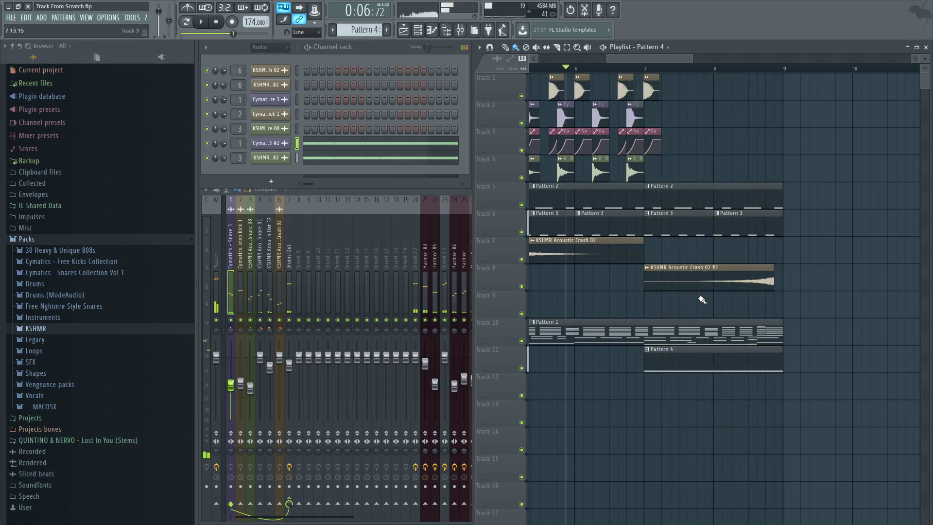
Step: Move the Pattern 4 clip up to Track 4 and delete the Pattern 2 clip at bar 7 on Track 5 while playing the transition
left_click_drag(714, 368, 715, 178)
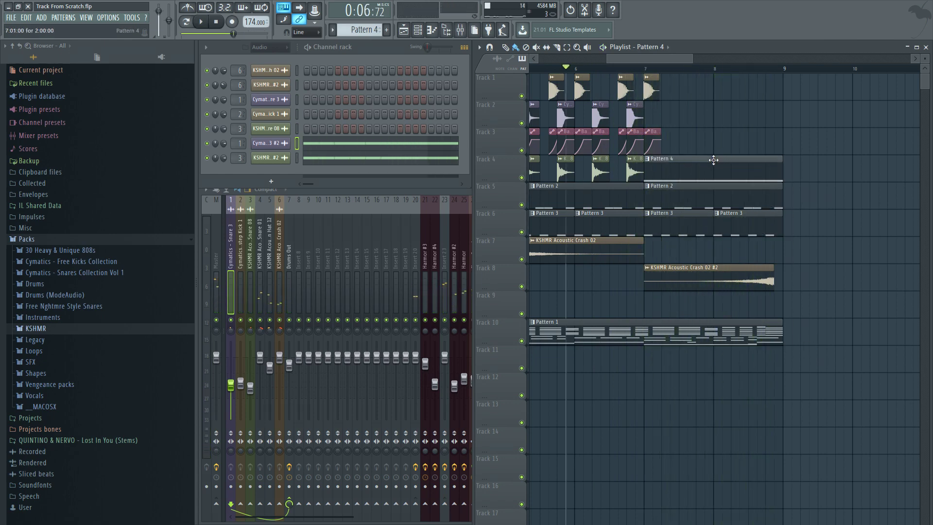
key("space")
right_click(680, 197)
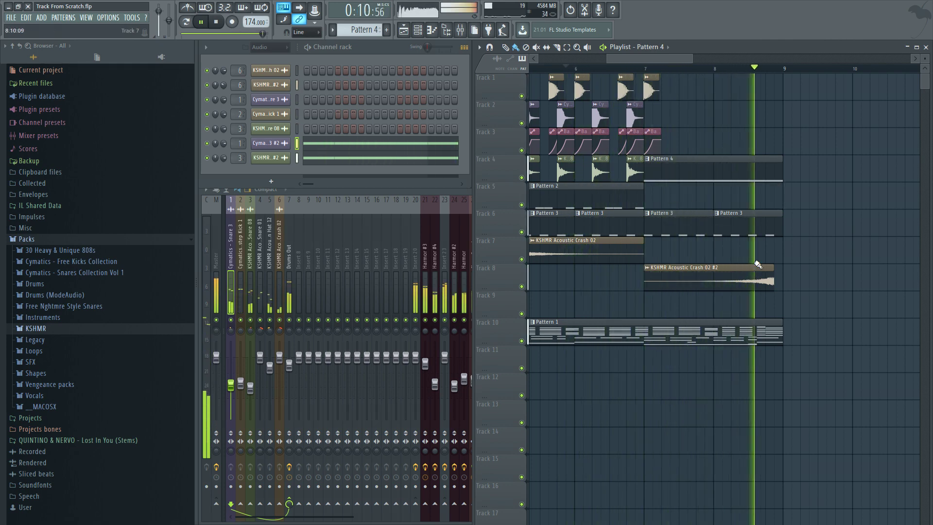
key("space")
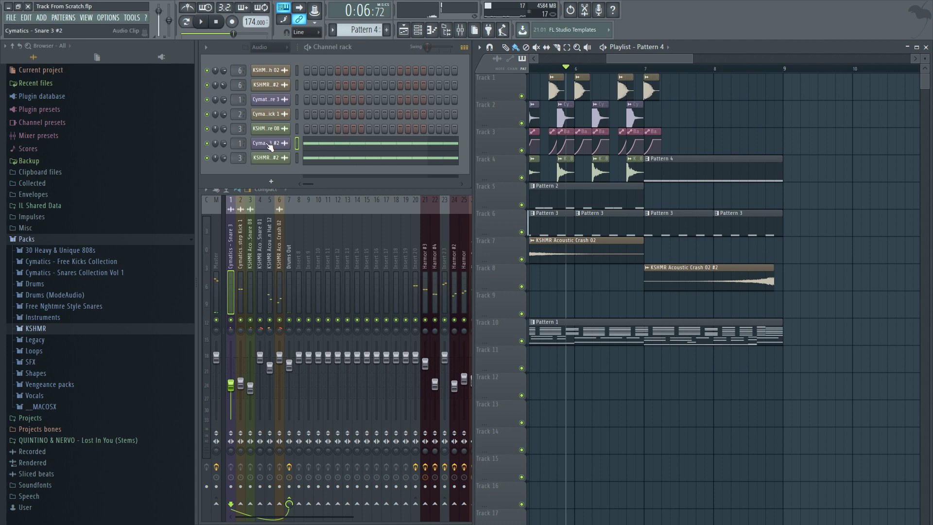
Step: Redraw the cloned Cymatics snare's velocities in Pattern 4 as a louder, gently rising ramp, starting near mid level
right_click(270, 146)
left_click(316, 144)
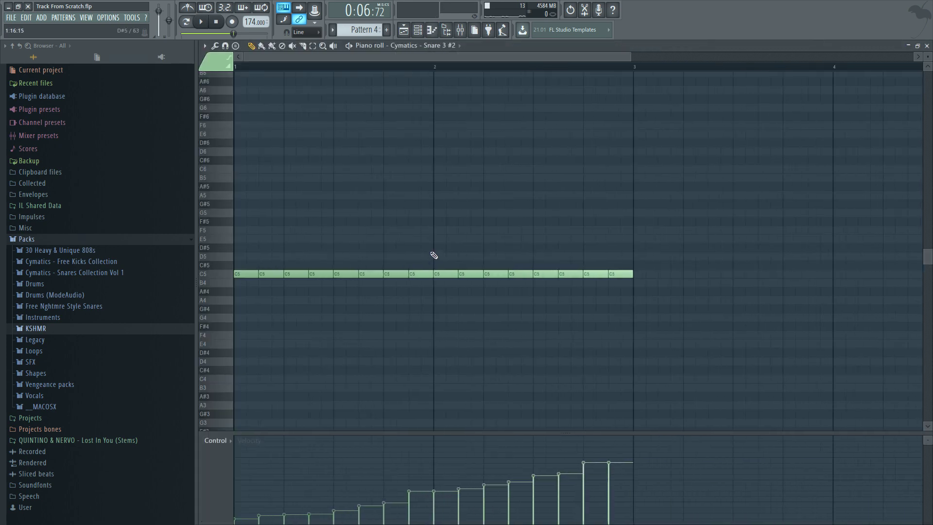
left_click_drag(686, 217, 233, 357)
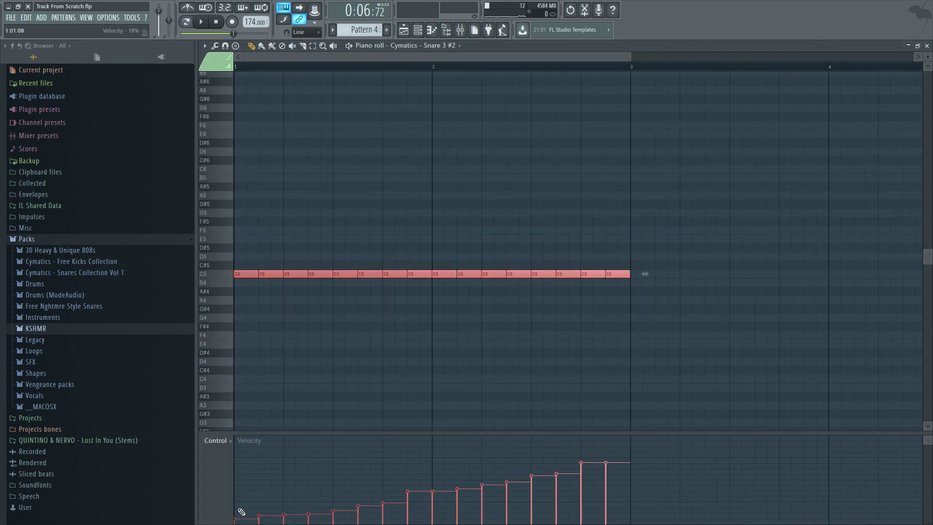
mouse_move(238, 499)
left_mouse_down()
mouse_move(389, 475)
mouse_move(557, 471)
left_mouse_up()
left_click(835, 214)
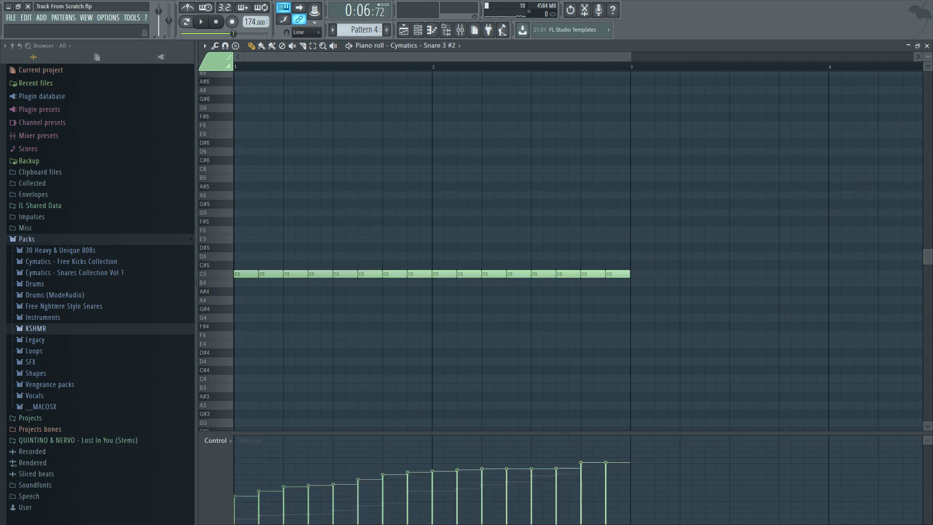
left_click(926, 45)
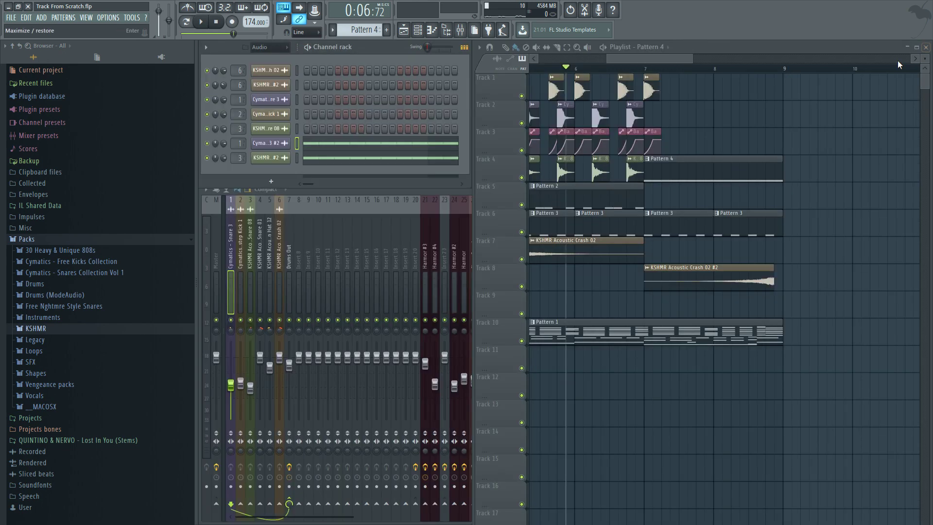
Step: Copy the updated roll to the cloned KSHMR snare channel and play the transition in the song
left_click(297, 157)
key("space")
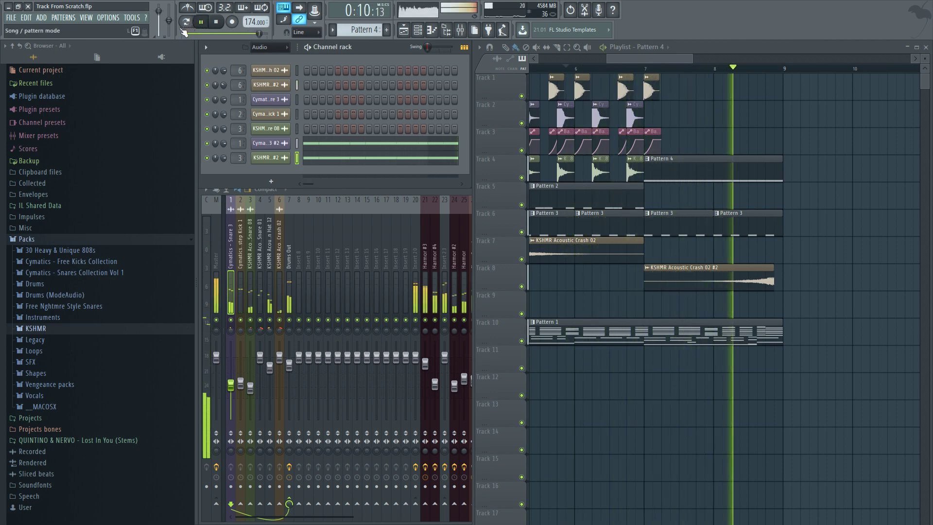
key("space")
Step: Place a copy of the KSHMR Acoustic Crash 02 clip at bar 7 on Track 7
scroll(633, 279, "down", 4)
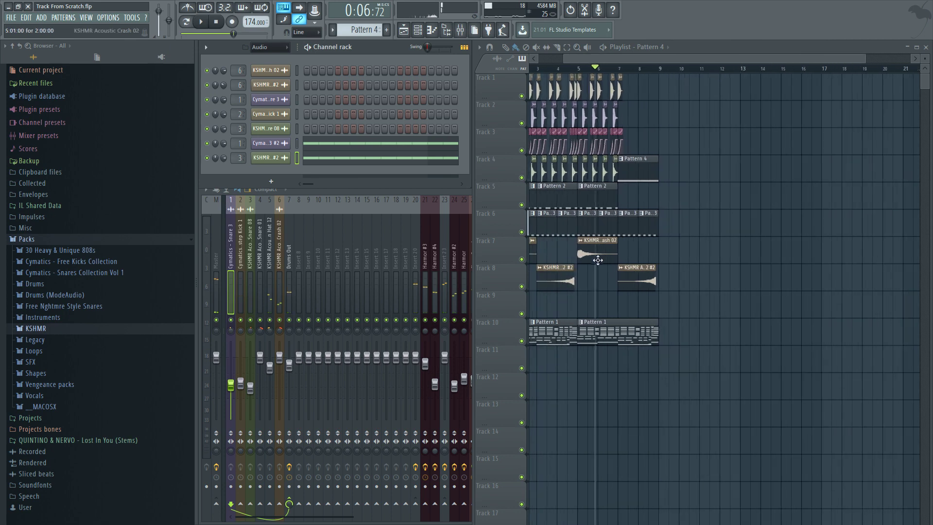
left_click(613, 253)
left_click(624, 252)
scroll(624, 253, "up", 5)
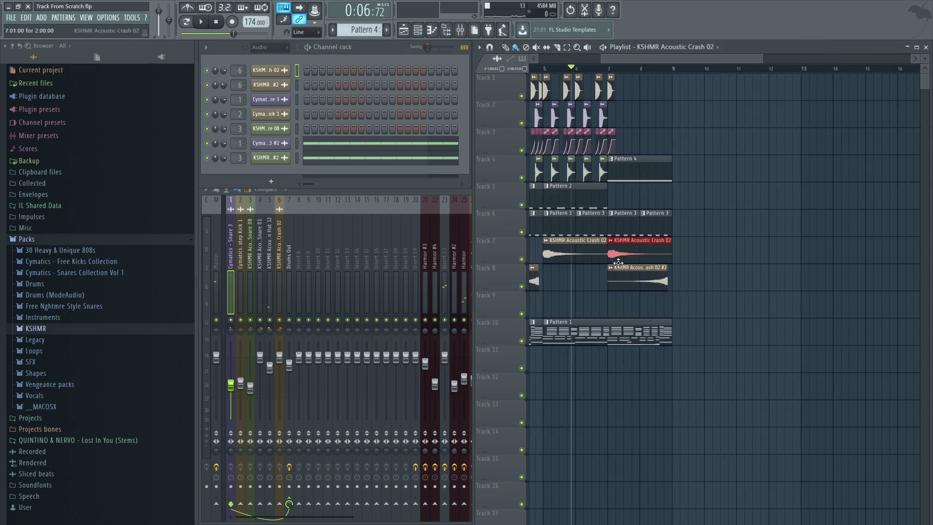
Step: Set the playback start to about the middle of bar 6 and play the transition into bar 7
key("space")
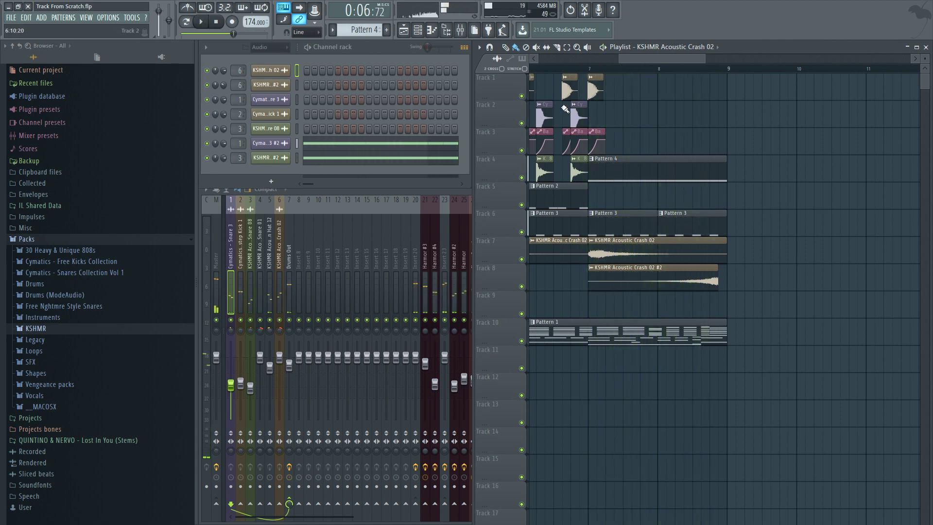
left_click(550, 69)
key("space")
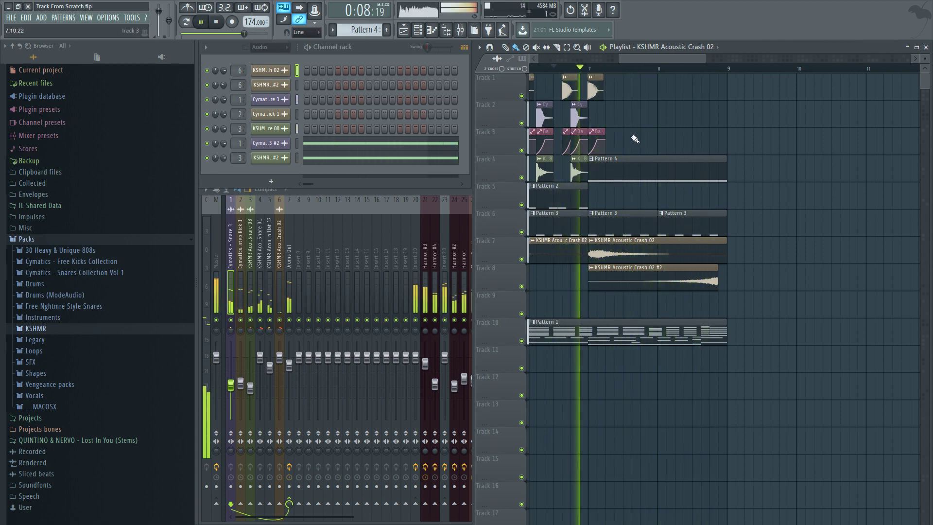
scroll(635, 141, "down", 2)
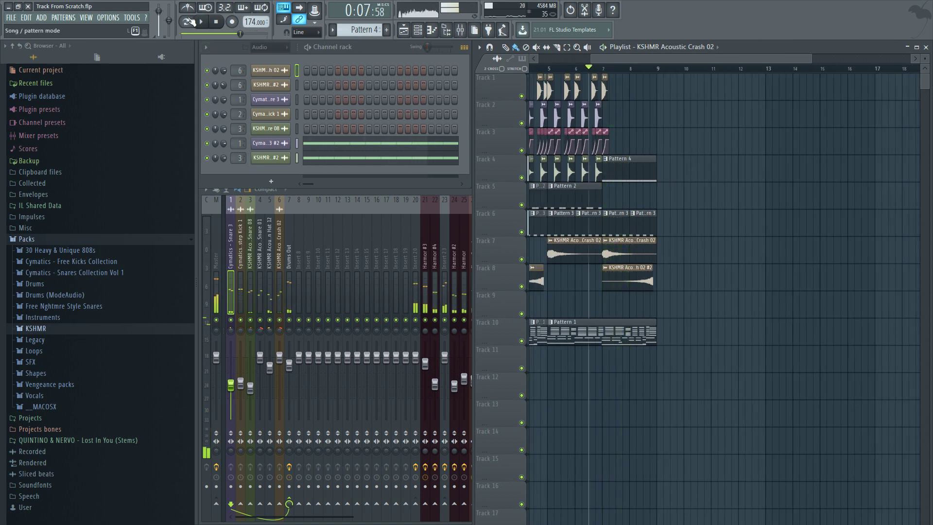
Step: Switch to pattern playback and delete every note in the cloned Cymatics snare's piano roll in Pattern 4
key("l")
right_click(289, 142)
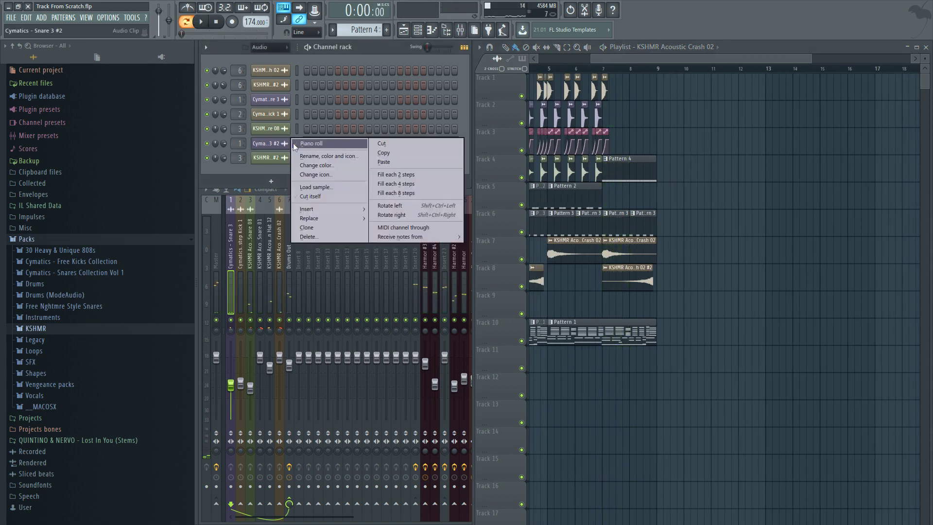
left_click(293, 143)
left_click_drag(638, 235, 206, 329)
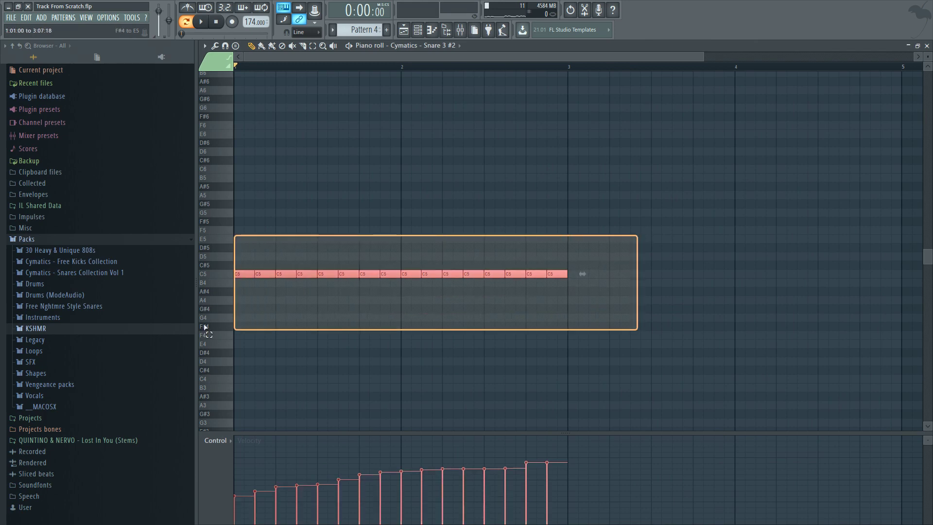
key("Delete")
Step: Place two consecutive one-step C5 notes at the start of bar 1, a loud hit followed by a softer one
left_click(237, 274)
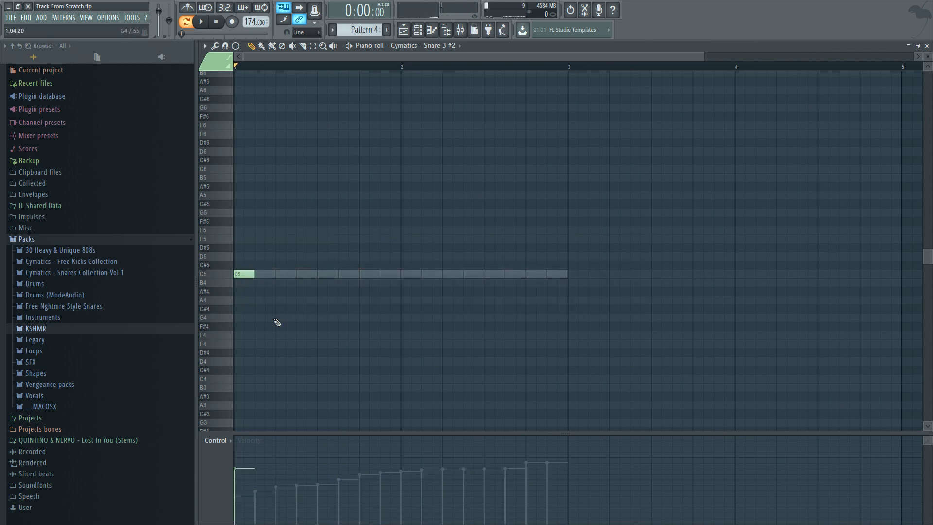
double_click(251, 274)
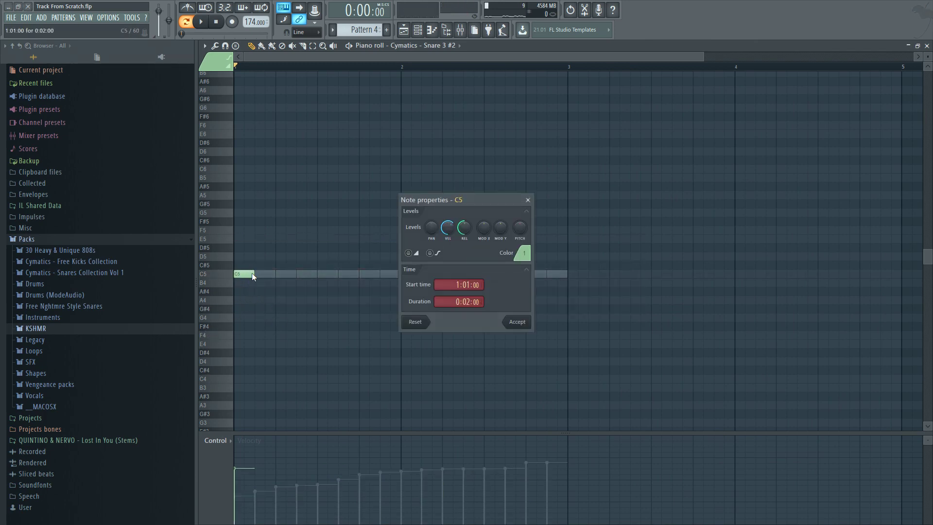
left_click(517, 321)
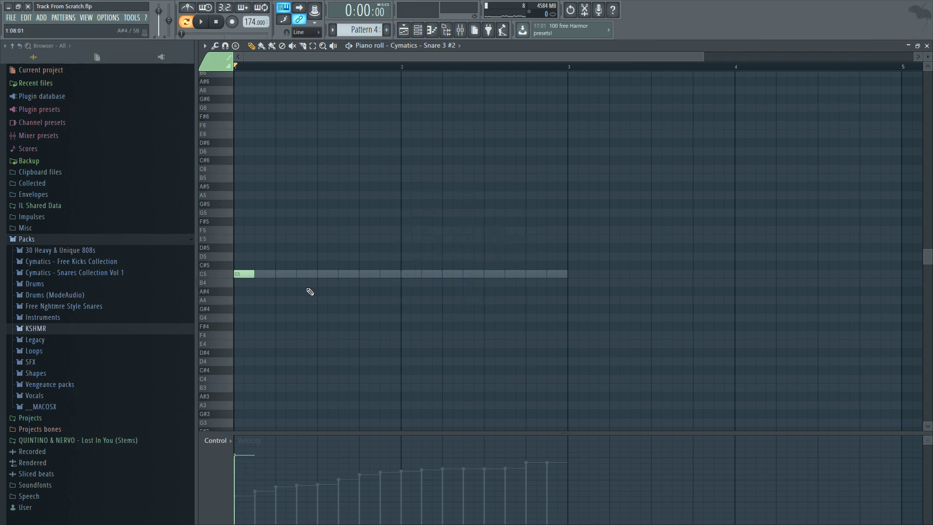
left_click(264, 275)
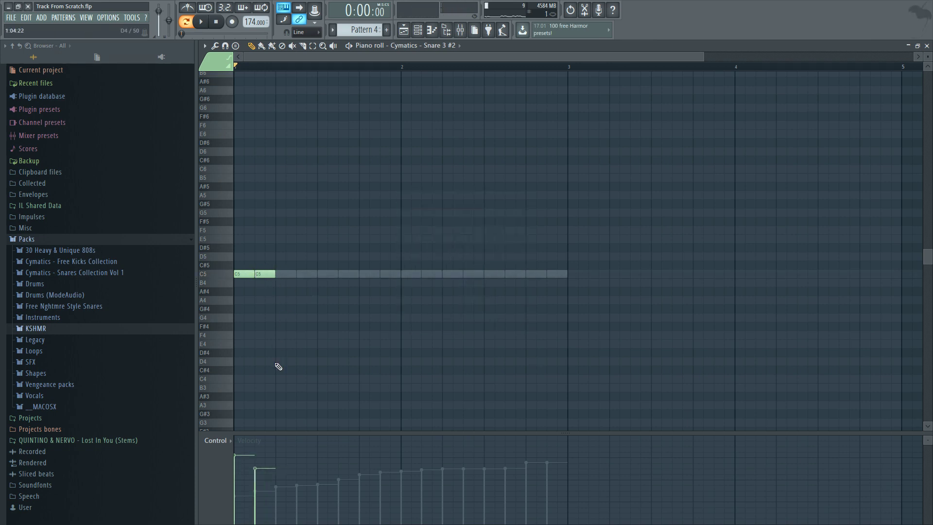
left_click_drag(300, 291, 233, 262)
scroll(260, 316, "up", 3)
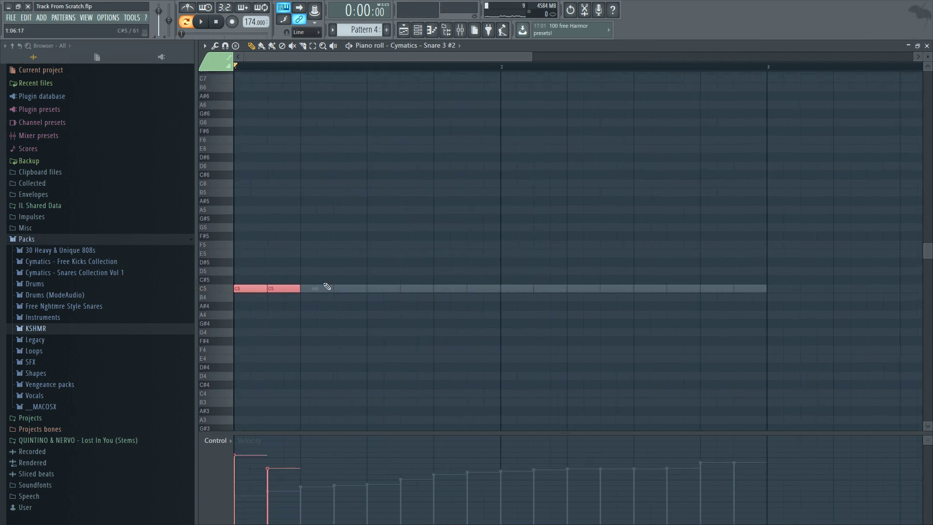
left_click(266, 296)
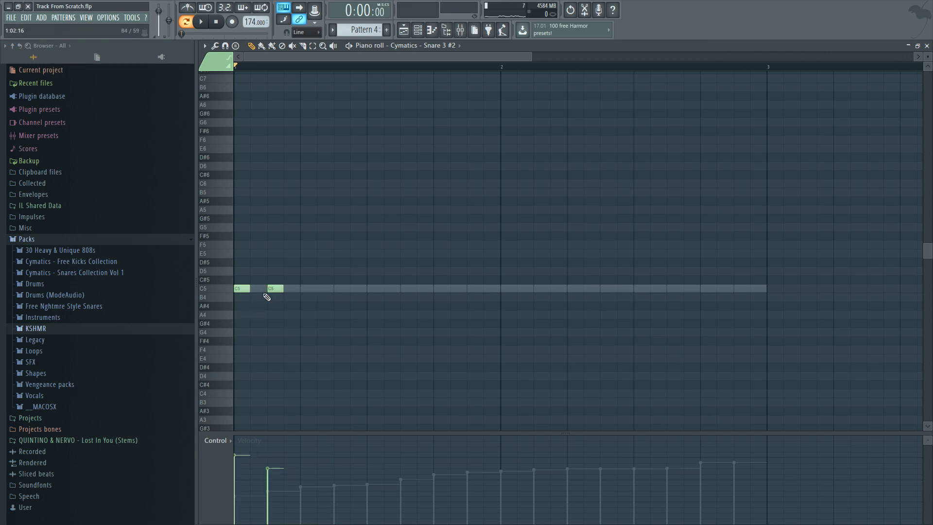
left_click(259, 290)
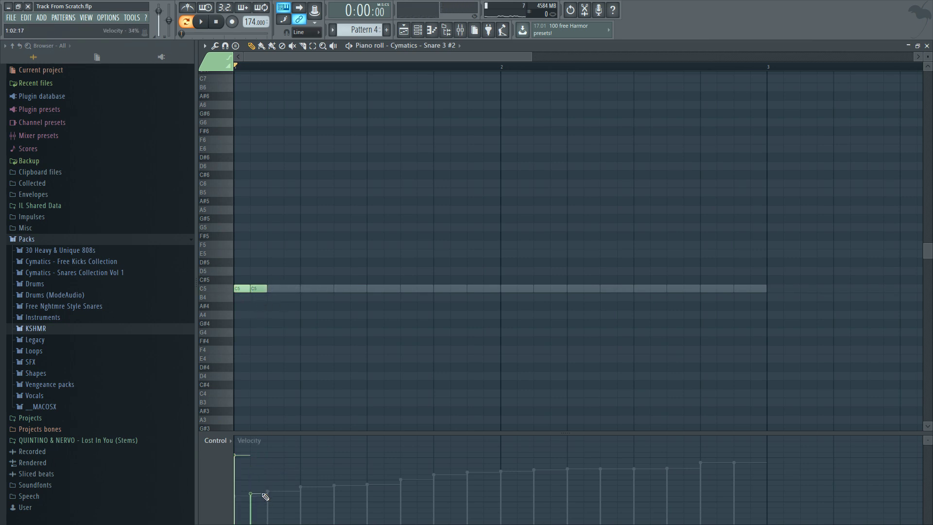
Step: Duplicate the loud-soft note pair until bar 1 is full and play the pattern
left_click_drag(323, 240, 160, 368)
key("ctrl+b")
key("ctrl+b")
key("ctrl+b")
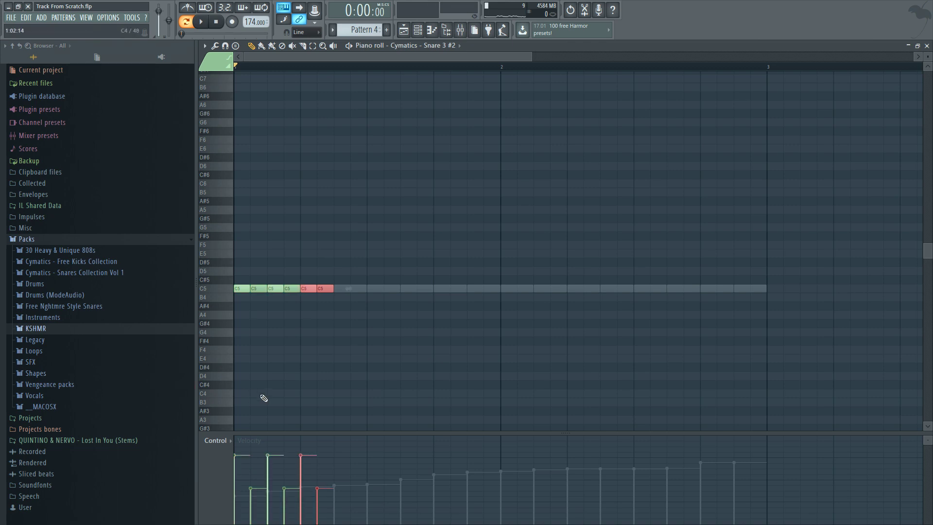
key("ctrl+b")
key("ctrl+b")
key("ctrl+b")
key("ctrl+b")
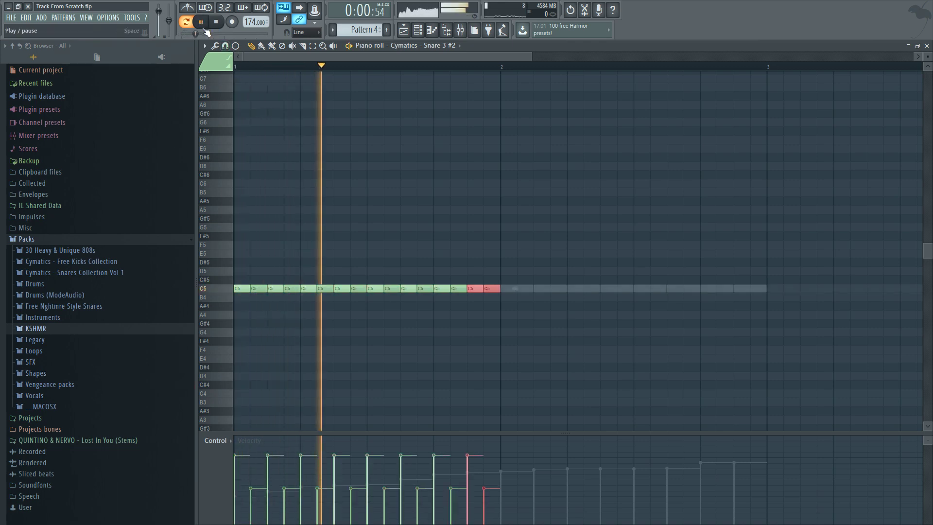
key("space")
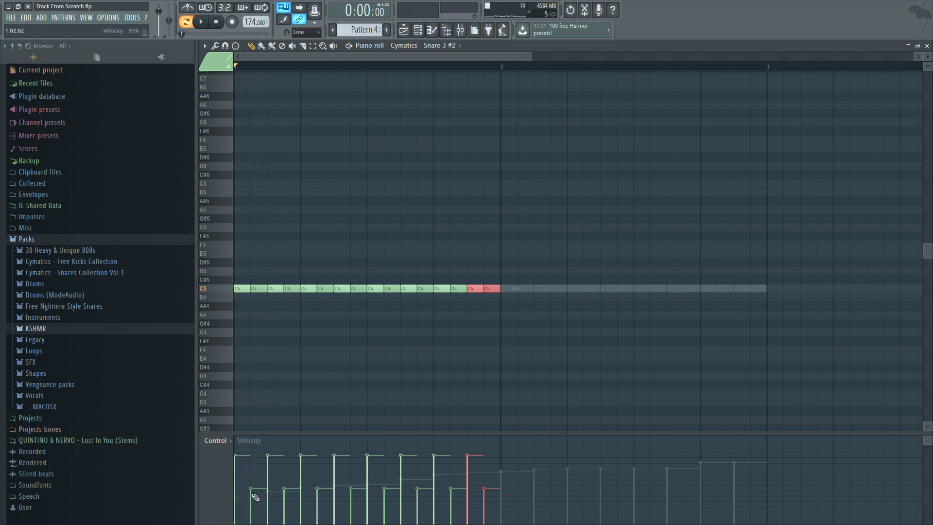
Step: Delete all notes except the first and add a second C5 note with a much lower velocity
left_click_drag(594, 251, 257, 360)
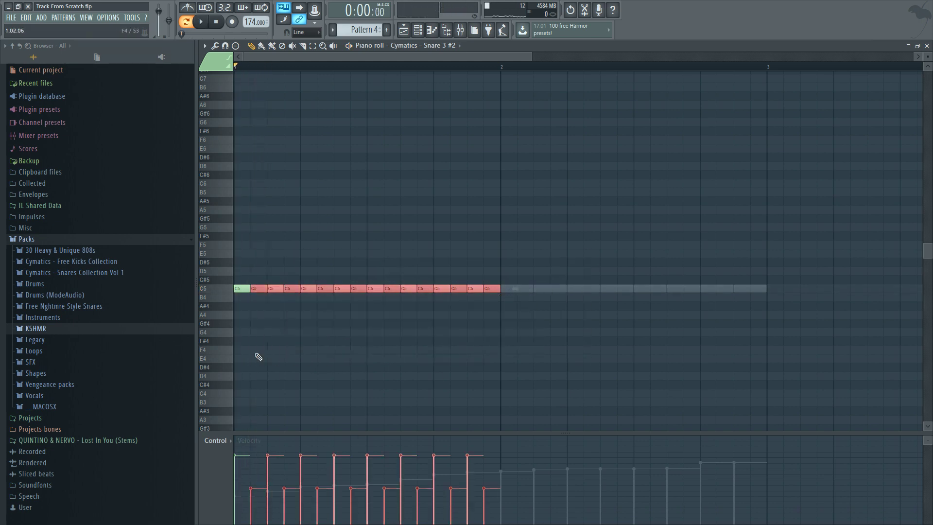
key("Delete")
left_click(258, 289)
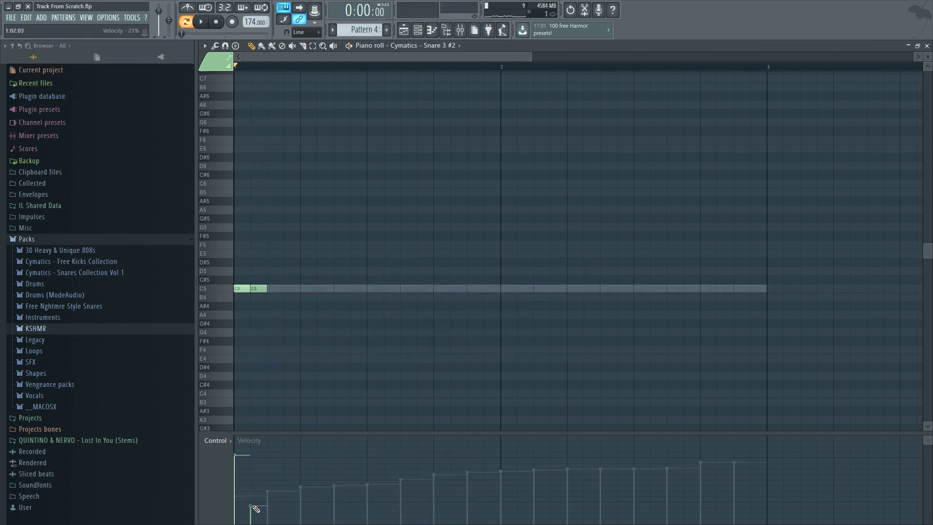
Step: Duplicate the loud-soft note pair through bar 1 and onto the start of bar 2
left_click_drag(306, 250, 204, 327)
key("ctrl+b")
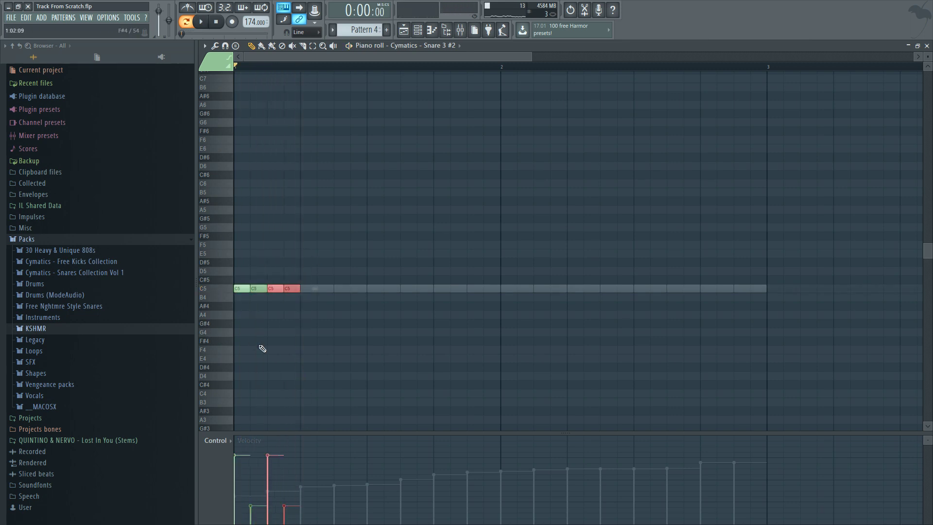
key("ctrl+b")
key("ctrl+b")
key("ctrl+b")
key("ctrl+b")
key("ctrl+b")
key("ctrl+b")
key("ctrl+b")
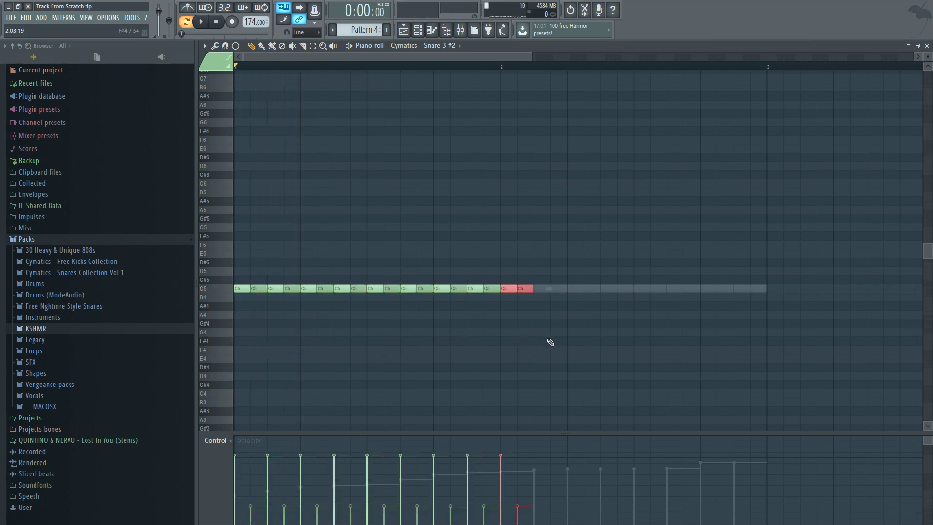
Step: Continue duplicating the loud-soft note pair to the end of bar 2
left_click(551, 356)
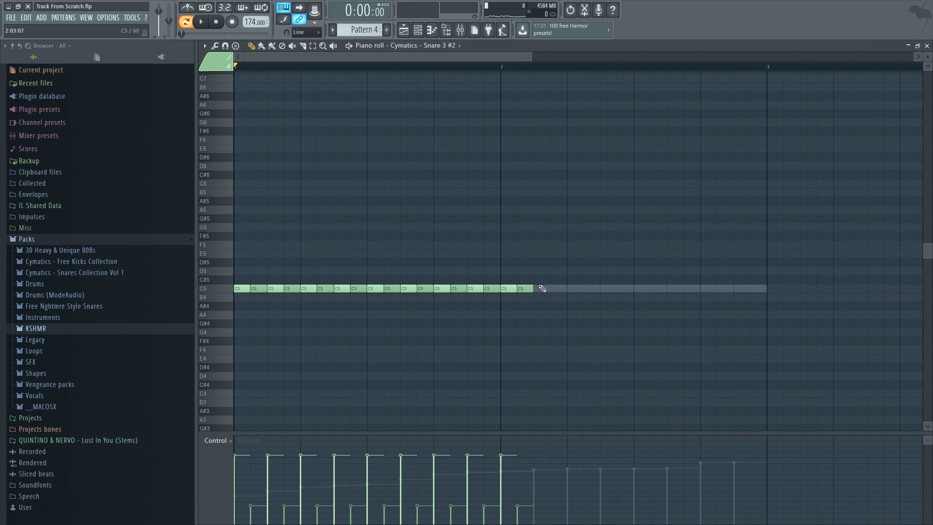
left_click_drag(547, 278, 508, 313)
key("ctrl+b")
key("ctrl+b")
key("ctrl+b")
key("ctrl+b")
key("ctrl+b")
key("ctrl+b")
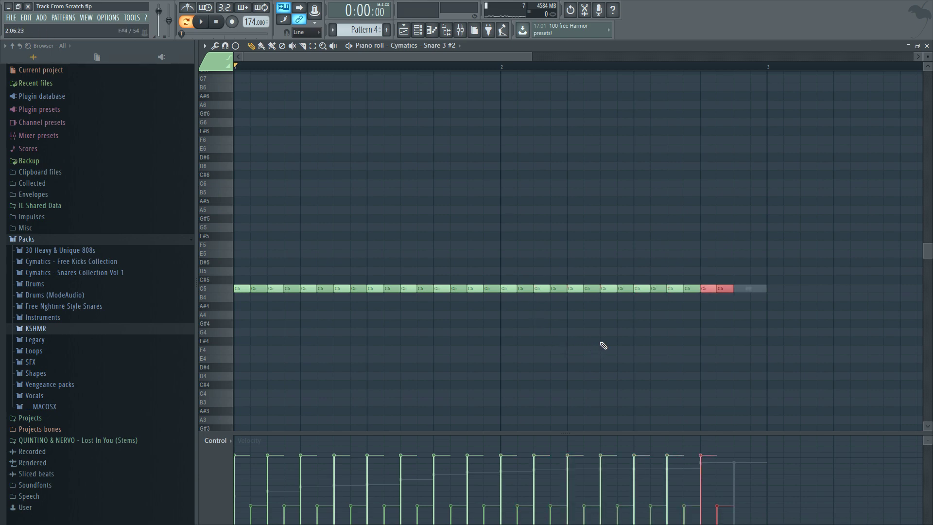
key("ctrl+b")
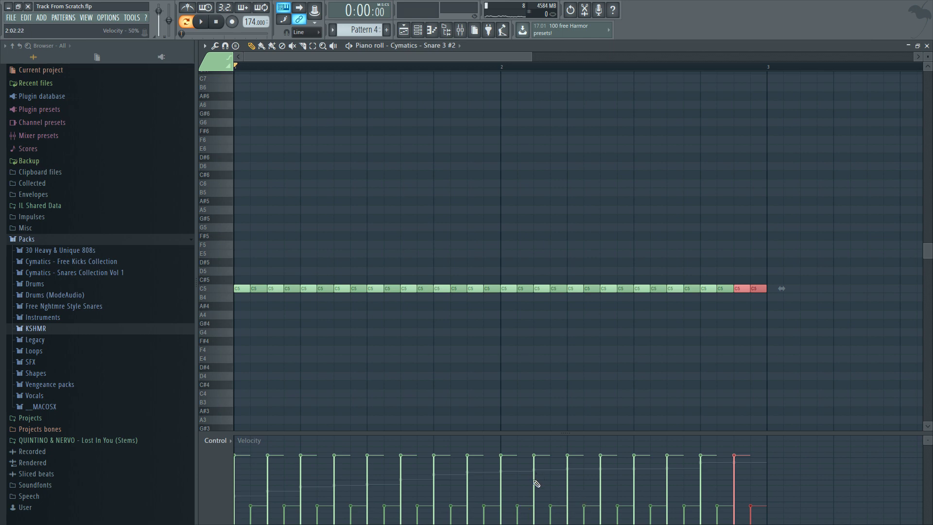
Step: Draw a rising velocity ramp over the bar 2 notes and raise the final note to full accent level
left_click(717, 318)
left_click_drag(516, 501, 721, 468)
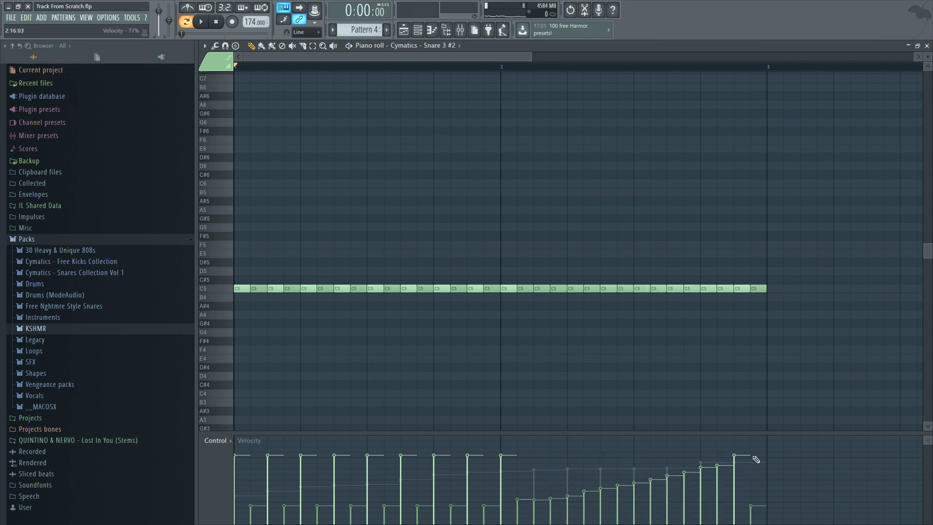
double_click(757, 291)
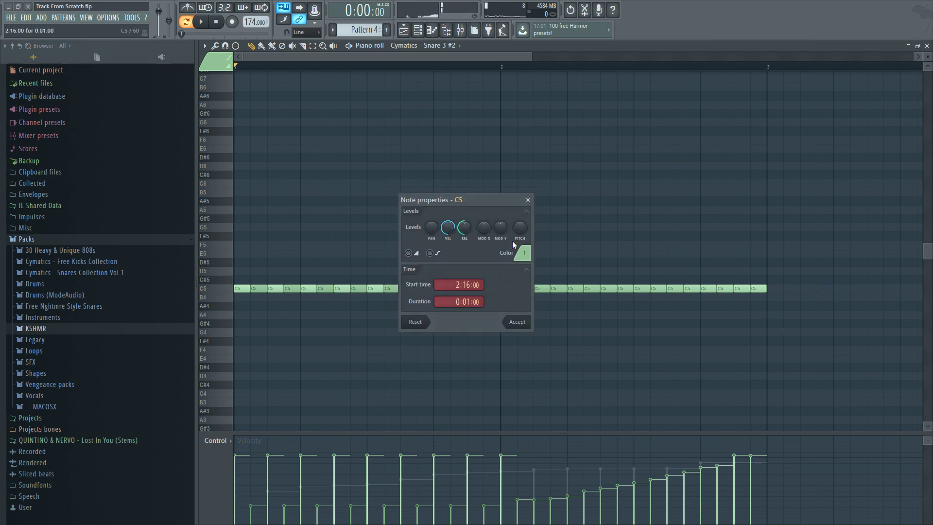
left_click(517, 323)
Step: Play the song from the middle of bar 6 to hear the alternating snare roll
key("space")
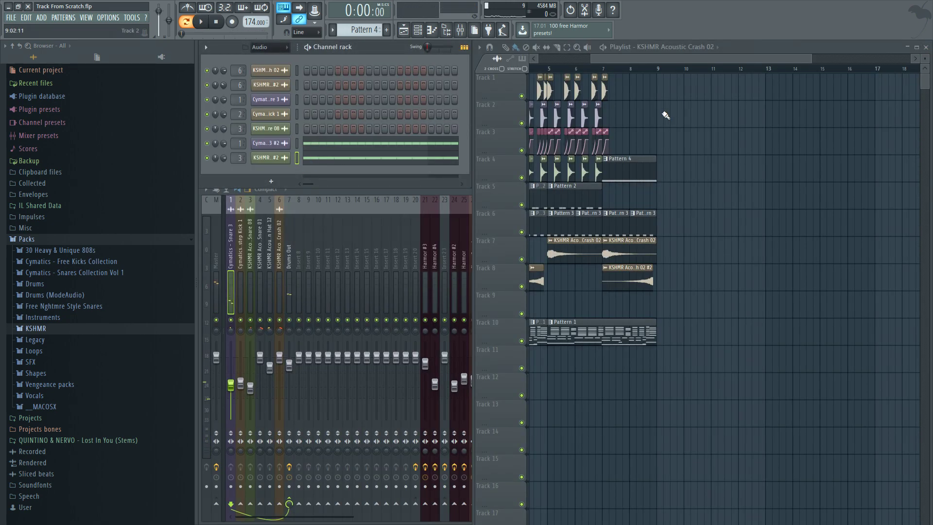
key("space")
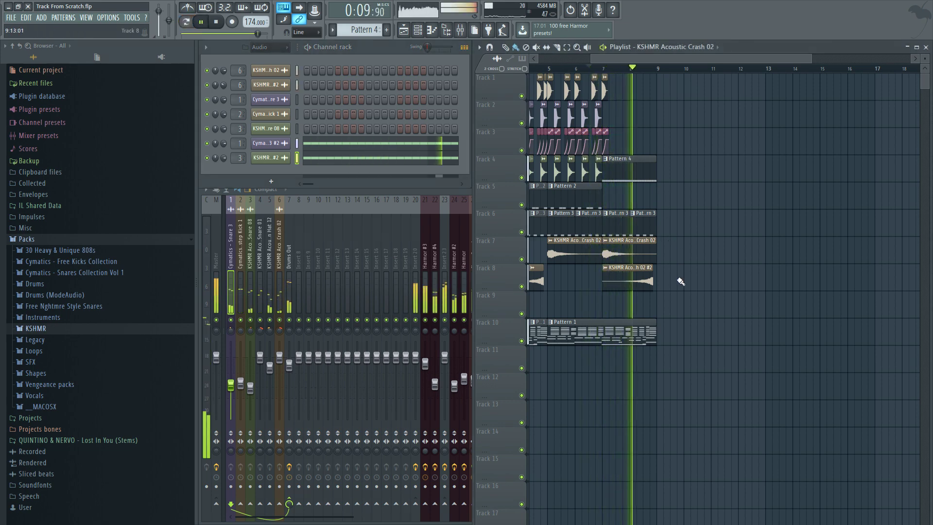
key("space")
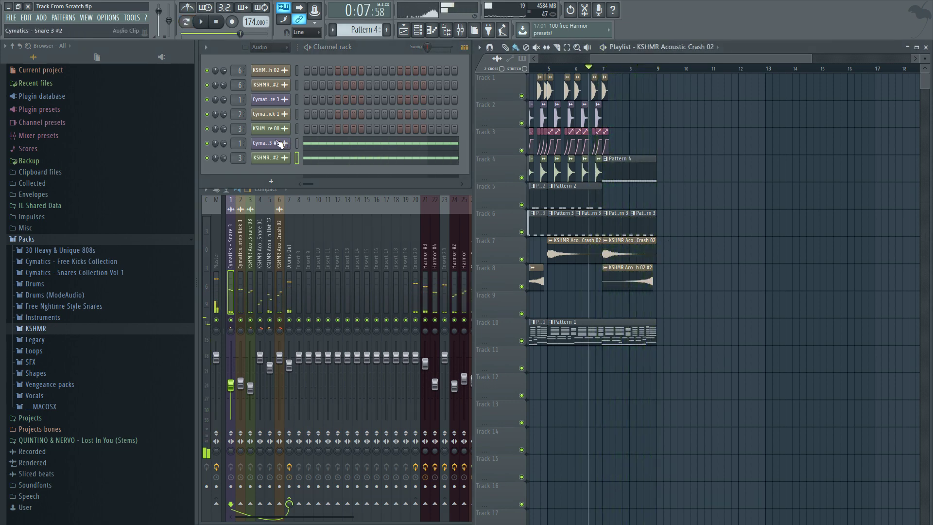
Step: Delete the cloned Cymatics snare's bar 2 notes and gradually raise the soft hits' velocities across bar 1
right_click(282, 148)
left_click(317, 145)
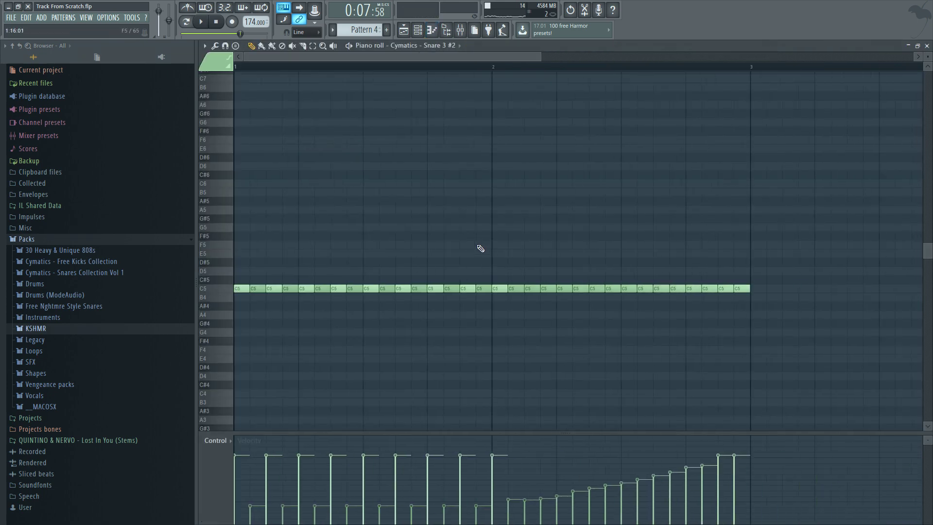
left_click_drag(824, 276, 502, 413)
key("Delete")
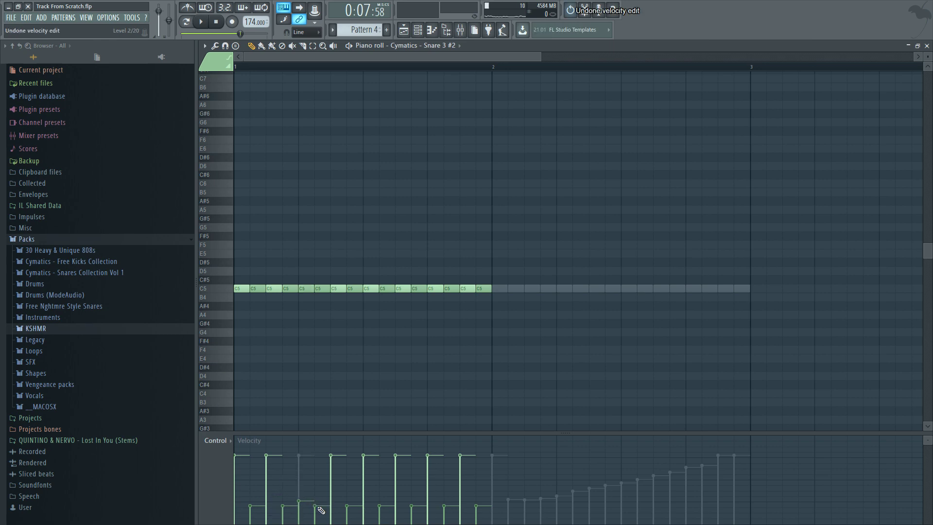
key("ctrl+z")
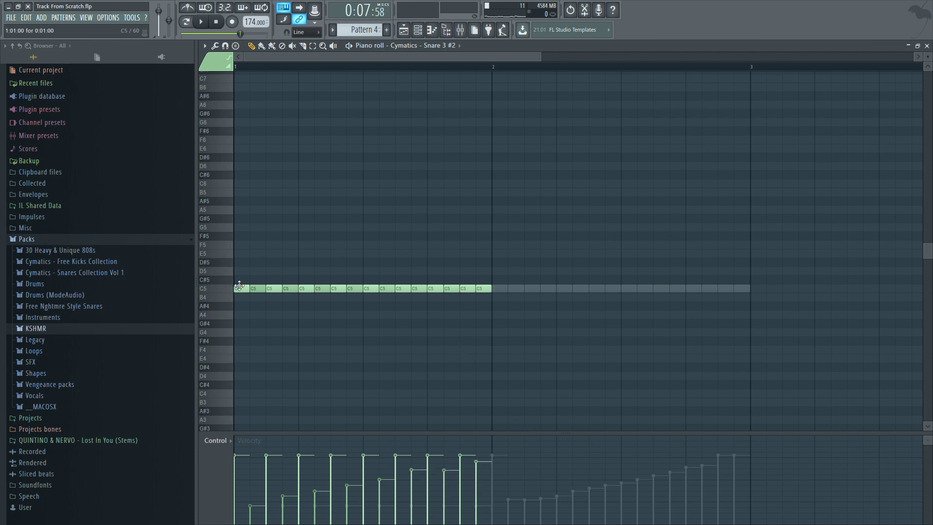
Step: Fill the first half of bar 2 with eight consecutive loud one-step C5 notes and close the piano roll
left_click(500, 288)
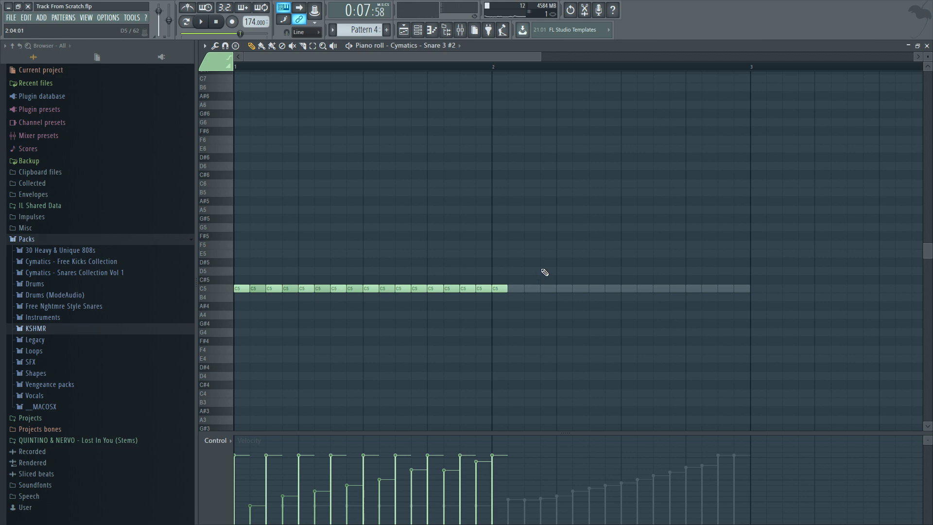
left_click_drag(544, 272, 497, 331)
key("ctrl+b")
key("ctrl+b")
key("ctrl+b")
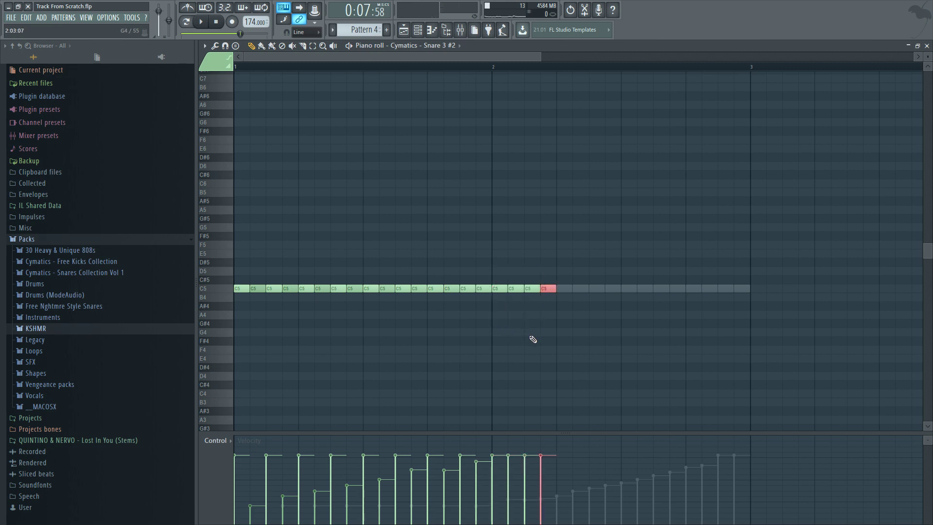
key("ctrl+b")
key("ctrl+b")
key("ctrl+b")
key("ctrl+b")
left_click(926, 45)
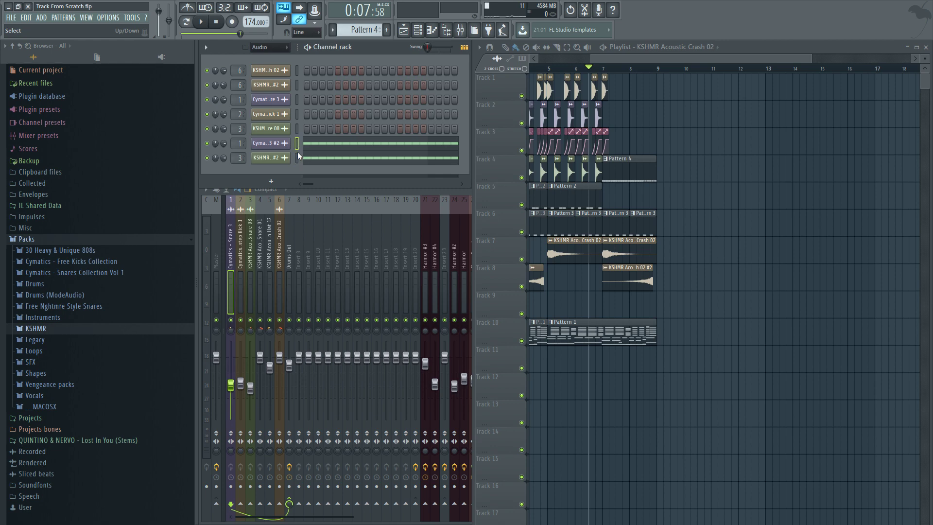
Step: Play the song from the middle of bar 6 to hear the revised snare roll
key("space")
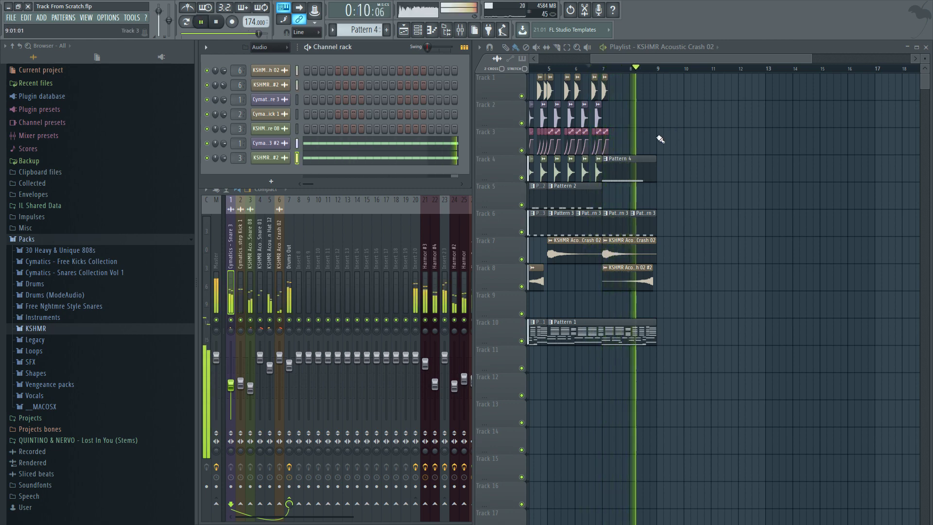
key("space")
right_click(275, 145)
left_click(307, 130)
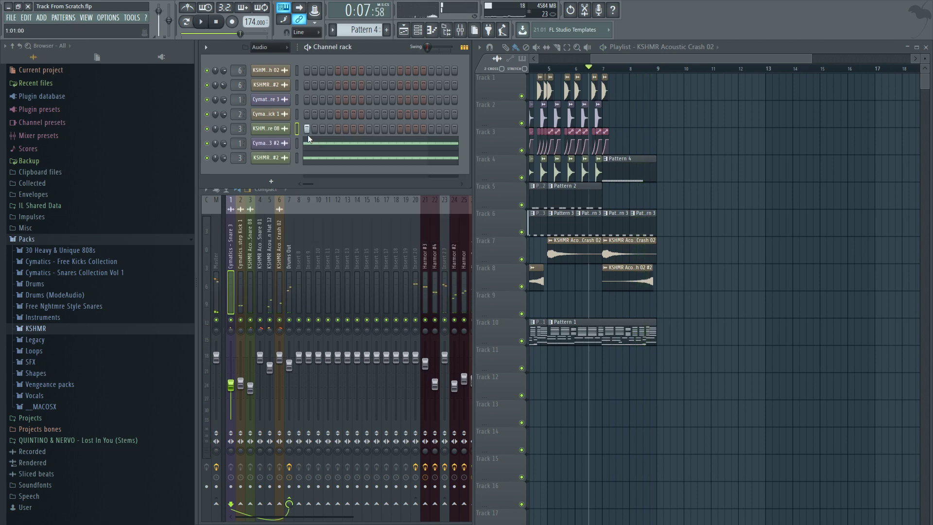
Step: Move the cloned Cymatics snare's eight loud bar 2 notes to the second half of that bar
right_click(273, 150)
left_click(305, 147)
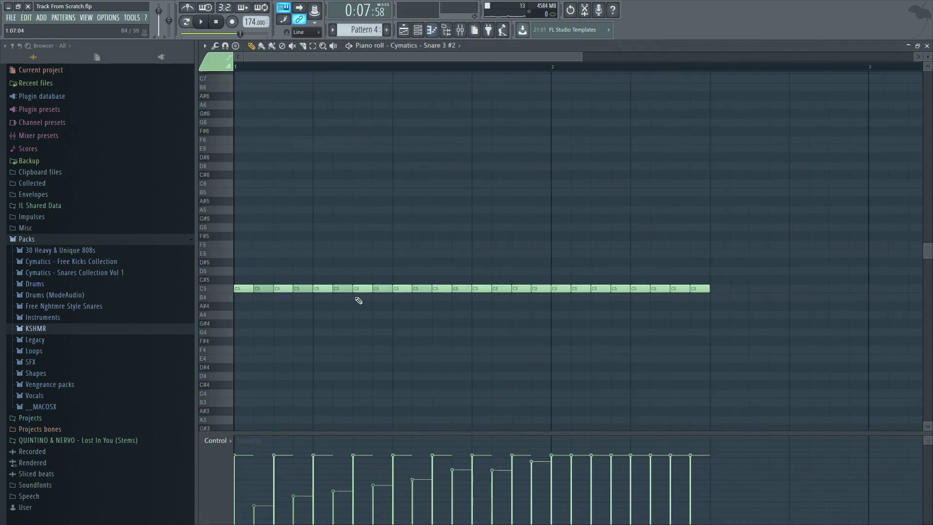
left_click_drag(589, 260, 440, 336)
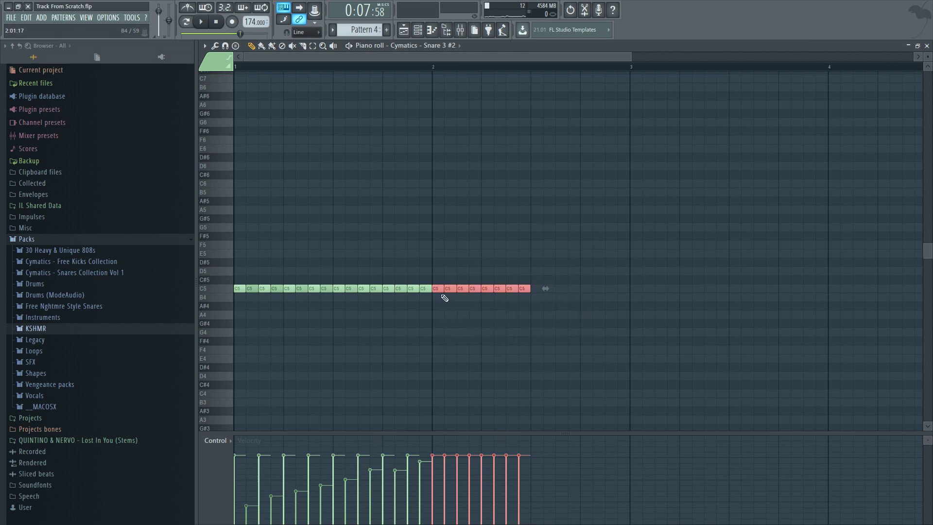
left_click_drag(436, 287, 535, 283)
left_click(516, 328)
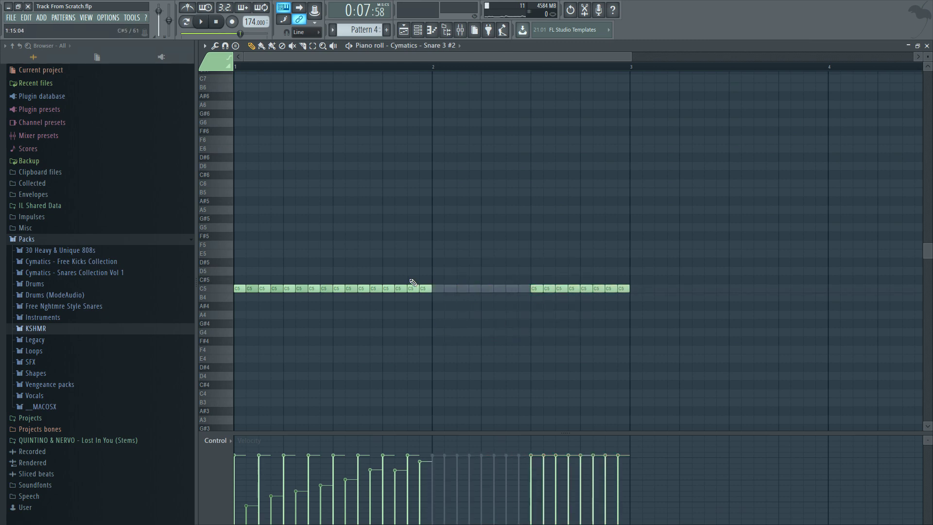
Step: Delete all bar 1 notes except the first loud-soft pair and duplicate that pair 11 times to the middle of bar 2
left_click_drag(469, 267, 264, 334)
key("Delete")
left_click_drag(293, 272, 236, 319)
key("ctrl+b")
key("ctrl+b")
key("ctrl+b")
key("ctrl+b")
key("ctrl+b")
key("ctrl+b")
key("ctrl+b")
key("ctrl+b")
key("ctrl+b")
key("ctrl+b")
key("ctrl+b")
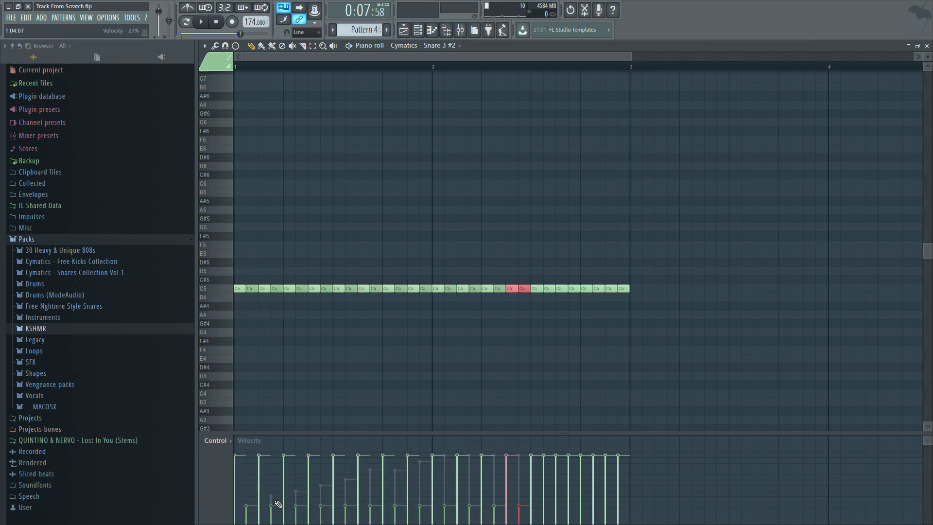
Step: Gradually raise the soft hits' velocities from the start of bar 1 to the middle of bar 2
key("ctrl+d")
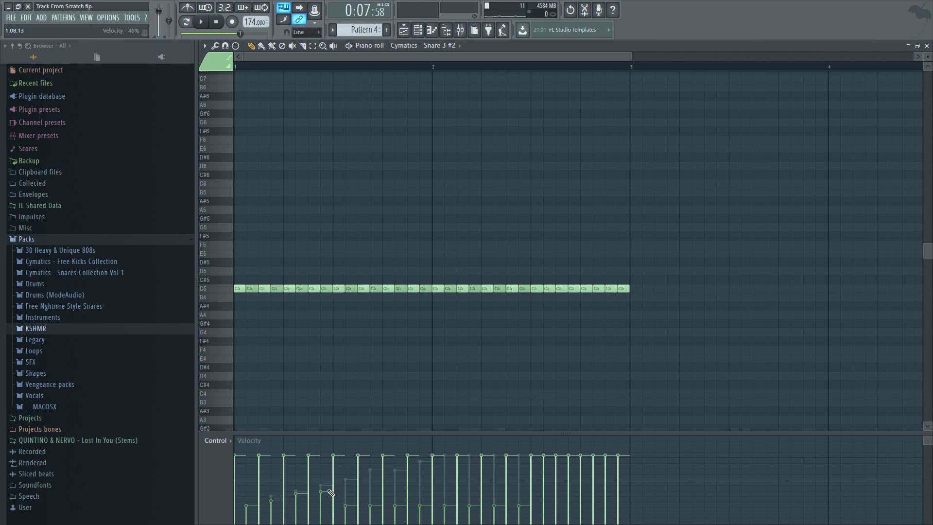
key("ctrl+z")
key("ctrl+z")
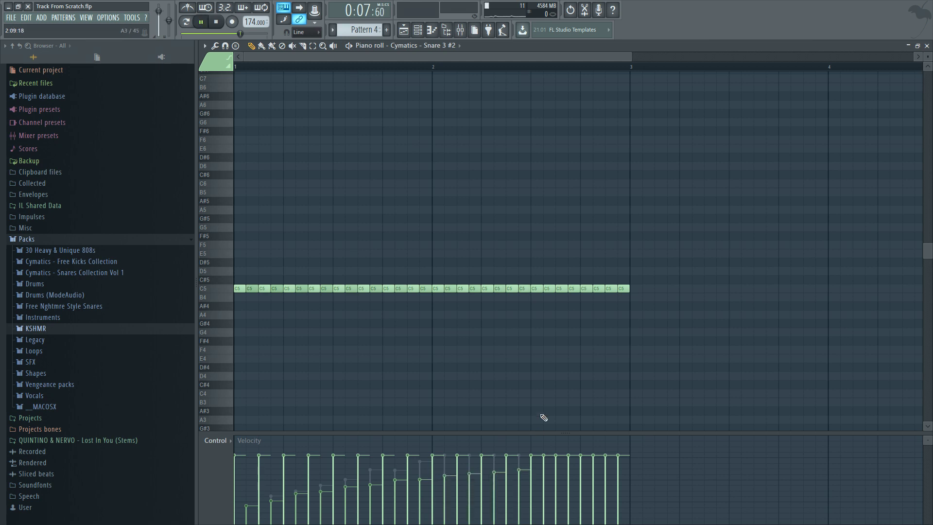
Step: Play Pattern 4 on its own to hear the reworked snare roll and close the piano roll
key("l")
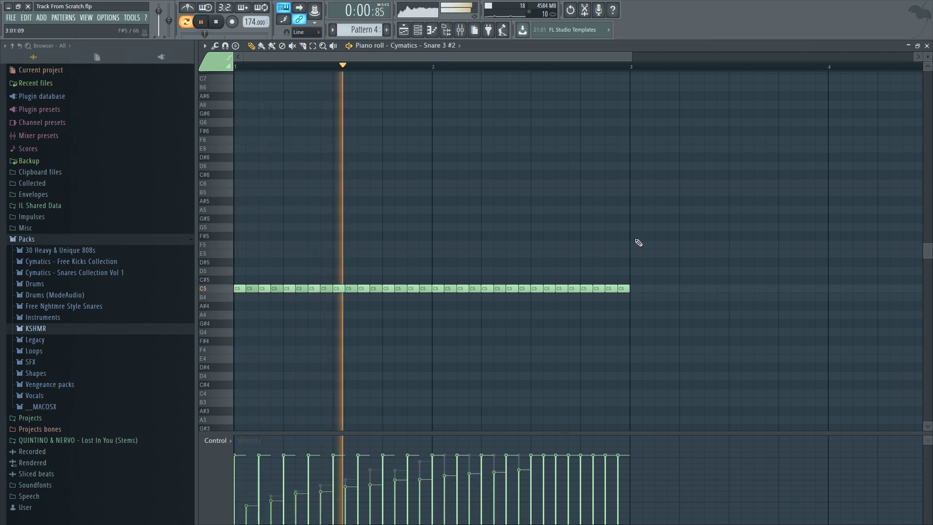
left_click(927, 46)
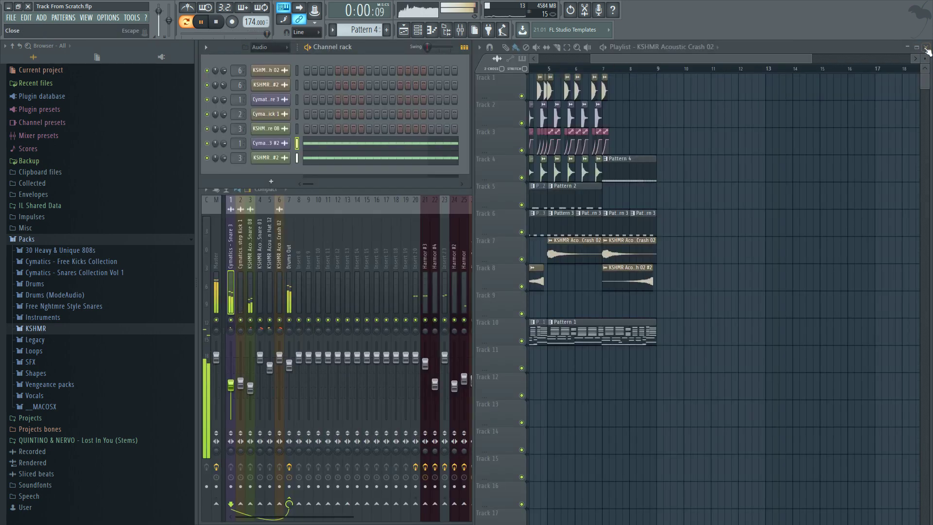
key("space")
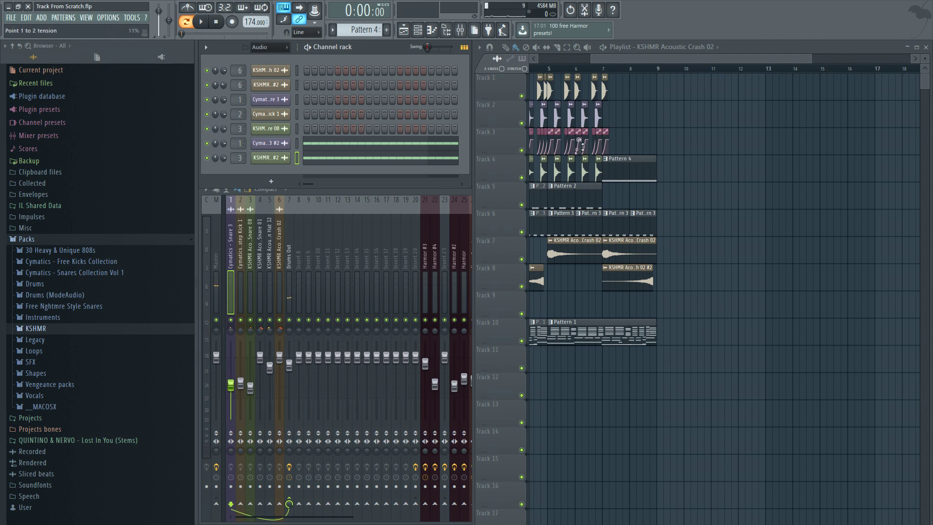
Step: Switch back to song mode and play the snare roll with the track from the middle of bar 6
key("l")
key("space")
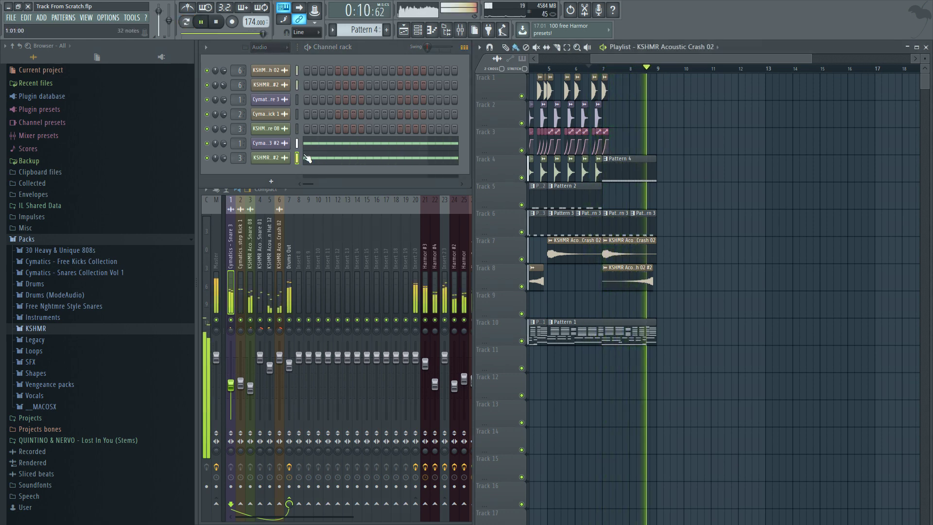
key("space")
Step: Lower the loud hits of the cloned Cymatics snare in bar 1 so their velocities rise gradually towards bar 2
right_click(286, 145)
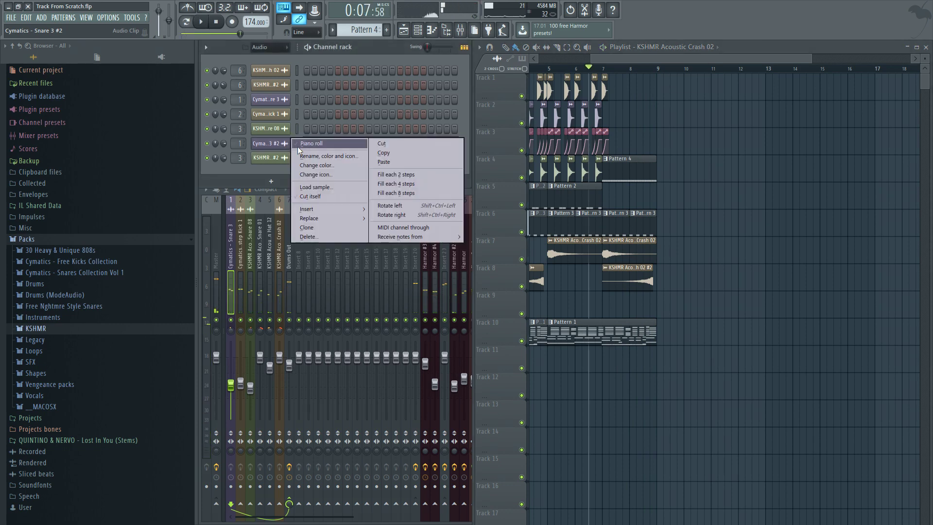
left_click(316, 144)
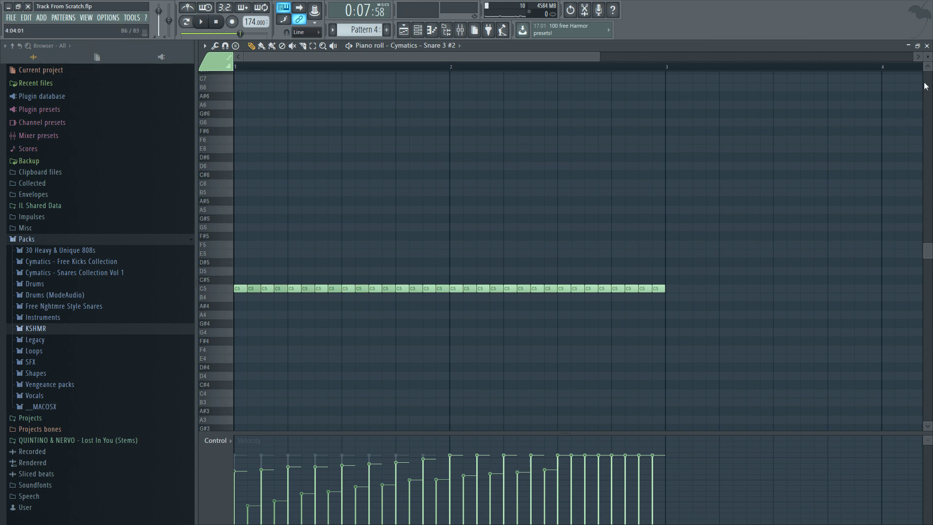
left_click(926, 45)
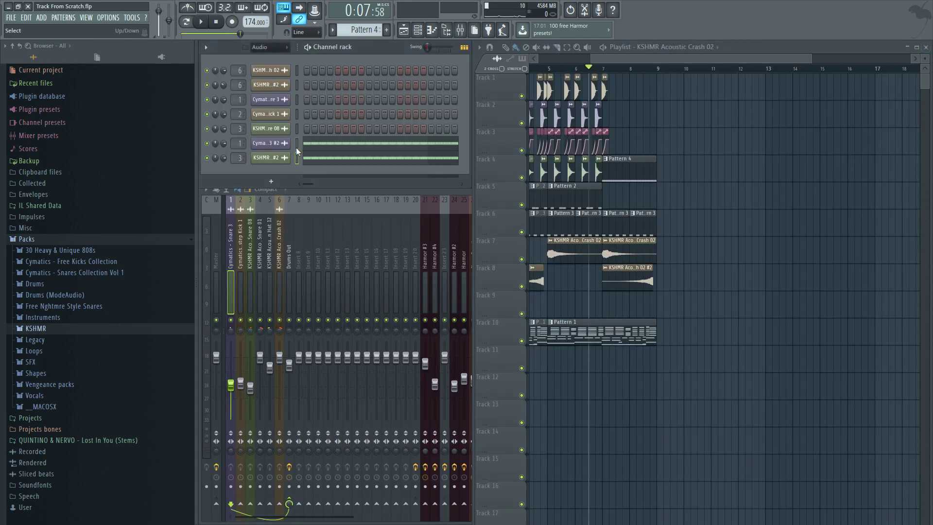
Step: Play the song across the bar 7 transition and examine the clips around bars 6 and 7
key("space")
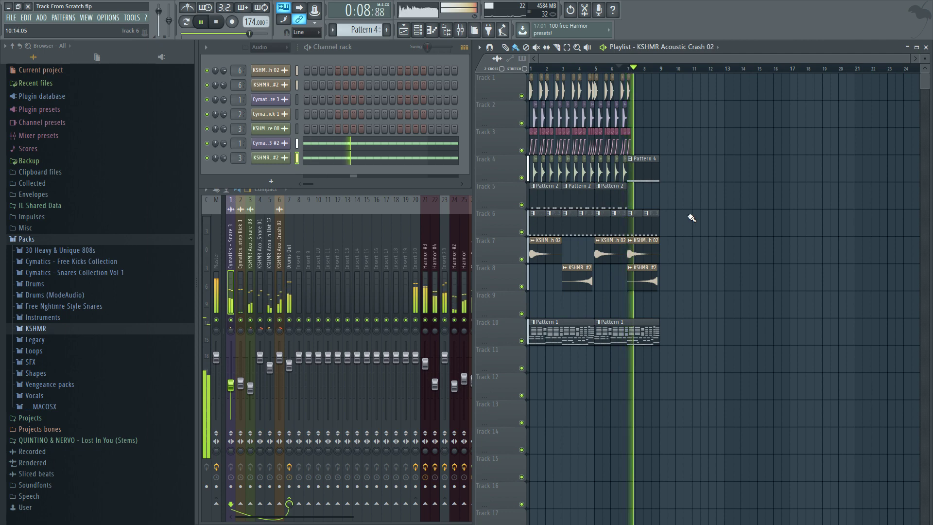
scroll(639, 130, "up", 5)
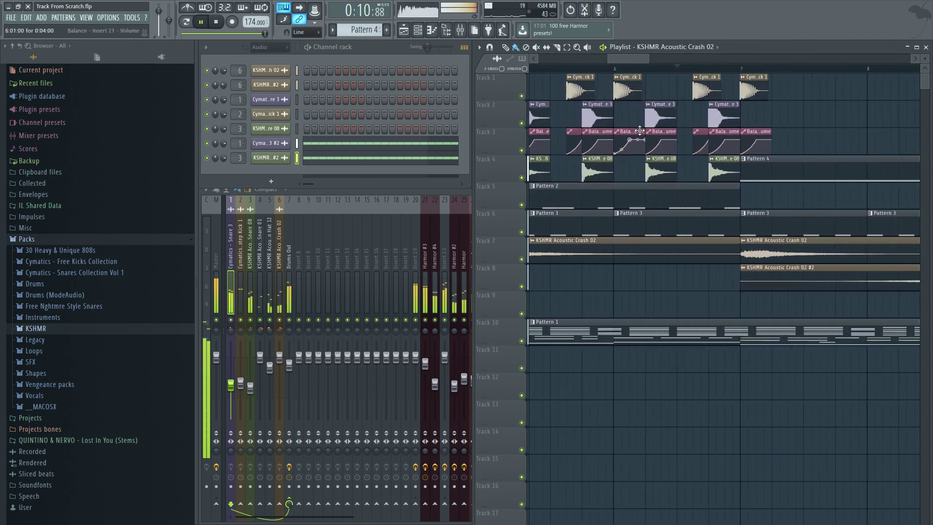
scroll(639, 130, "up", 1)
key("space")
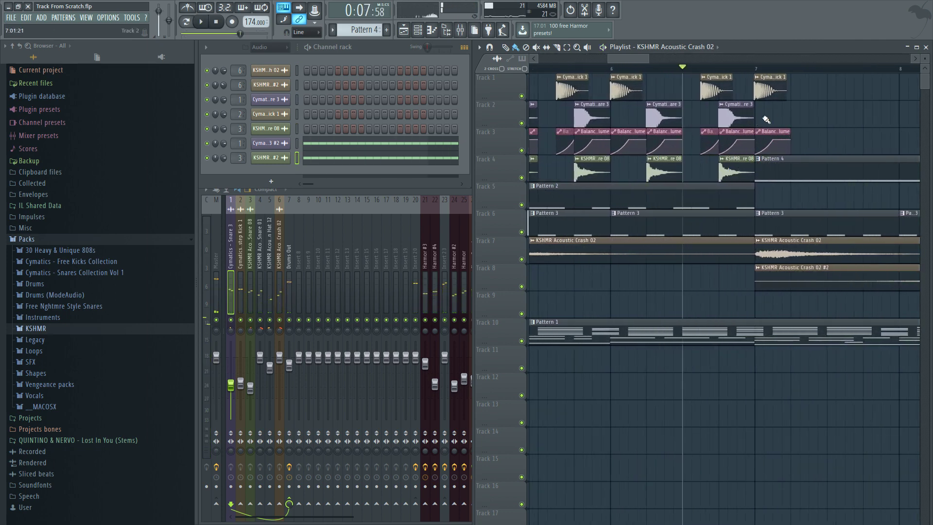
Step: Halve the last Cymatics and KSHMR snare clips before bar 7, repeat the halved KSHMR clip right after itself, and play the transition
left_click(752, 113)
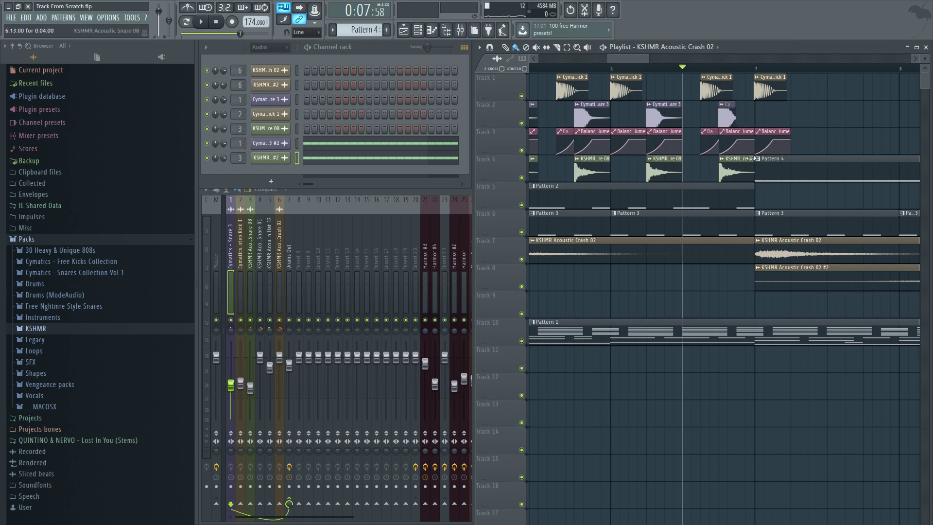
left_click_drag(734, 168, 752, 168)
key("space")
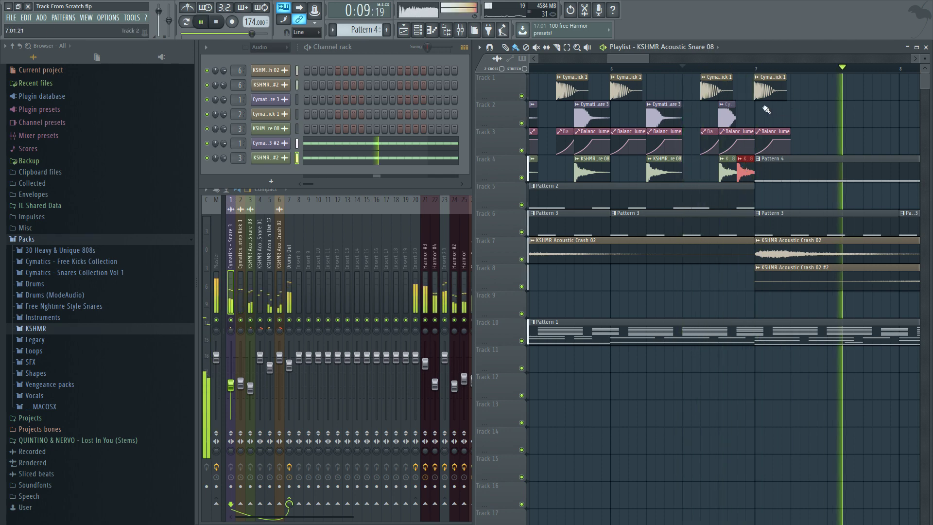
Step: Solo mixer Insert 23 together with the Harmor #2, Harmor and Close Grand inserts during playback, and stop the song
scroll(781, 129, "down", 3)
scroll(781, 129, "down", 4)
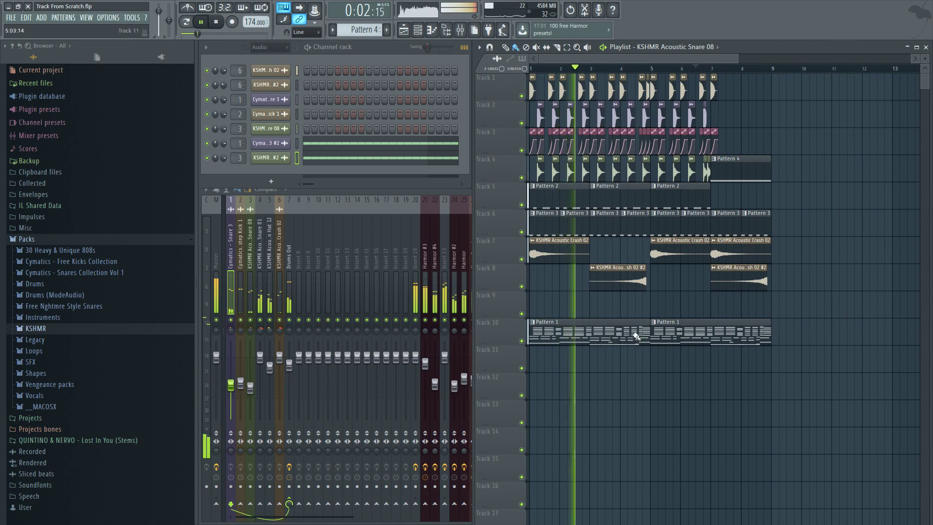
left_click(441, 409)
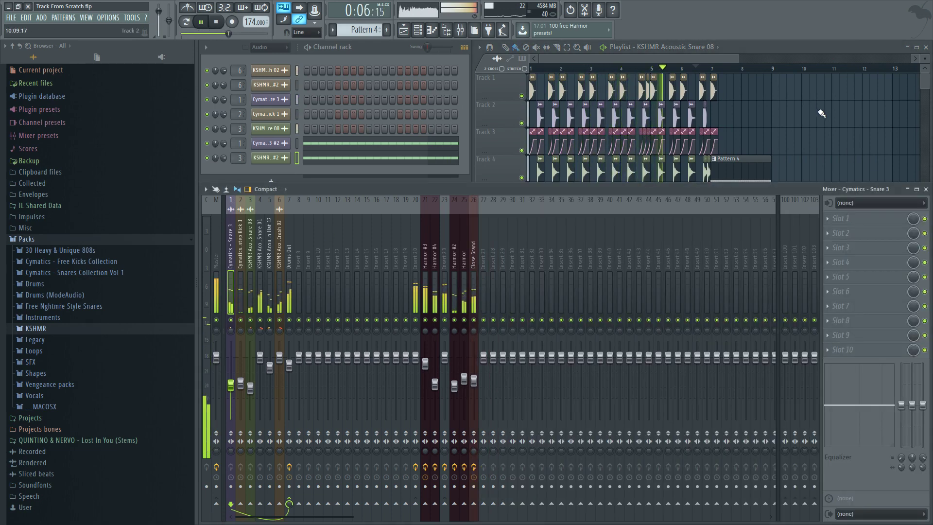
left_click(444, 253)
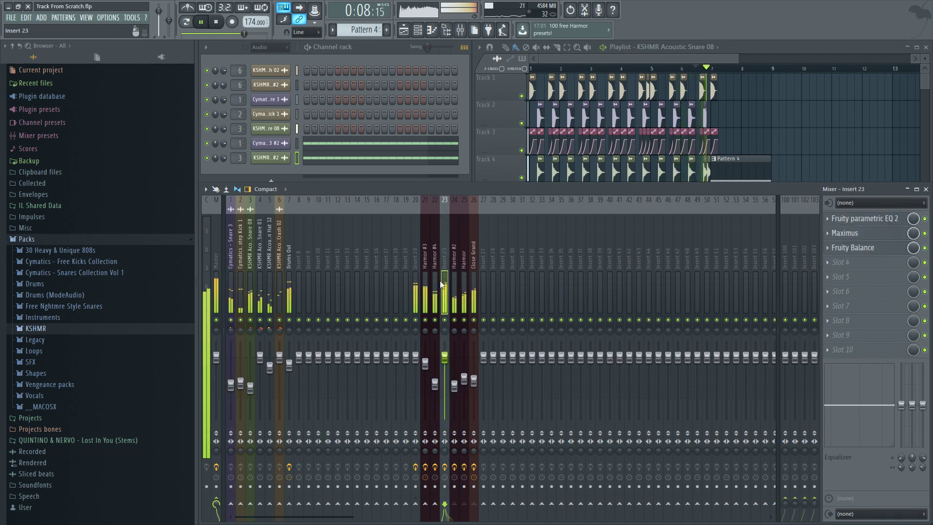
right_click(446, 322)
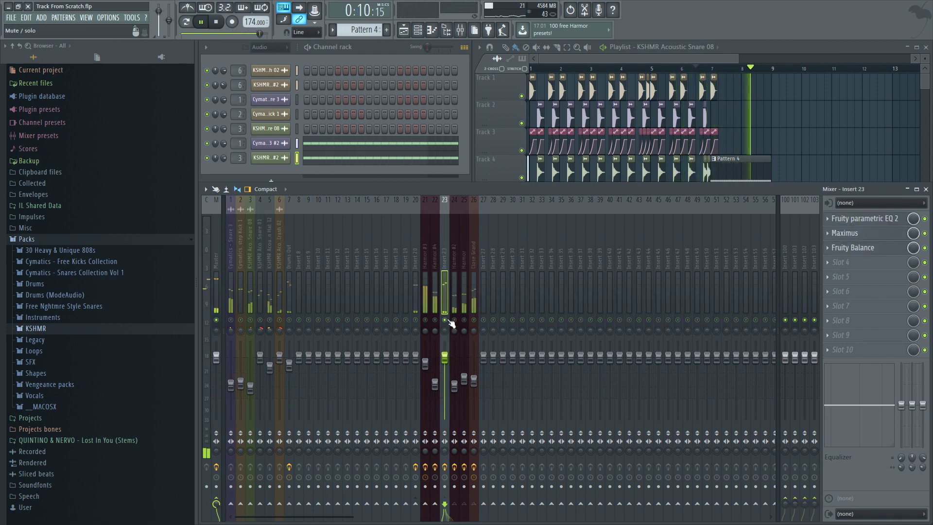
left_click_drag(457, 320, 473, 320)
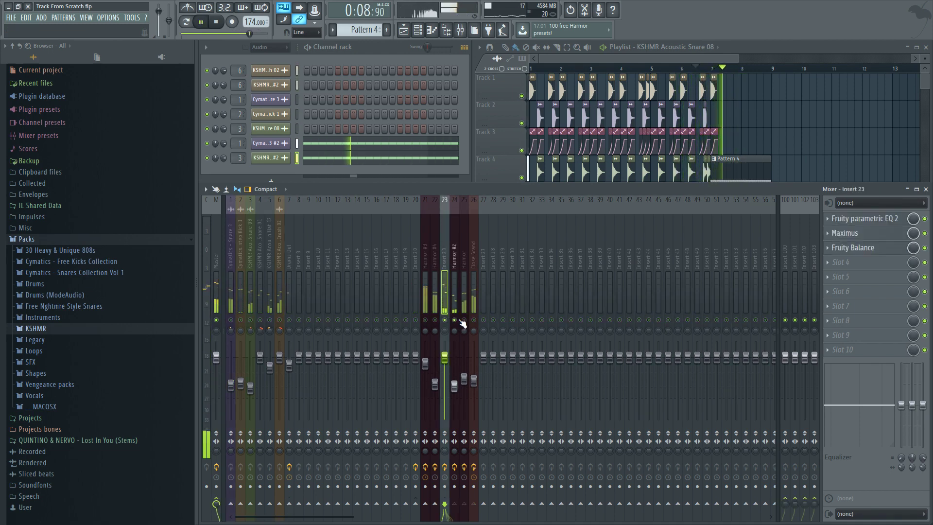
left_click(837, 145)
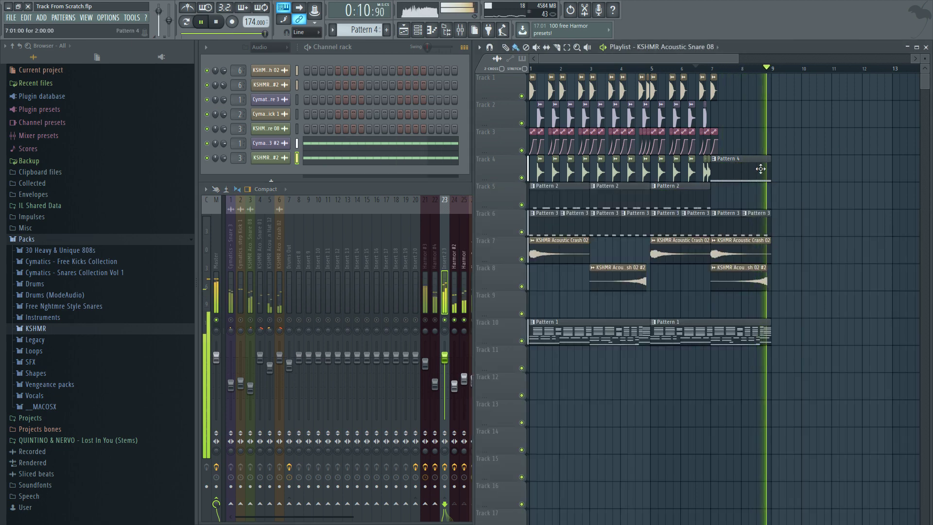
left_click(434, 191)
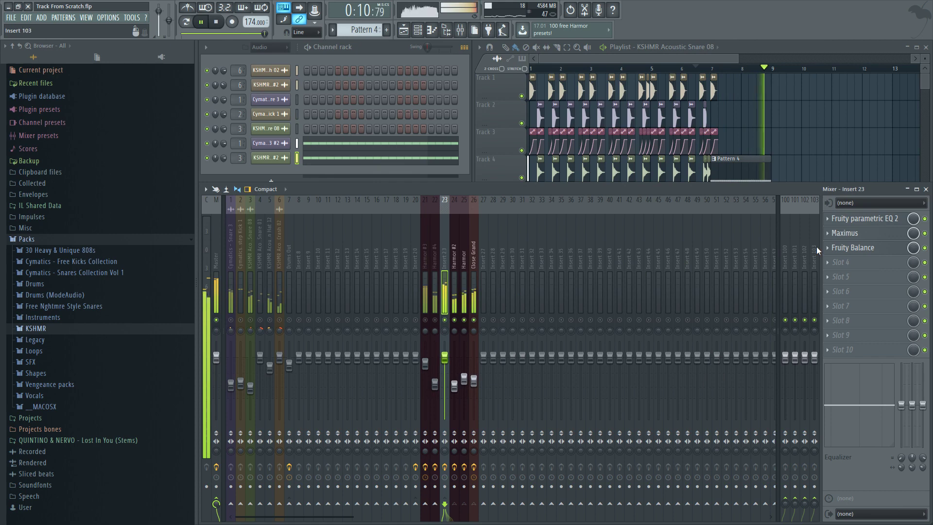
left_click(837, 258)
key("Escape")
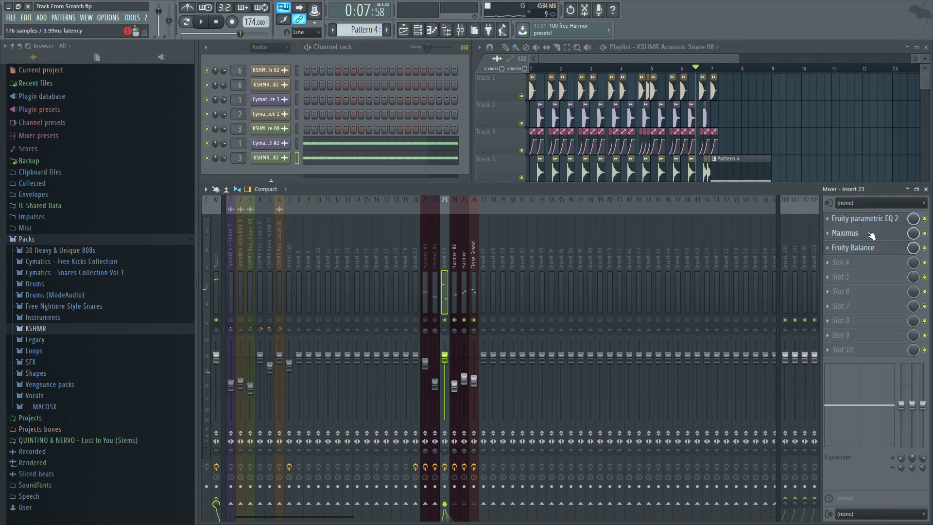
Step: Move Maximus down to slot 4 on Insert 23 and load Fruity Free Filter in slot 3
left_click(827, 233)
left_click(845, 391)
right_click(835, 252)
left_click(848, 405)
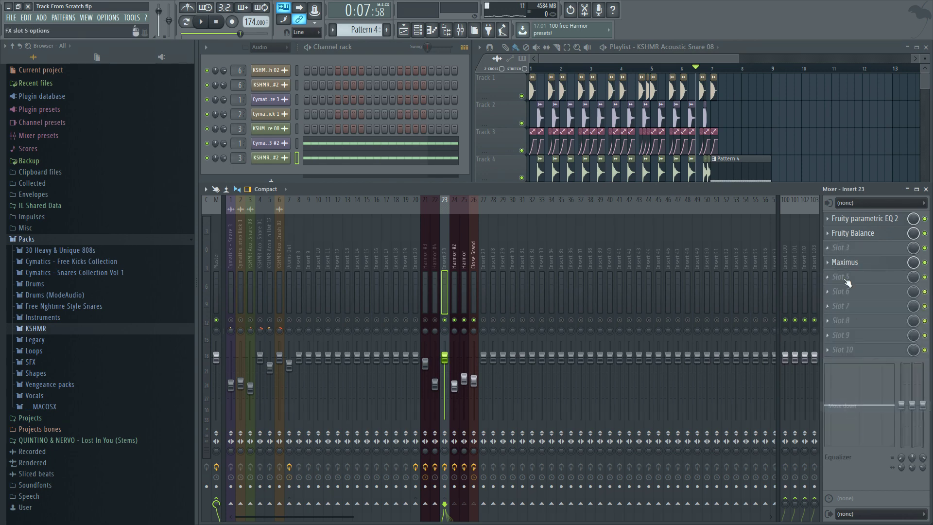
left_click(829, 252)
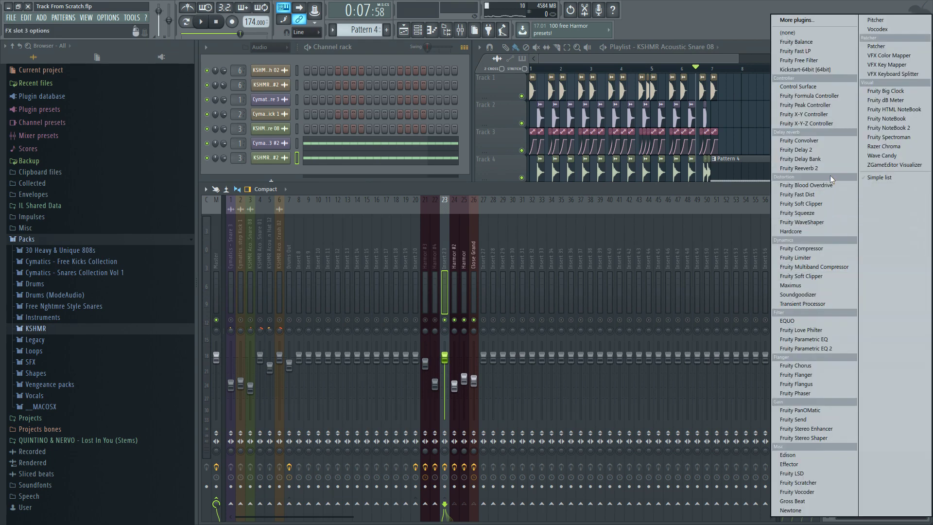
left_click(811, 60)
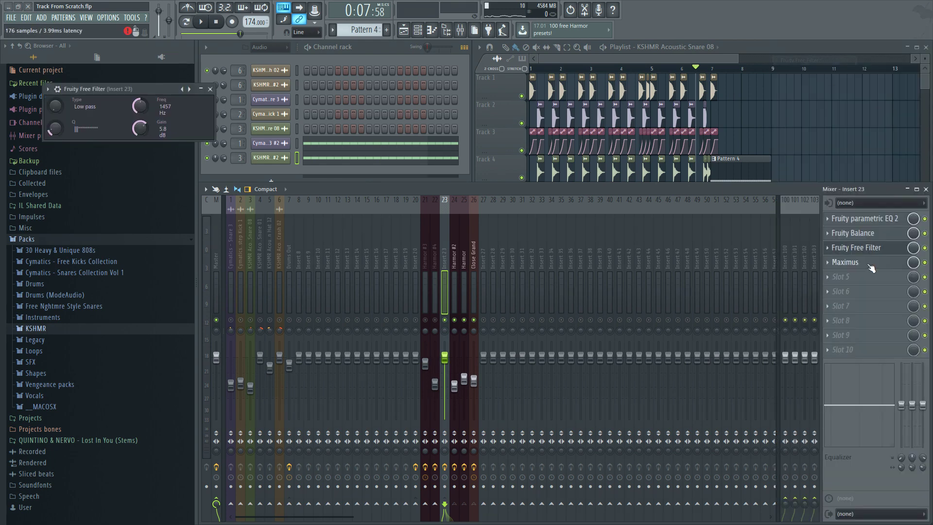
Step: Select the song range from bar 7 to bar 9 and create an automation clip for the Free Filter's lowered mix level
left_click(852, 100)
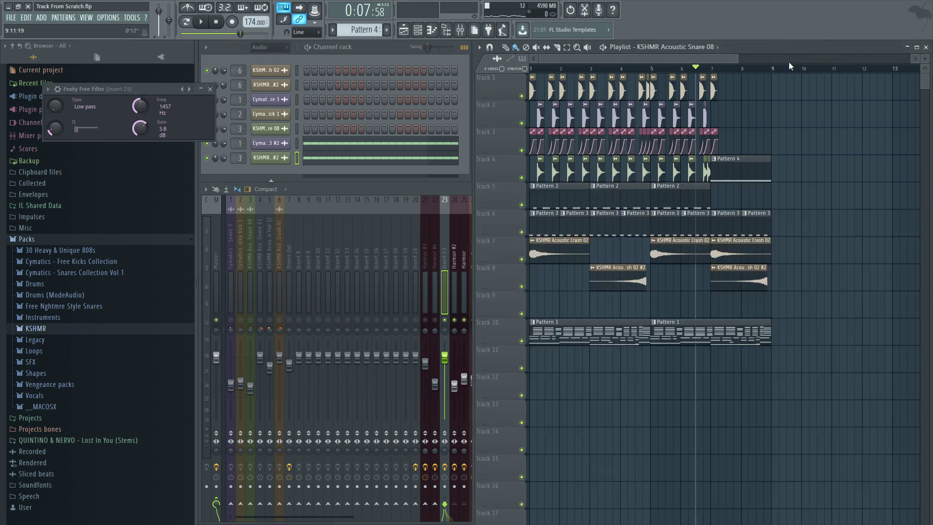
left_click_drag(774, 70, 719, 91)
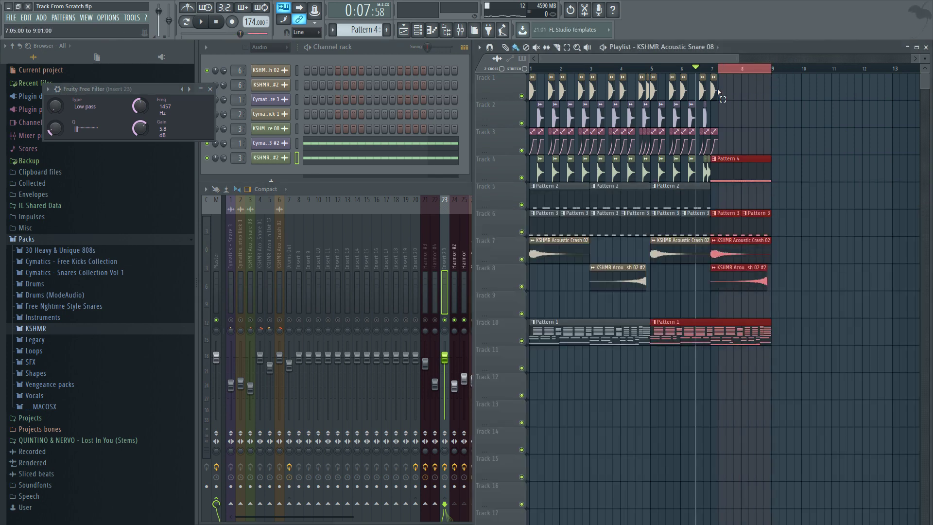
left_click(854, 119)
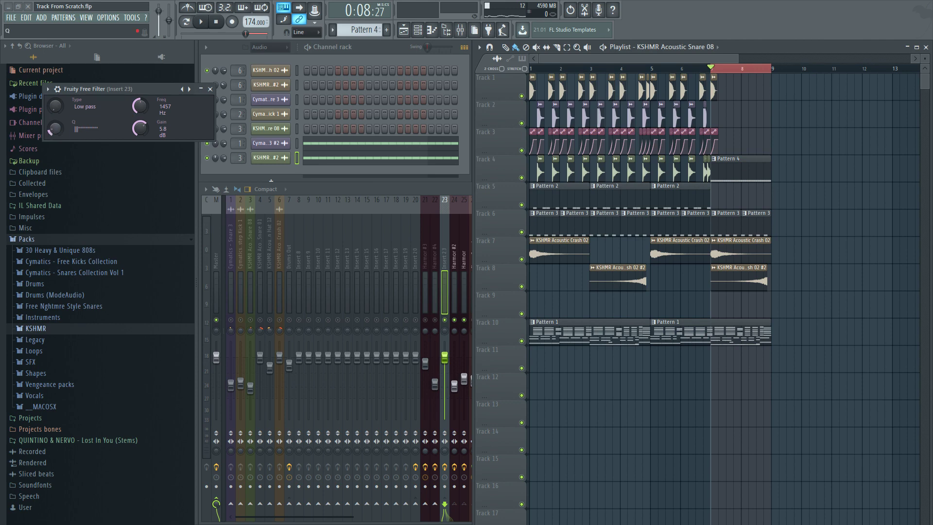
left_click(400, 188)
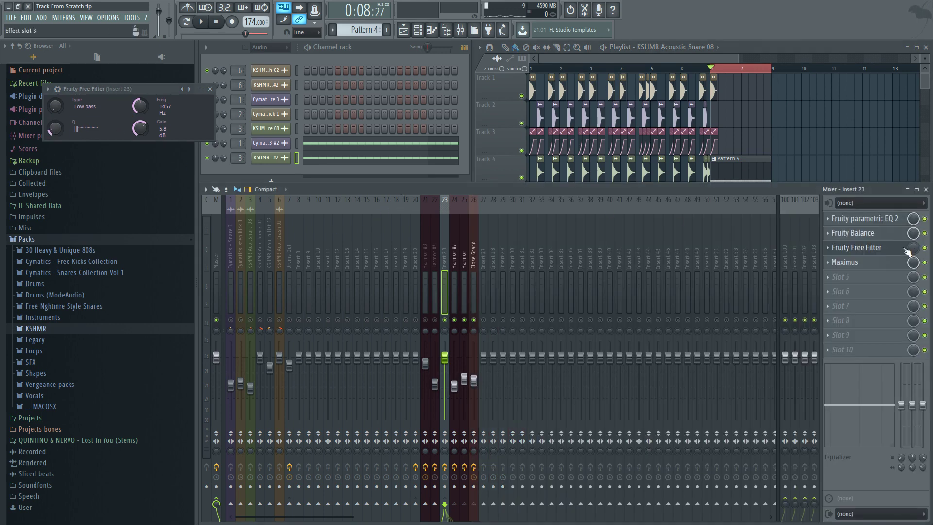
right_click(913, 248)
left_click(896, 315)
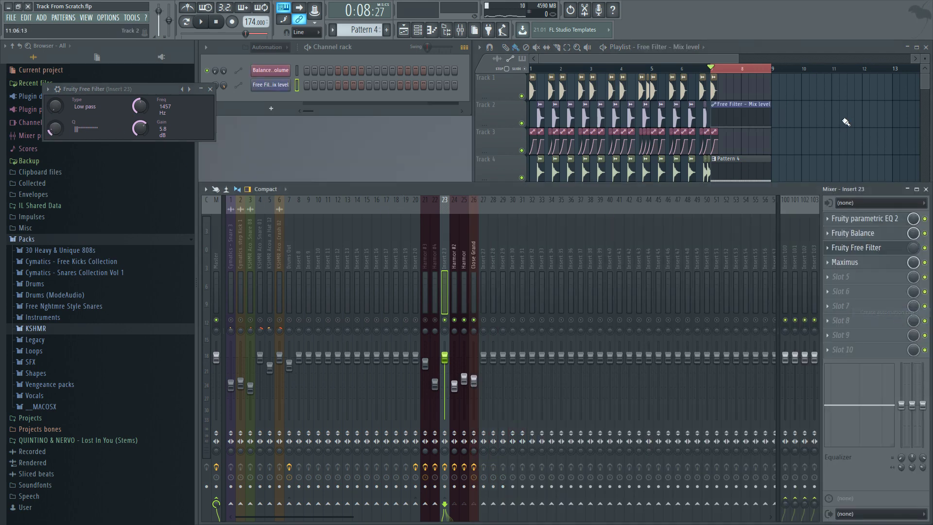
Step: Set the mix level automation's end point to Hold, raise its start point to the maximum, and move the clip to Track 11
right_click(773, 128)
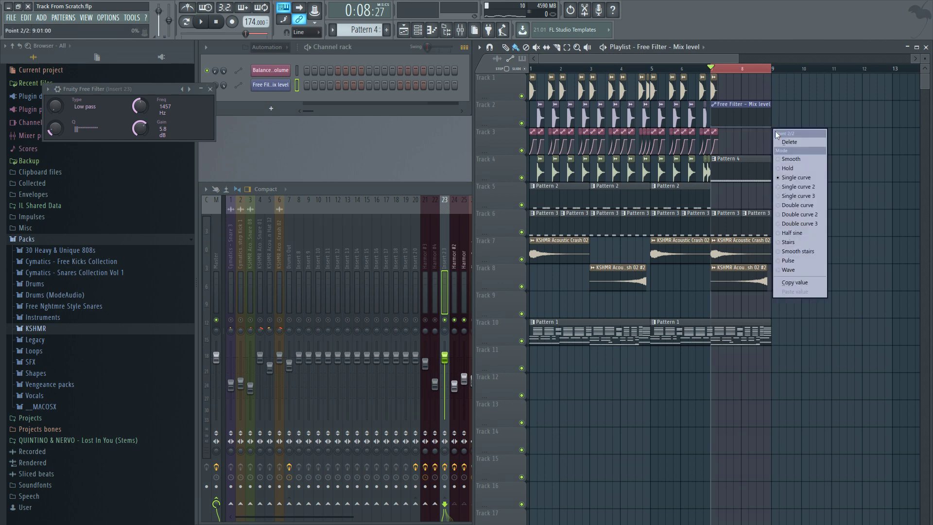
left_click(789, 170)
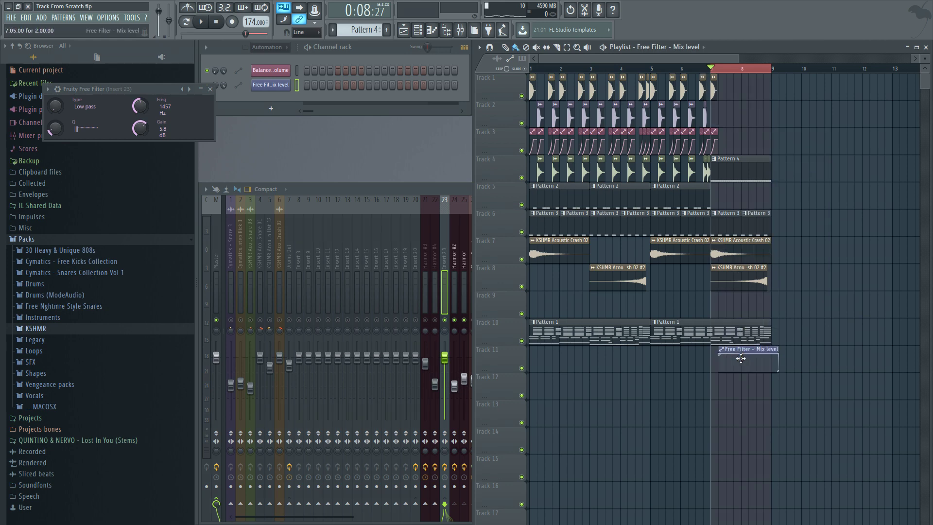
Step: Create an automation clip for the Free Filter's frequency over bars 7 and 8 and move it to Track 12
right_click(144, 109)
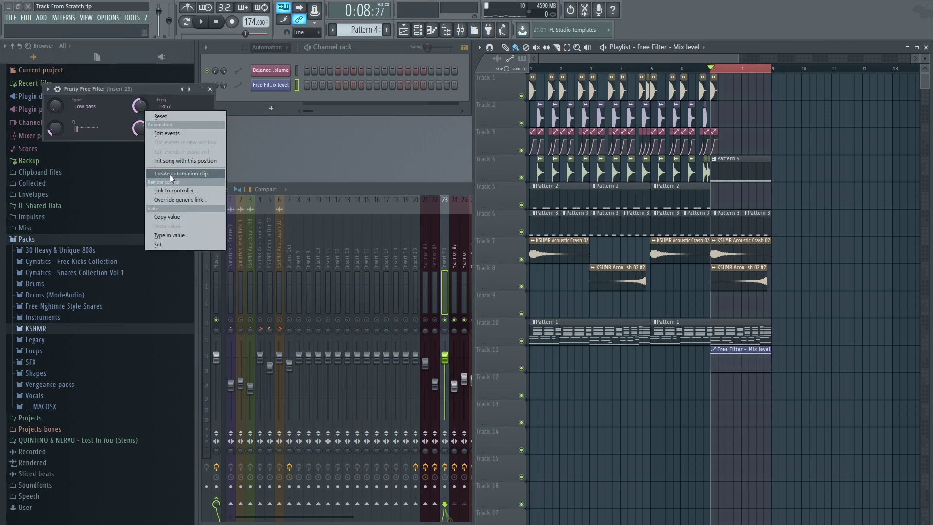
left_click(170, 174)
left_click_drag(745, 102, 781, 342)
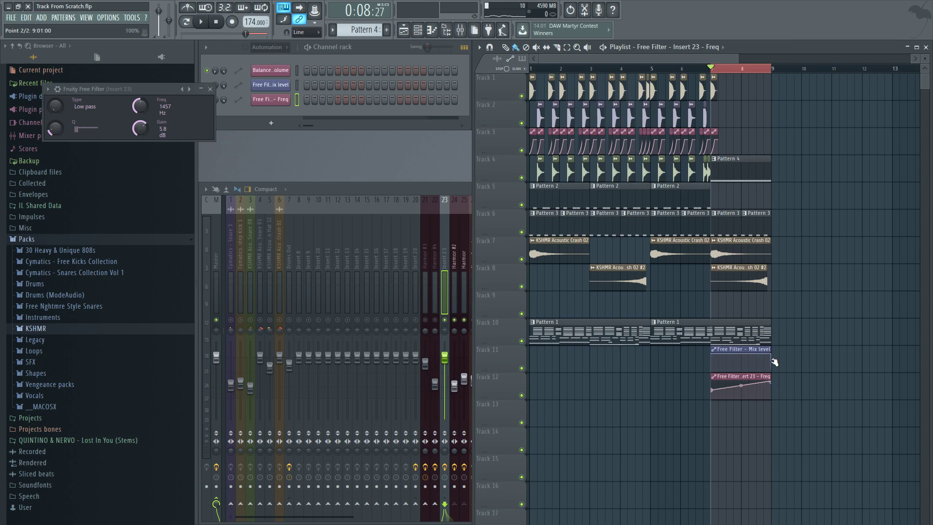
Step: Unsolo Insert 23 so all mixer tracks play, and bend its Free Filter frequency automation on Track 12 into an accelerating rising curve
key("space")
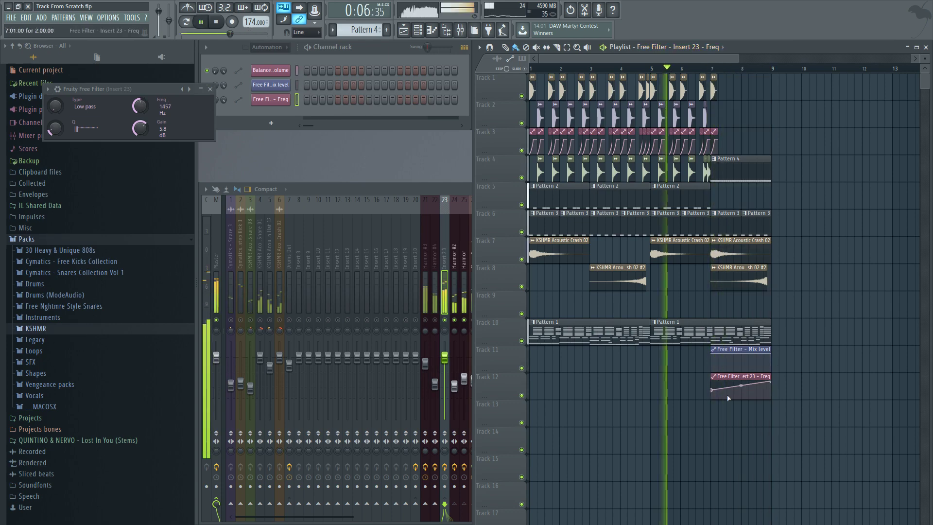
key("space")
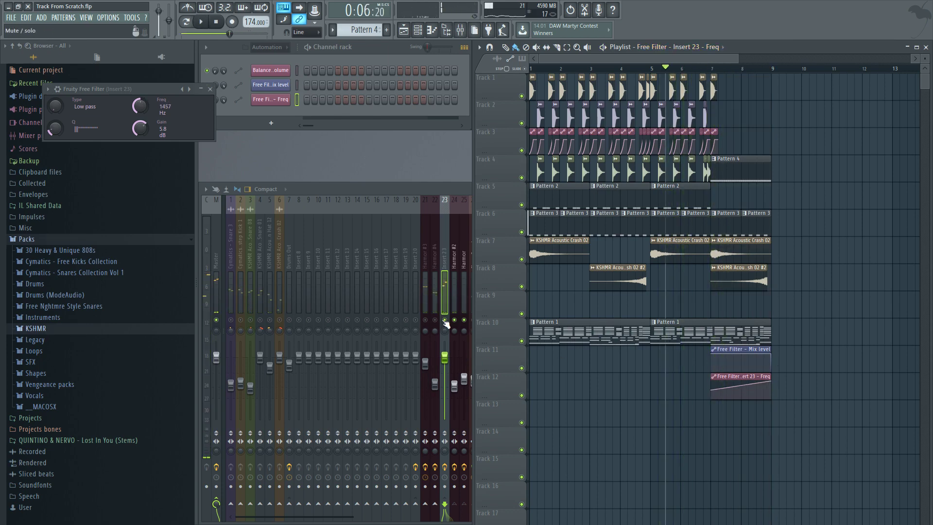
left_click(446, 324)
left_click(817, 154)
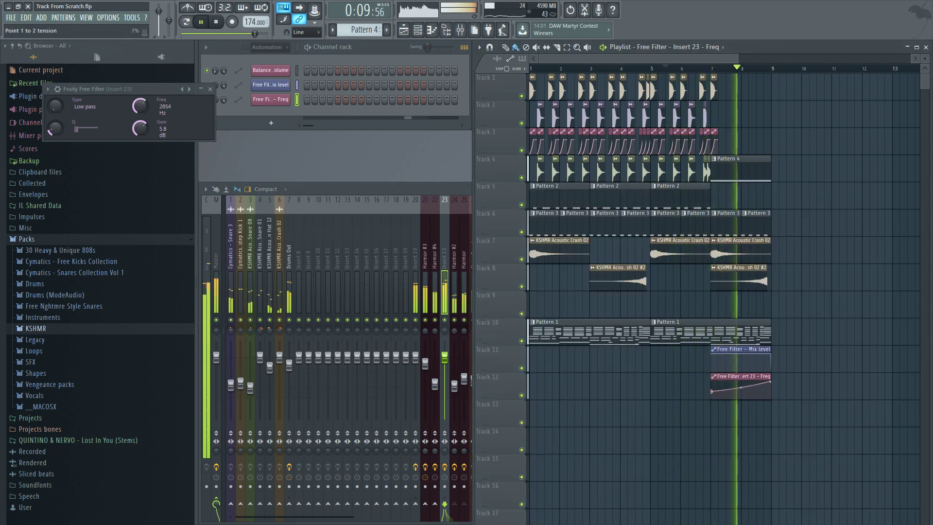
key("space")
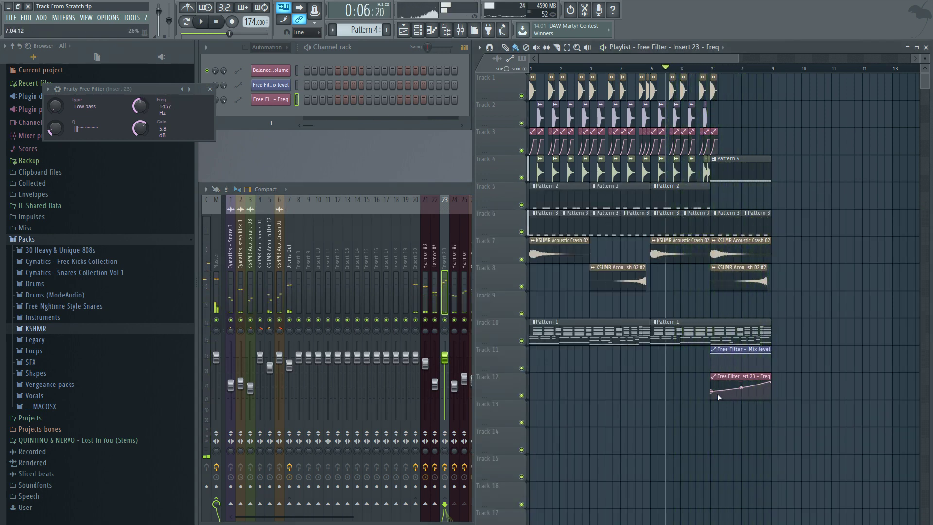
key("space")
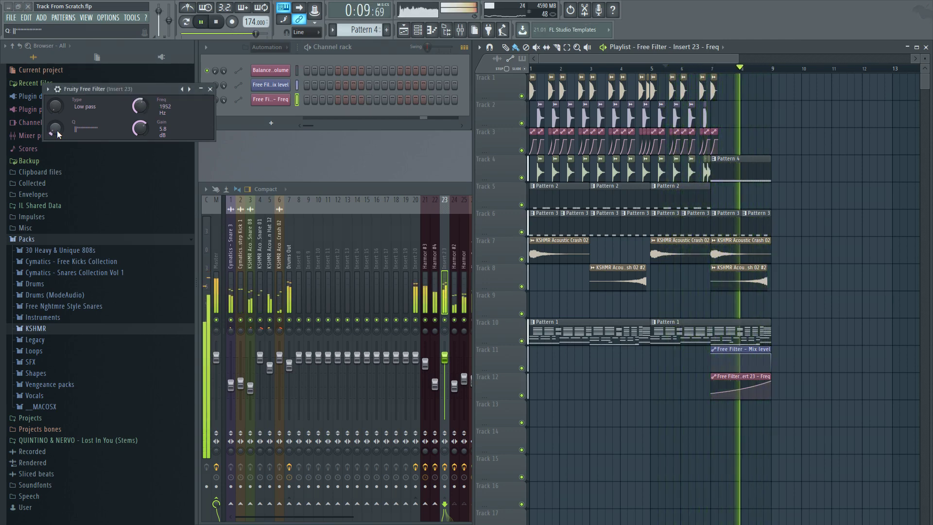
key("space")
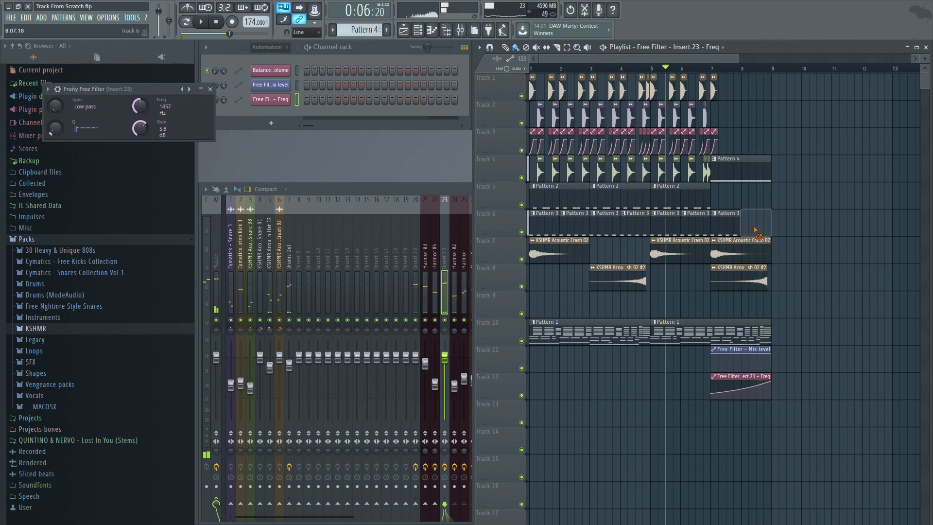
Step: Clear Pattern 3 from bars 7 and 8 on Track 6, keeping only a short Pattern 3 clip at the start of bar 7
left_click(756, 230)
key("space")
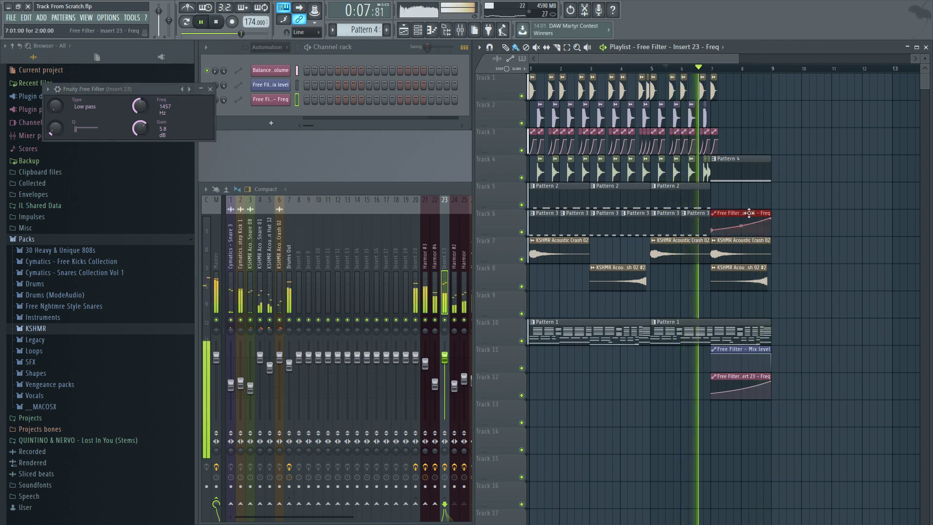
right_click(729, 213)
left_click(726, 214)
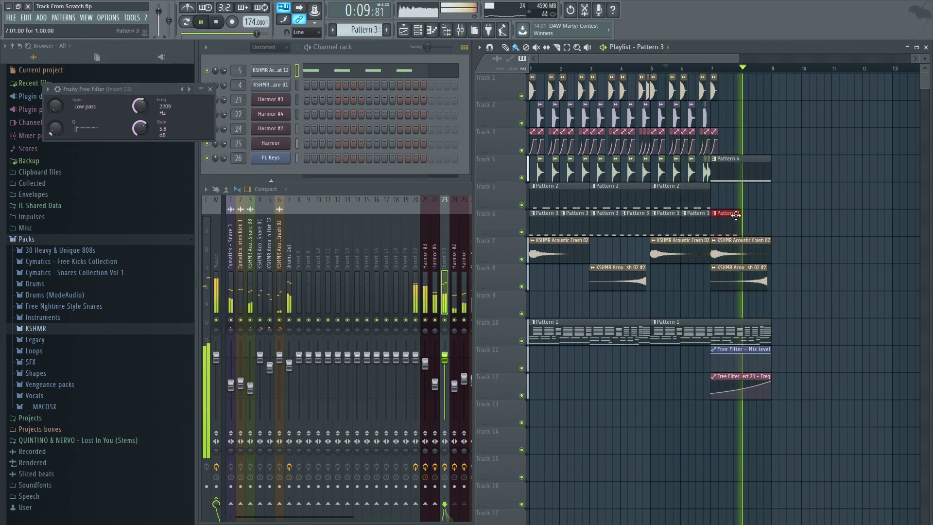
key("space")
key("space")
right_click(736, 216)
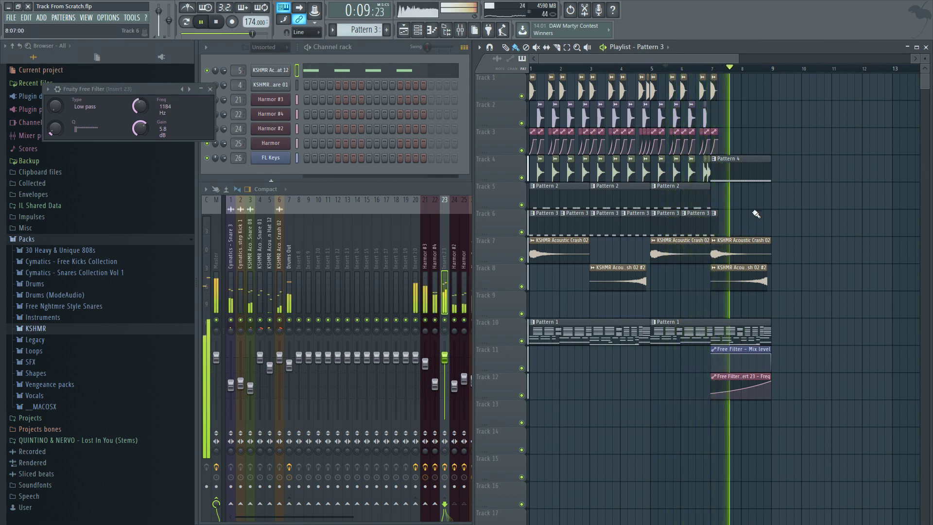
key("space")
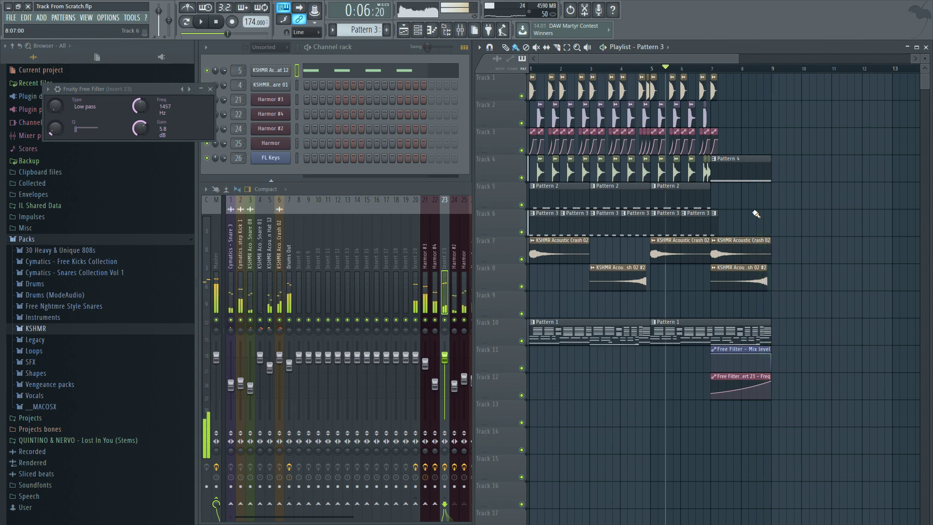
Step: Load Fruity Free Filter in slot 1 of Insert 20 and select the song range from bar 7 to bar 9
left_click(431, 193)
left_click(415, 236)
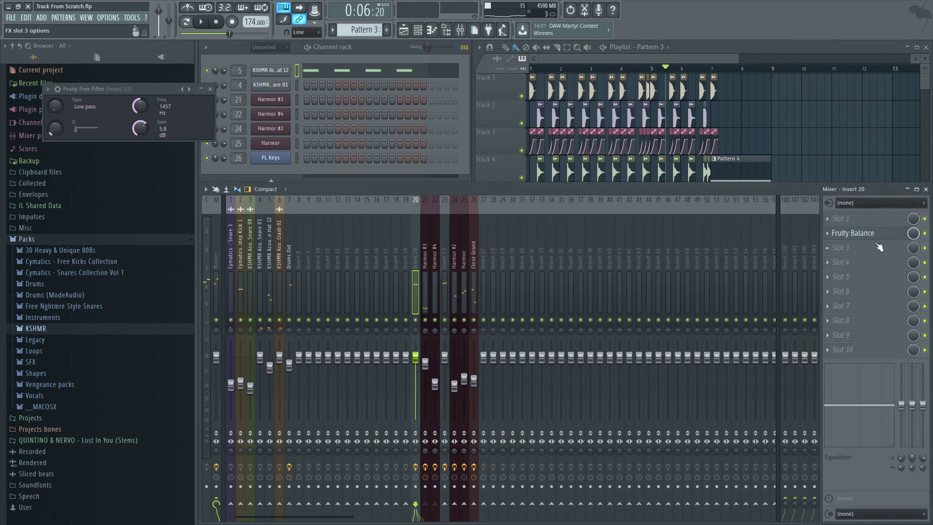
left_click(833, 225)
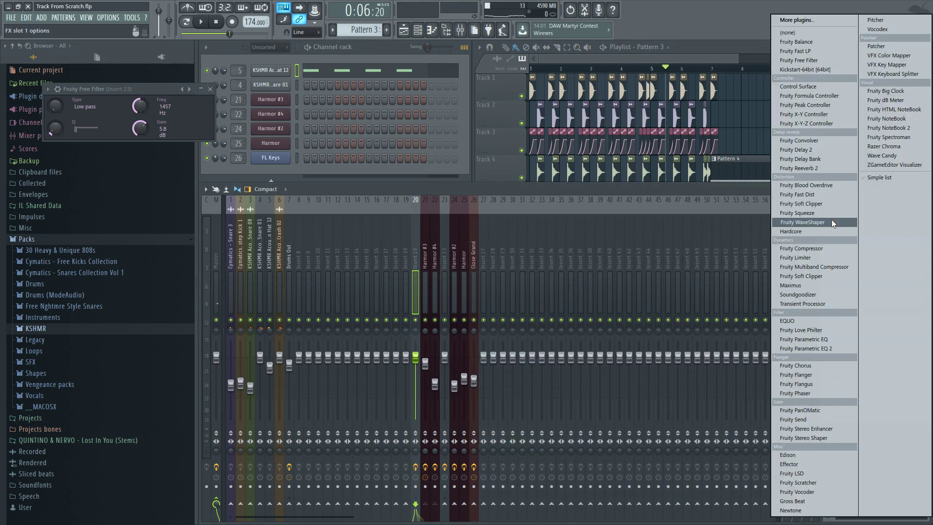
left_click(823, 60)
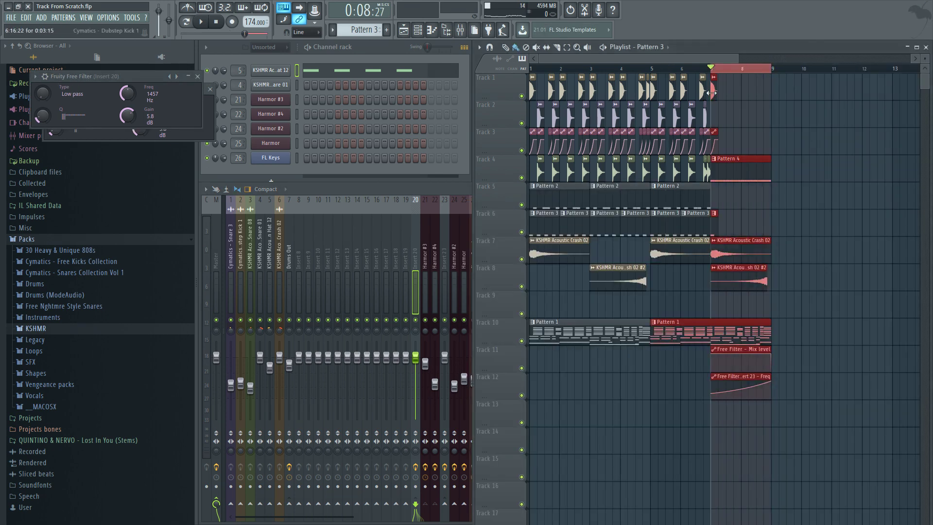
left_click(191, 78)
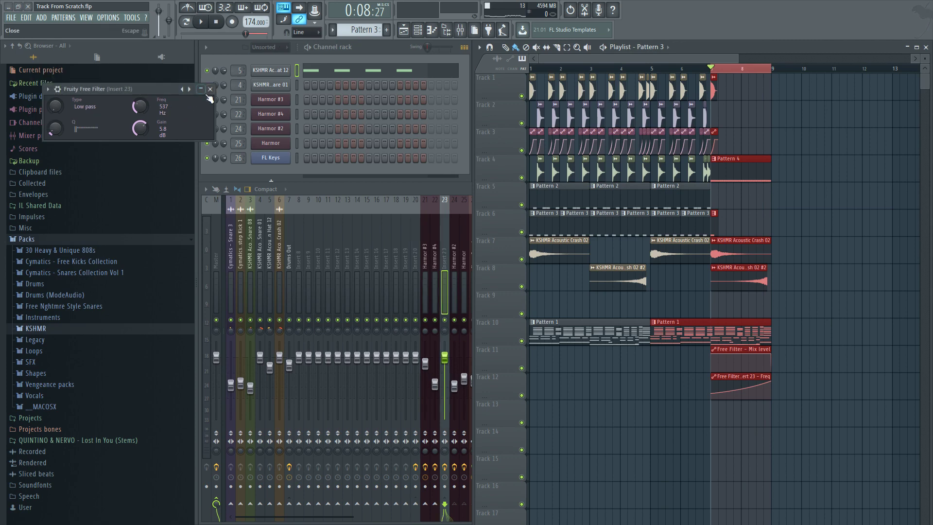
left_click(209, 89)
Step: Lower the mix level of Insert 20's Free Filter, create its automation clip over bars 7 and 8, and set the end point to Hold
left_click(414, 234)
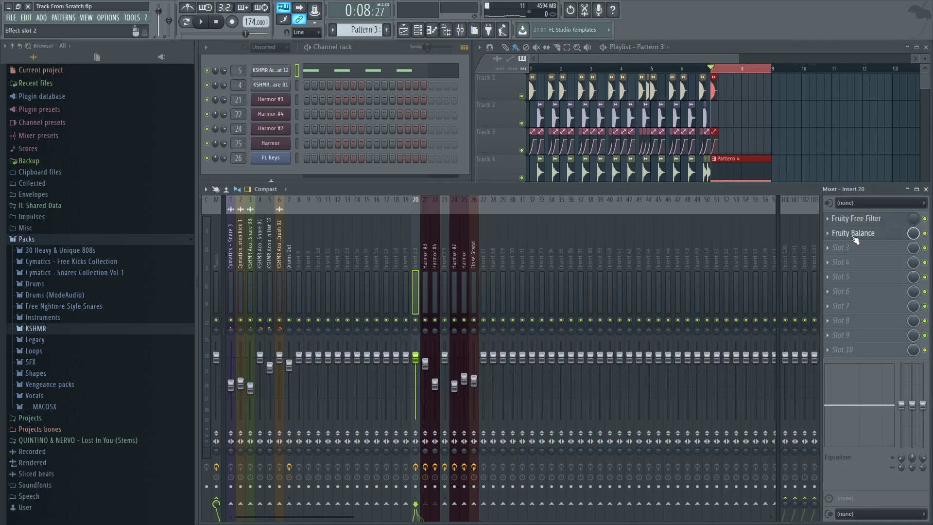
left_click(842, 141)
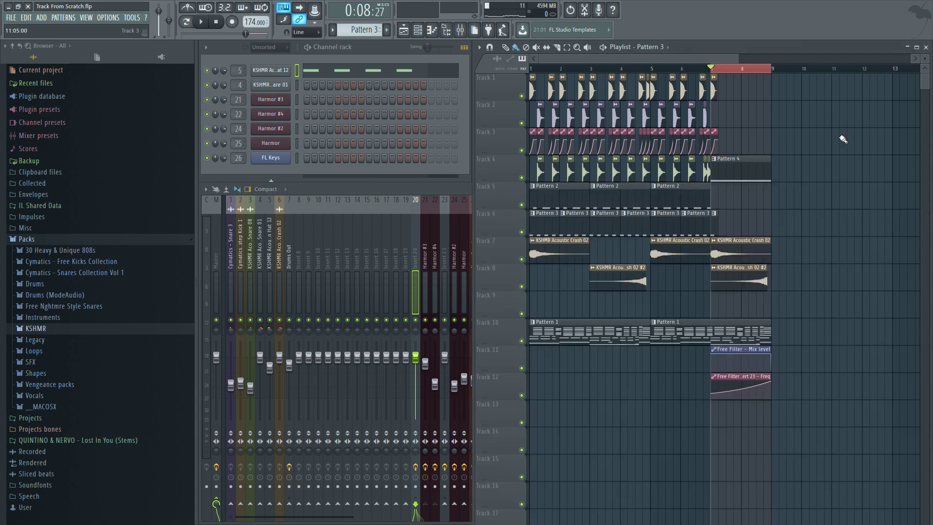
left_click(421, 200)
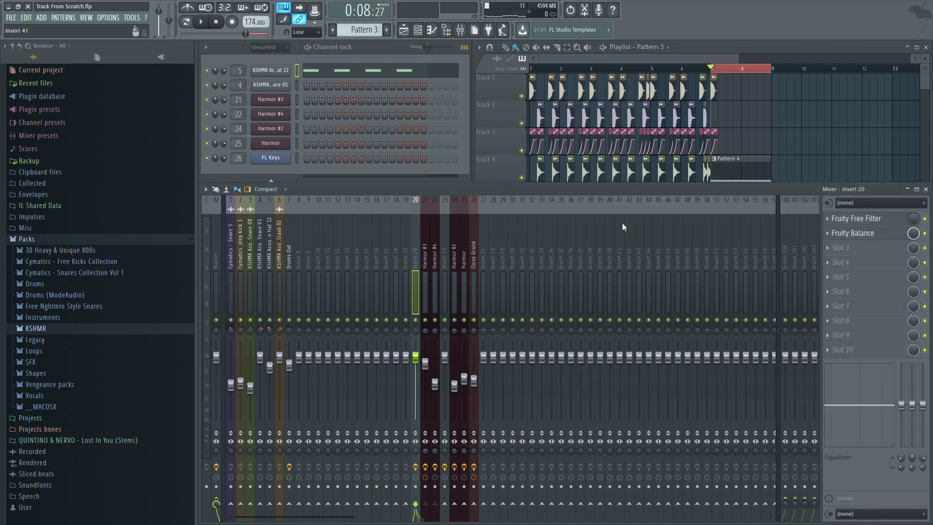
right_click(913, 218)
left_click(892, 283)
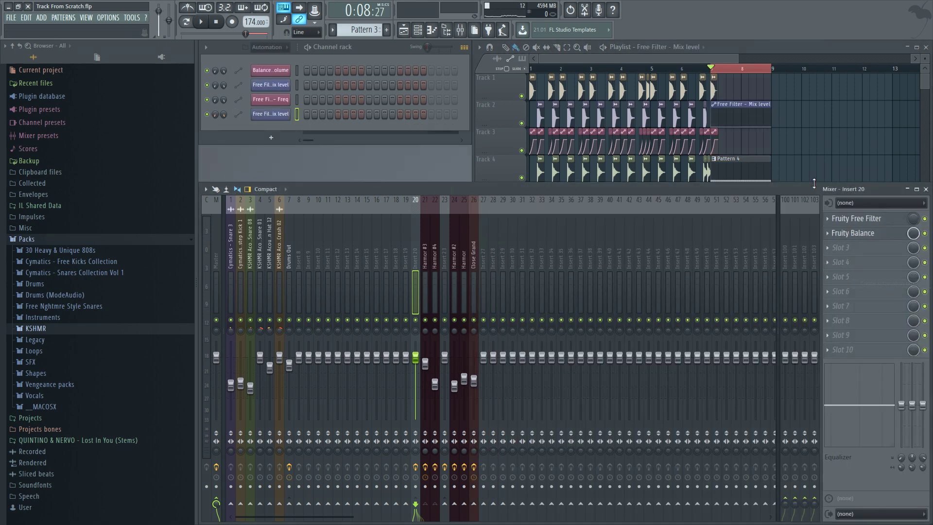
right_click(773, 129)
left_click(790, 169)
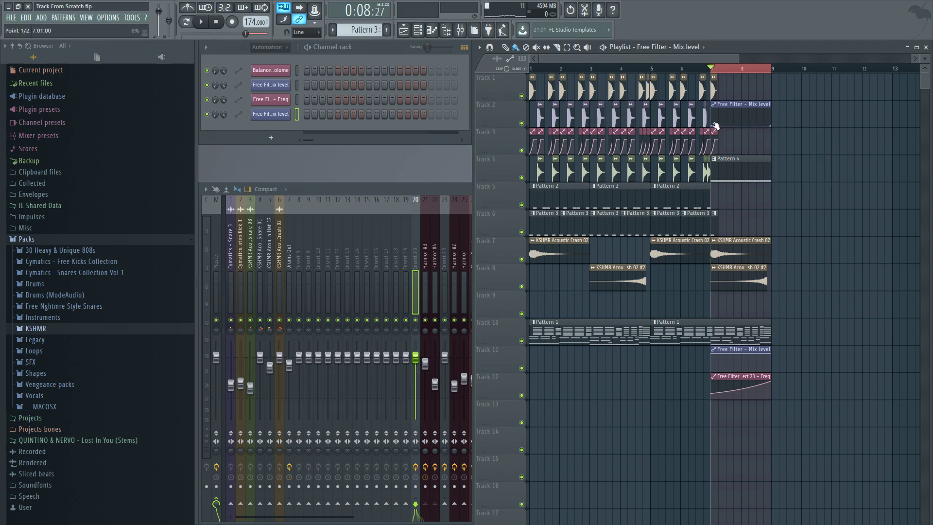
Step: Create an automation clip for the Insert 20 Free Filter's frequency, and place the mix level clip on Track 13 and the frequency clip on Track 14
left_click(420, 235)
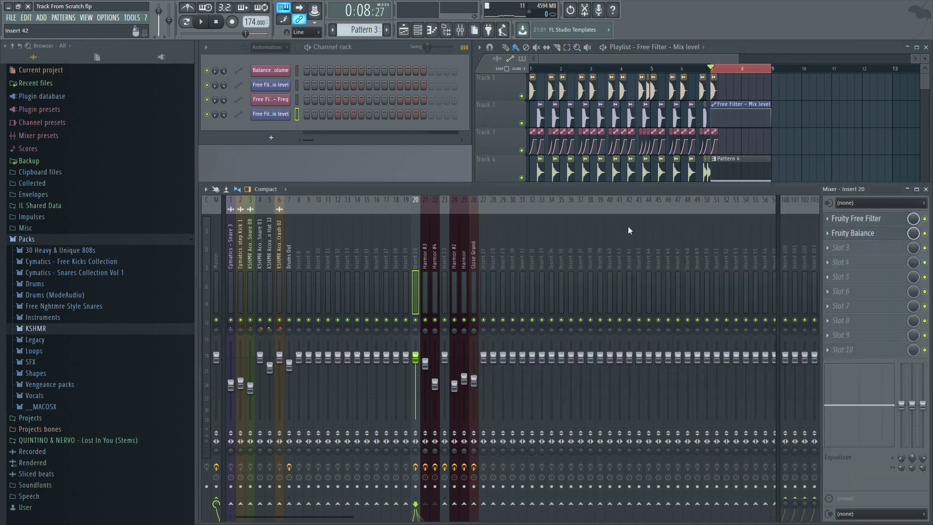
left_click(886, 223)
right_click(125, 95)
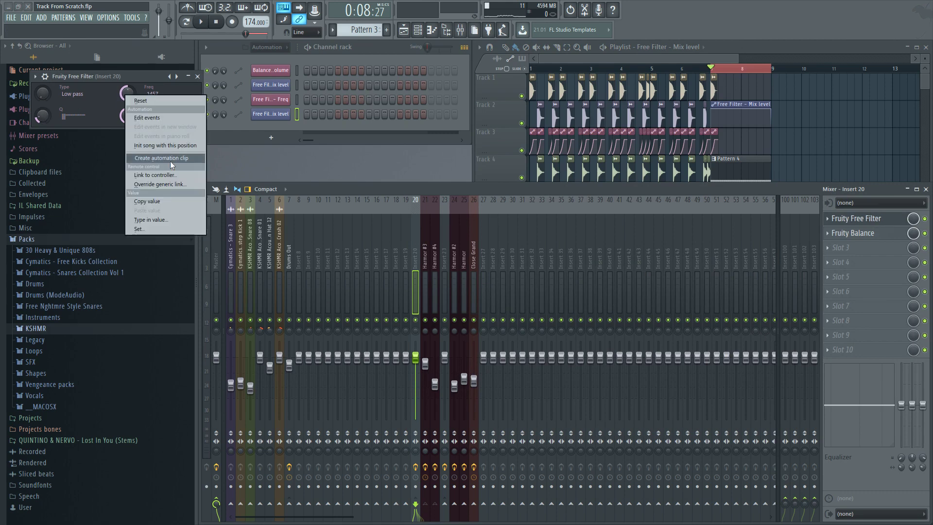
left_click(170, 162)
left_click(197, 76)
left_click(772, 142)
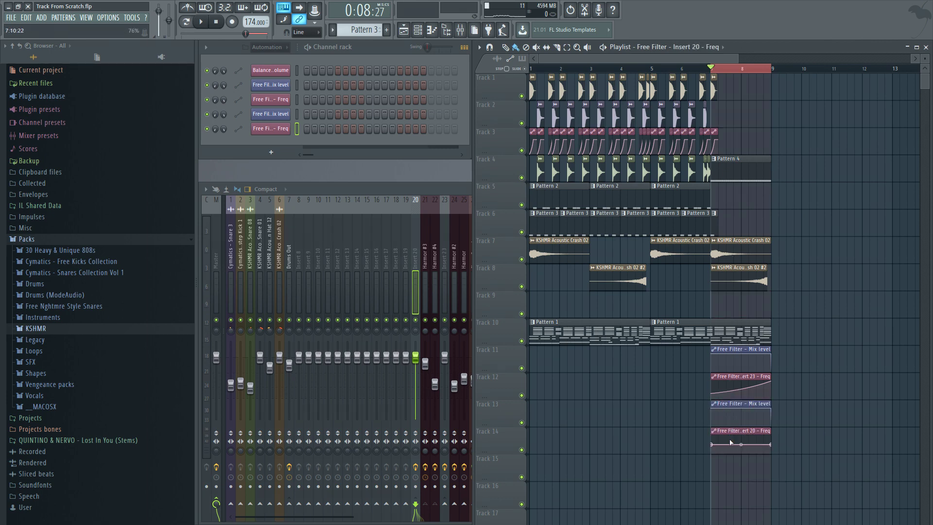
Step: Shape the Insert 20 frequency automation on Track 14 into an accelerating rising curve while playing the transition, and save the project
key("space")
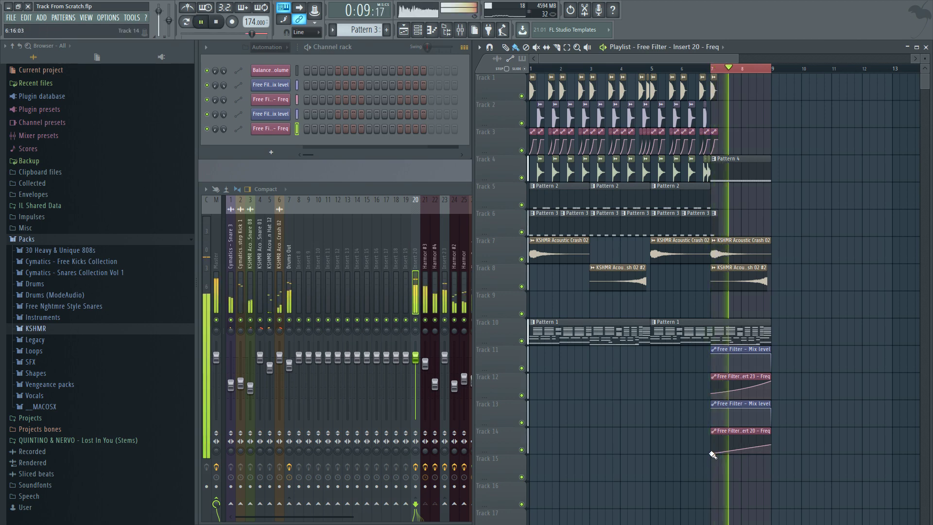
key("space")
key("space")
left_click(453, 192)
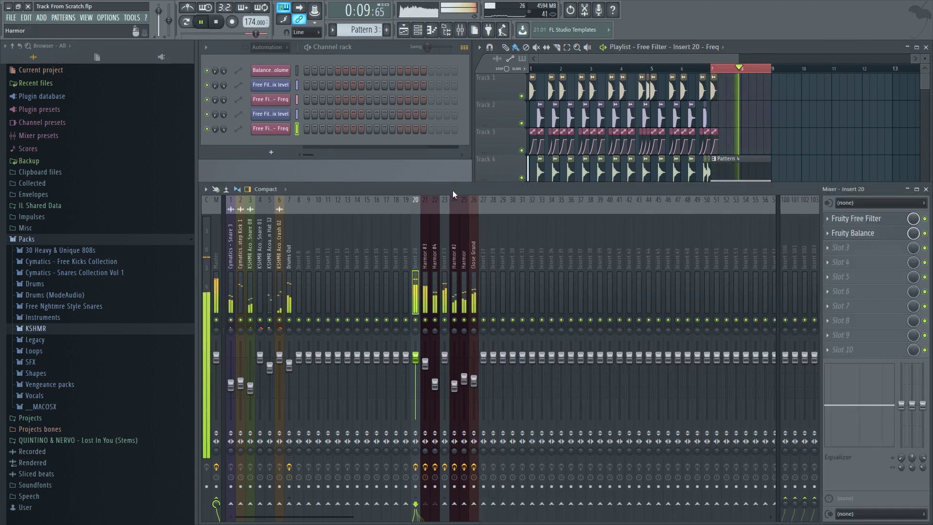
left_click(870, 219)
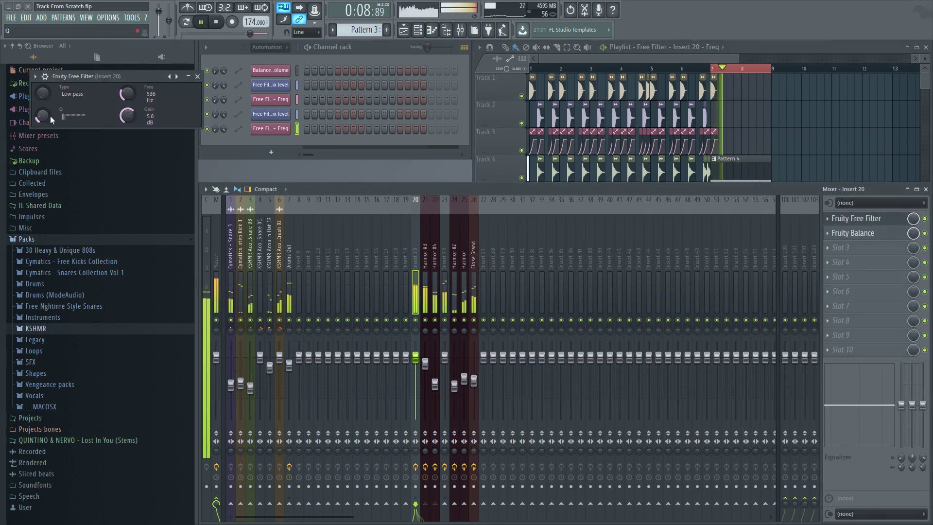
left_click(197, 77)
key("F5")
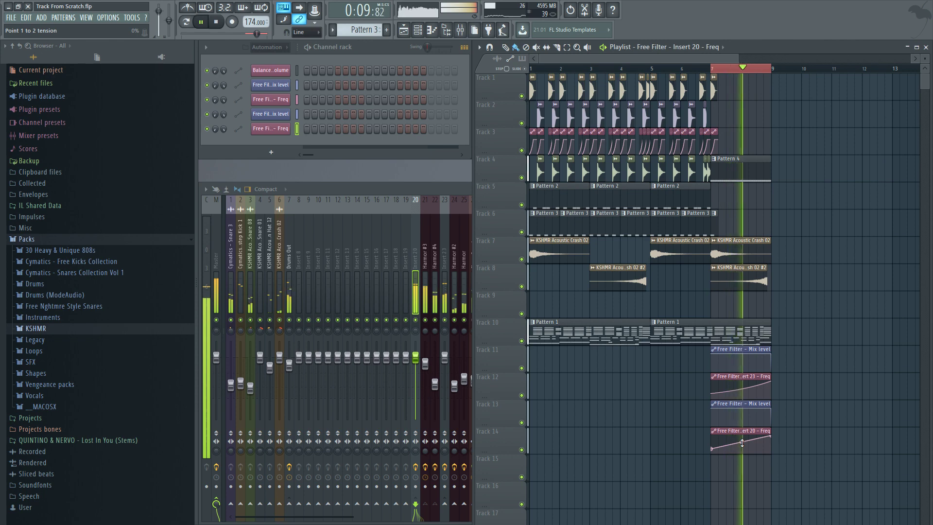
left_click_drag(742, 443, 742, 457)
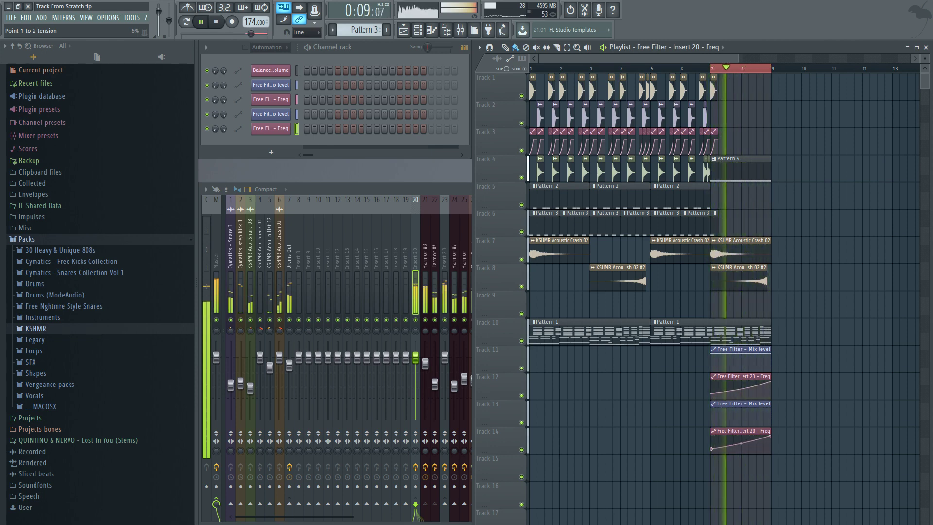
key("ctrl+d")
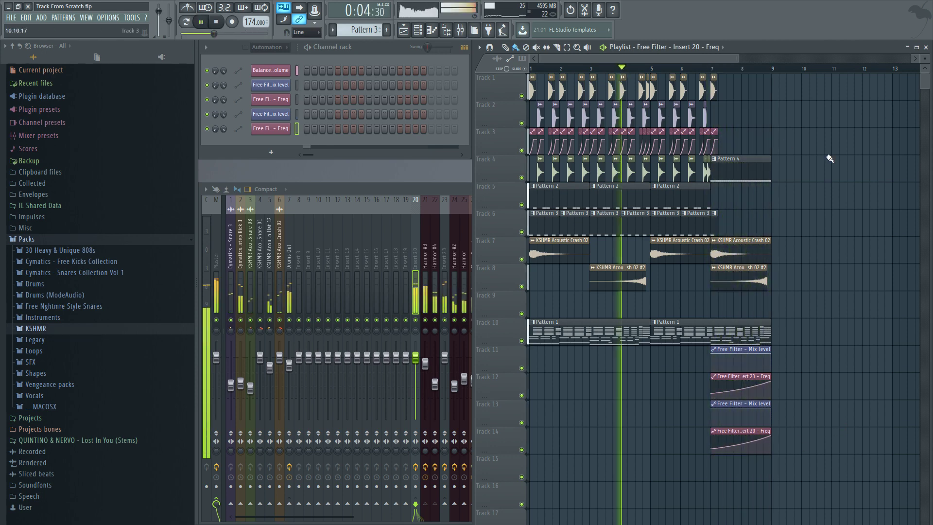
key("ctrl+s")
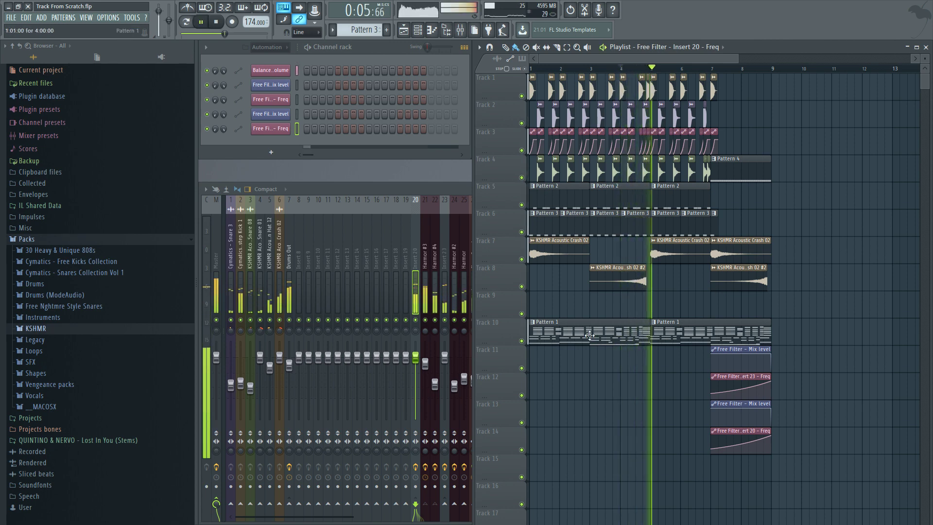
Step: Place another Pattern 1 clip at bar 9 on Track 10 and make it unique
left_click(808, 324)
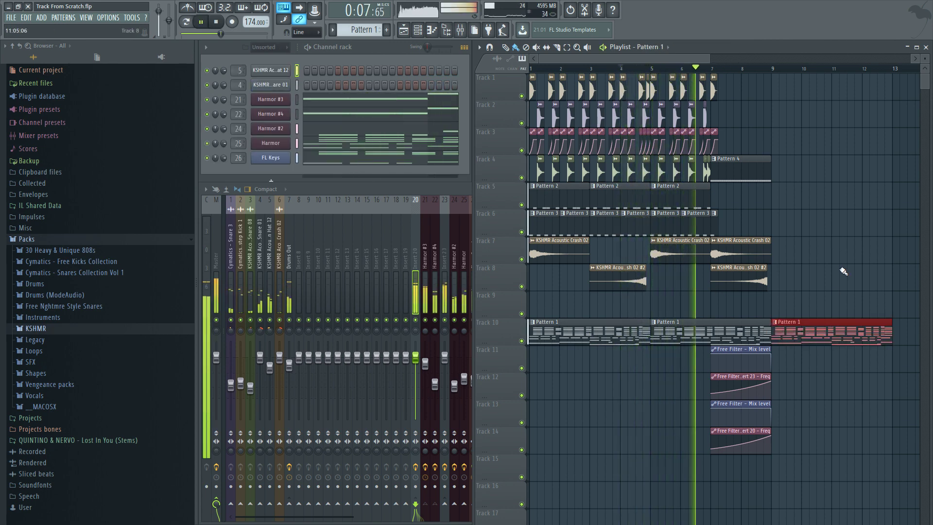
scroll(840, 267, "right", 5)
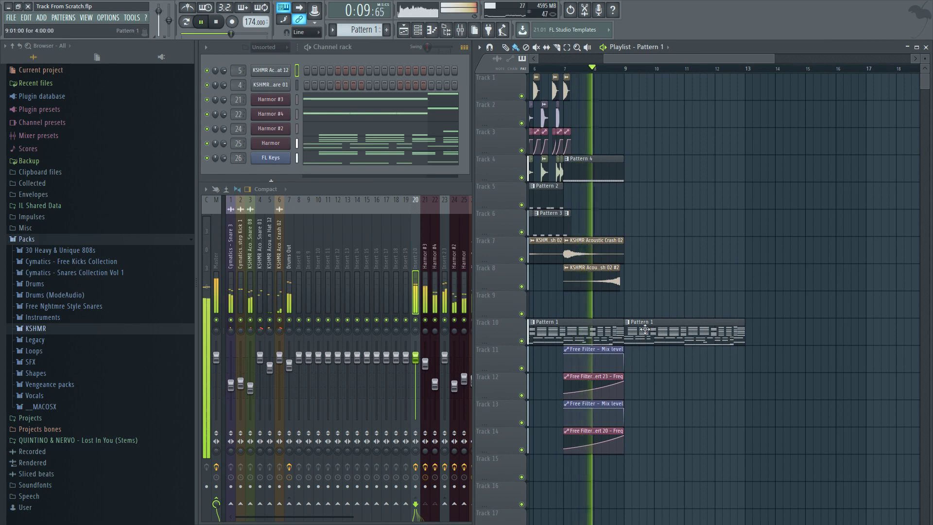
key("space")
right_click(627, 326)
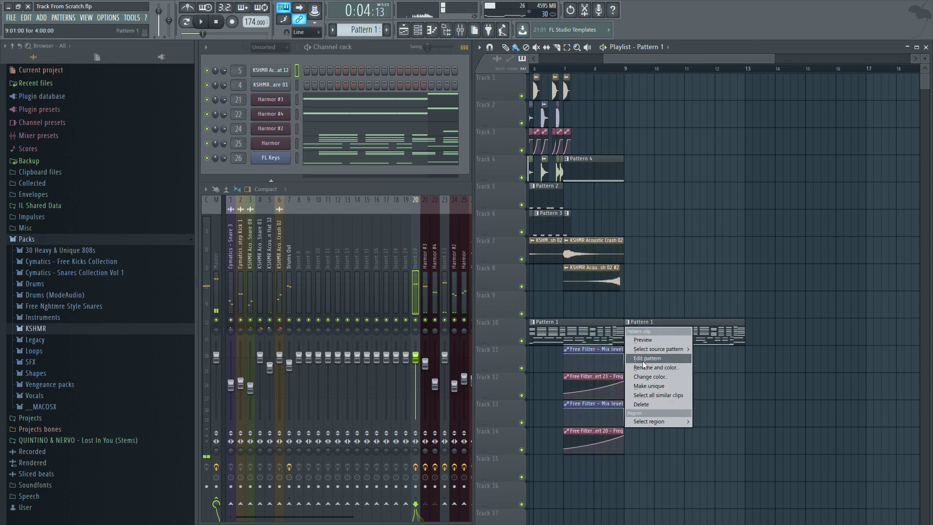
left_click(657, 388)
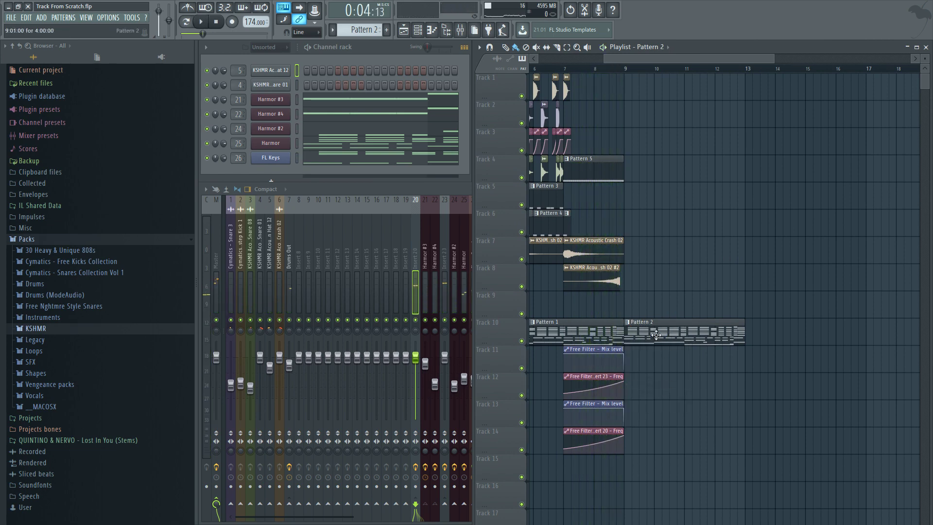
Step: Solo Track 10 in the playlist and play the synth patterns on their own
right_click(525, 340)
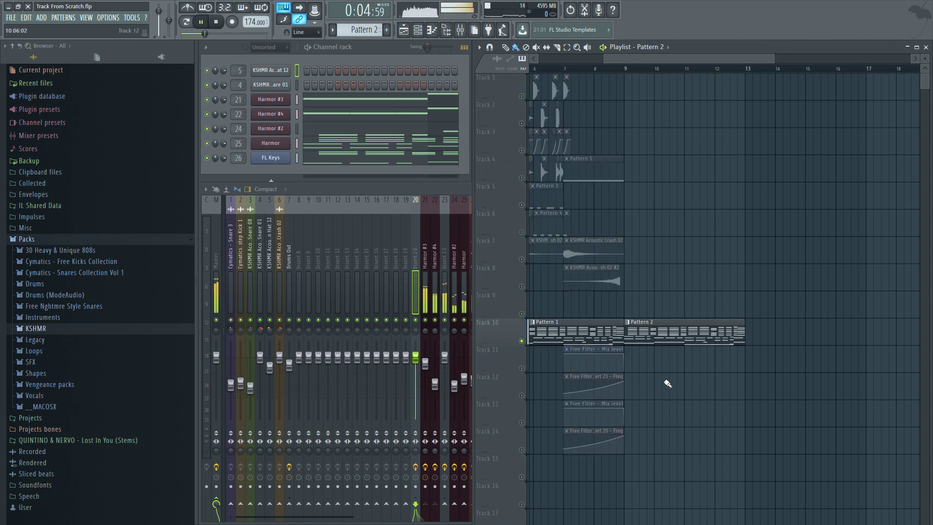
scroll(704, 379, "down", 2)
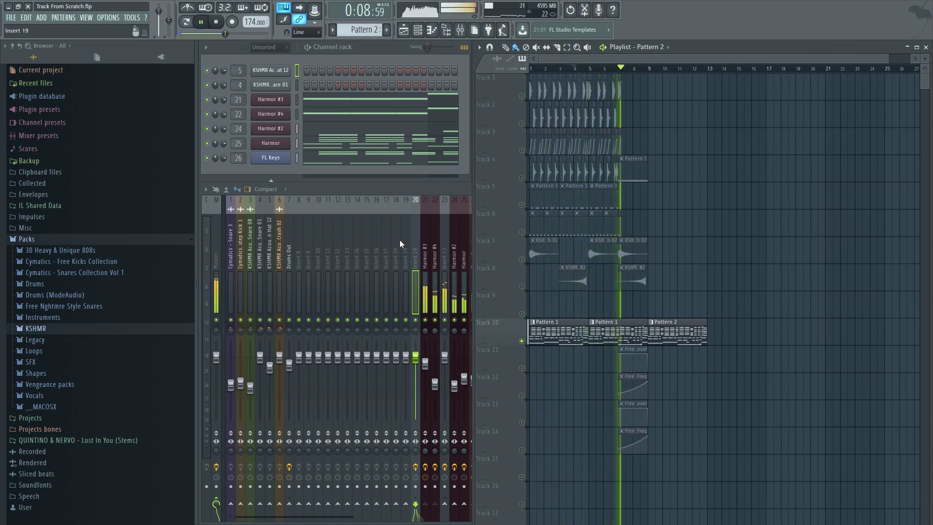
Step: Stop playback, solo the FL Keys channel and open its Pattern 2 notes in the piano roll
left_click(386, 192)
left_click(814, 149)
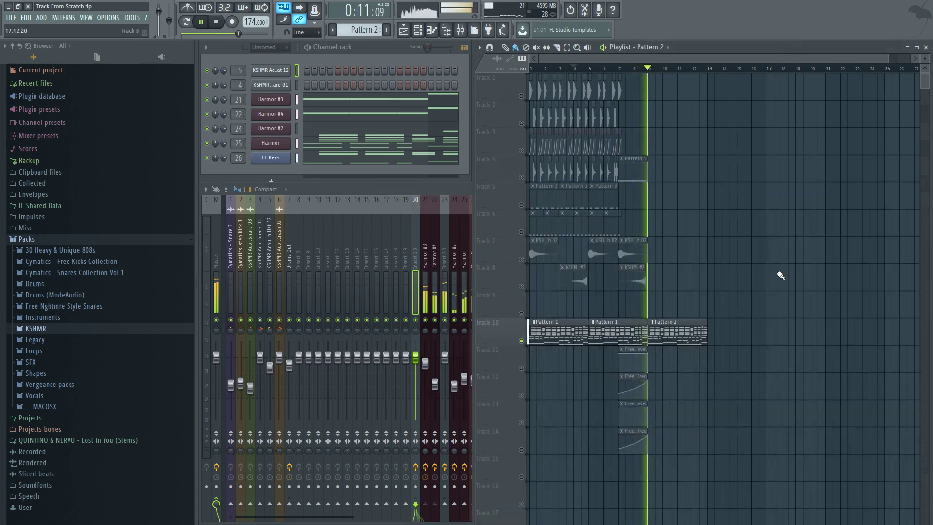
key("space")
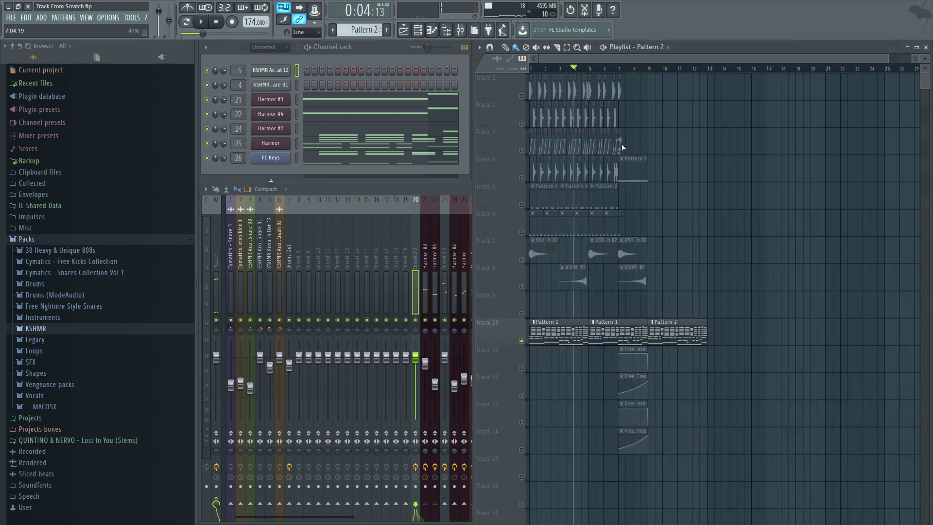
right_click(207, 160)
right_click(271, 159)
left_click(299, 156)
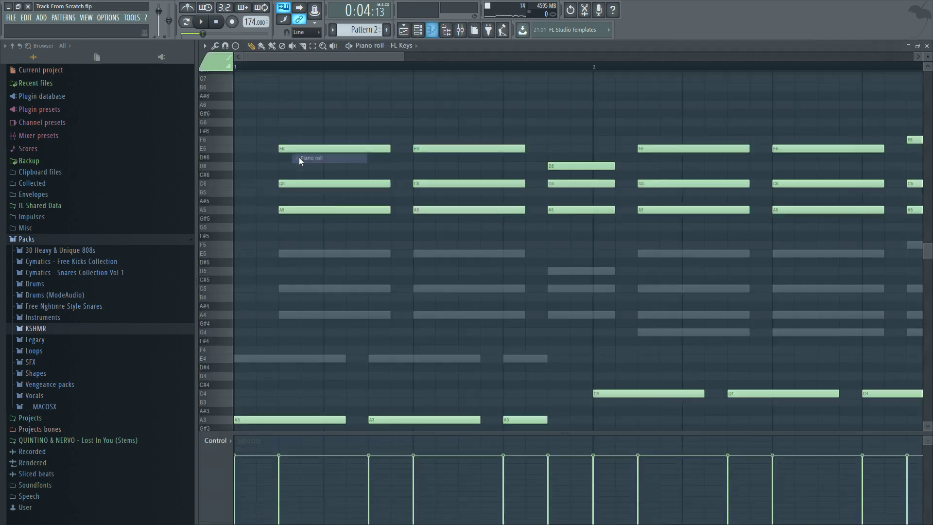
Step: Play the FL Keys part and examine its upper chords and low notes across the four bars
key("space")
scroll(749, 94, "down", 6)
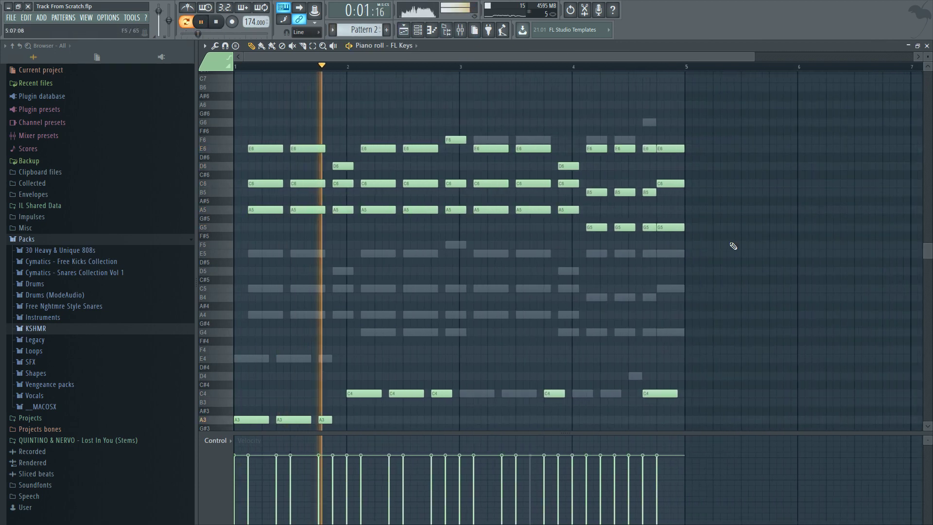
scroll(733, 246, "down", 1)
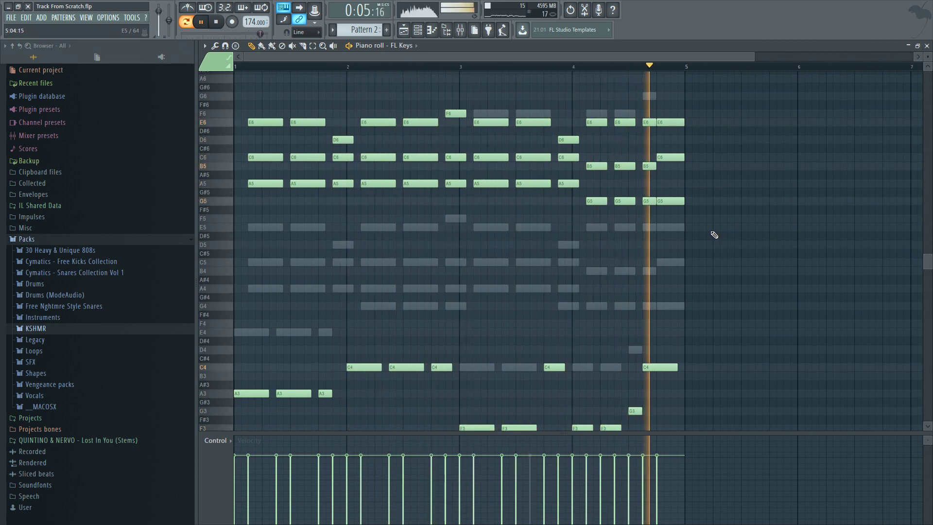
key("space")
scroll(712, 235, "down", 2)
scroll(712, 269, "down", 2)
scroll(597, 294, "up", 4)
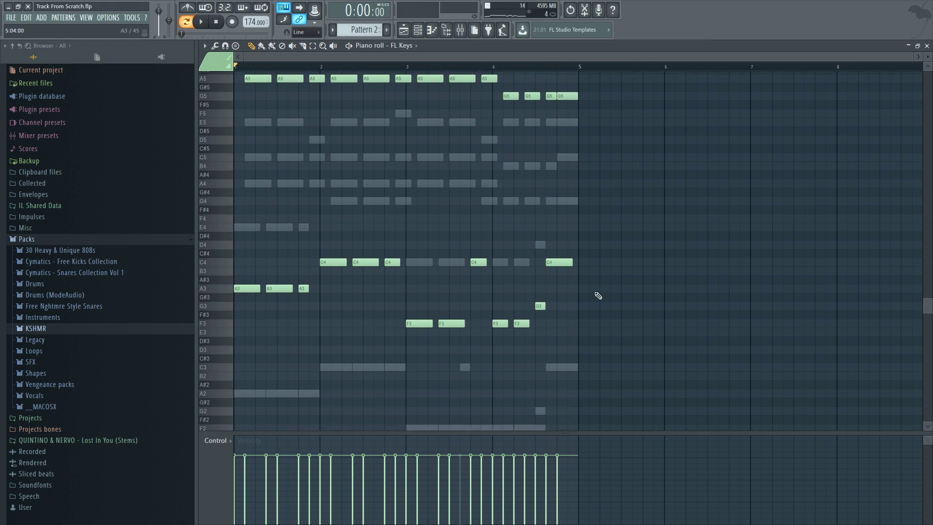
key("space")
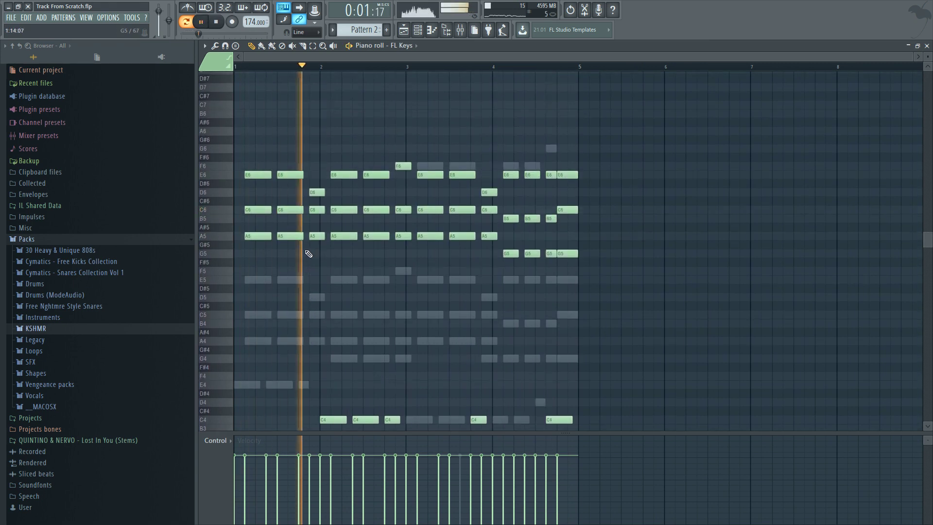
scroll(307, 253, "down", 2)
scroll(307, 252, "down", 2)
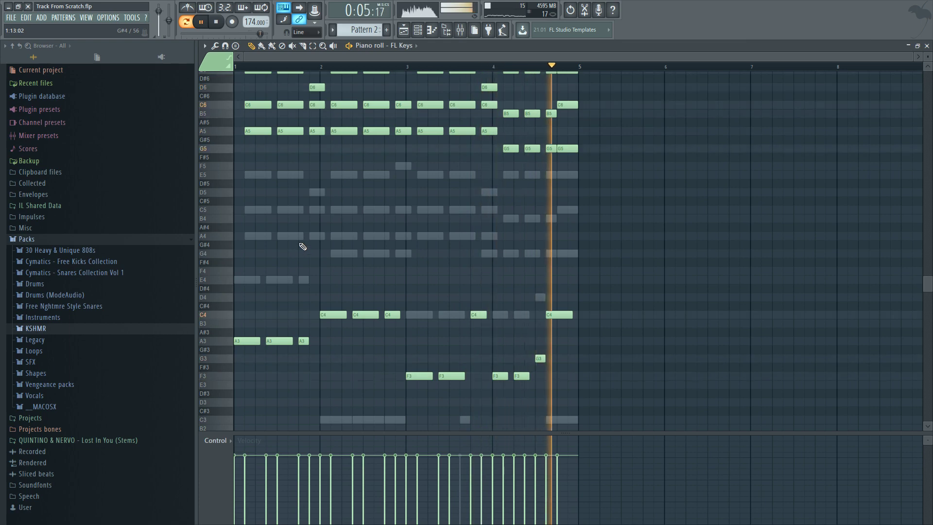
key("space")
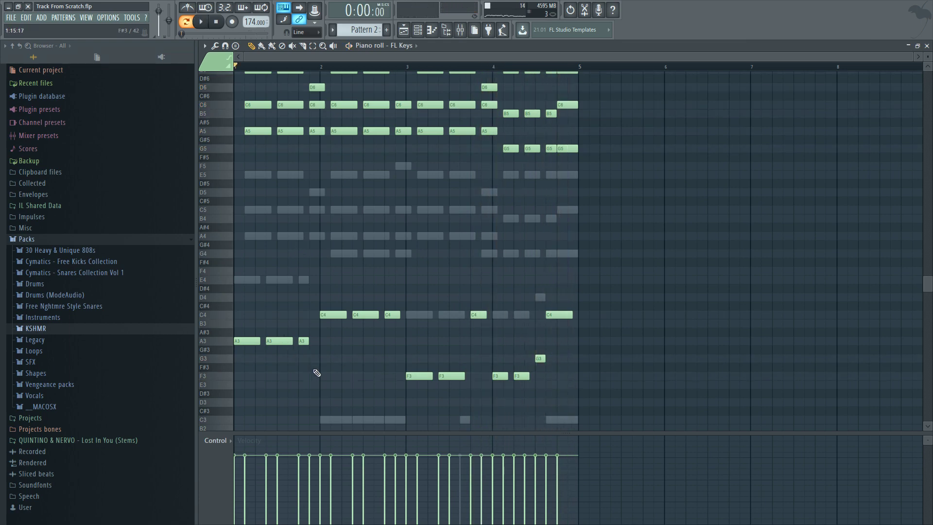
Step: Raise the three low A3 notes in bar 1 of the FL Keys part to C4
left_click_drag(317, 372, 234, 319)
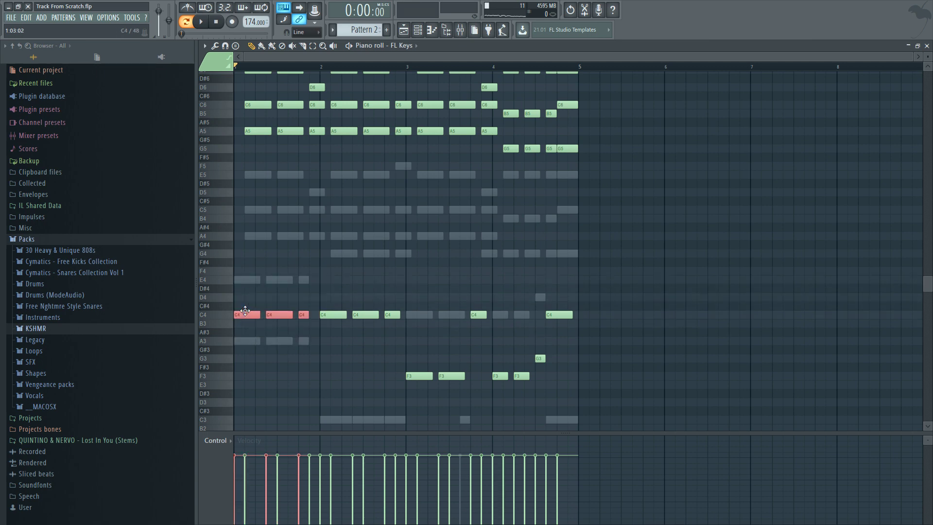
scroll(313, 258, "up", 4)
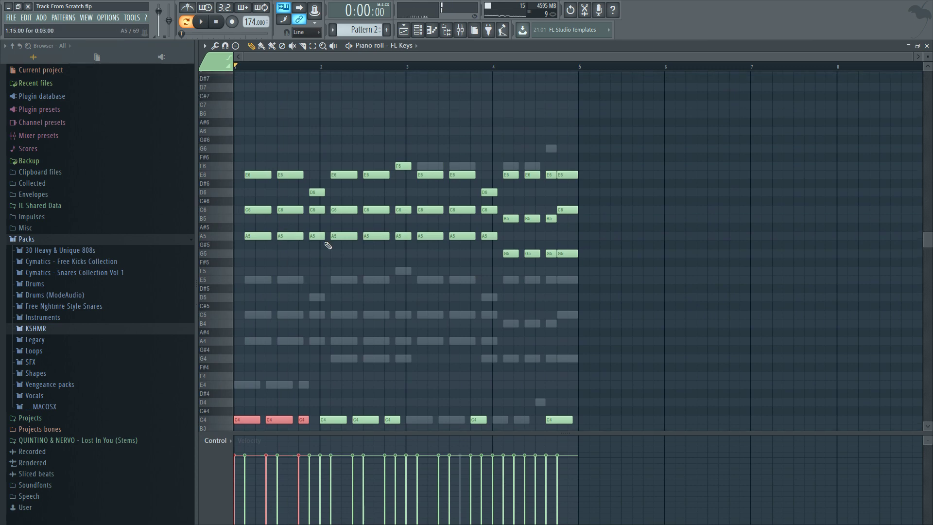
scroll(340, 296, "down", 2)
scroll(355, 351, "down", 3)
key("space")
Step: Lower the three C4 notes in bar 2 of the FL Keys part to G3 and play the pattern
left_click_drag(338, 308, 408, 256)
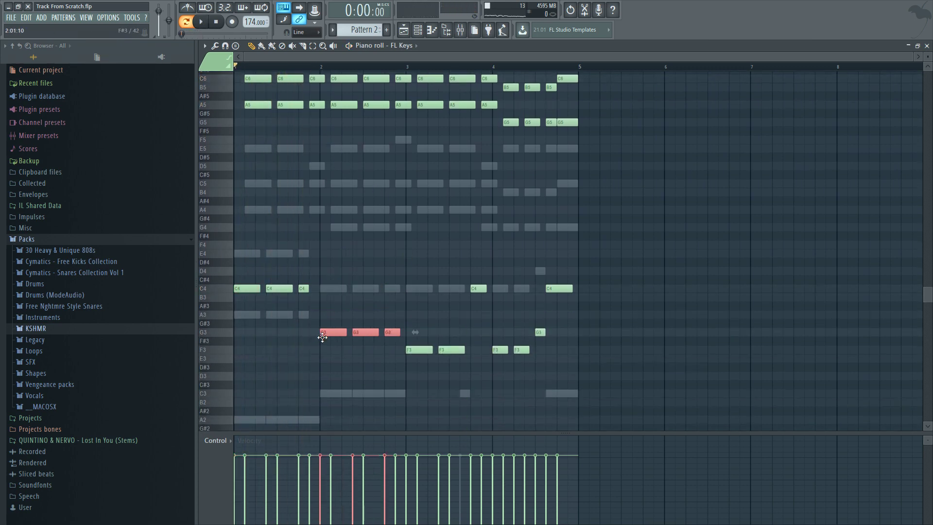
scroll(412, 267, "up", 2)
key("space")
scroll(403, 253, "down", 3)
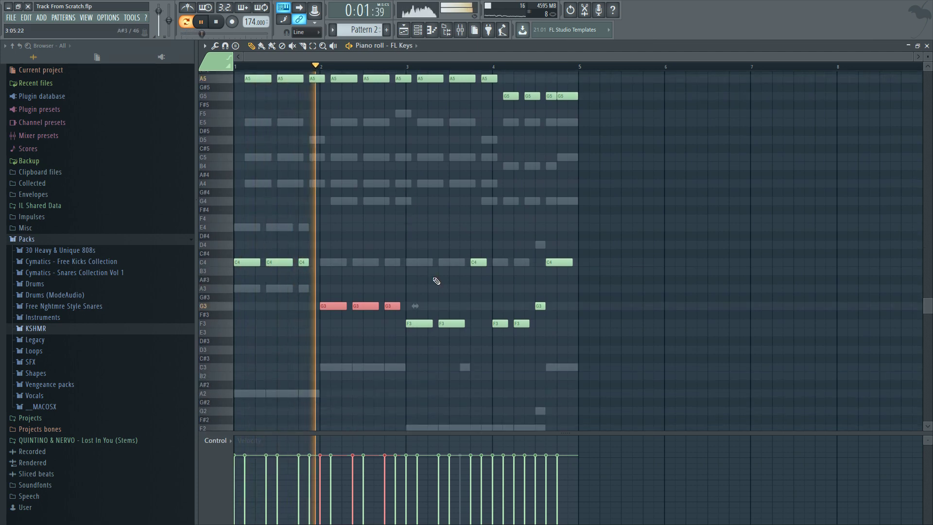
Step: Raise the two low F3 notes in bar 3 of the FL Keys part to A3 and listen to the progression
scroll(440, 292, "down", 3)
left_click_drag(425, 283, 464, 261)
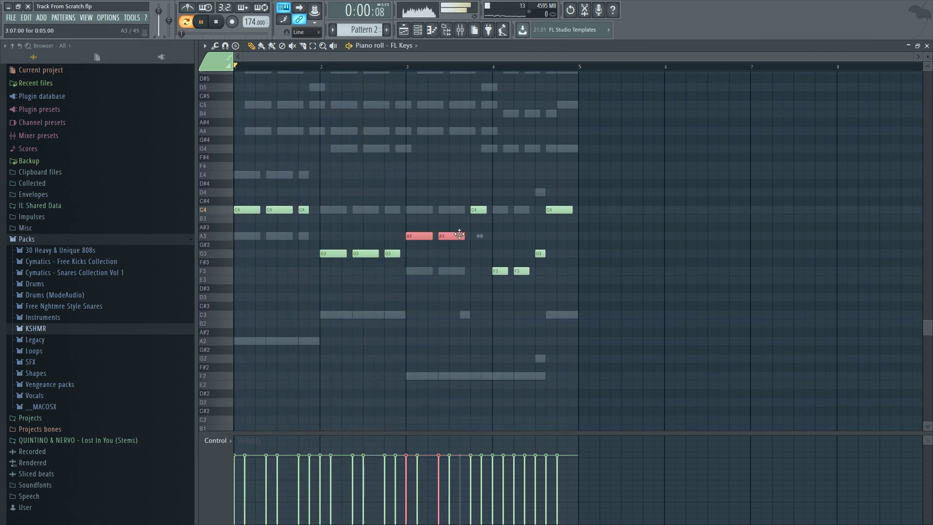
left_click(521, 229)
scroll(522, 228, "up", 6)
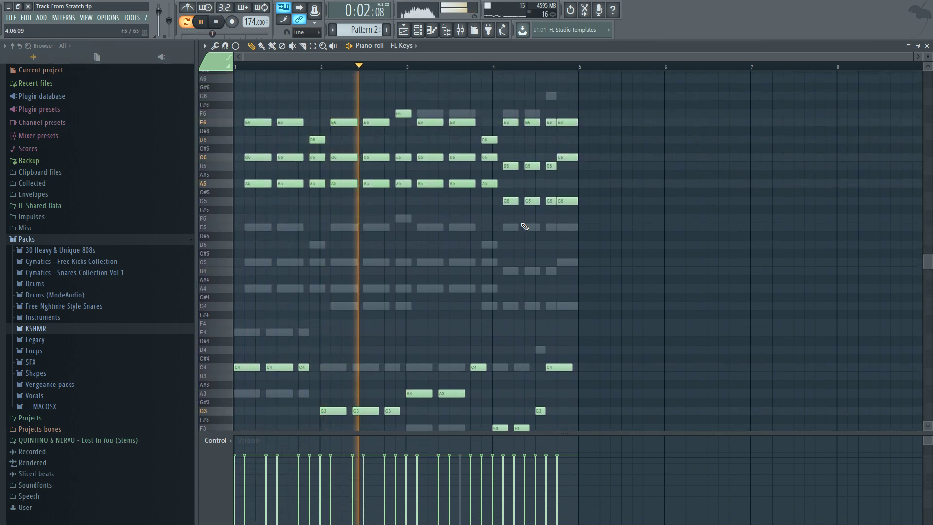
scroll(524, 225, "down", 6)
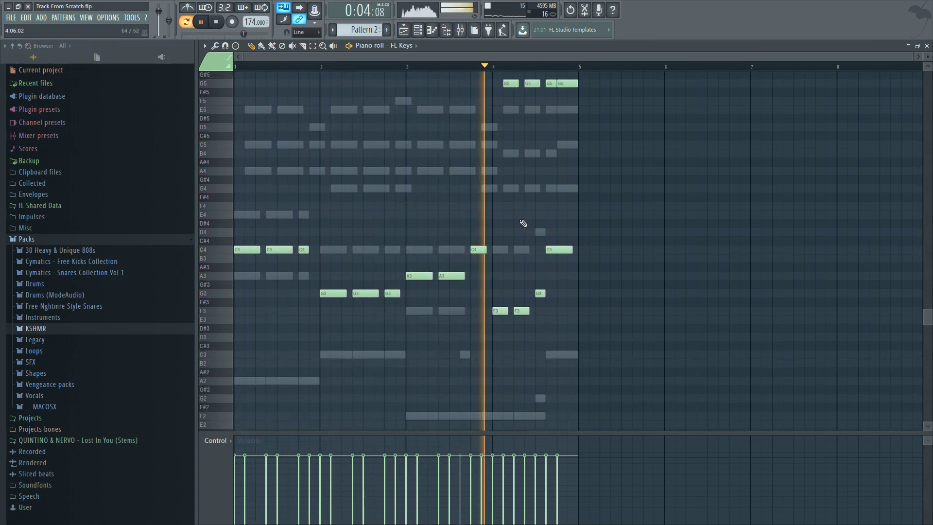
scroll(553, 215, "up", 6)
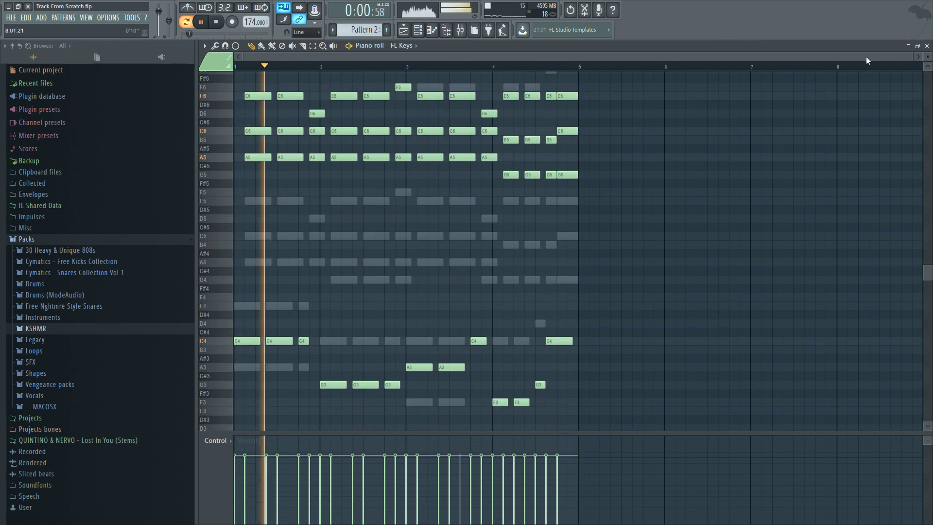
Step: Solo the Harmor channel, open its Pattern 2 notes in the piano roll and play them
key("F7")
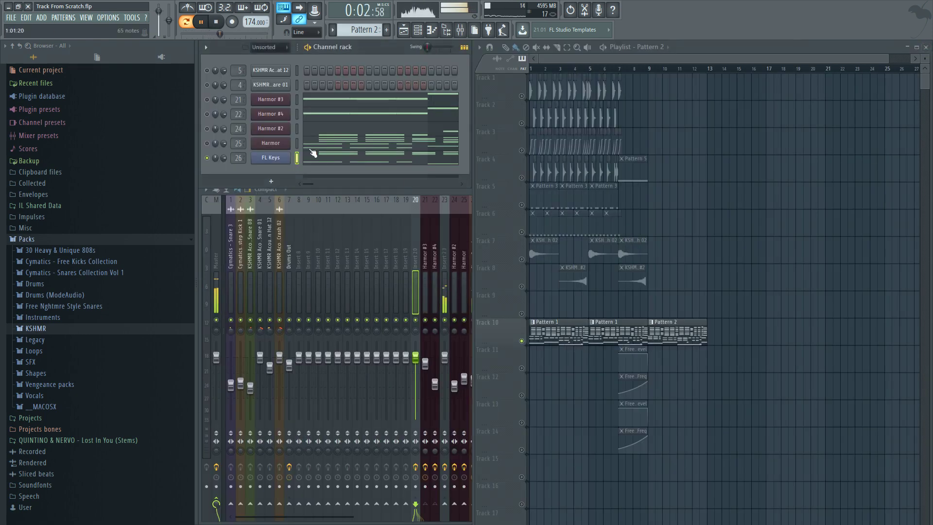
right_click(208, 144)
left_click(218, 149)
right_click(265, 144)
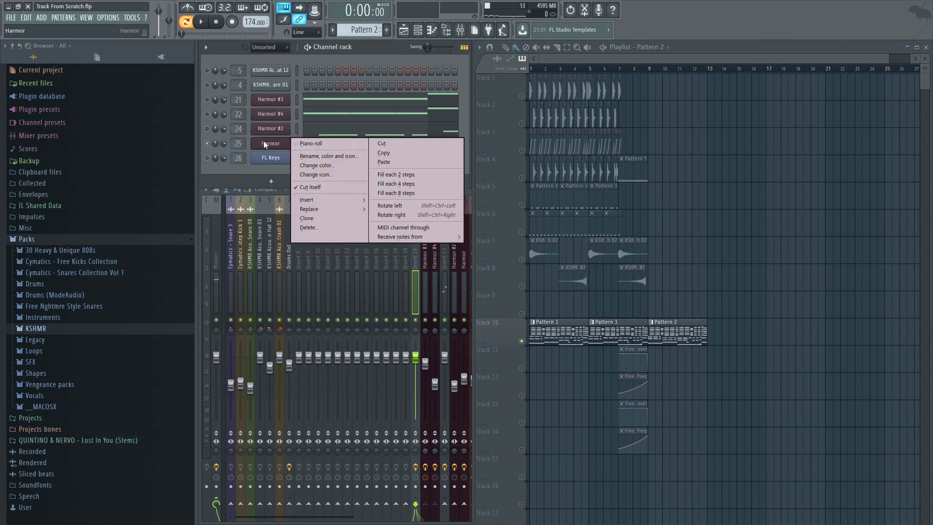
left_click(293, 144)
scroll(381, 231, "down", 3)
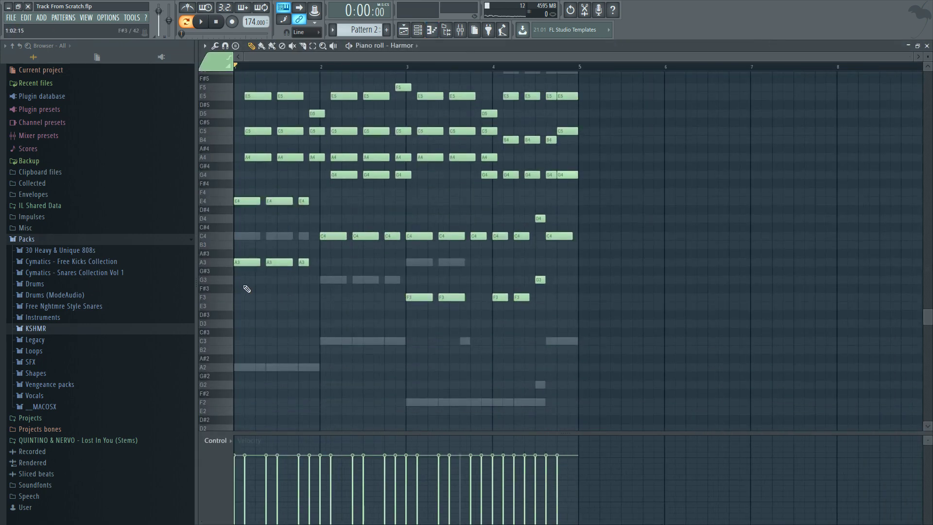
scroll(241, 298, "up", 3)
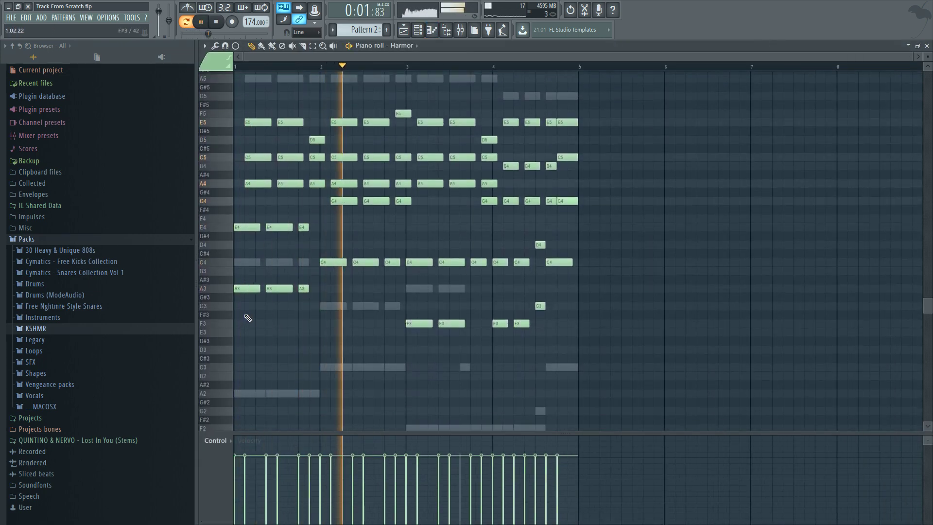
key("space")
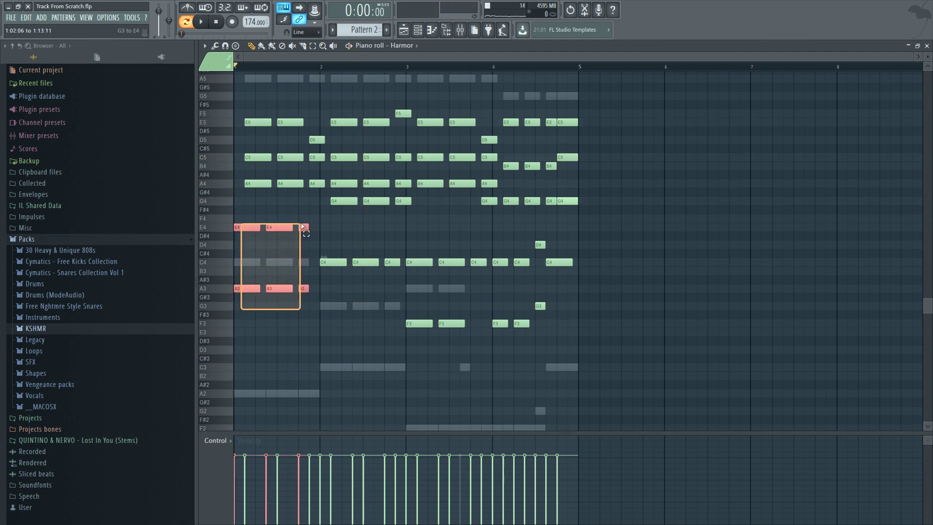
Step: Raise the A3 and E4 notes in bar 1 of the Harmor part to C4 and G4
left_click_drag(303, 226, 291, 253)
scroll(285, 271, "up", 3)
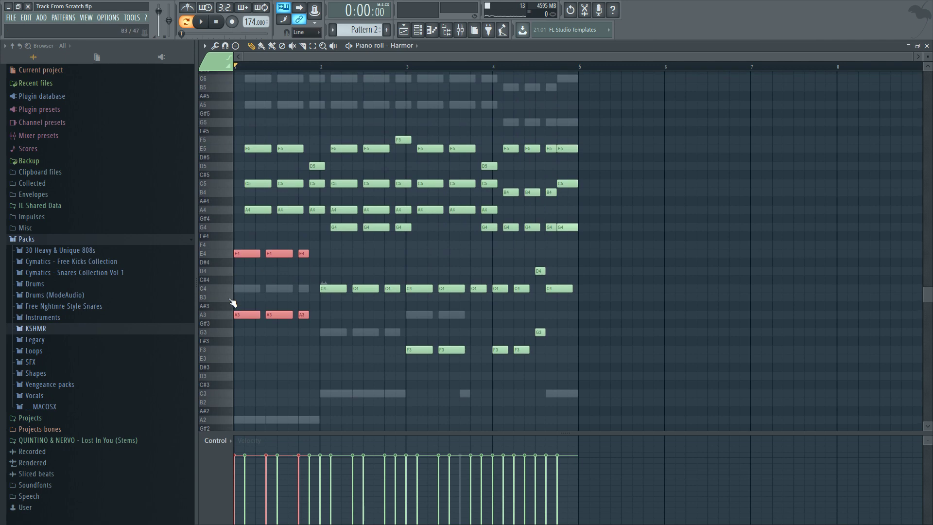
scroll(235, 296, "down", 6)
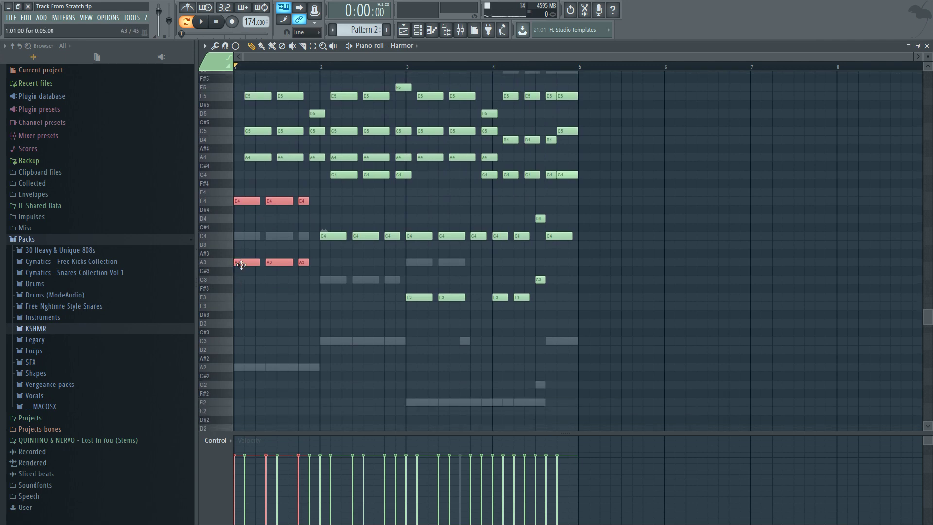
left_click(324, 294)
key("space")
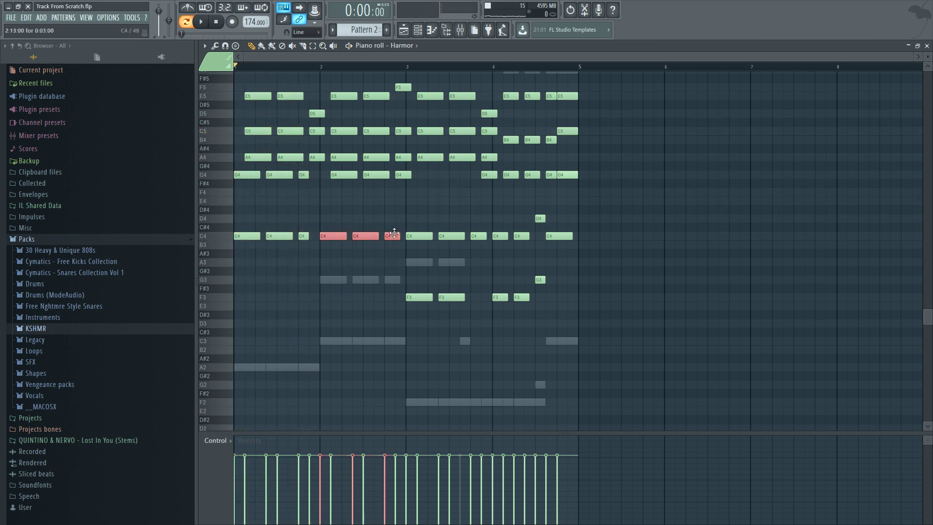
Step: Lower the three C4 notes in bar 2 of the Harmor part to G3 and play the change
key("space")
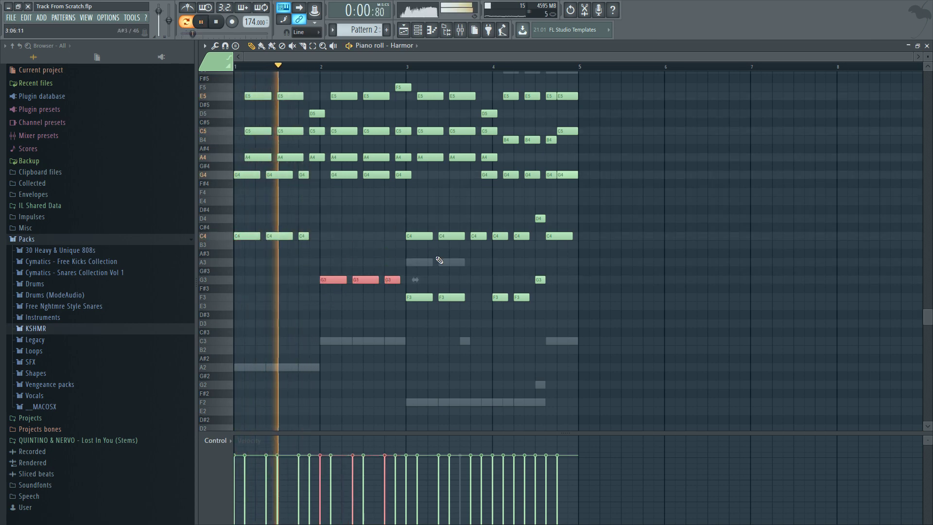
left_click(414, 277)
key("space")
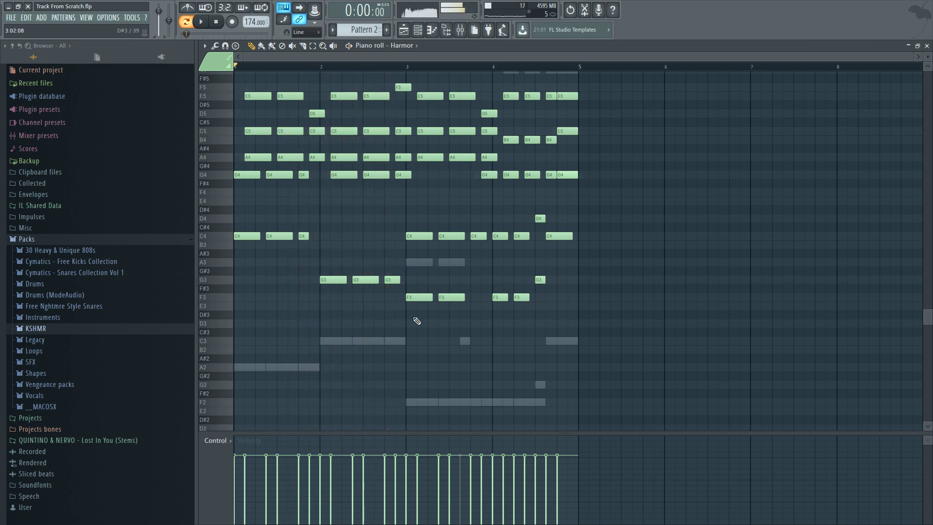
Step: Raise the first two F3 and C4 note pairs in bar 3 of the Harmor part to A3 and E4, then close the piano roll
left_click_drag(449, 237, 450, 238)
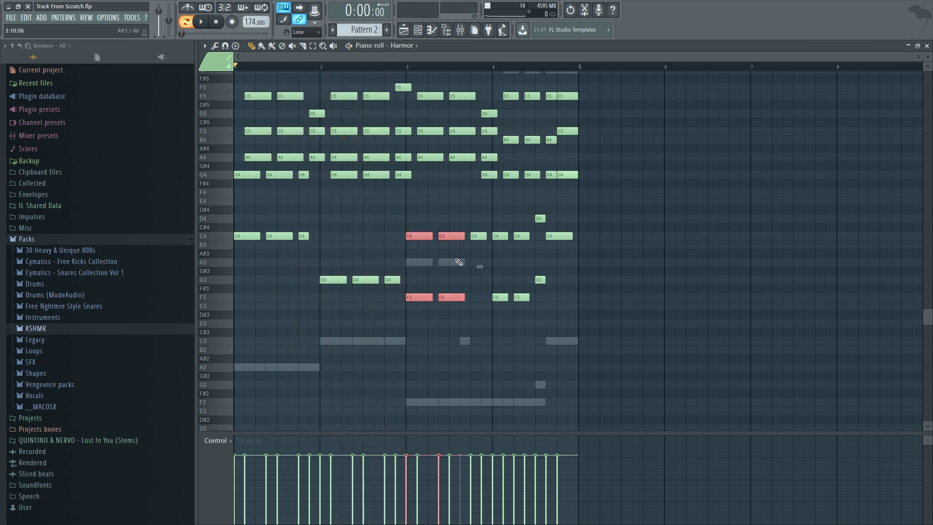
key("space")
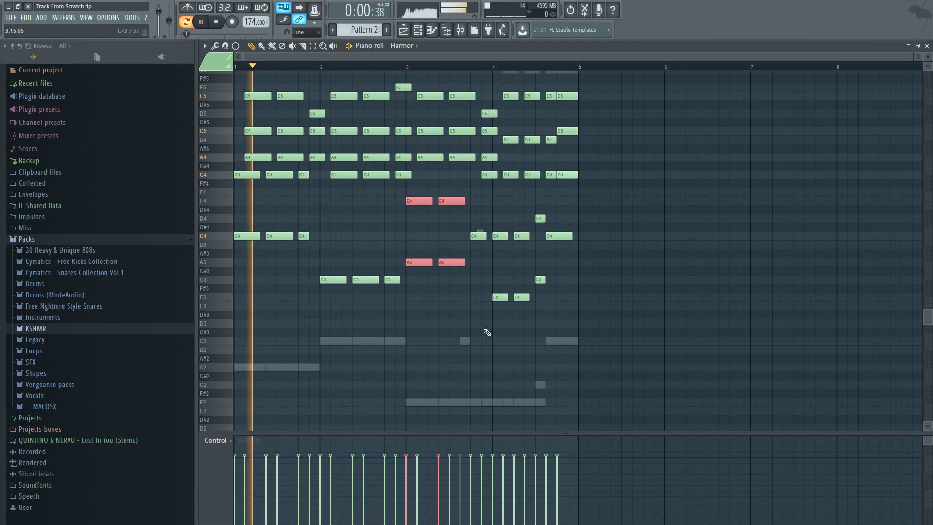
left_click_drag(532, 319, 532, 223, "ctrl")
left_click(567, 337)
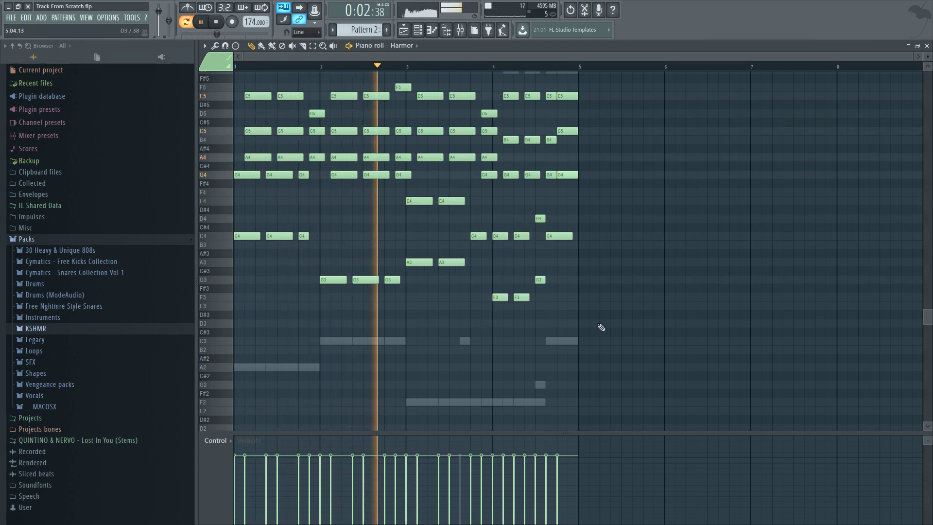
scroll(599, 327, "up", 3)
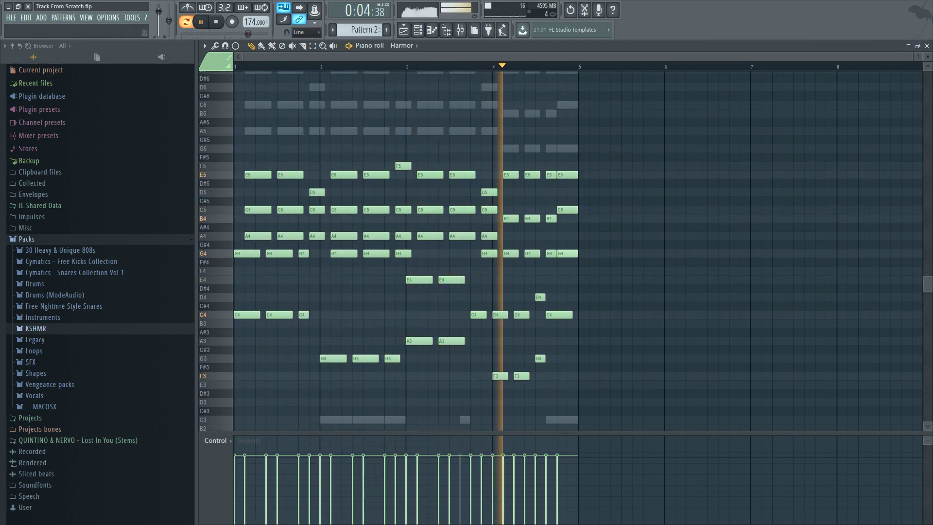
left_click(908, 46)
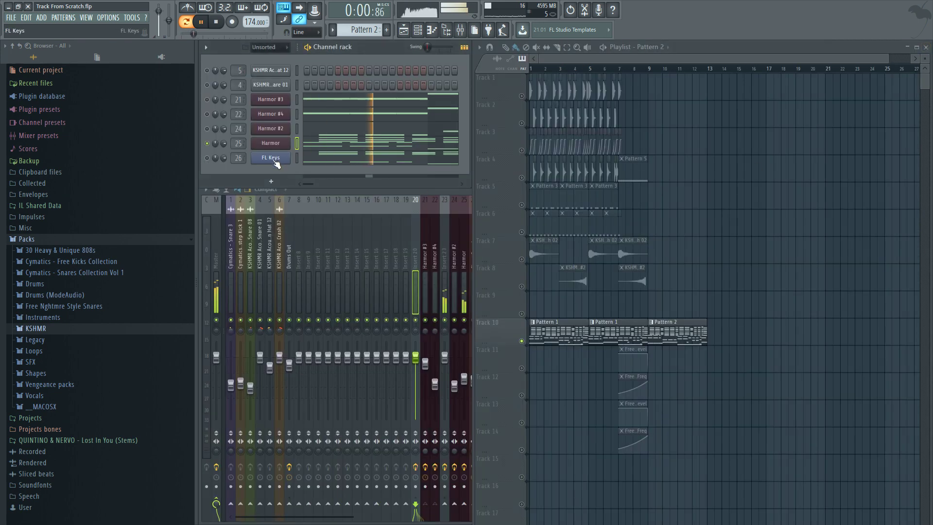
Step: Reopen the Harmor piano roll and review the edited notes during playback
right_click(266, 148)
left_click(321, 143)
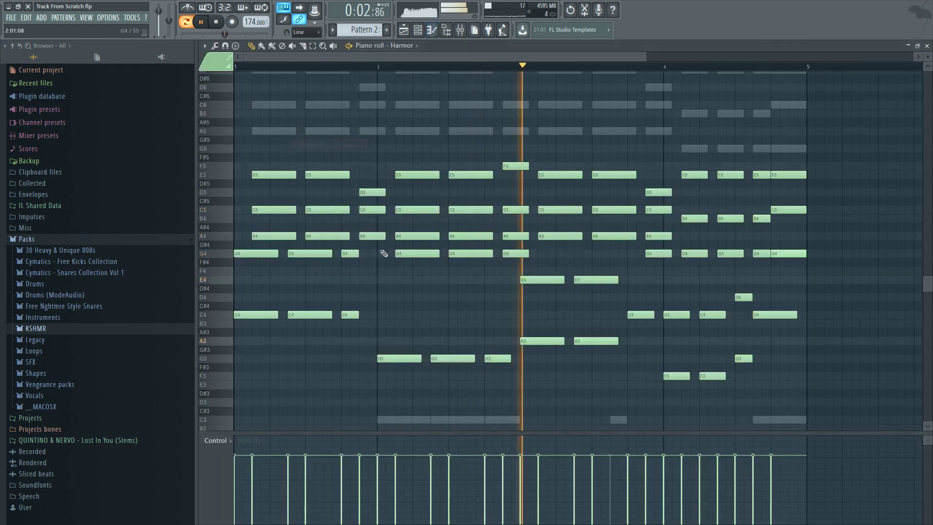
scroll(427, 271, "up", 2)
scroll(437, 277, "down", 3)
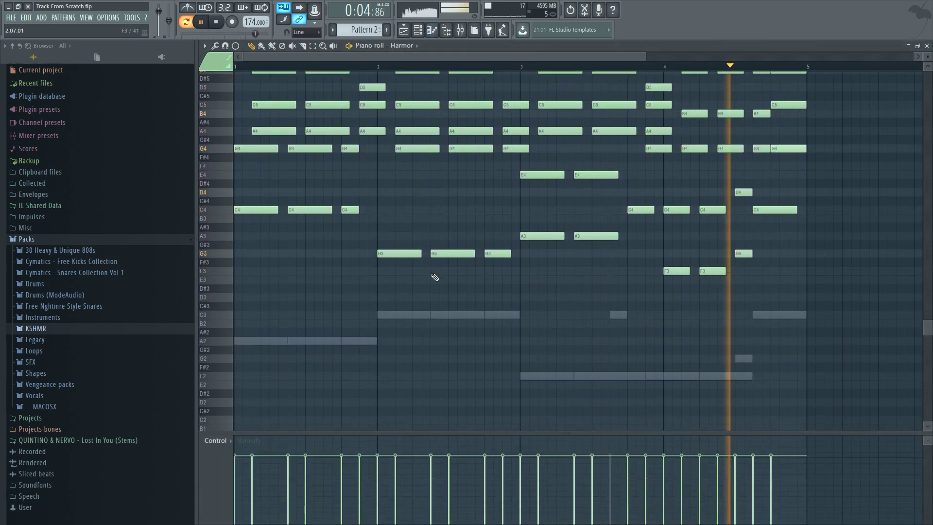
scroll(437, 277, "up", 1)
key("F7")
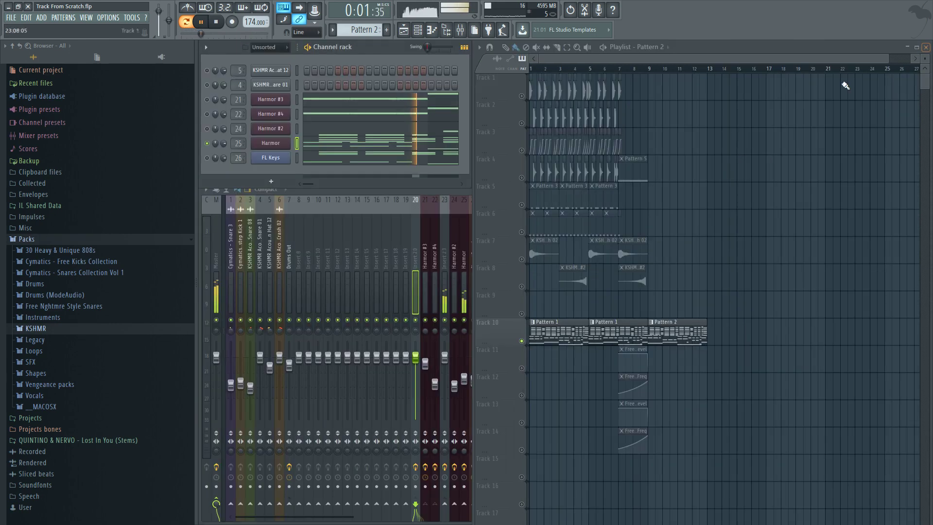
Step: Open the Harmor #2 piano roll, raise the three A5 notes in bar 1 to E6, and play the change before closing it
right_click(210, 130)
key("Escape")
right_click(271, 129)
left_click(320, 134)
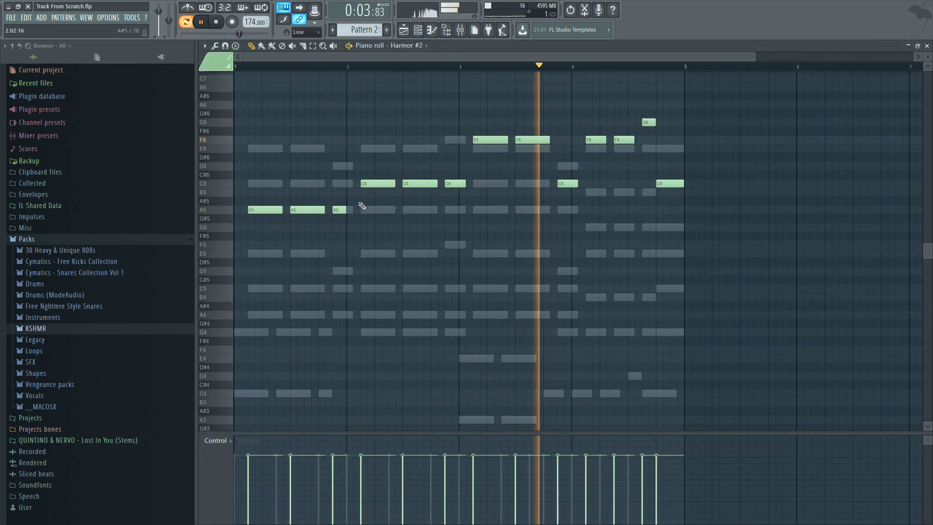
left_click_drag(360, 199, 271, 144)
key("space")
left_click(369, 114)
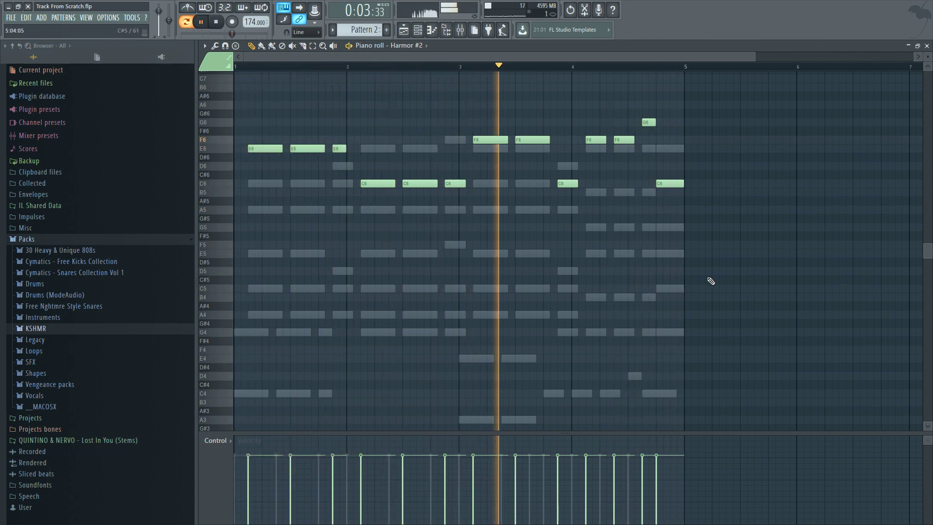
key("F7")
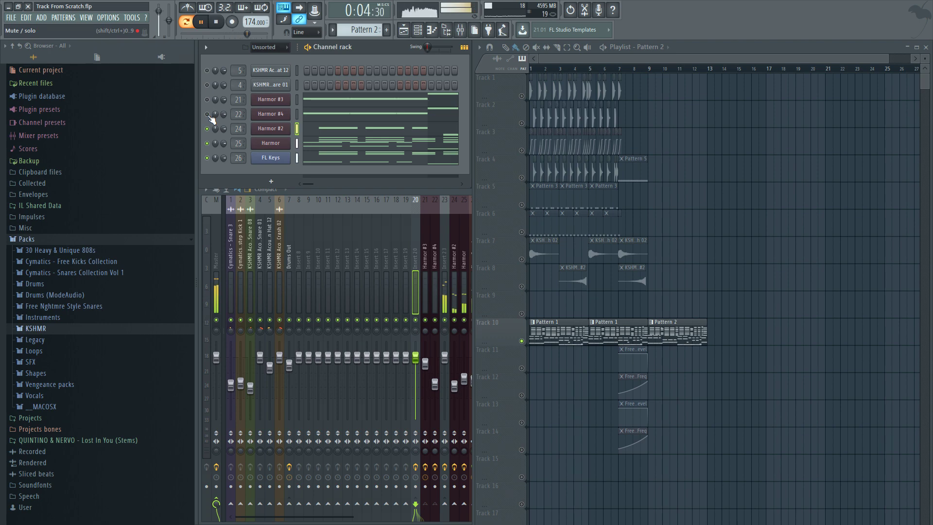
Step: Reopen the Harmor #2 piano roll and lower the two F6 notes in bar 3 to A5
right_click(276, 135)
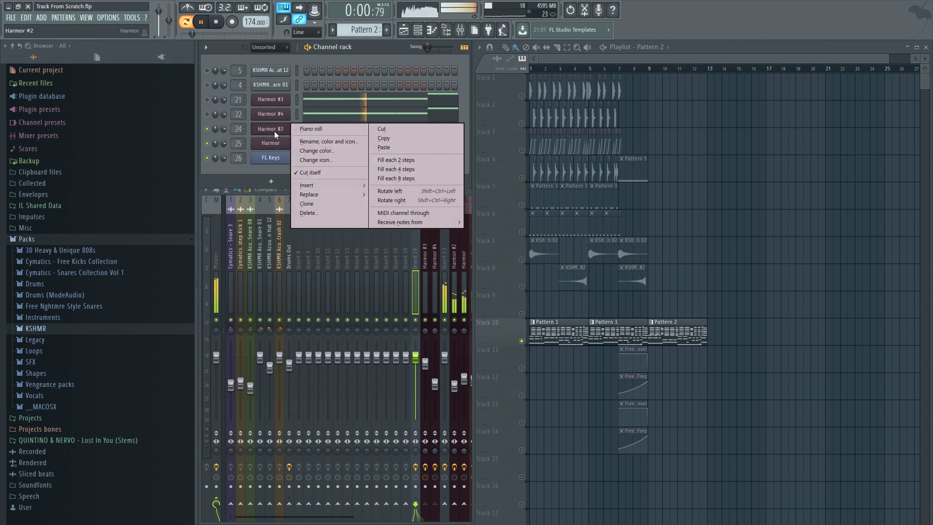
left_click(304, 129)
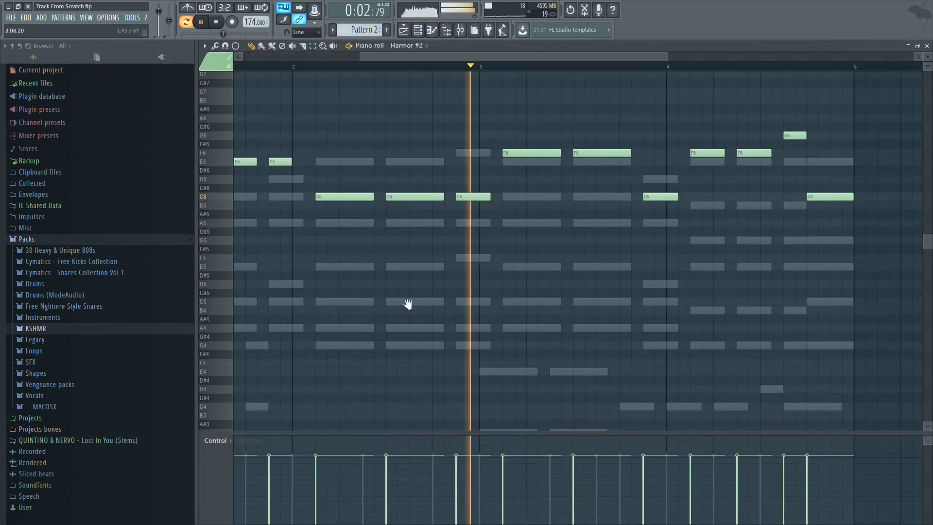
scroll(525, 274, "up", 1)
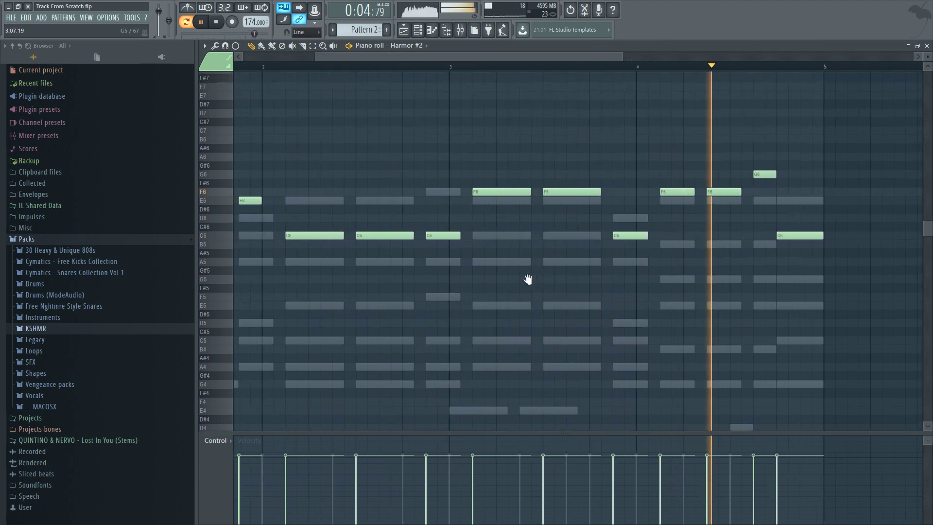
left_click_drag(481, 196, 496, 267)
key("space")
Step: Try the three C6 notes in bar 2 of Harmor #2 at B5 during playback, and settle them on D6 instead
left_click_drag(616, 229, 461, 253)
key("space")
key("space")
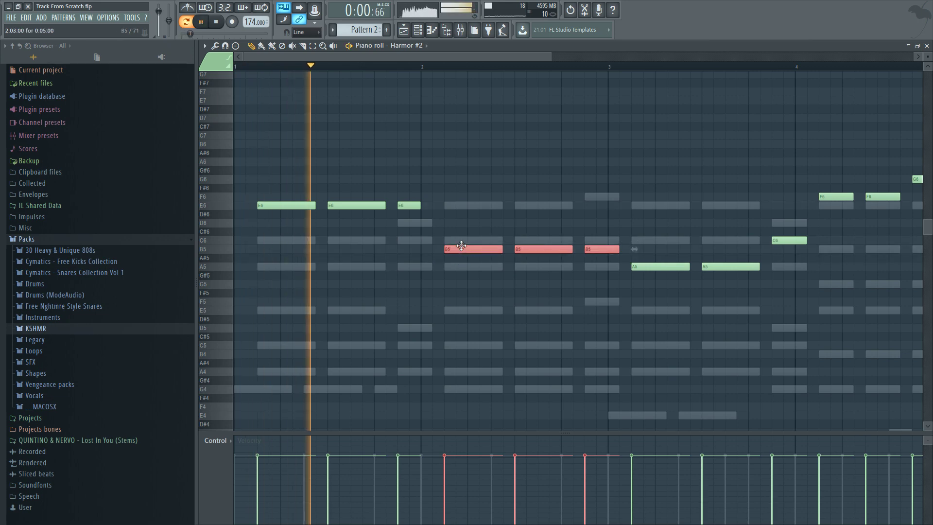
left_click(541, 188)
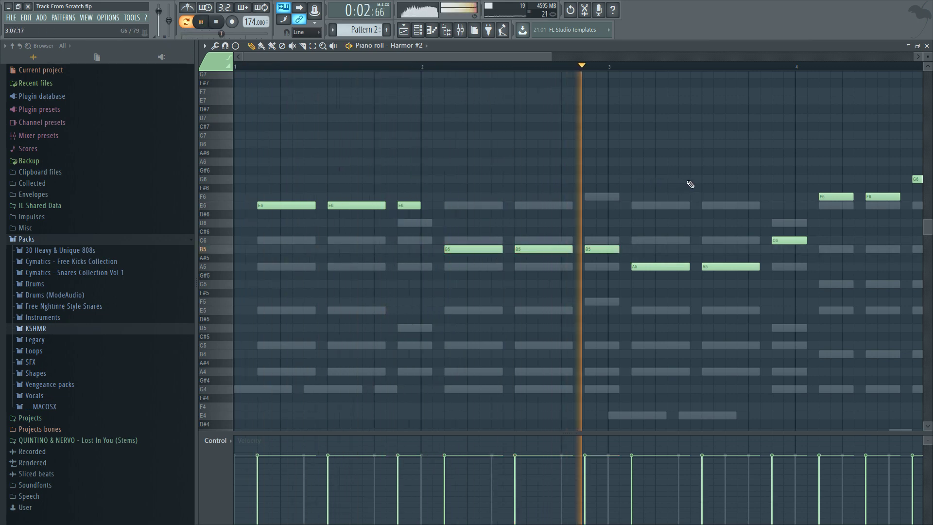
left_click_drag(624, 211, 451, 222)
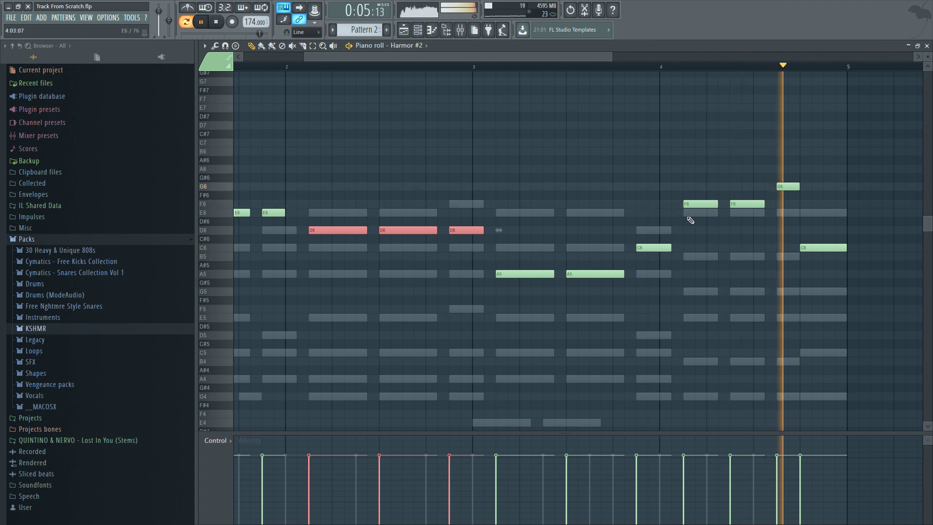
Step: Move the three D6 notes in bar 2 of the Harmor #2 melody down to G5 and play the pattern back
left_click_drag(486, 225, 620, 259)
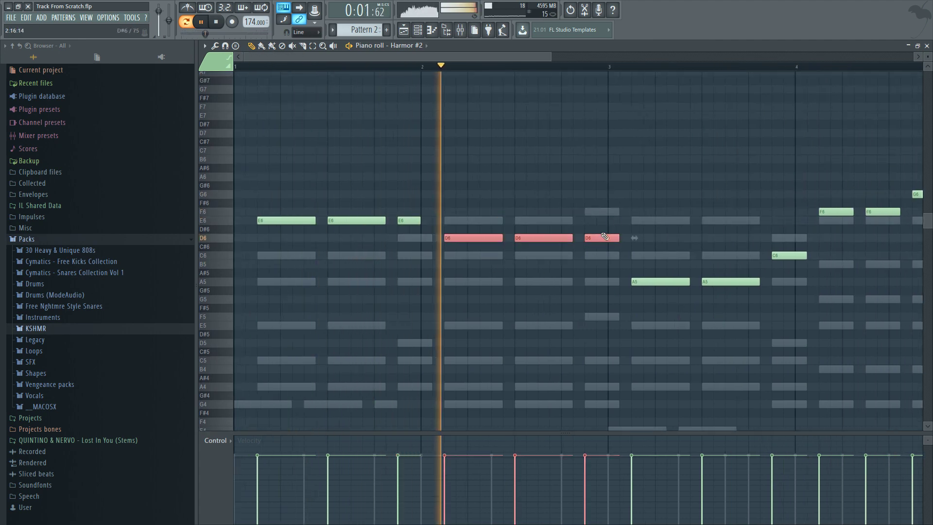
key("space")
left_click_drag(477, 240, 475, 292)
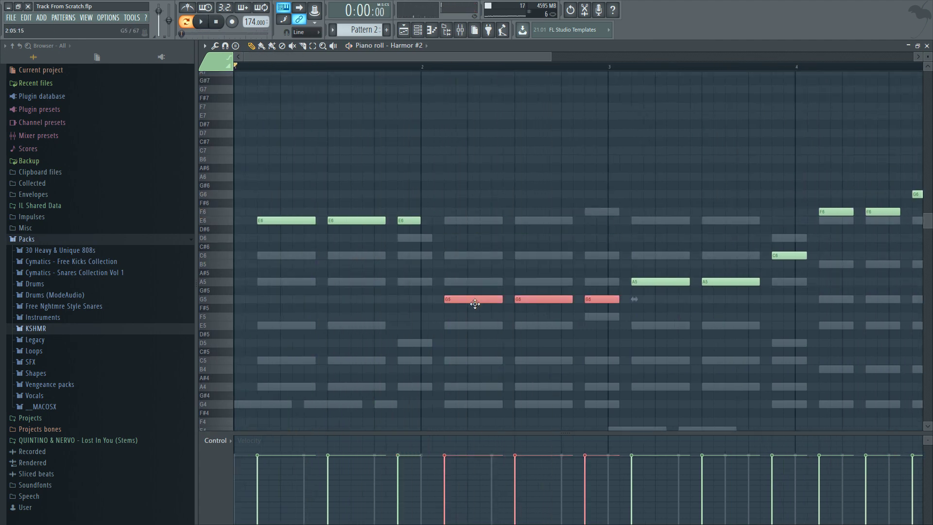
key("space")
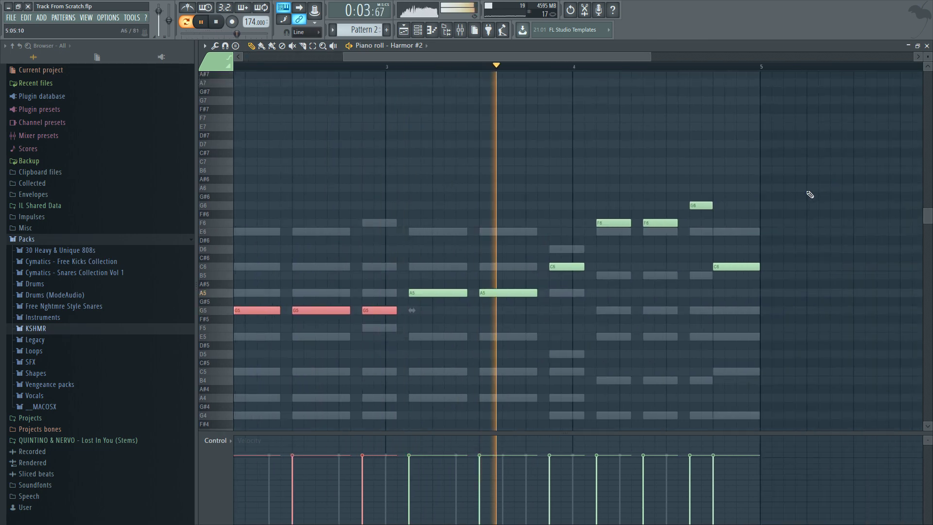
left_click(928, 46)
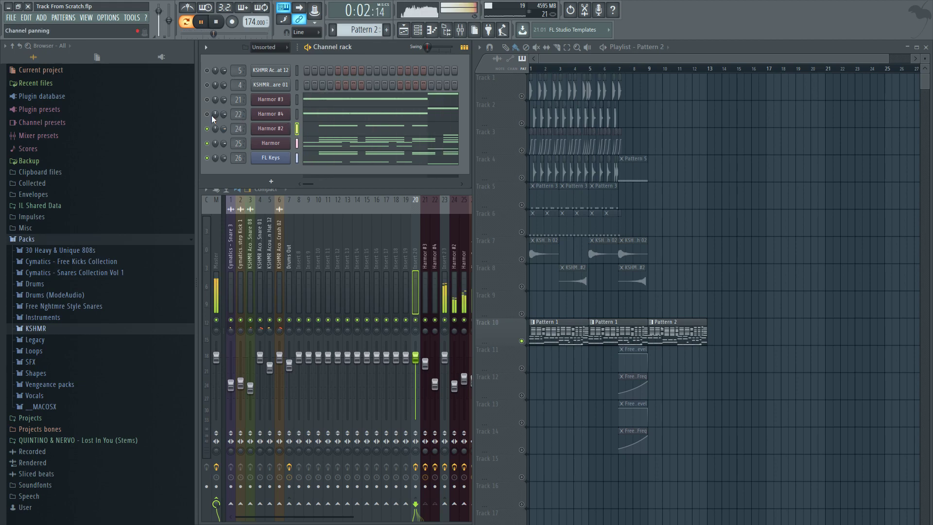
Step: Solo the Harmor #4 channel and listen to its Pattern 2 notes in the piano roll
key("space")
right_click(273, 116)
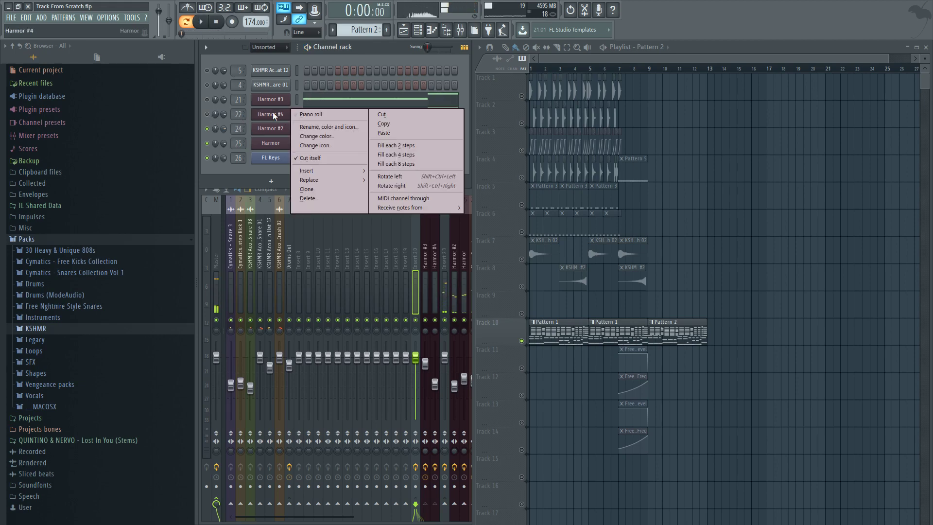
left_click(314, 114)
left_click(927, 46)
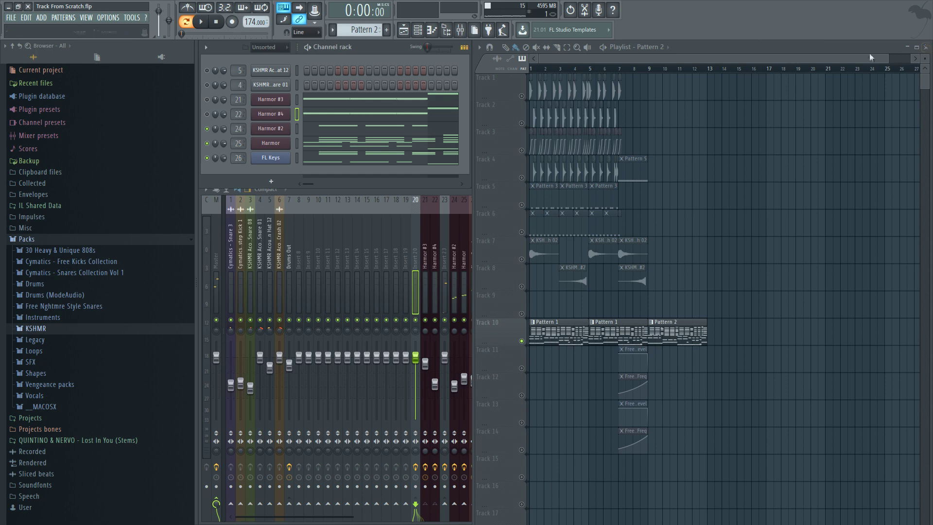
right_click(205, 113)
key("Escape")
right_click(289, 111)
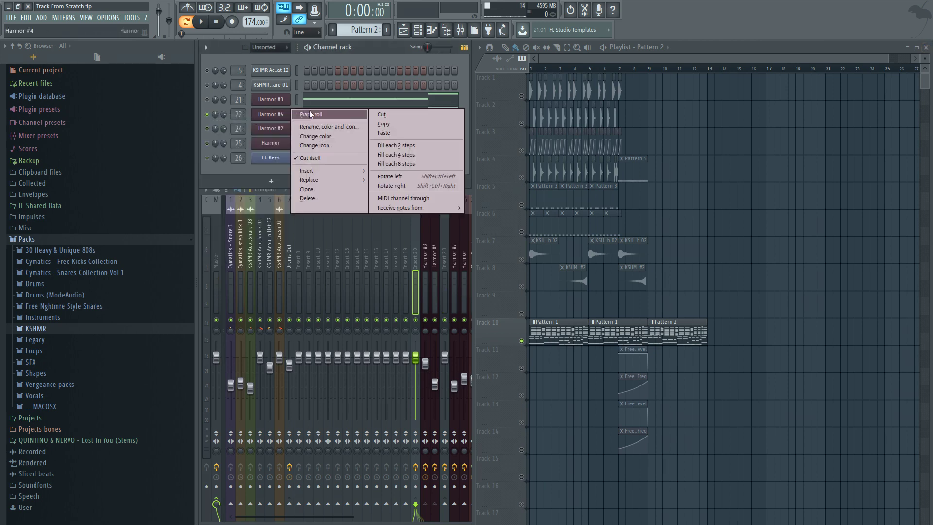
left_click(311, 115)
key("space")
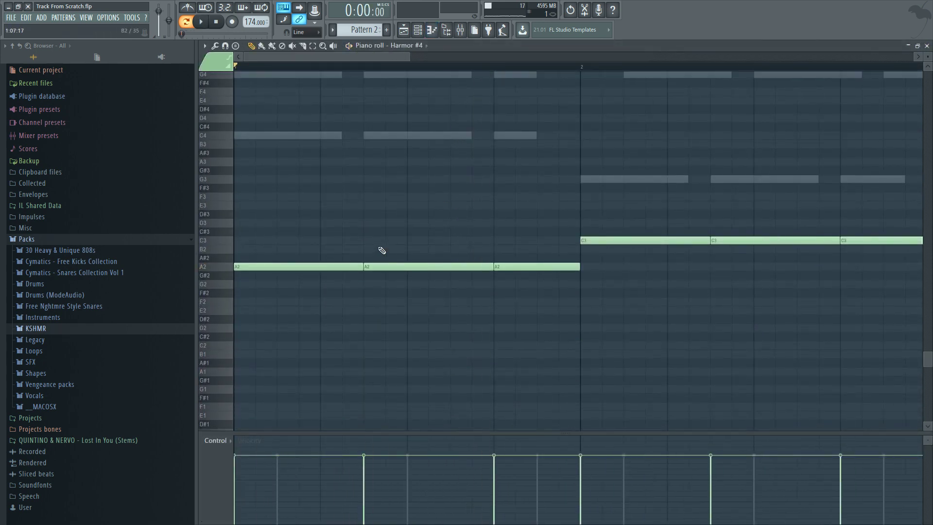
key("space")
key("space")
left_click(927, 45)
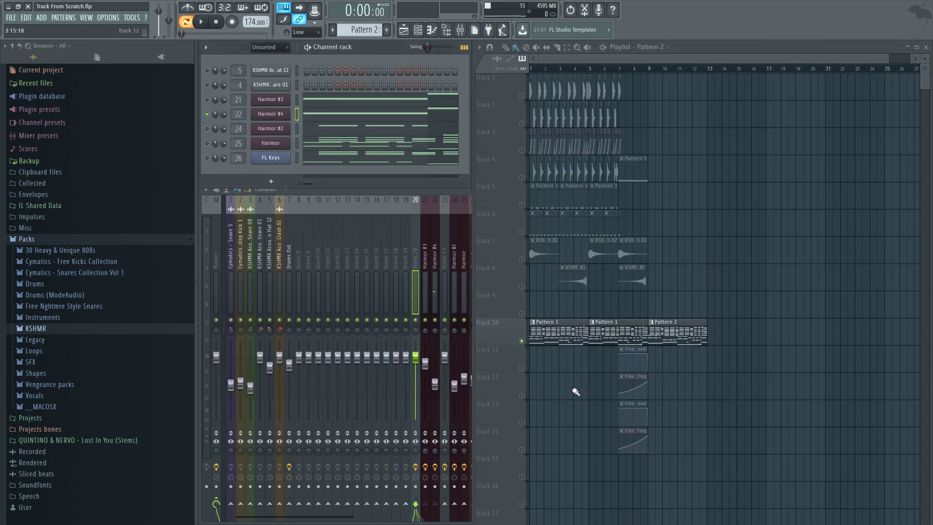
Step: Re-enable all playlist tracks and play the arrangement in song mode from bar 9
scroll(575, 392, "up", 6)
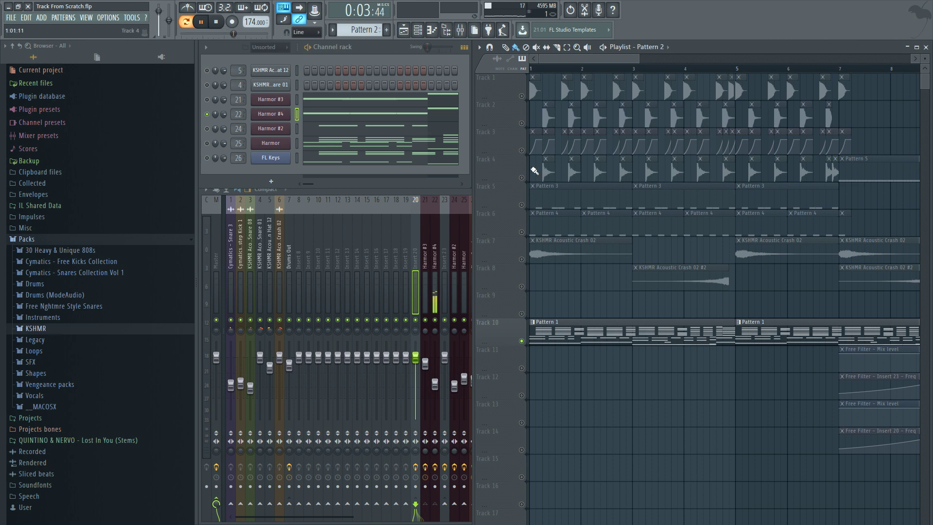
key("space")
left_click(521, 151, "ctrl")
left_click(522, 150, "ctrl")
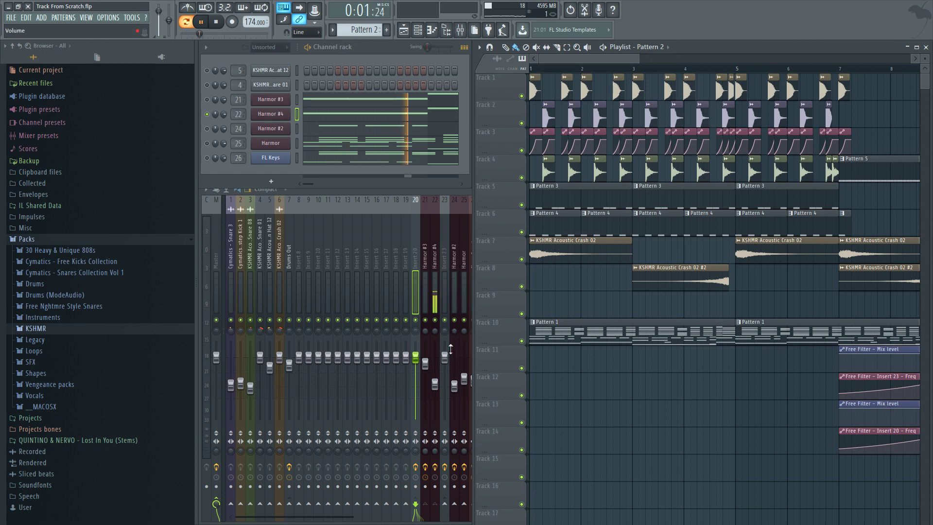
scroll(685, 228, "right", 8)
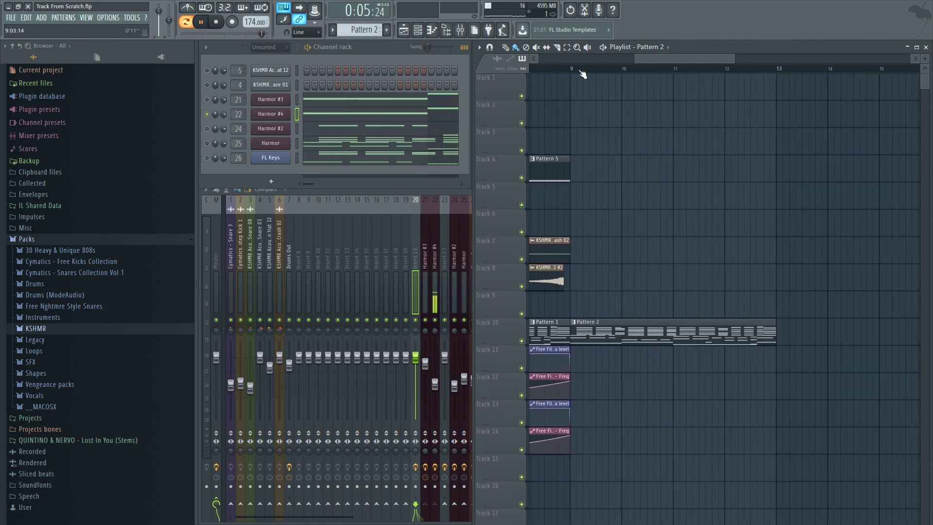
key("space")
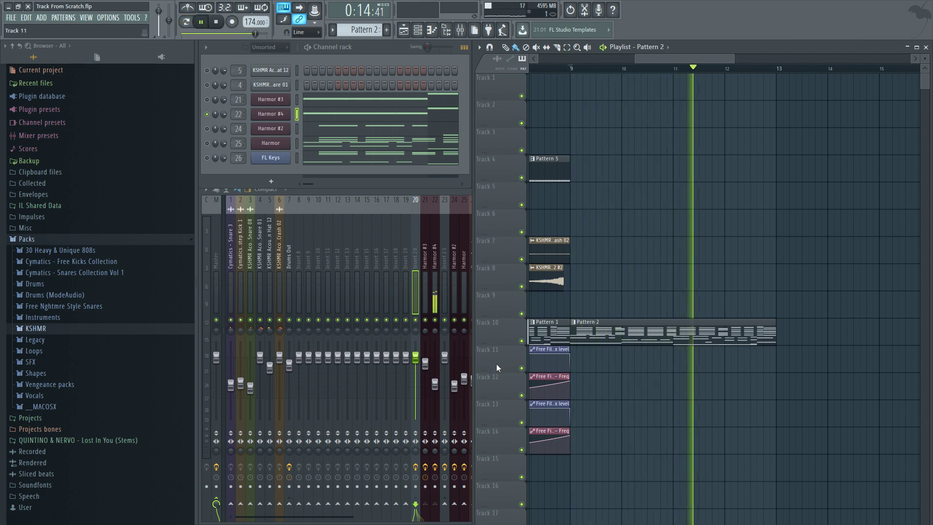
key("space")
Step: Unsolo the Harmor #4 channel to restore all channels, and solo its mixer track during playback
left_click(431, 327)
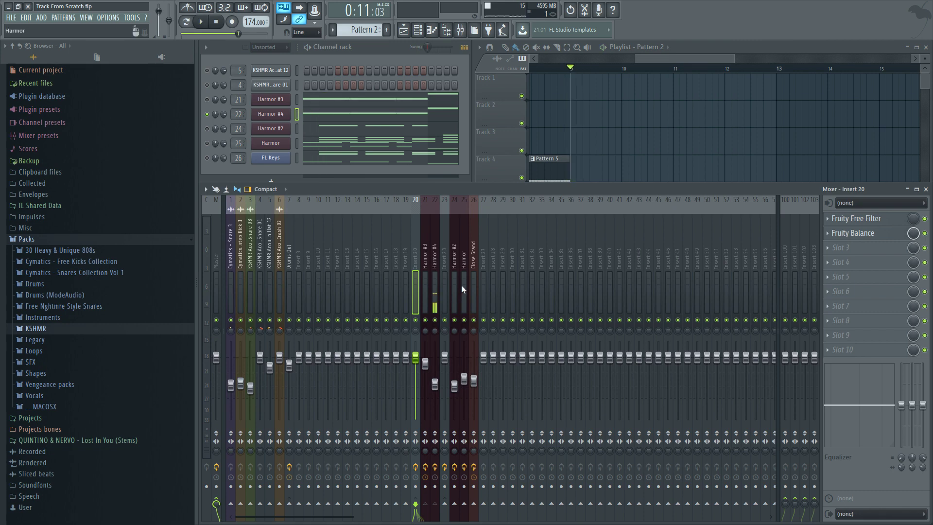
left_click(207, 114, "ctrl")
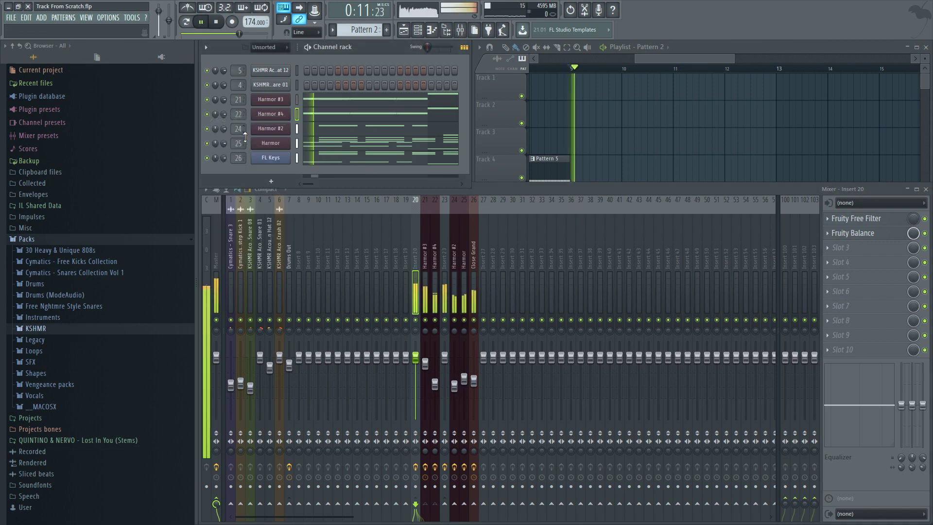
left_click(434, 320, "ctrl")
key("space")
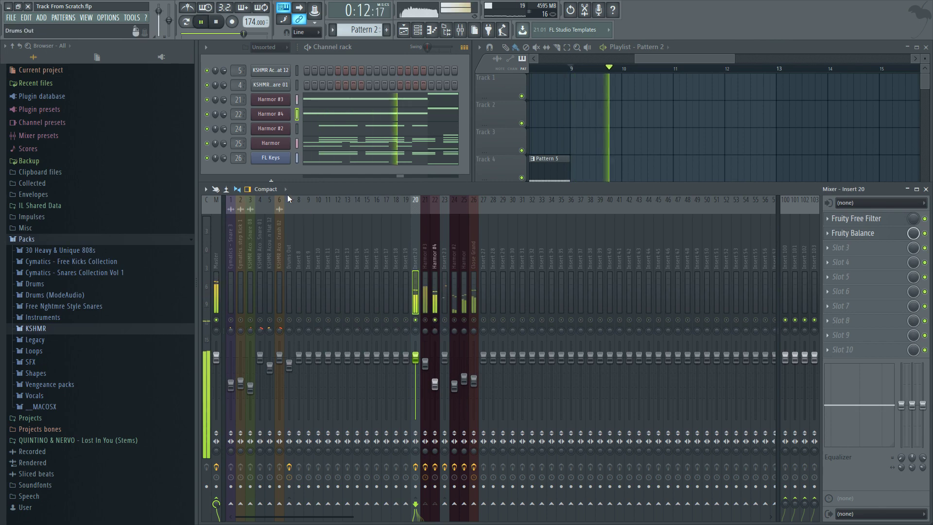
Step: In the Harmor #4 piano roll, move the three A2 notes in bar 1 up to C3
left_click(327, 113)
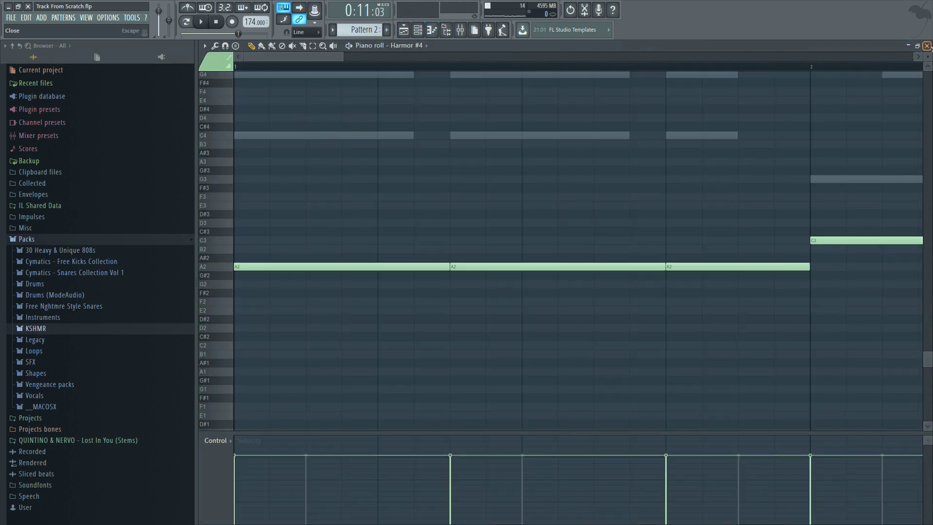
left_click(927, 45)
key("space")
right_click(340, 119)
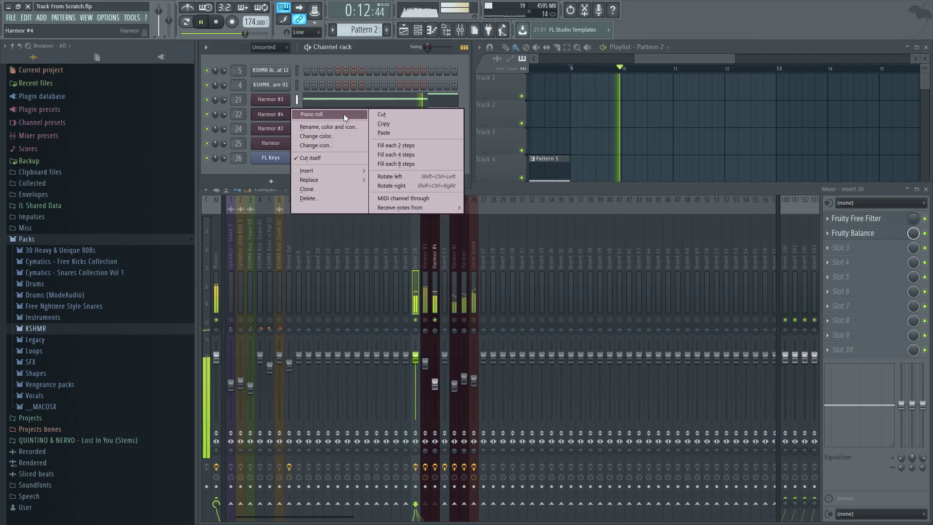
left_click(343, 113)
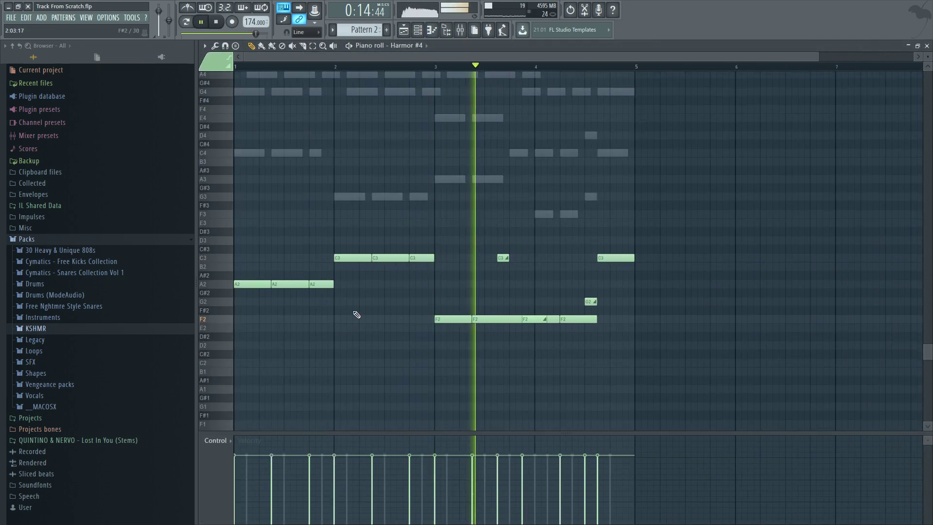
left_click_drag(242, 278, 345, 287)
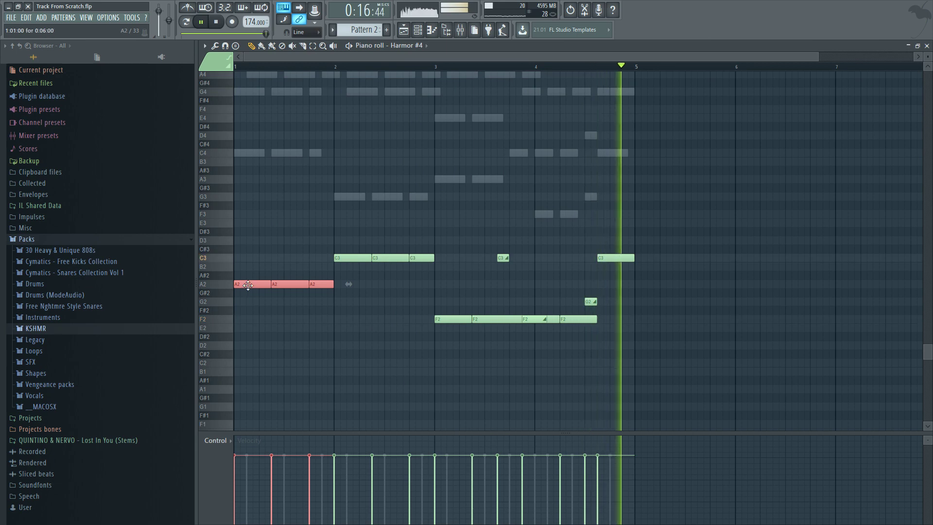
key("space")
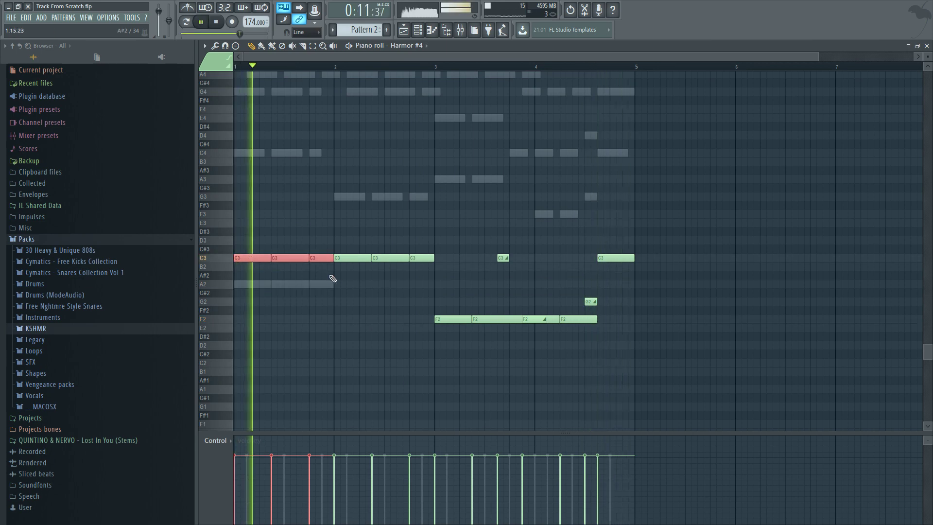
Step: Move Harmor #4's three C3 notes in bar 2 down to G2 and the first two F2 notes of bar 3 up to A2
left_click_drag(342, 278, 419, 261)
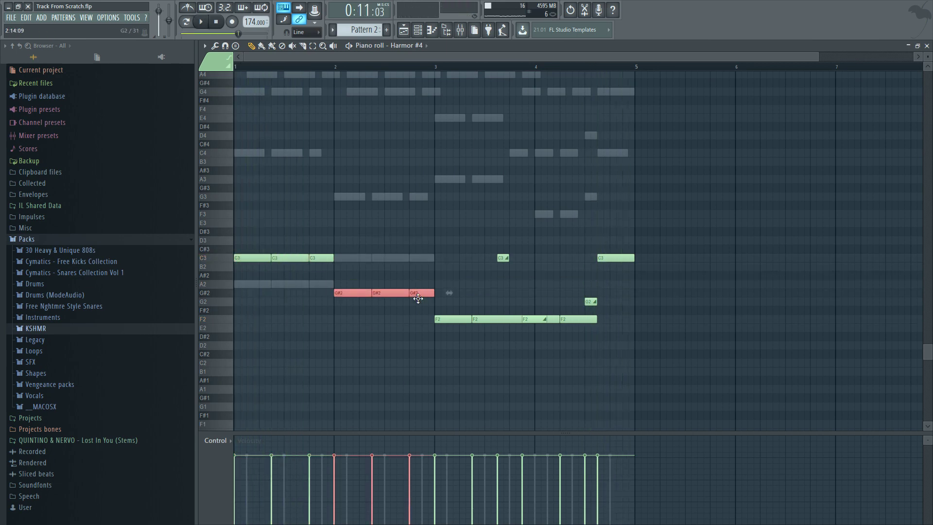
key("space")
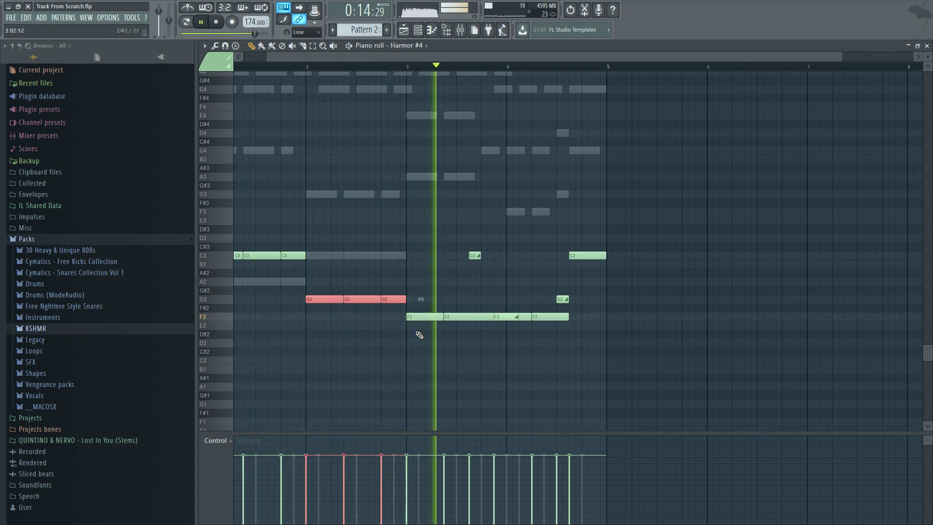
key("space")
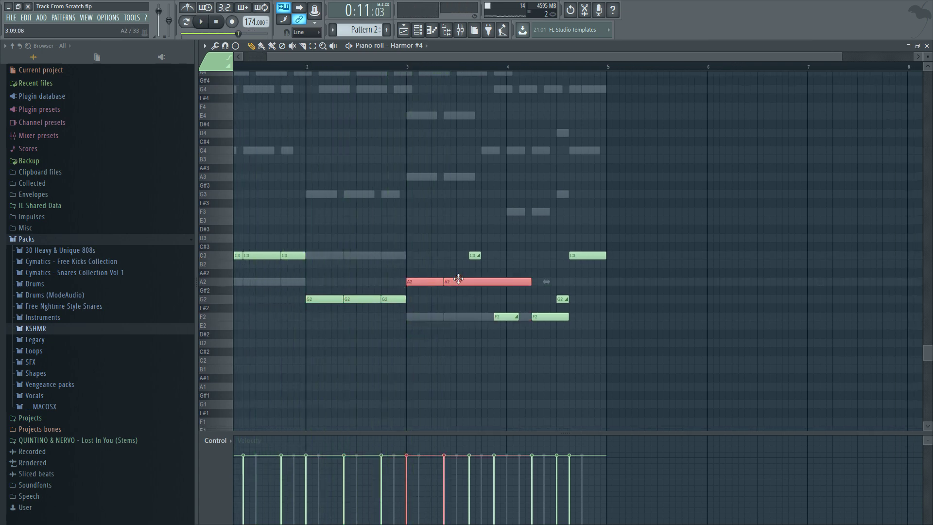
key("ctrl+d")
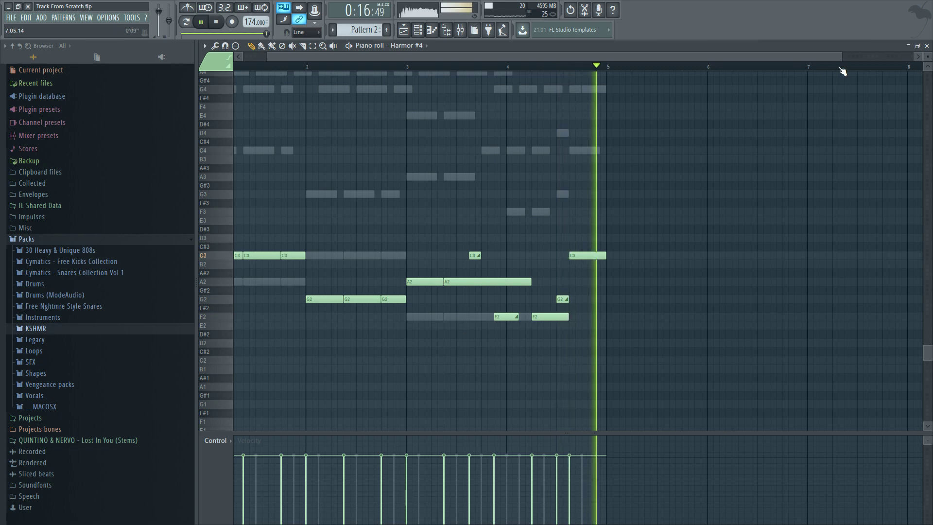
left_click(926, 46)
left_click(693, 130)
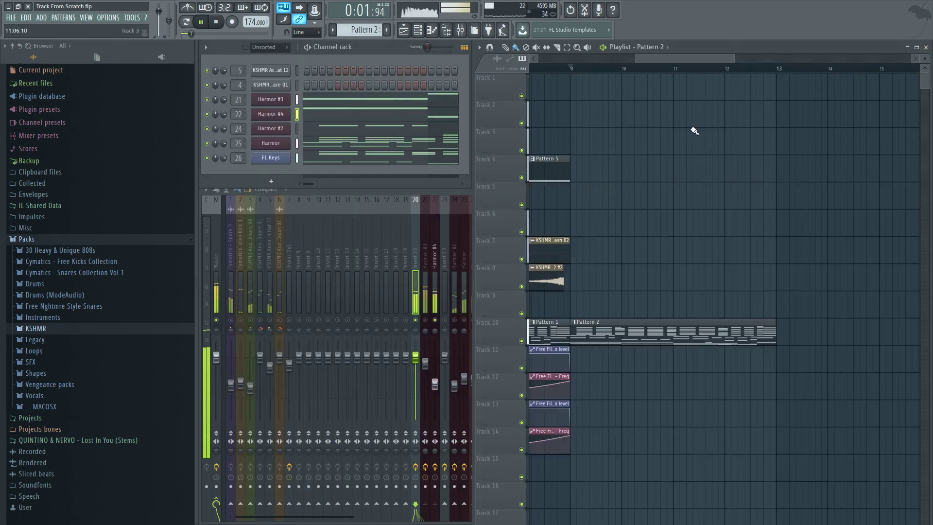
Step: In the Harmor #3 piano roll, move the three A2 notes in bar 1 to C3 and the three C3 notes in bar 2 to G2
right_click(277, 100)
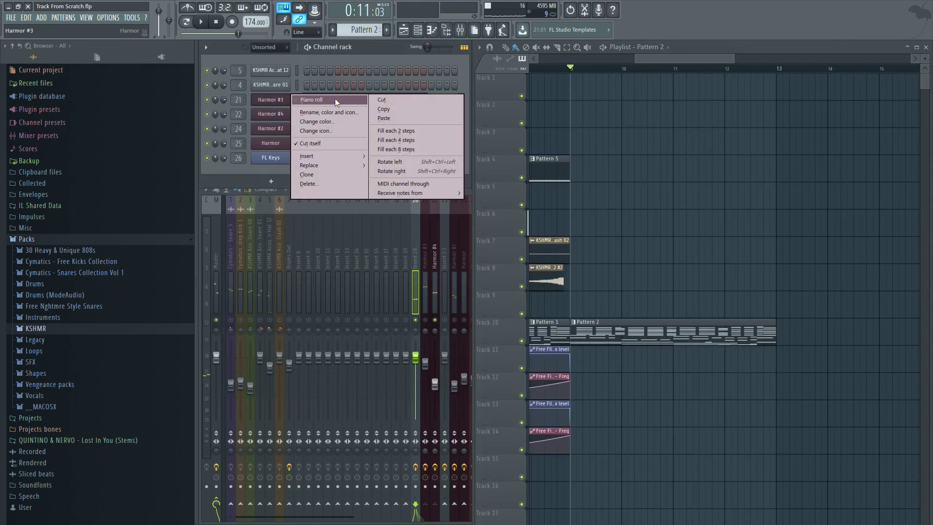
left_click(334, 98)
left_click_drag(348, 277, 210, 315)
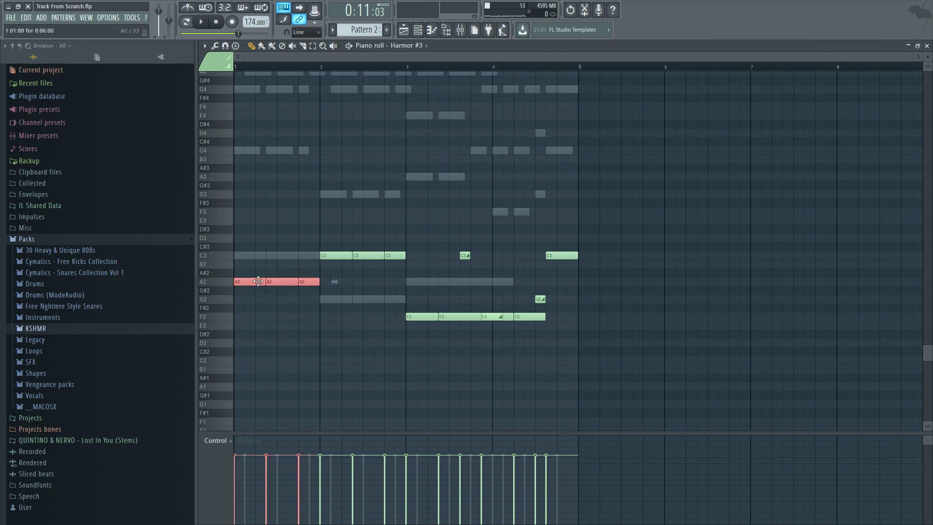
left_click_drag(424, 236, 335, 279)
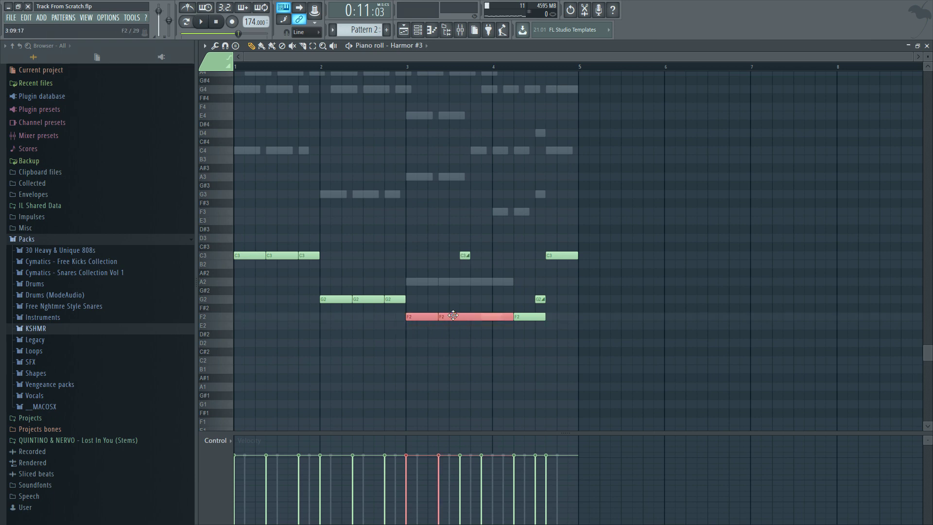
key("space")
left_click(673, 289)
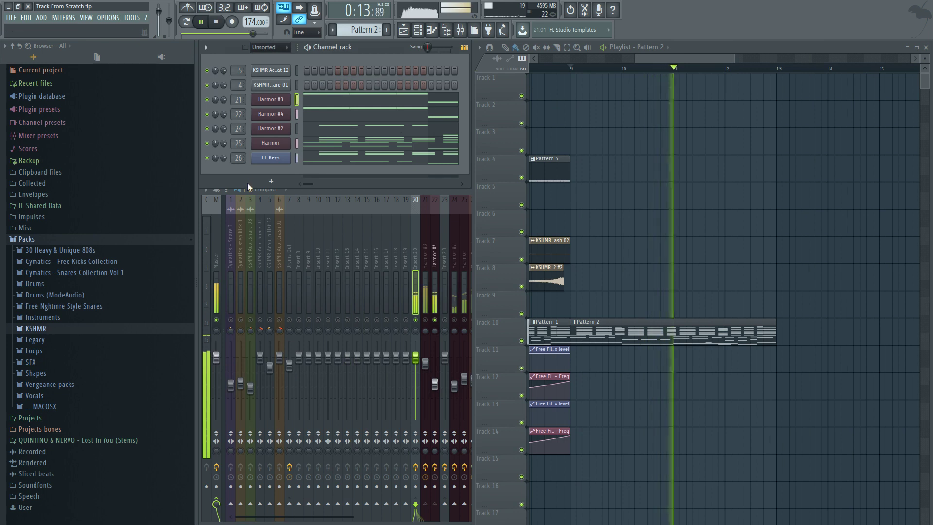
Step: Solo the Harmor #3 channel to check its sound and restore all other channels
right_click(209, 99)
left_click(236, 104)
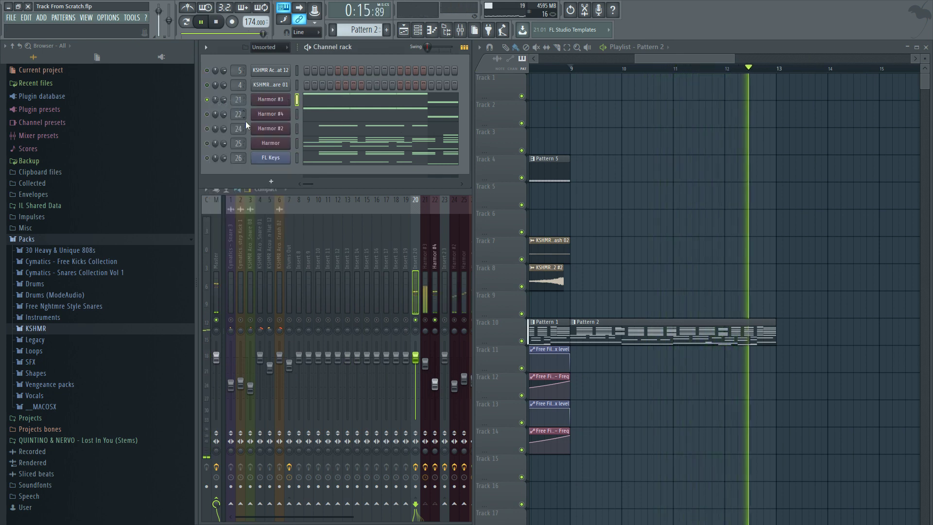
right_click(211, 101)
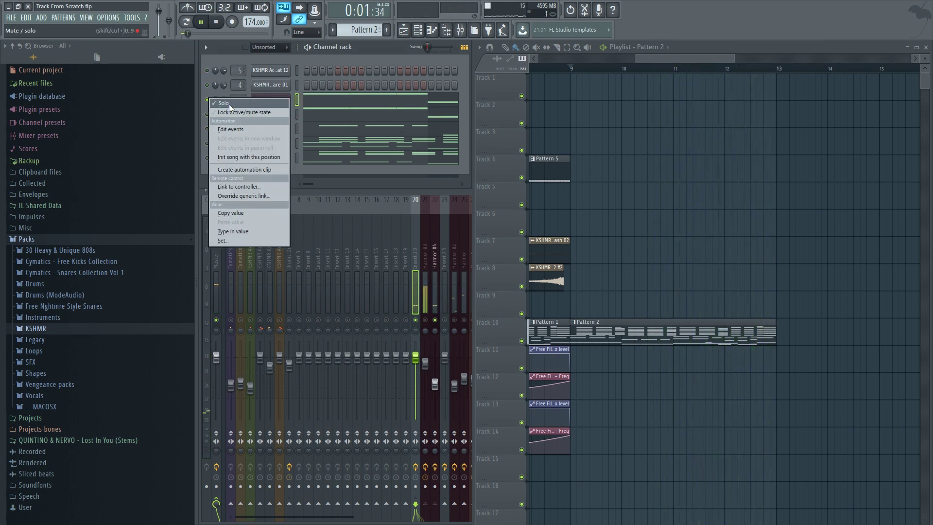
left_click(237, 104)
Step: Play from bar 9 with the Harmor #3 mixer track soloed and re-enable all mixer tracks
key("space")
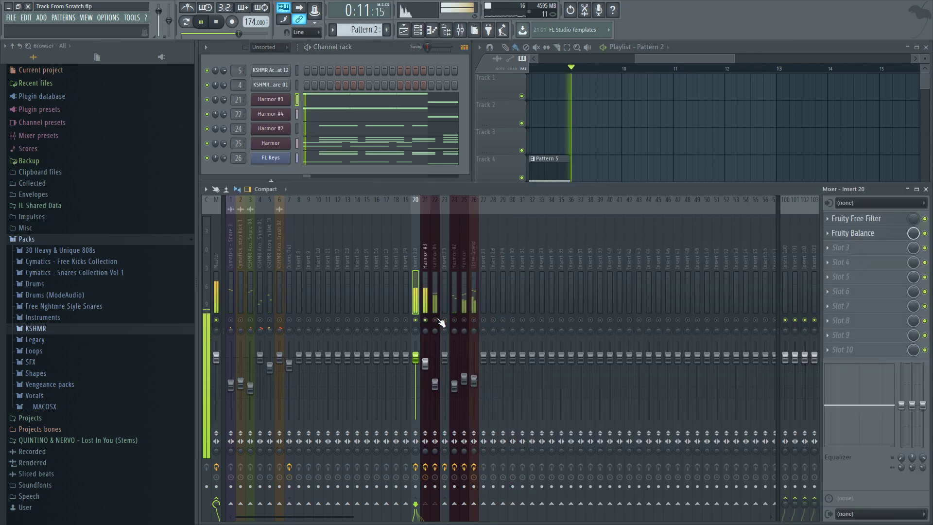
left_click(627, 148)
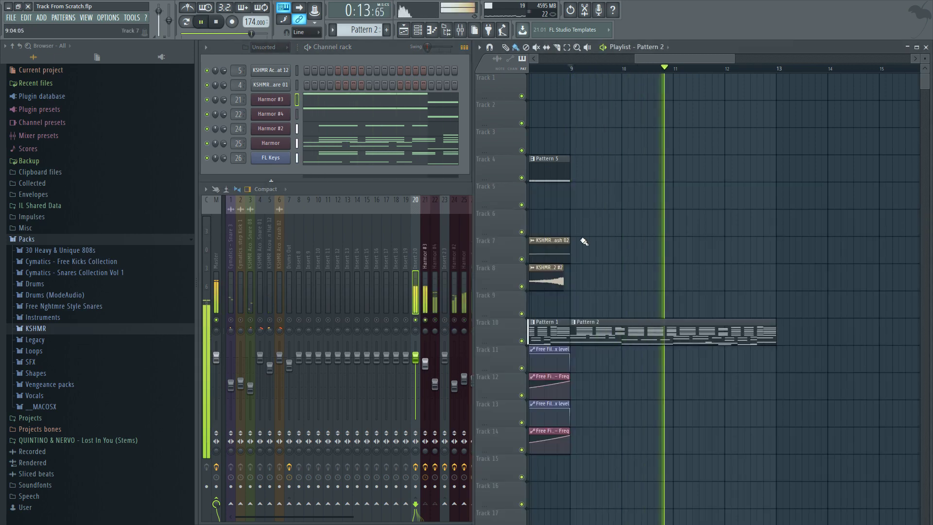
left_click(428, 324)
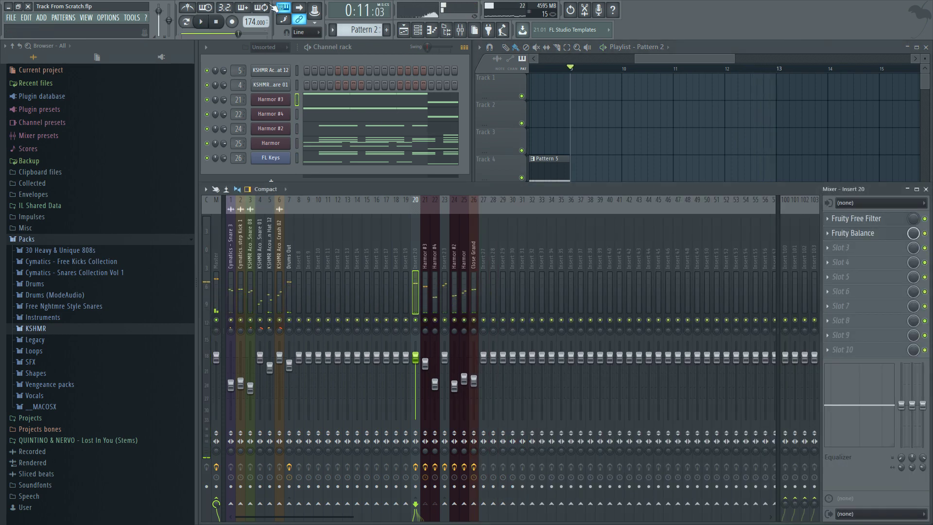
Step: Duplicate the drum, crash and pattern clips on Tracks 1 to 8 so the copies start at bar 9
left_click(669, 111)
scroll(656, 121, "down", 5)
left_click(424, 188)
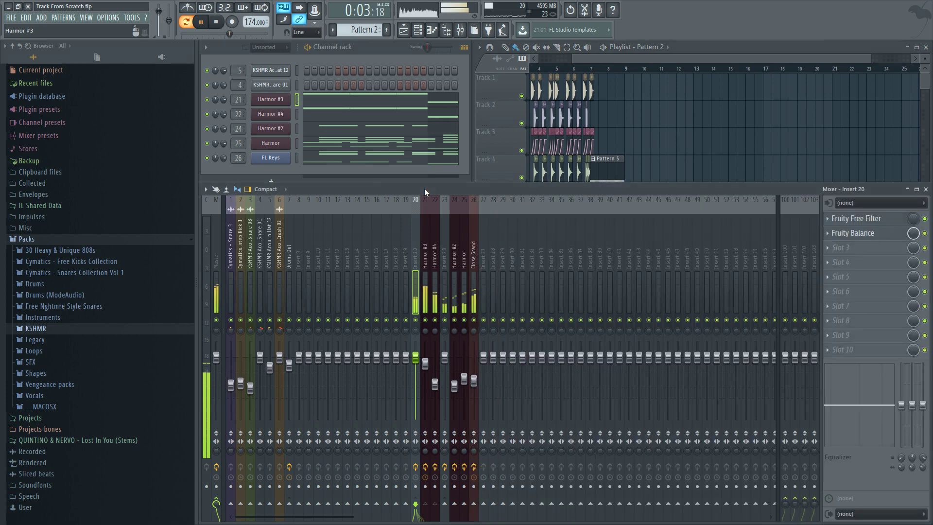
left_click(738, 147)
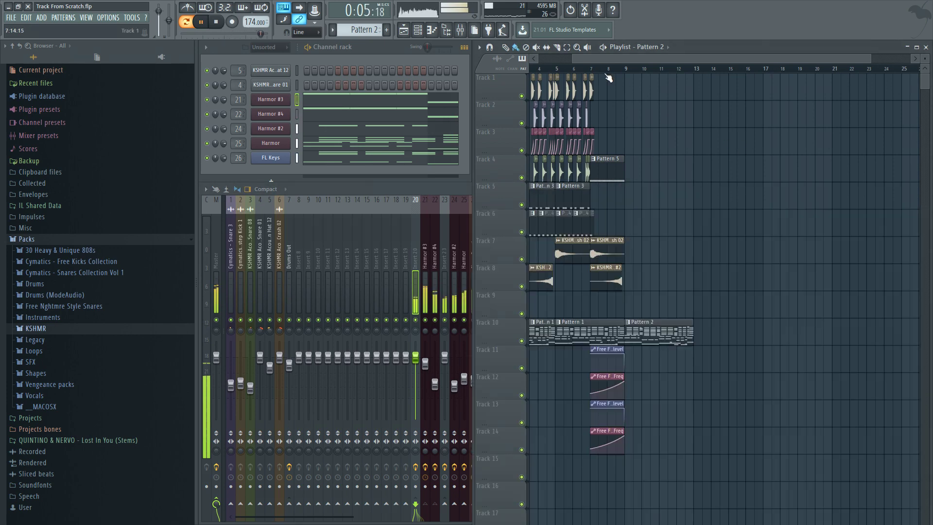
key("space")
scroll(778, 202, "down", 2)
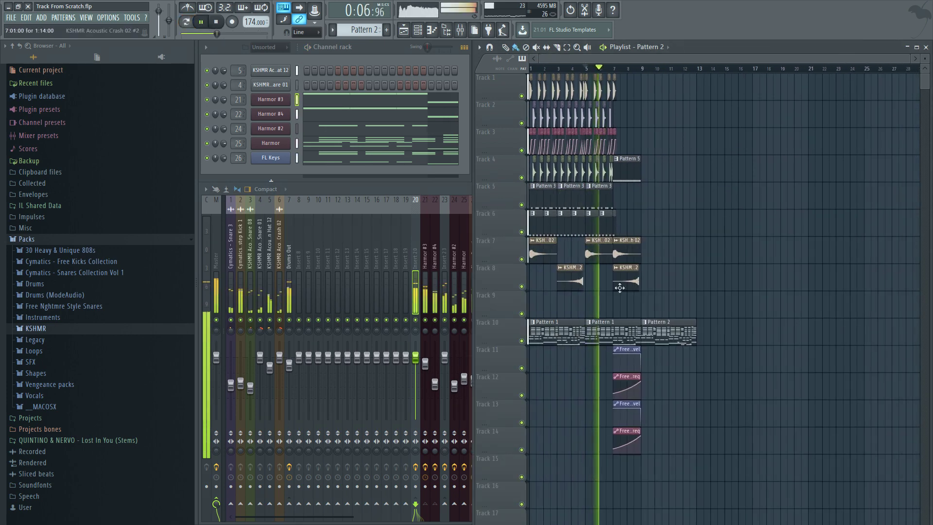
left_click_drag(666, 308, 463, 55)
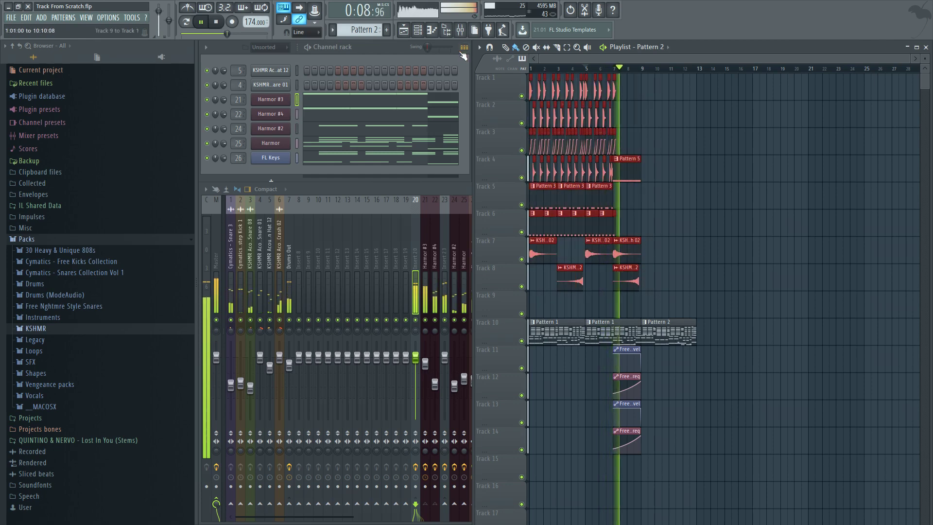
key("ctrl+b")
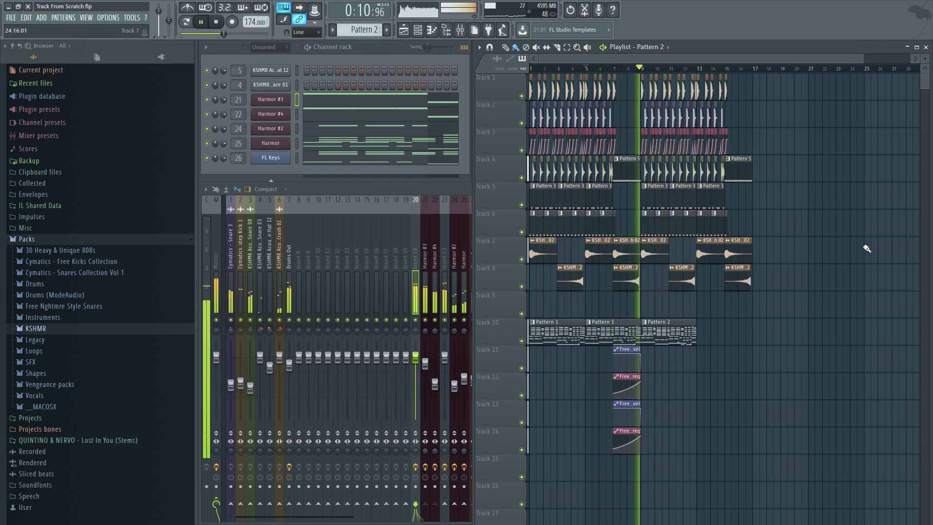
Step: Play the arrangement with the duplicated drums, replaying the transition into Pattern 2 at bar 9 from bar 8
left_click(697, 353)
scroll(697, 353, "up", 3)
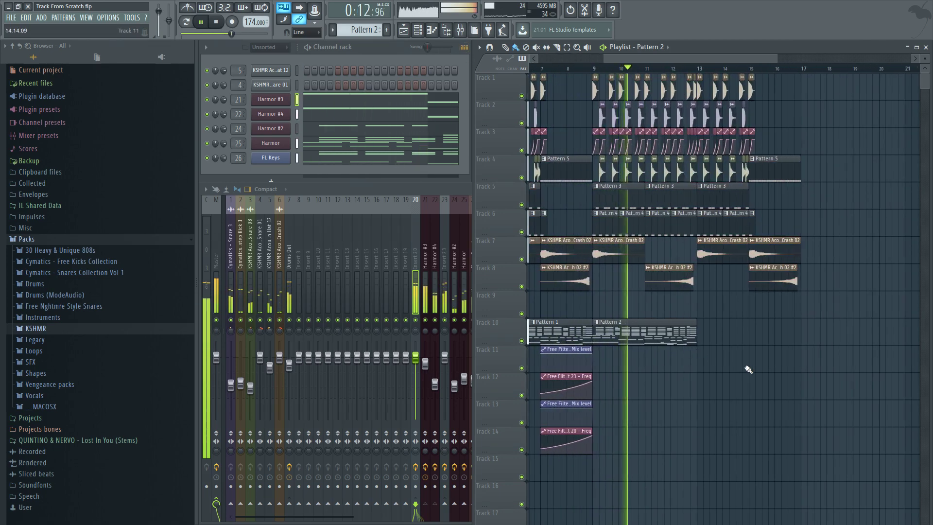
scroll(821, 379, "up", 2)
scroll(826, 350, "up", 3)
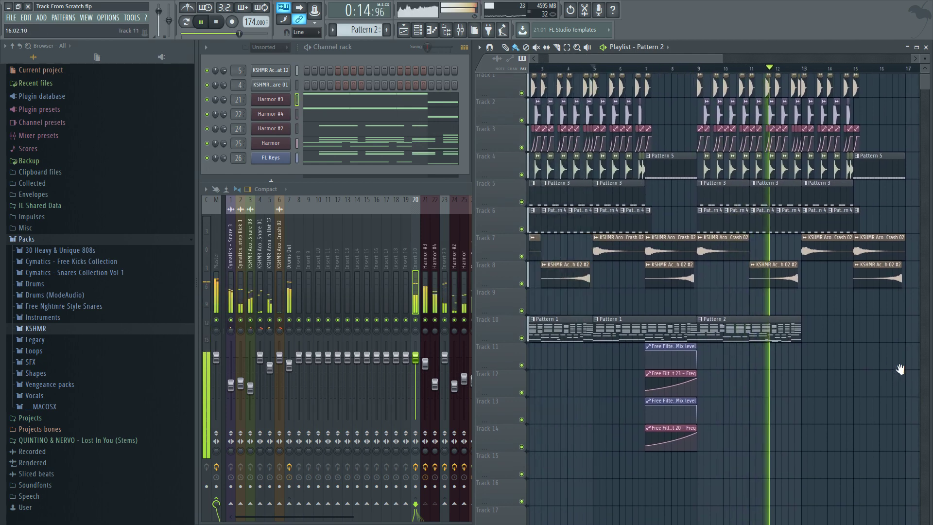
key("space")
key("space")
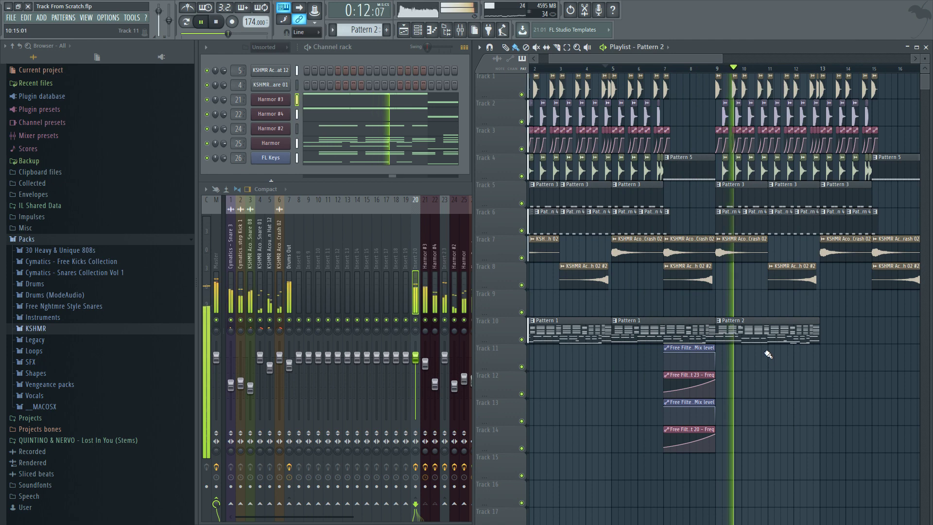
key("space")
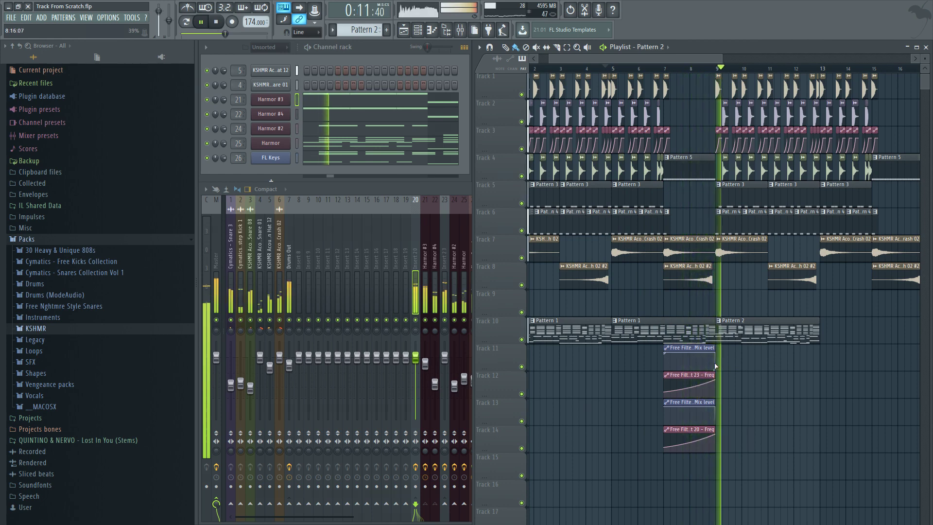
key("space")
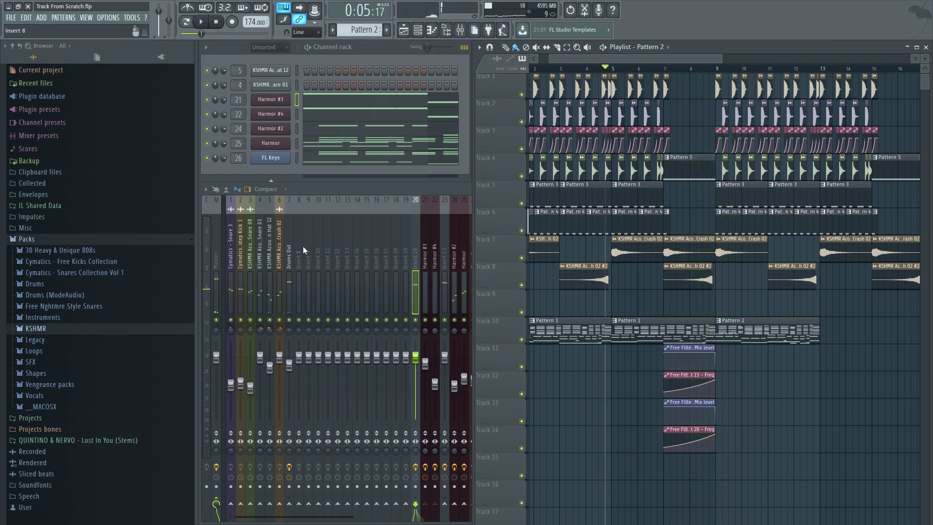
left_click(696, 70)
key("space")
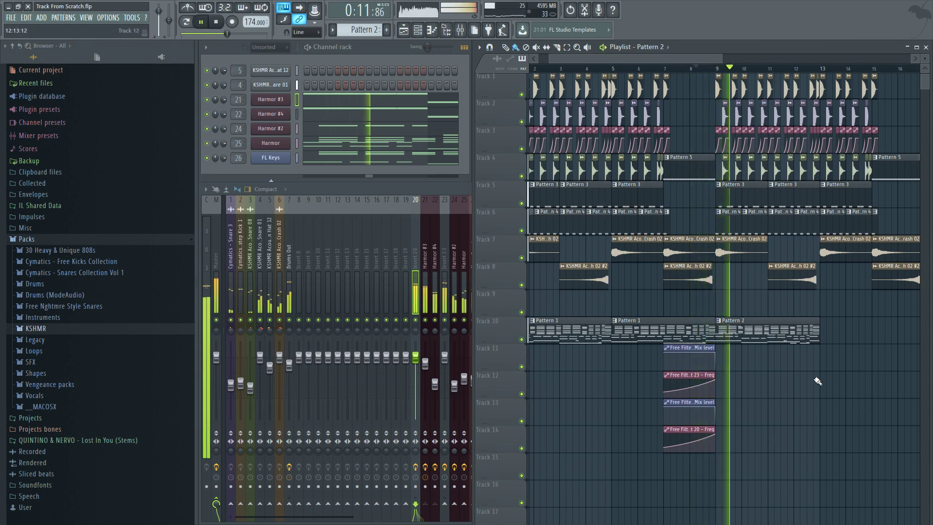
key("space")
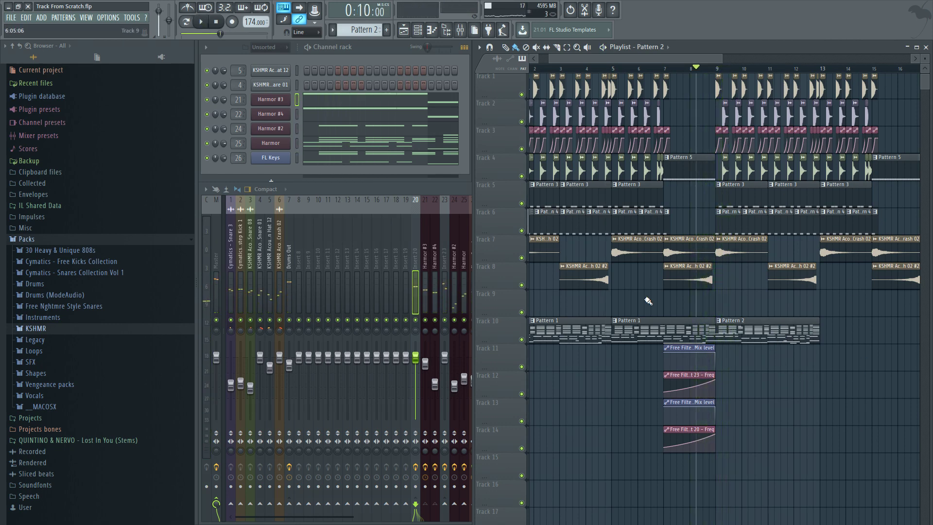
Step: In Harmor's Pattern 2 piano roll, move the opening A4, C5 and E5 chord to the start of bar 1
right_click(279, 144)
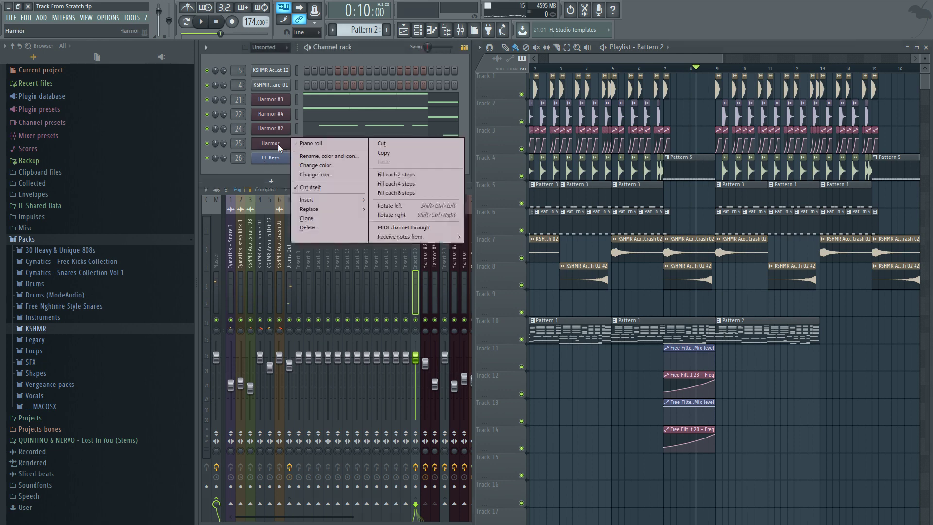
left_click(311, 143)
scroll(284, 251, "up", 3)
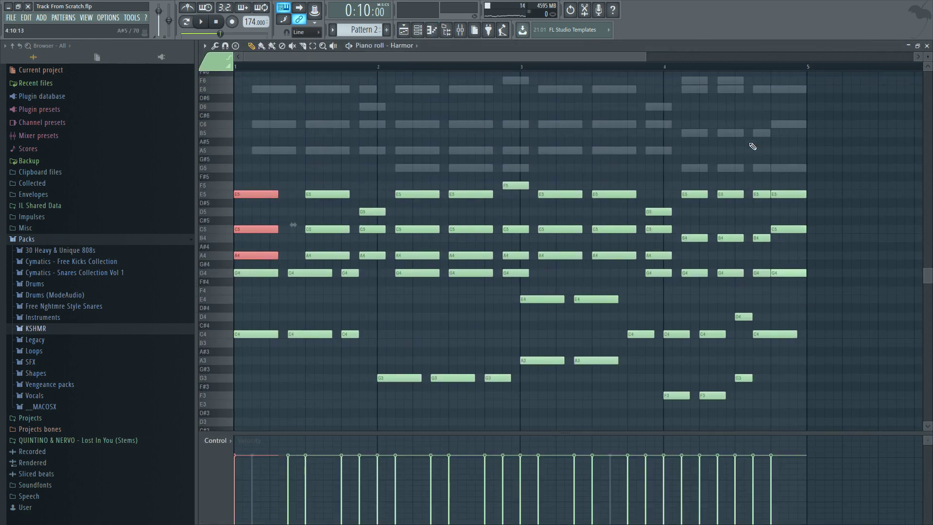
key("Escape")
Step: In the FL Keys piano roll, move the opening A5, C6 and E6 chord to the start of bar 1 and play the transition
right_click(280, 158)
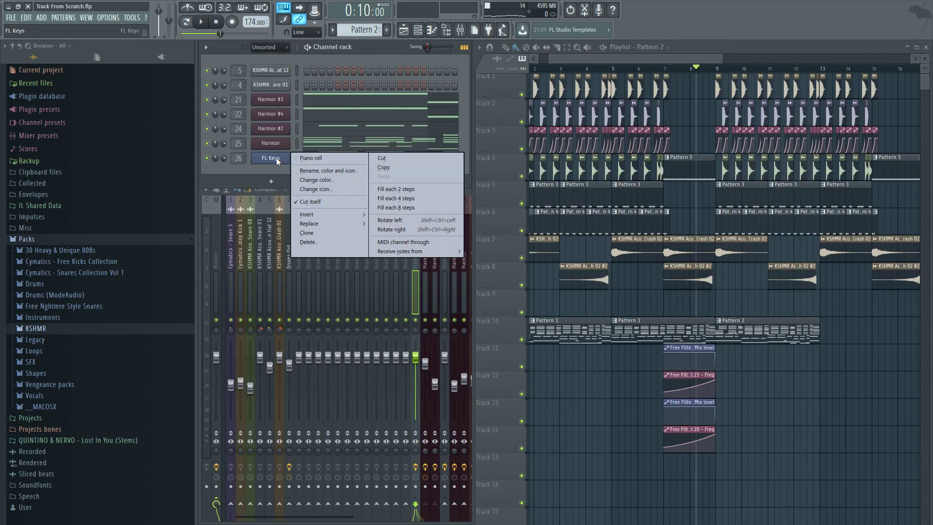
left_click(311, 158)
scroll(316, 219, "up", 4)
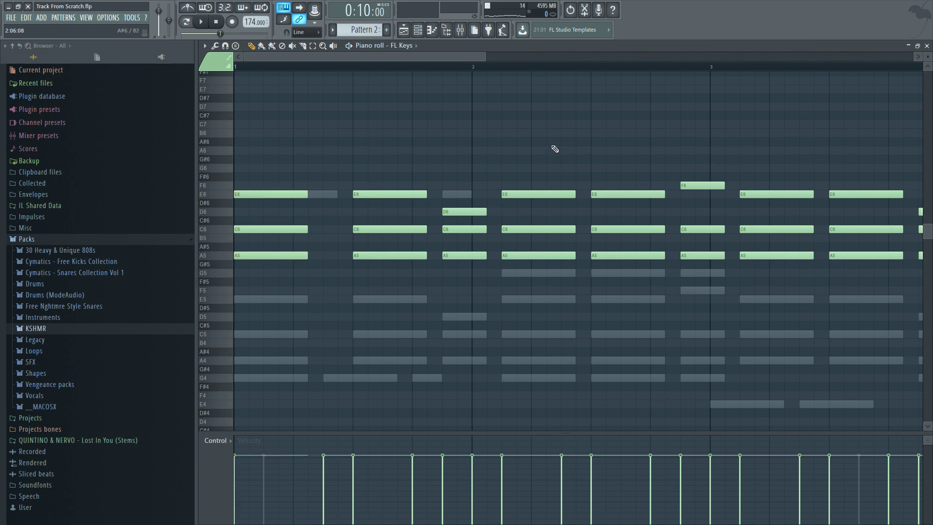
key("Escape")
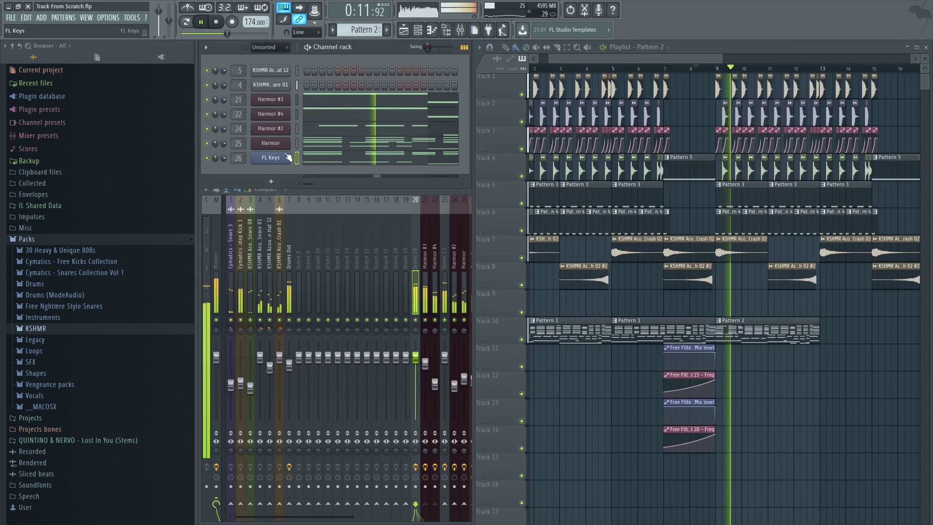
key("space")
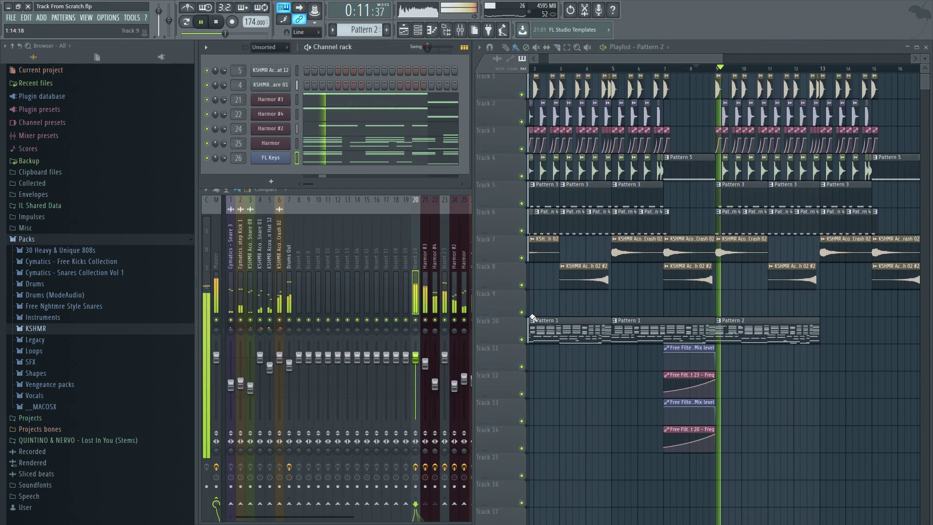
key("space")
Step: In the Harmor #2 piano roll, move the first E6 note to the start of bar 1 and play the arrangement from bar 7
right_click(287, 128)
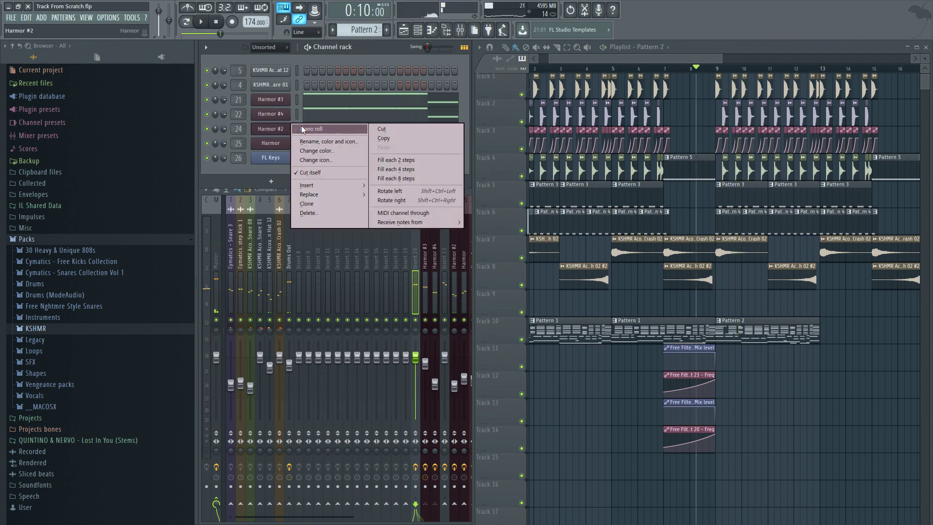
left_click(301, 126)
left_click_drag(334, 194, 285, 195)
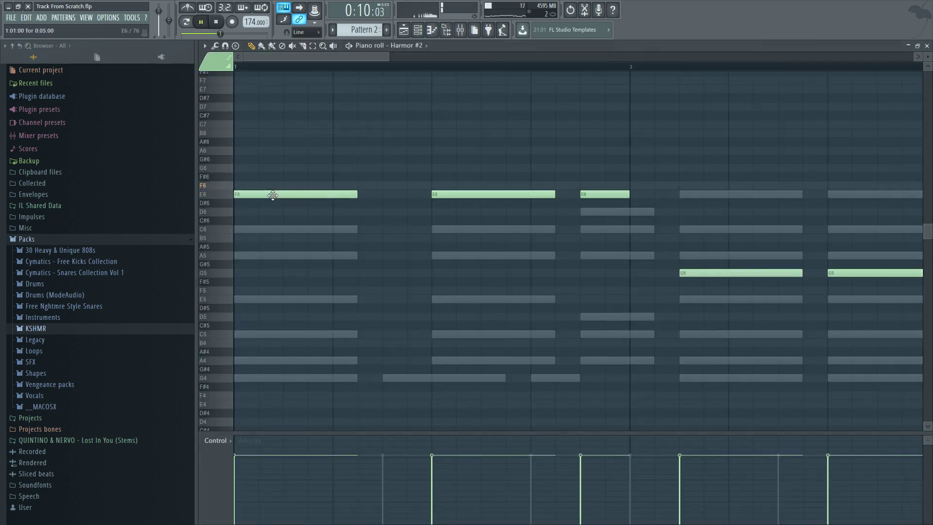
key("space")
key("F7")
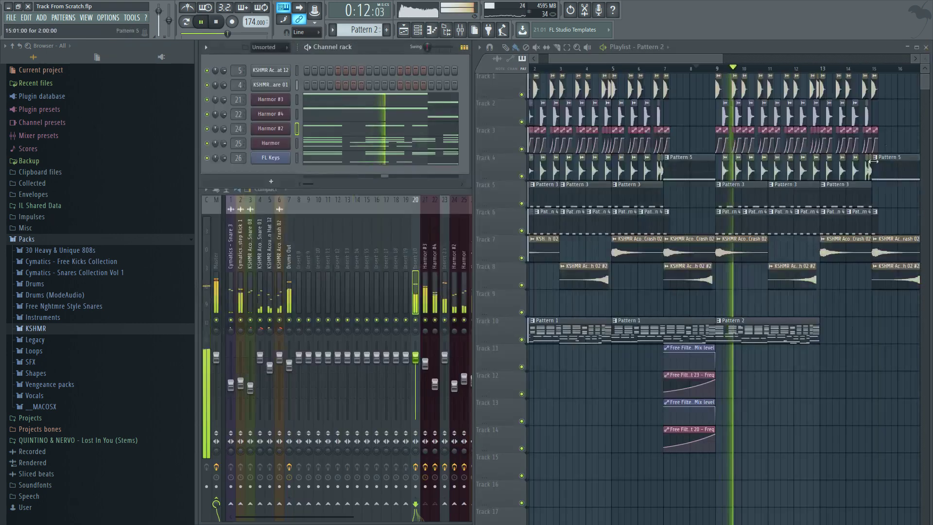
left_click(664, 68)
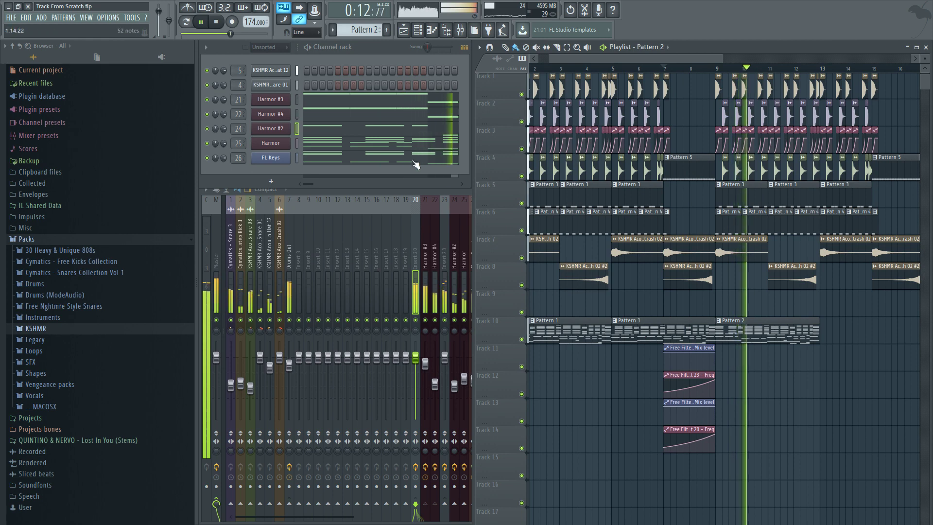
key("space")
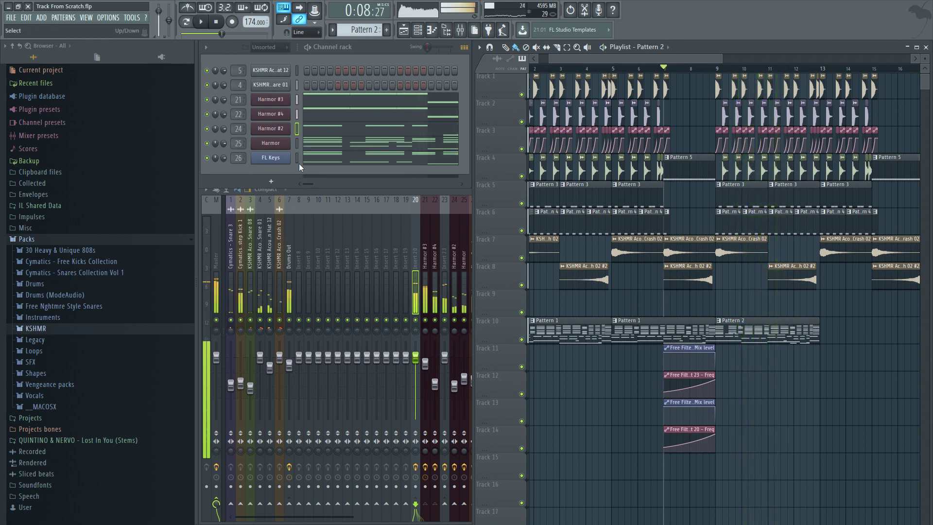
Step: Cut all Pattern 2 notes from the FL Keys, Harmor and Harmor #2 channels
key("ctrl+x")
left_click(297, 146)
key("ctrl+x")
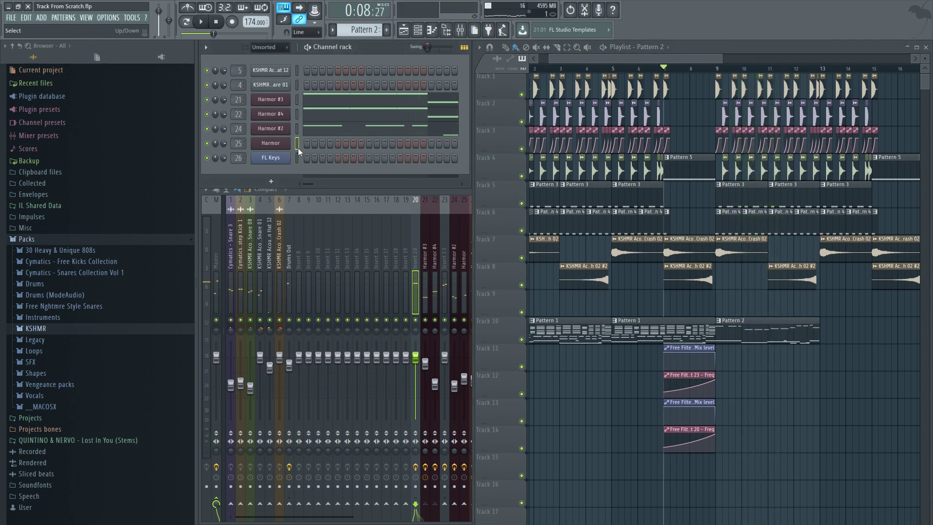
left_click(297, 129)
key("ctrl+x")
Step: Play from bar 7 to hear Pattern 2 with only Harmor #3 and Harmor #4
key("space")
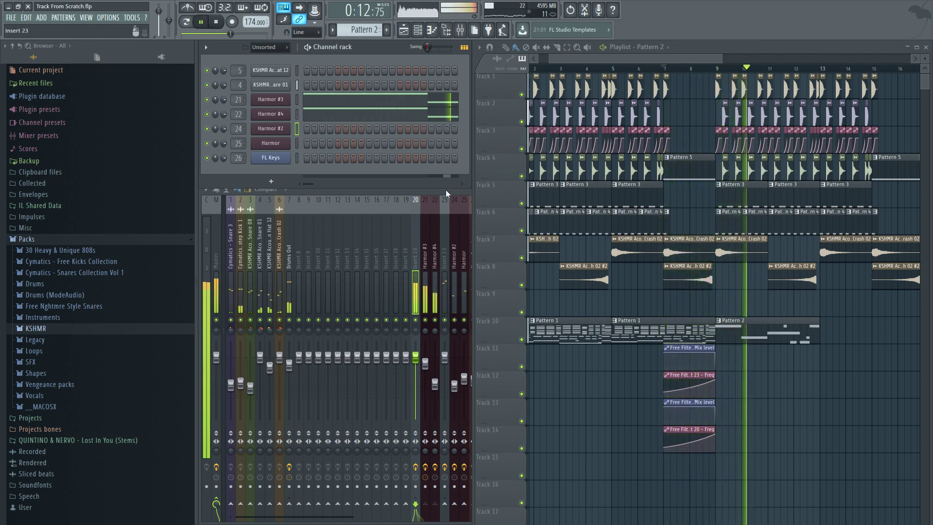
key("space")
double_click(427, 190)
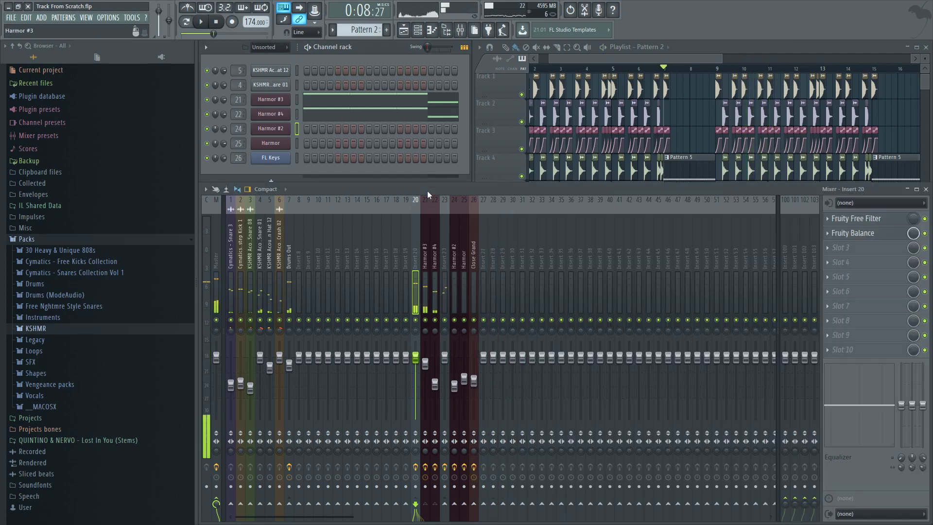
left_click(701, 118)
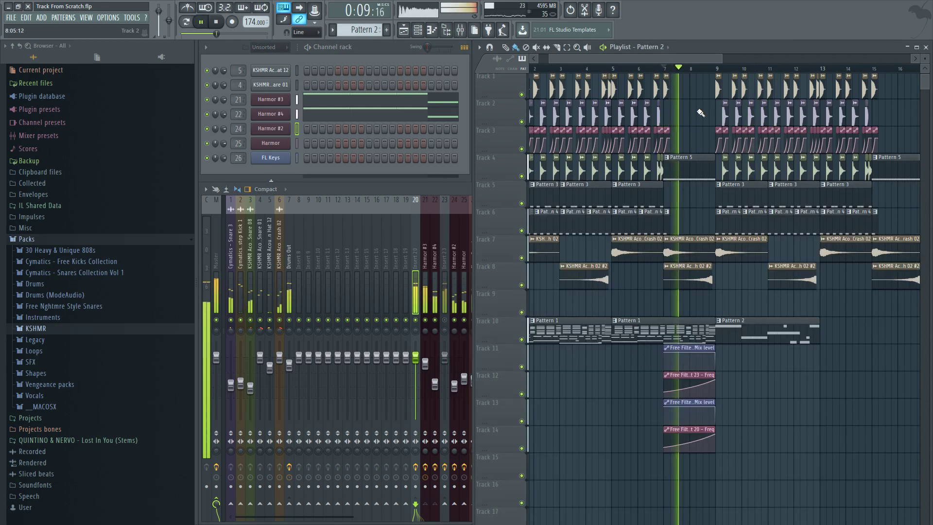
Step: Play the song from just before bar 5 and place another Pattern 2 clip on Track 10 at bar 13
scroll(701, 119, "down", 3)
left_click(583, 69)
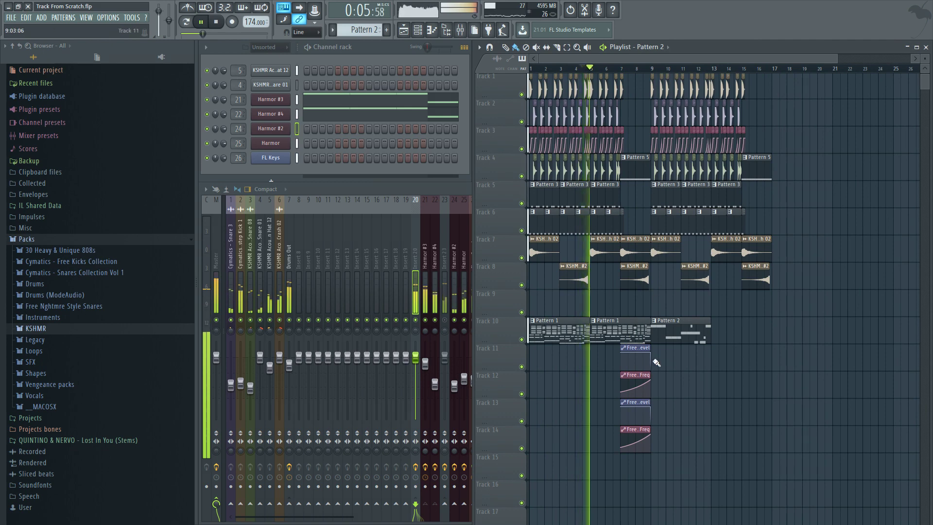
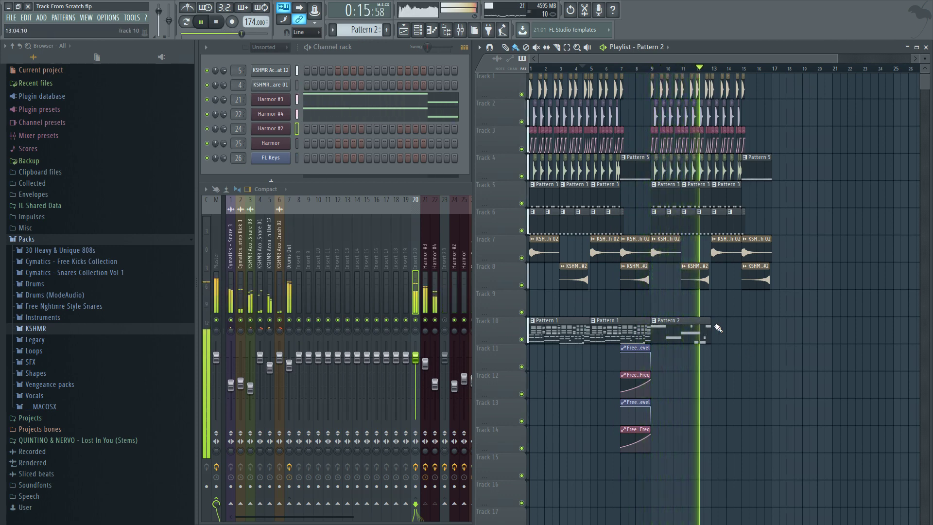
left_click(712, 326)
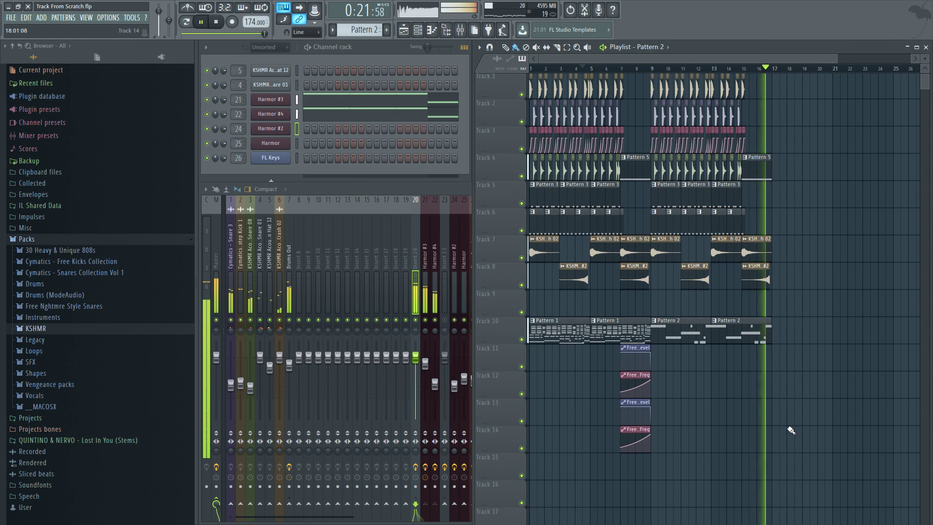
key("space")
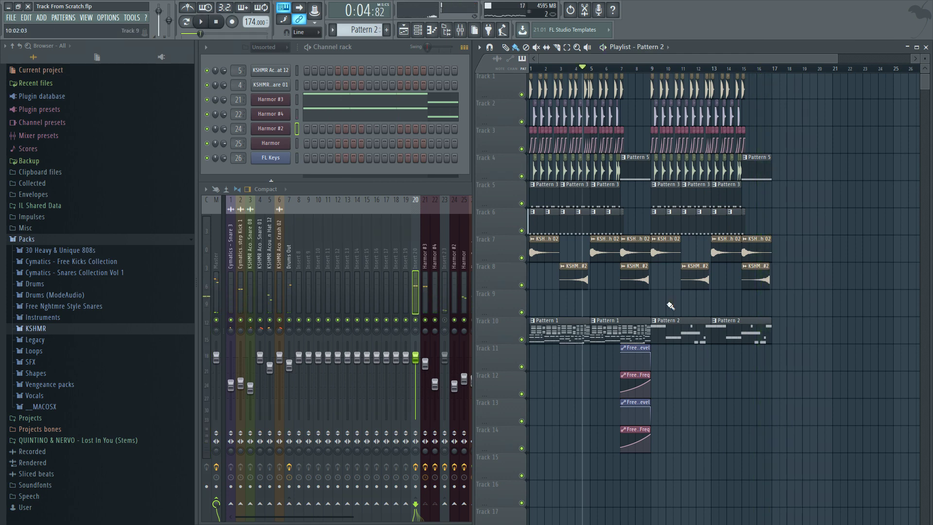
Step: Check the FL Keys piano roll in Pattern 2, close it, and make Pattern 1 the active pattern
right_click(263, 155)
left_click(311, 158)
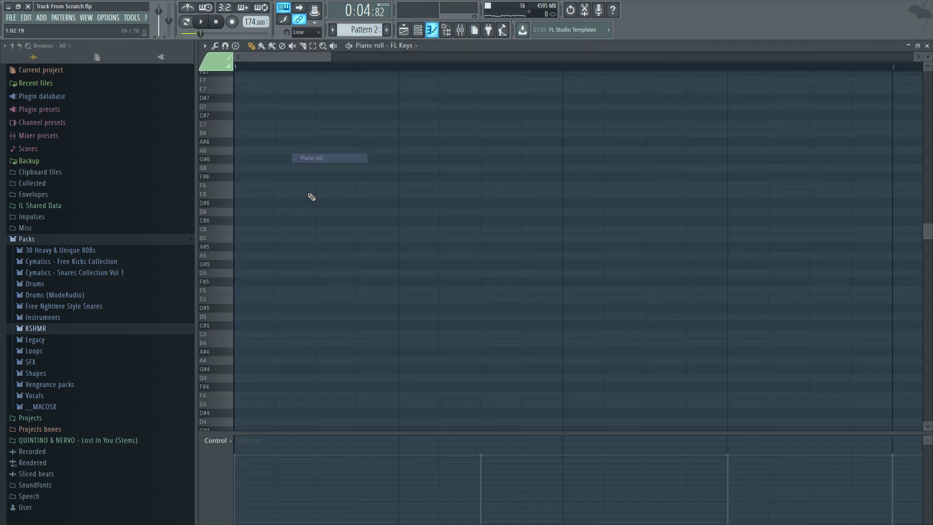
left_click_drag(258, 238, 238, 302)
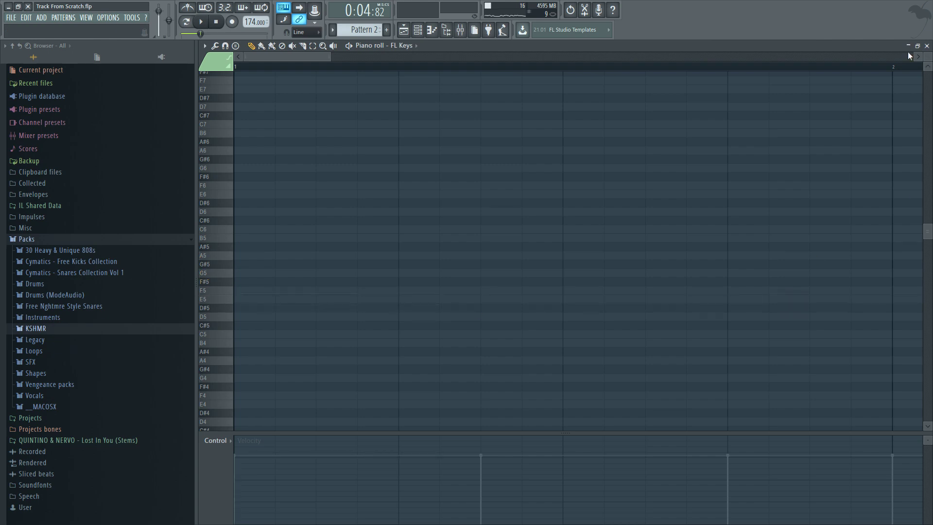
left_click(927, 46)
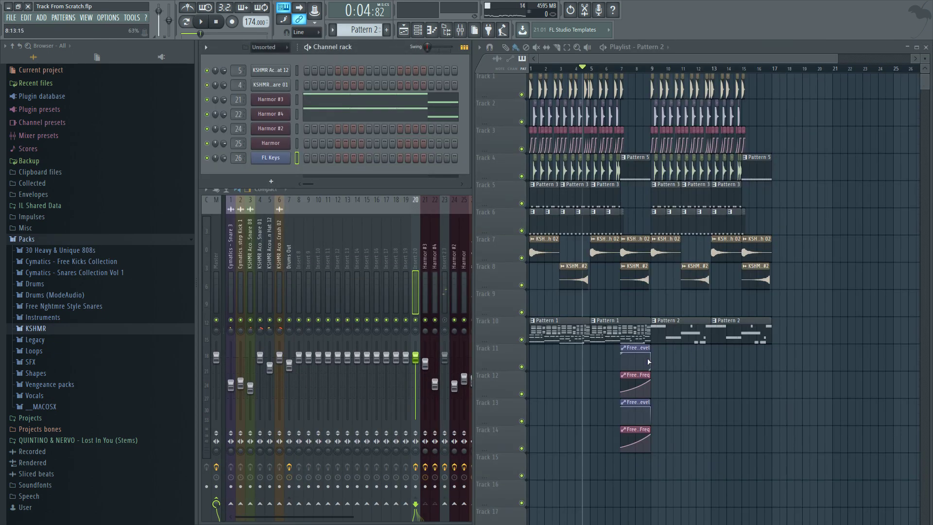
left_click(631, 335)
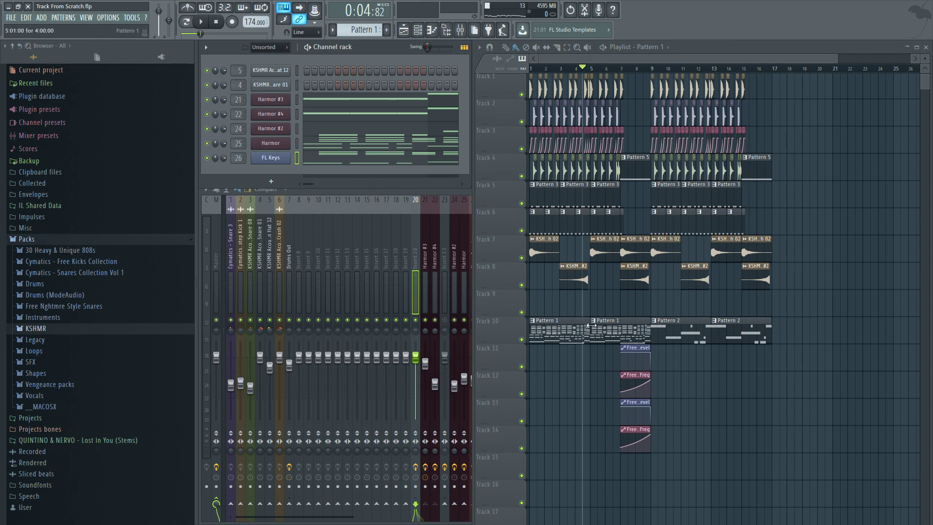
Step: Make Pattern 2 active, paste the copied Pattern 1 notes into its FL Keys channel and open that piano roll
left_click(684, 337)
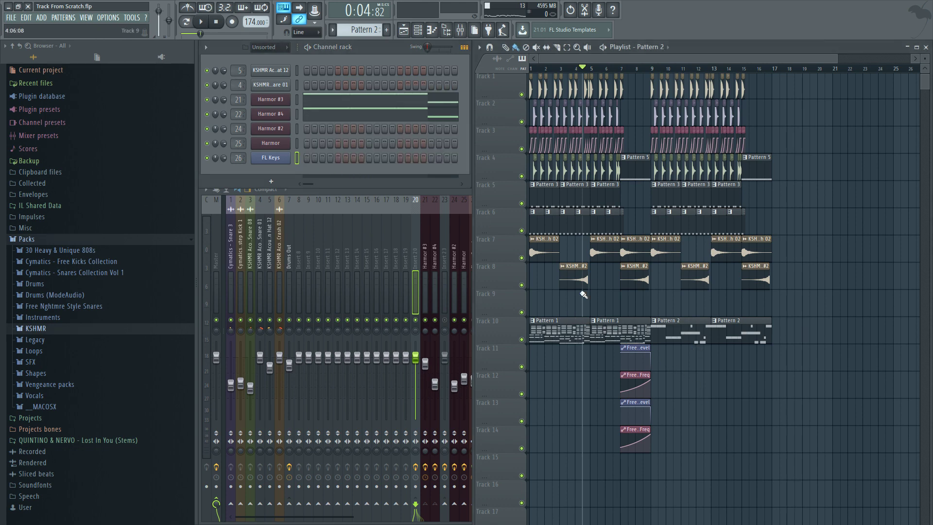
right_click(288, 157)
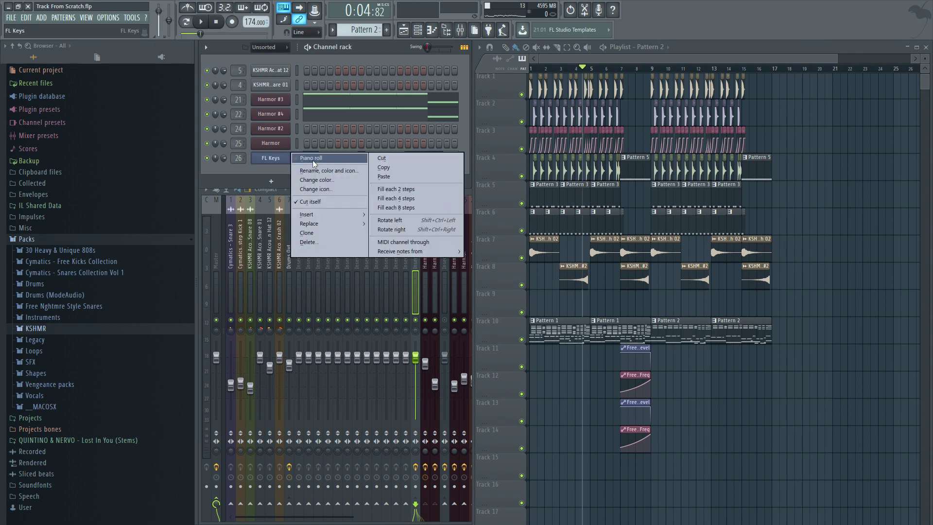
left_click(313, 160)
scroll(360, 247, "down", 3, "ctrl")
scroll(360, 246, "down", 6)
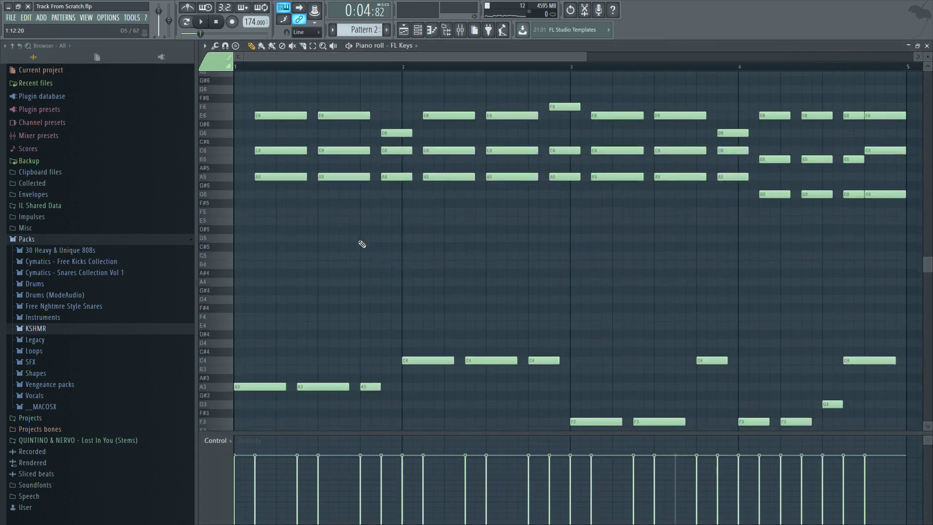
scroll(345, 246, "down", 4)
scroll(340, 245, "up", 2)
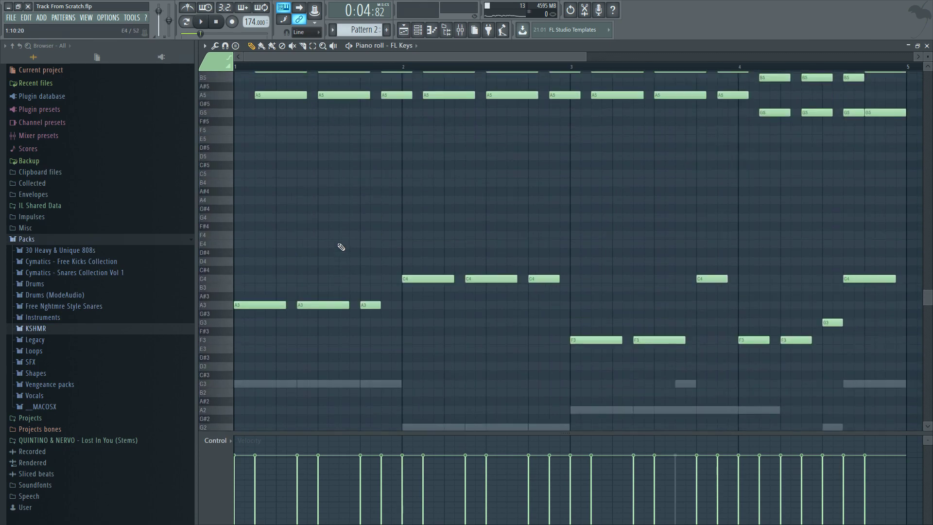
Step: Transpose the low FL Keys notes to follow the bass: bar 1 to C4, bar 2 to G3, bar 3's first two to A3
left_click_drag(381, 303, 275, 326)
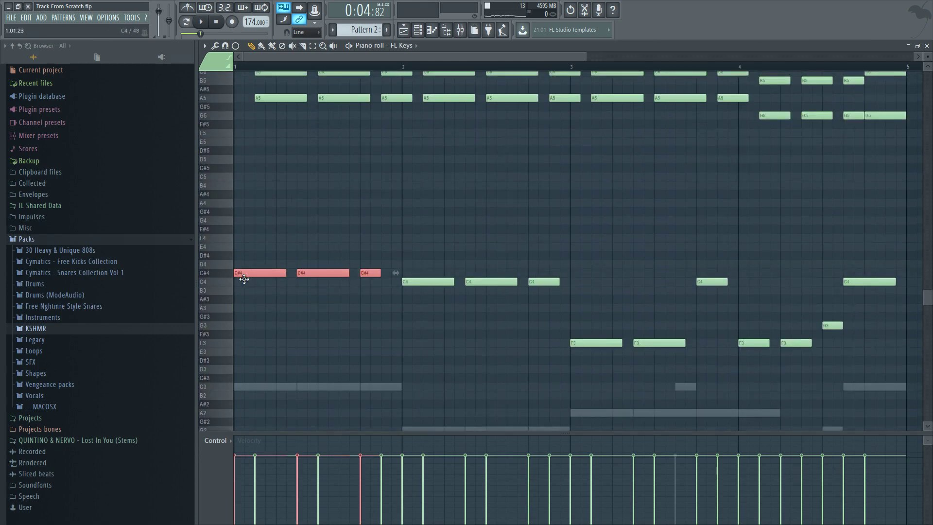
left_click_drag(244, 278, 245, 285)
left_click_drag(563, 252, 391, 321)
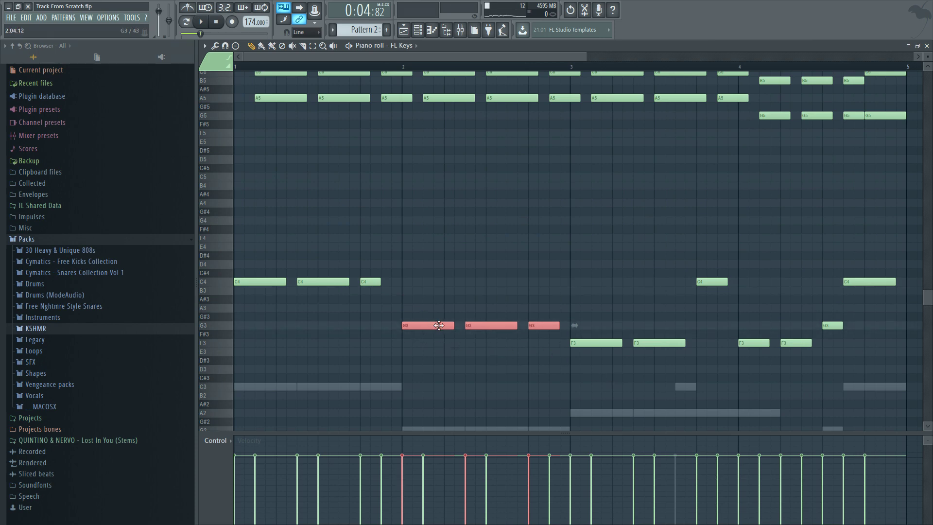
left_click_drag(552, 355, 674, 332)
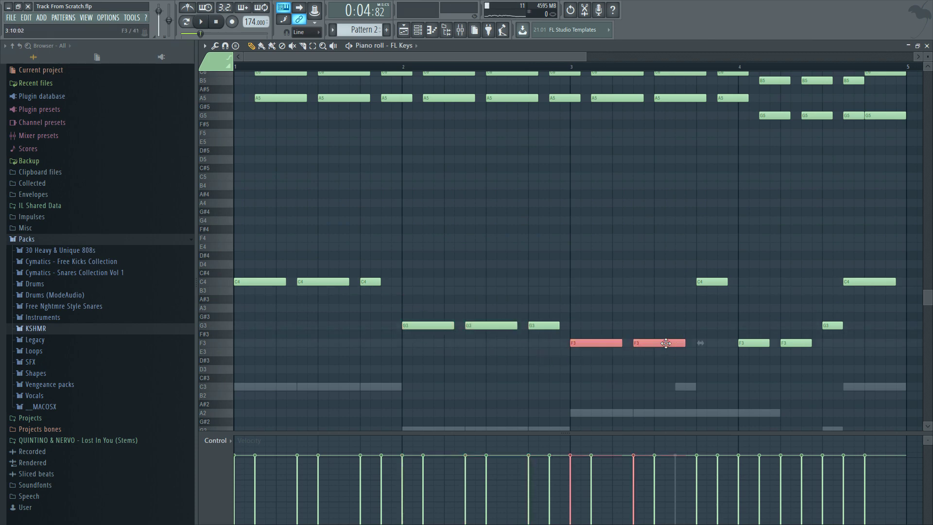
left_click(691, 364)
Step: Delete all the upper chord notes in the FL Keys piano roll, keeping only the low bass notes
scroll(604, 327, "up", 4)
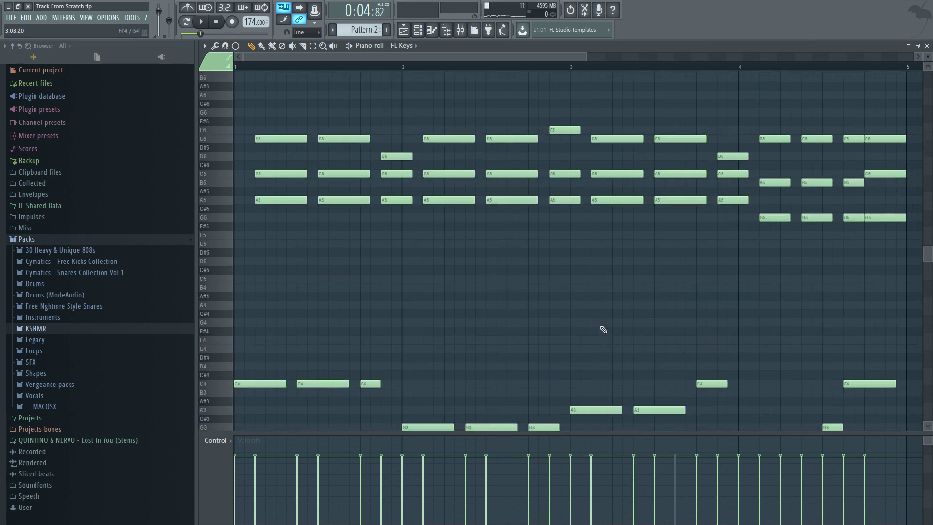
scroll(349, 246, "down", 3)
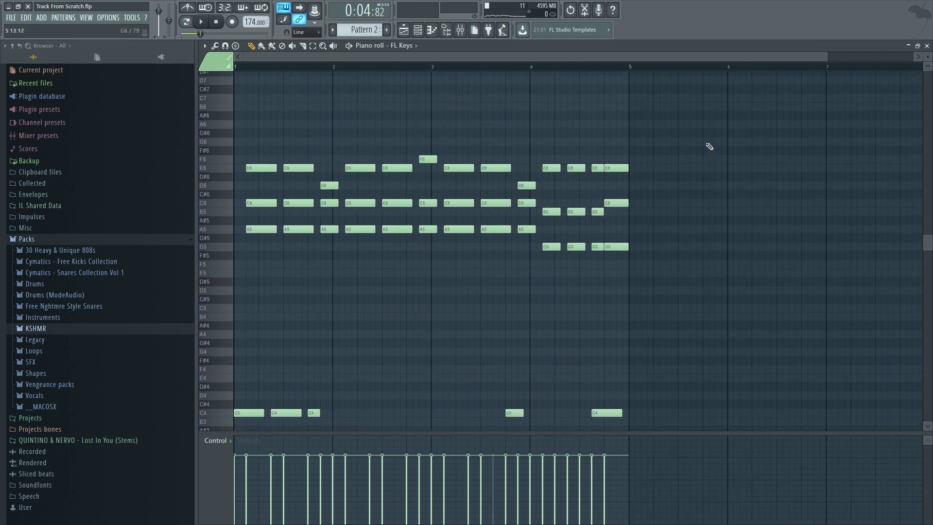
left_click_drag(709, 139, 173, 313)
key("Delete")
Step: Play the song into the second section, close the piano roll while listening, and stop playback
scroll(368, 348, "up", 4)
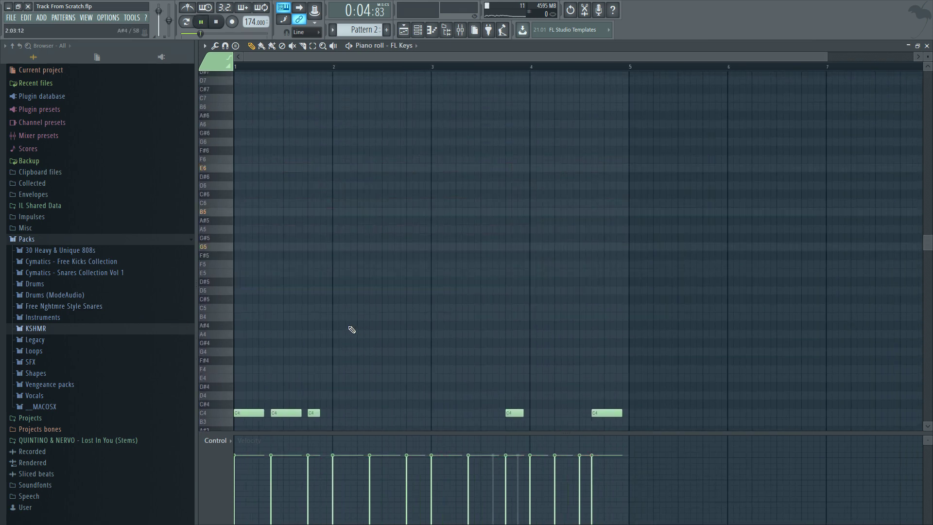
scroll(334, 309, "down", 4)
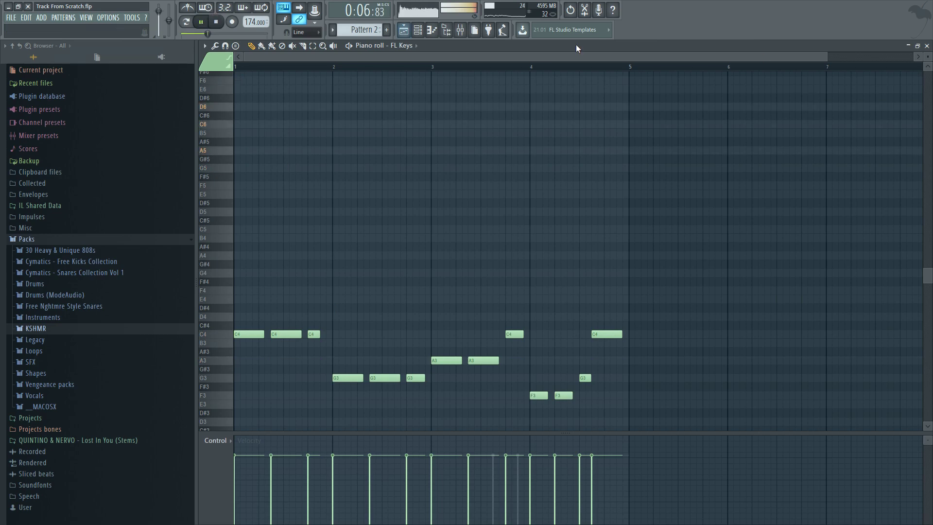
left_click(926, 45)
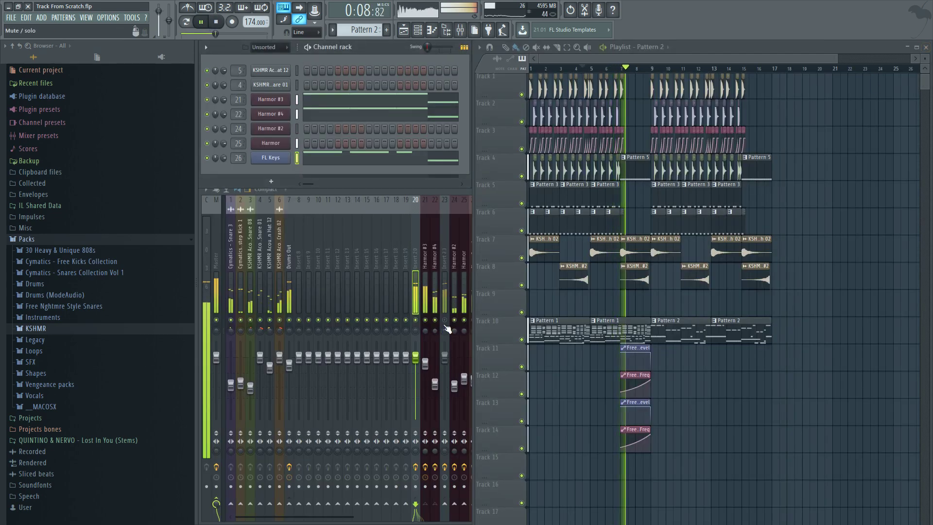
left_click(895, 132)
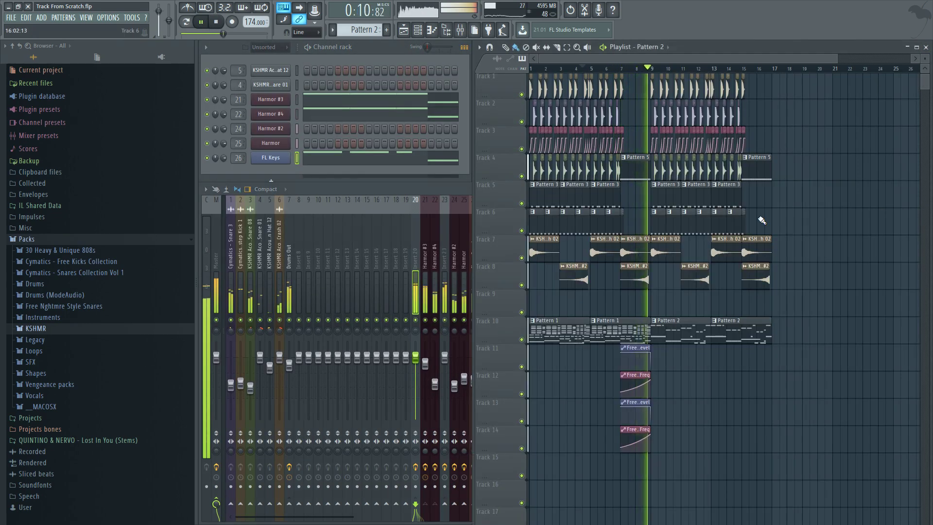
key("space")
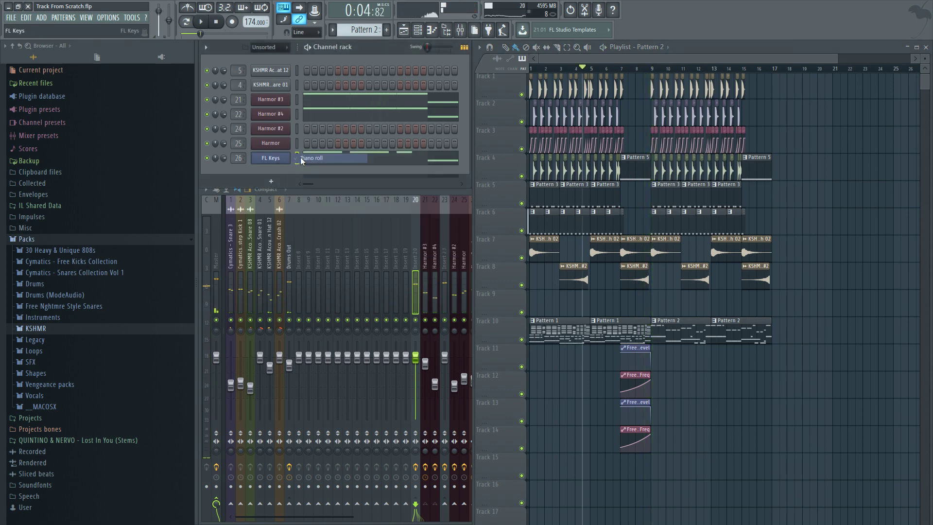
Step: Add a C5, E5 and G5 chord at the start of bar 1 in FL Keys and set song playback to start from bar 9
left_click(306, 158)
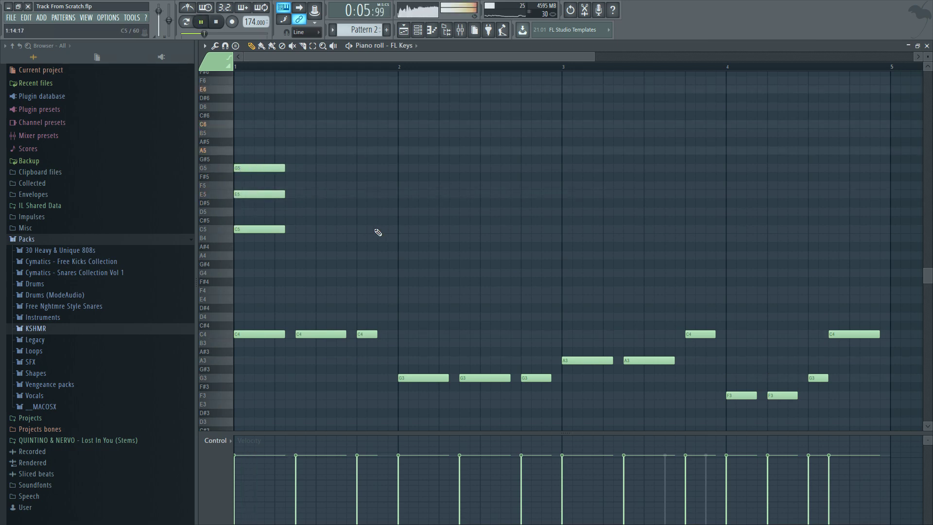
left_click(926, 46)
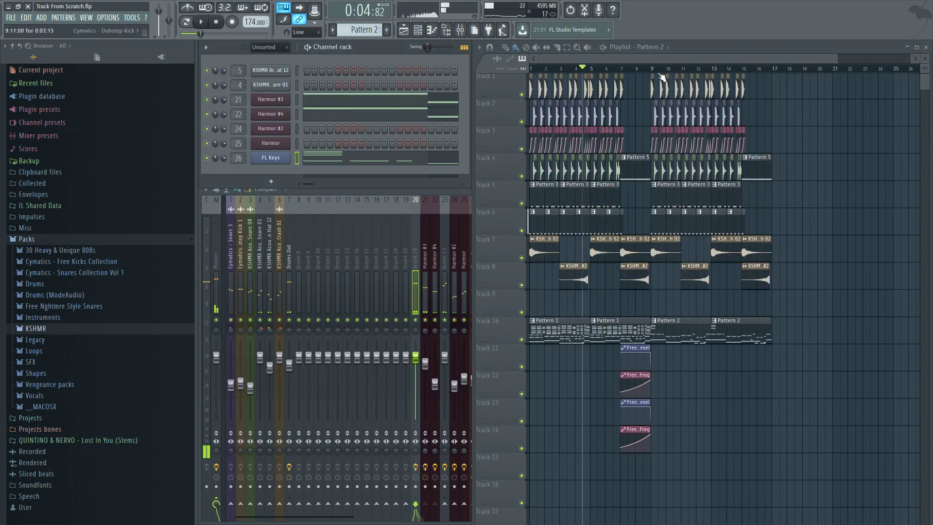
key("space")
right_click(287, 158)
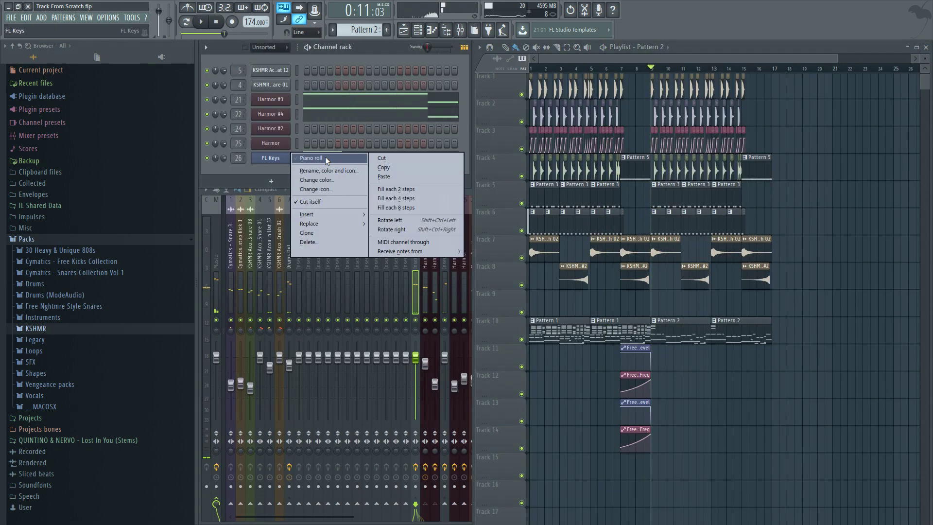
left_click(326, 159)
Step: Copy the bar 1 chord beside itself, audition different start positions, and place the copy just after the first chord ends
left_click_drag(336, 285, 405, 173)
key("space")
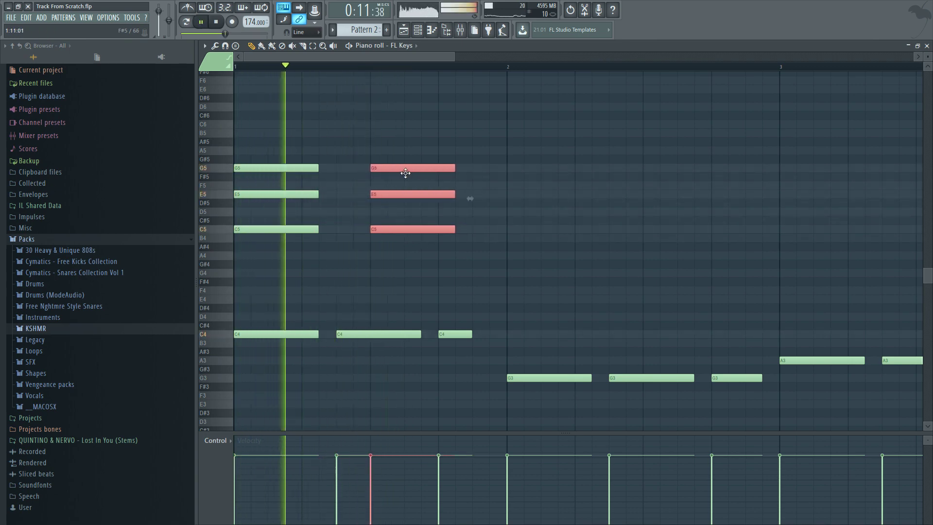
key("space")
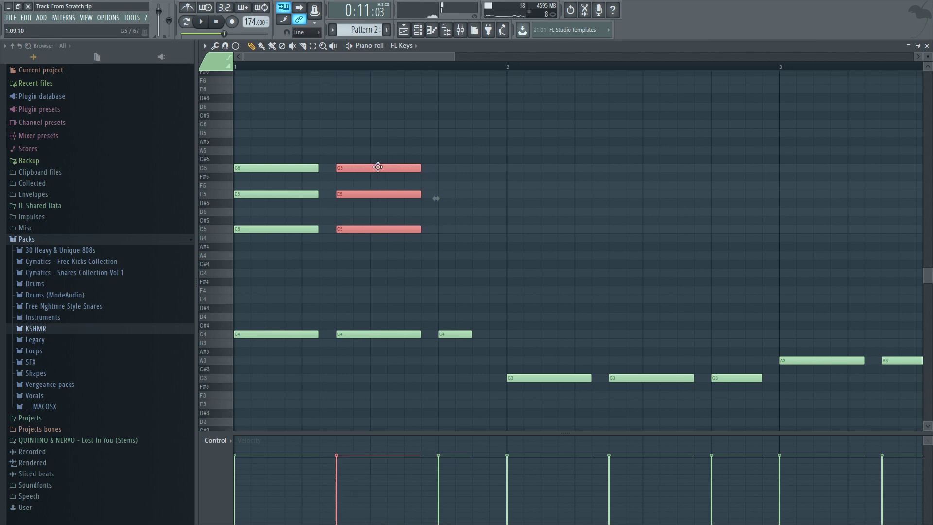
left_click_drag(388, 167, 405, 168)
key("space")
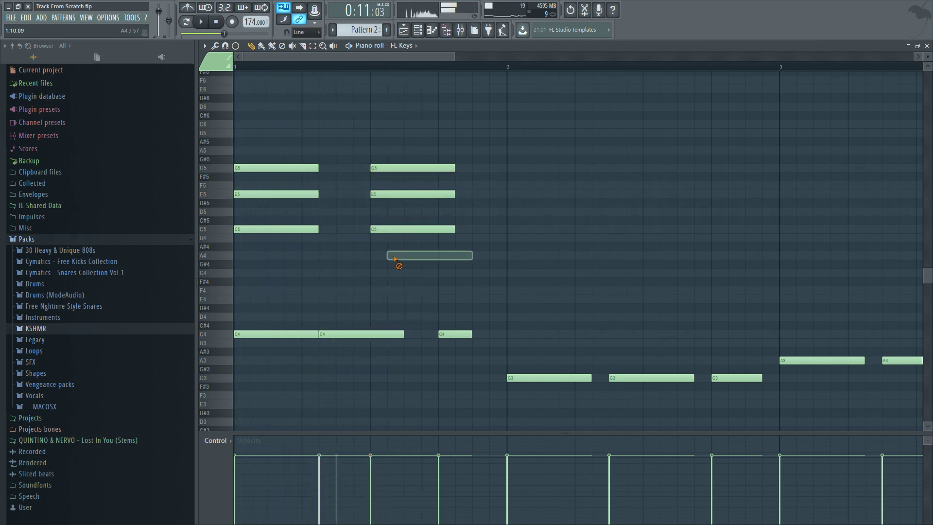
left_click_drag(395, 259, 452, 158)
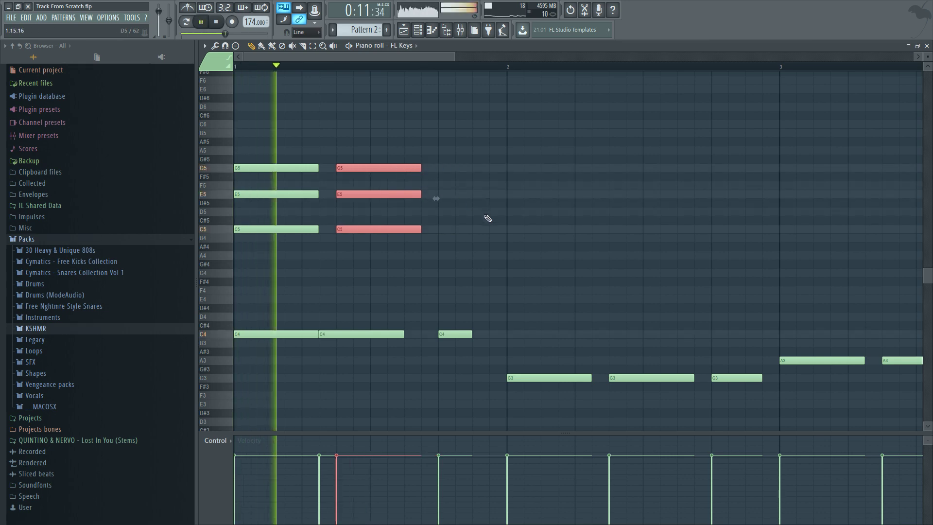
scroll(461, 286, "down", 2)
key("space")
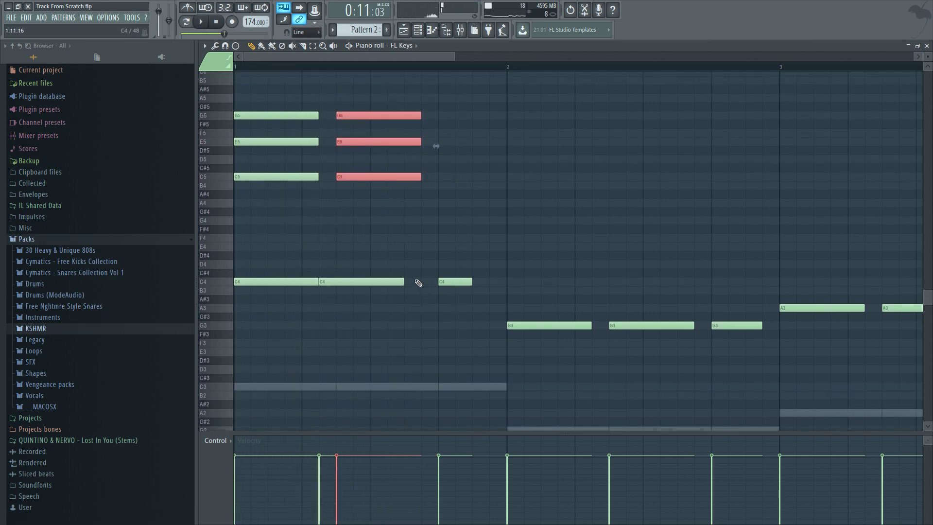
Step: Add a third copy of the chord over bar 1's last C4 bass note and trim it to end at bar 2
left_click_drag(421, 216, 467, 117)
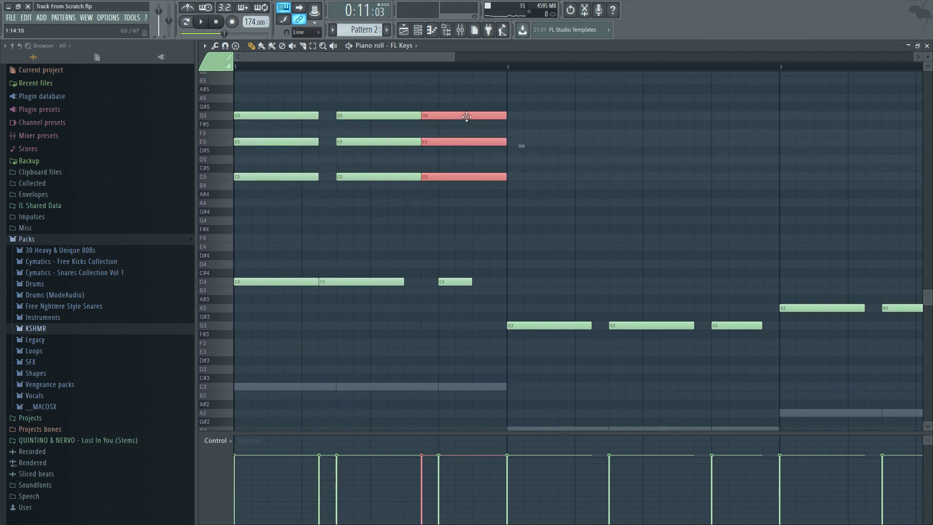
key("space")
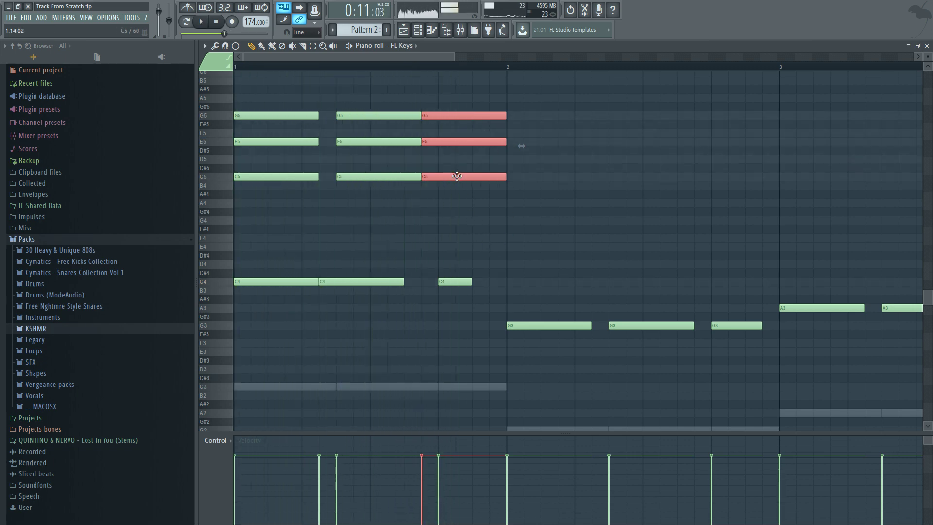
left_click_drag(457, 178, 491, 177)
key("space")
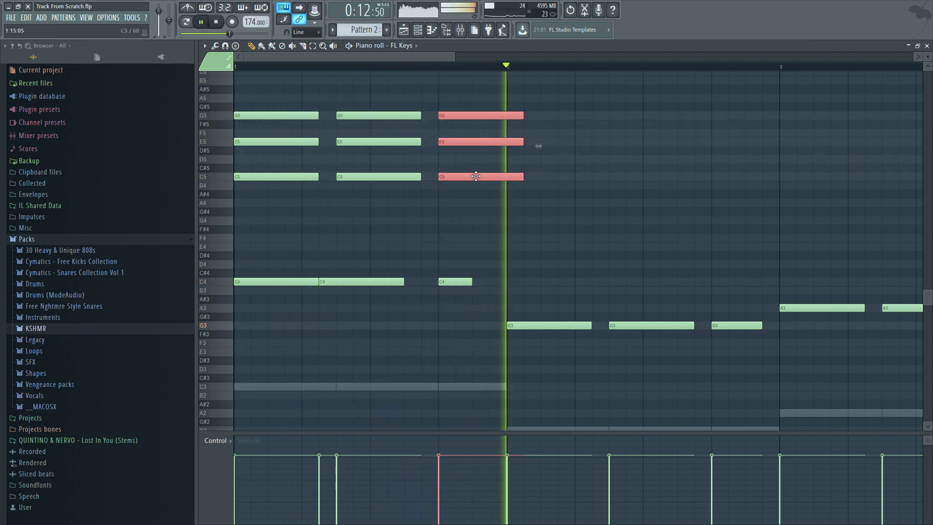
key("space")
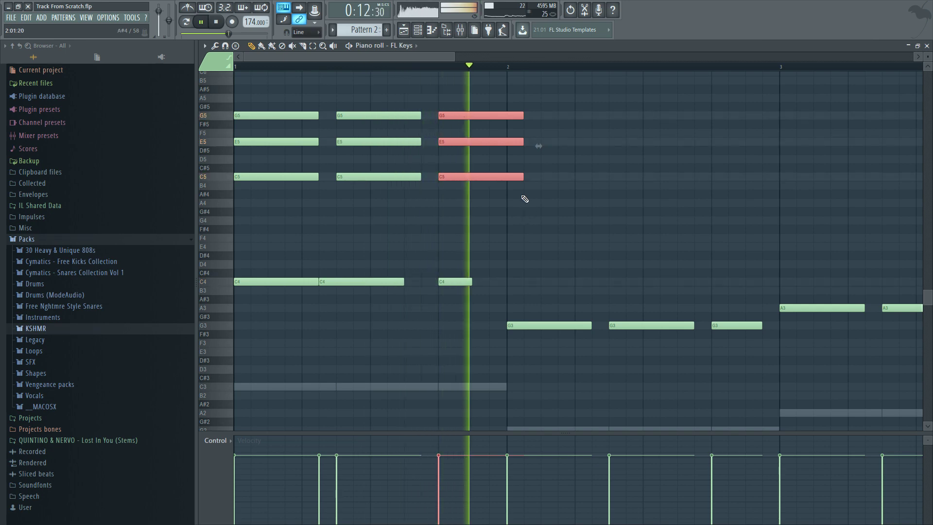
key("space")
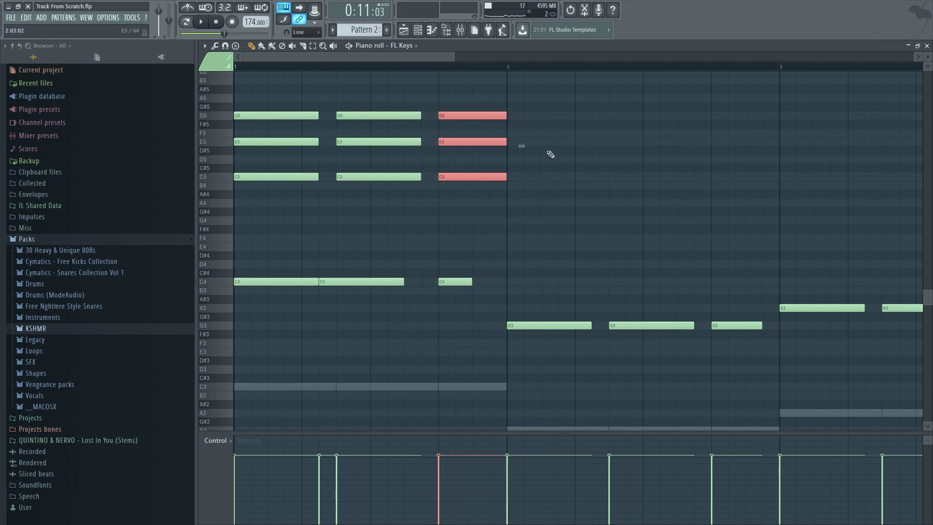
Step: Copy the three bar 1 chords into bar 2, change their notes to B4, D5 and G5, and play them back
scroll(538, 202, "up", 2)
scroll(521, 219, "down", 3)
scroll(486, 194, "up", 3)
left_click_drag(469, 146, 447, 264)
key("space")
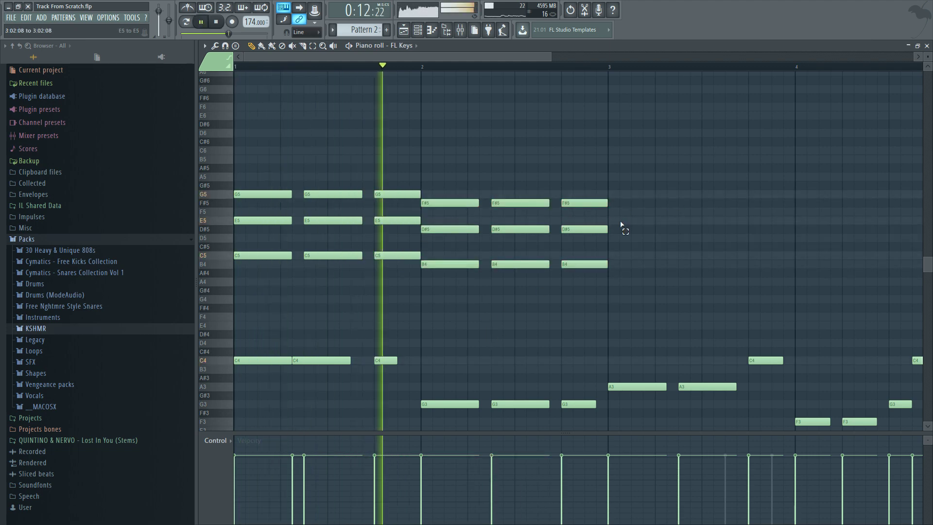
left_click_drag(630, 217, 438, 237)
left_click_drag(638, 182, 425, 190)
key("space")
key("space")
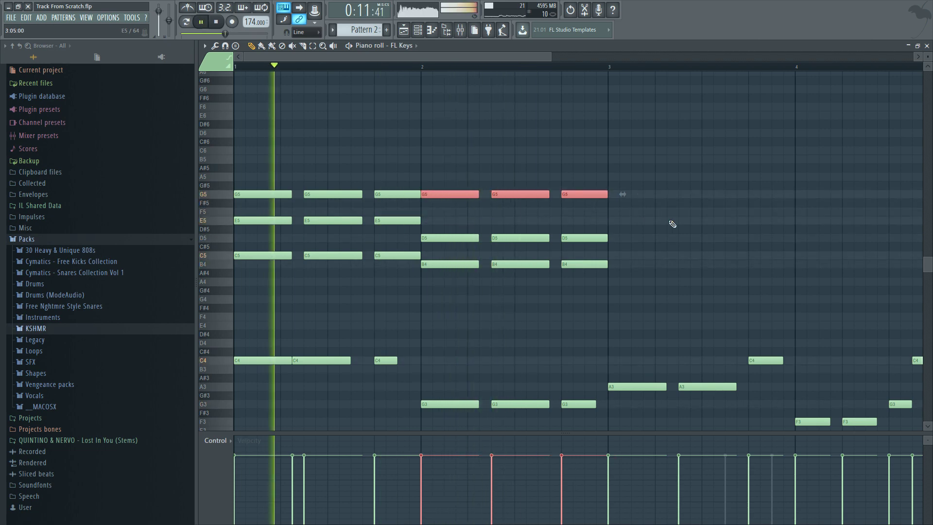
Step: Copy the three bar 2 chords into bar 3, one semitone higher
left_click(694, 229)
scroll(662, 256, "down", 2, "ctrl")
scroll(632, 262, "down", 3)
scroll(537, 274, "up", 2)
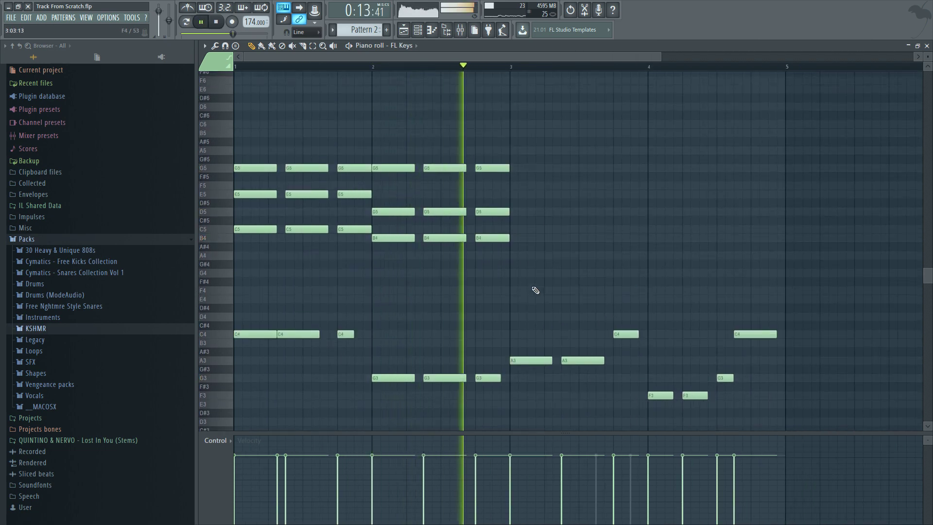
key("space")
left_click_drag(523, 276, 391, 158)
left_click_drag(382, 238, 523, 230)
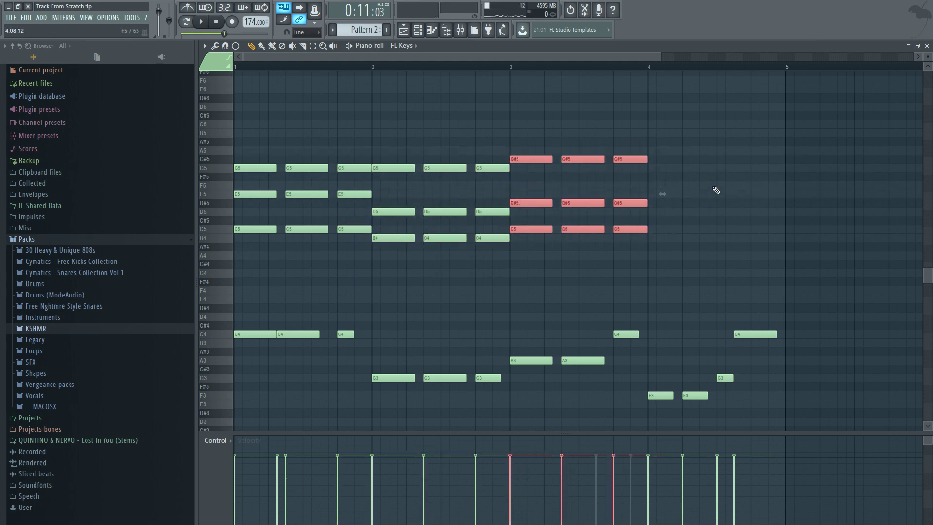
left_click(716, 190)
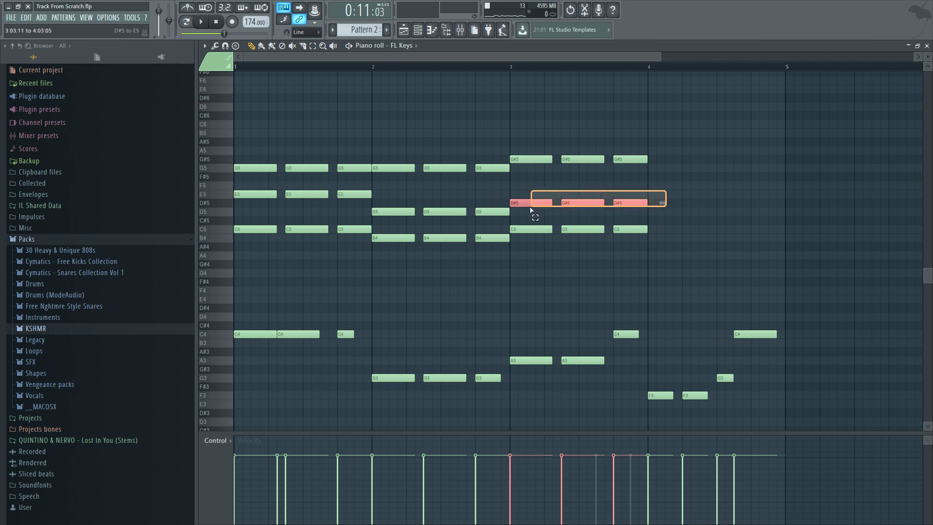
Step: Change the bar 3 chord notes to A4, C5 and E5 and play them back
left_click_drag(659, 149, 525, 253)
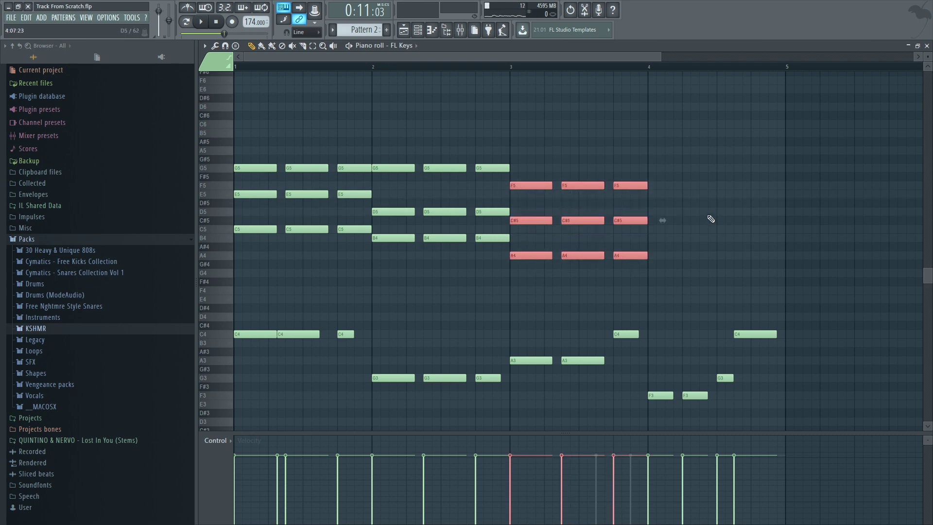
left_click_drag(711, 219, 530, 221)
left_click_drag(639, 189, 535, 198)
key("space")
Step: Copy the bar 3 chords into bar 4, change their notes to F4, A4 and C5, and play the progression
left_click_drag(714, 173, 670, 292)
key("space")
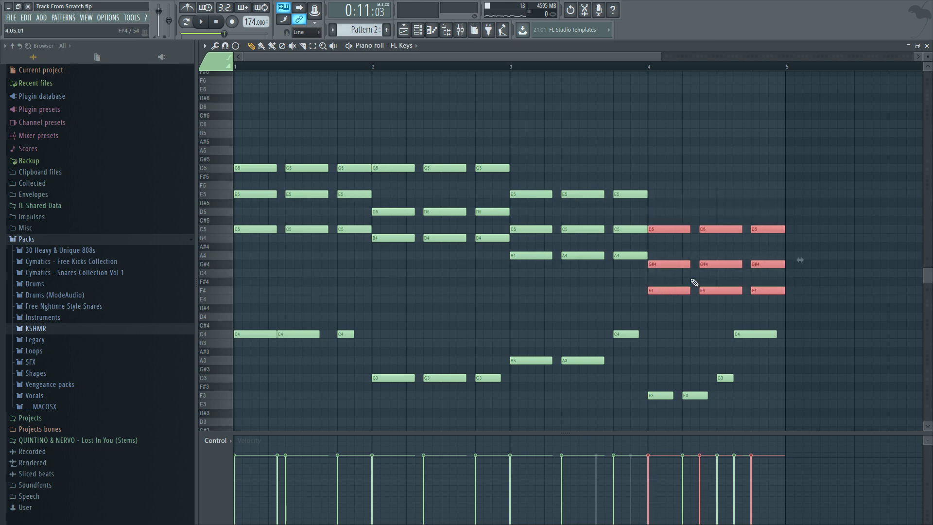
left_click_drag(801, 252, 679, 266)
key("space")
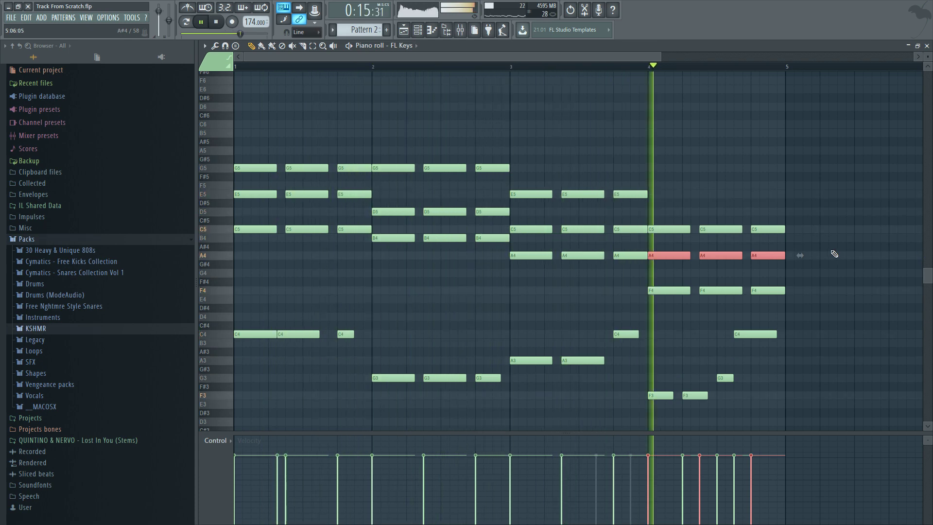
Step: Close the FL Keys piano roll and play the arrangement from before bar 9 into the second section
key("ctrl+d")
scroll(834, 254, "down", 2)
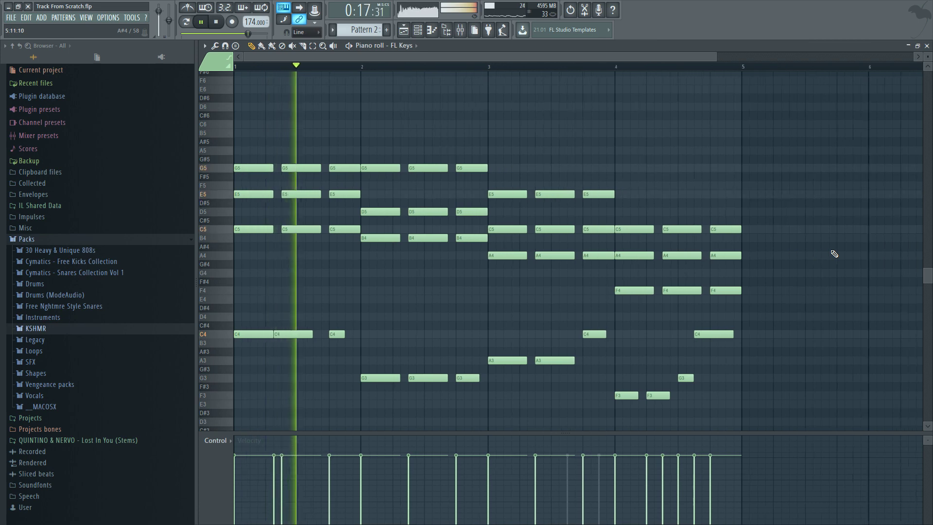
scroll(758, 234, "down", 3)
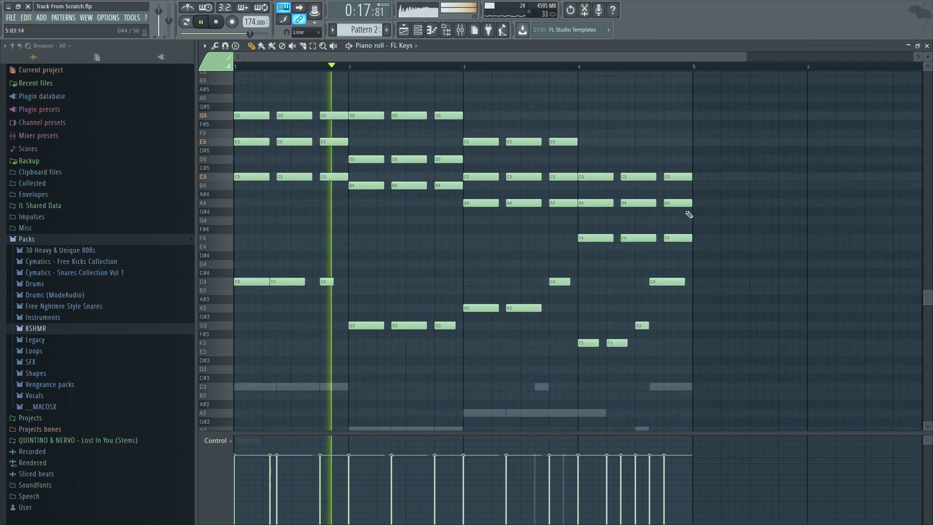
left_click(927, 46)
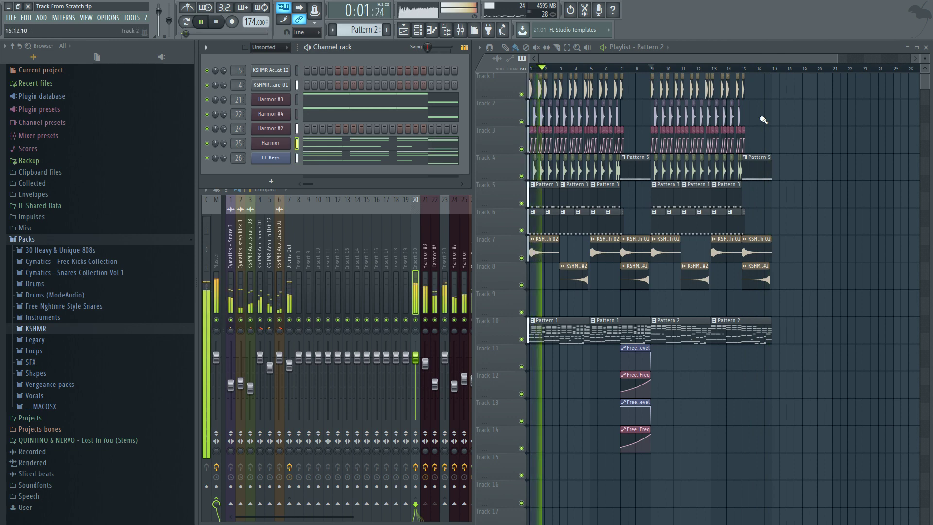
left_click(636, 73)
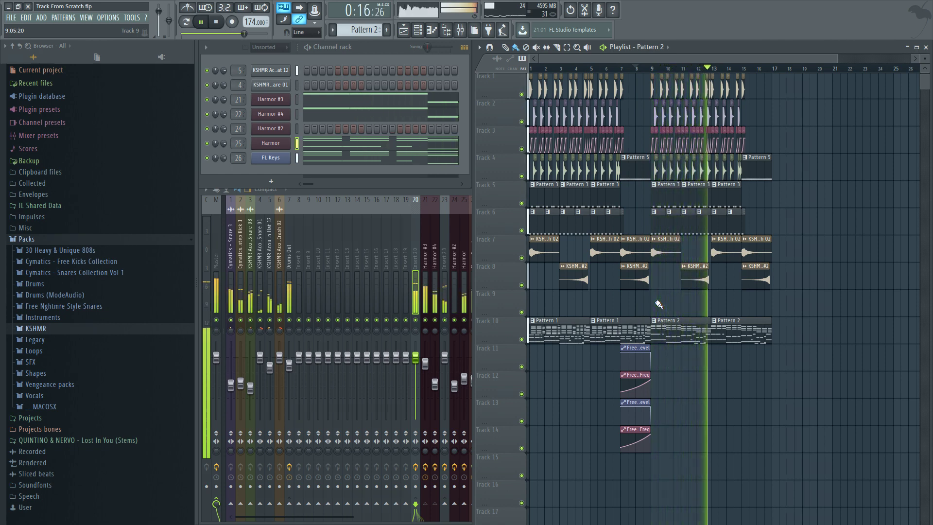
key("space")
Step: Open Harmor #2's piano roll and fill bar 1 with a two-step-per-note C5, E5, G5 arpeggio, deleting the extra G5 in bar 2
right_click(280, 129)
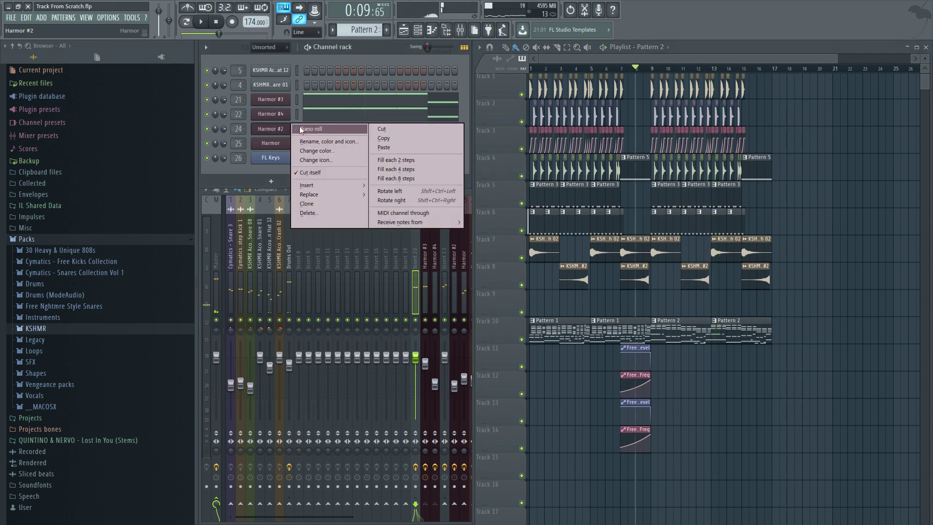
left_click(308, 130)
scroll(245, 202, "down", 3)
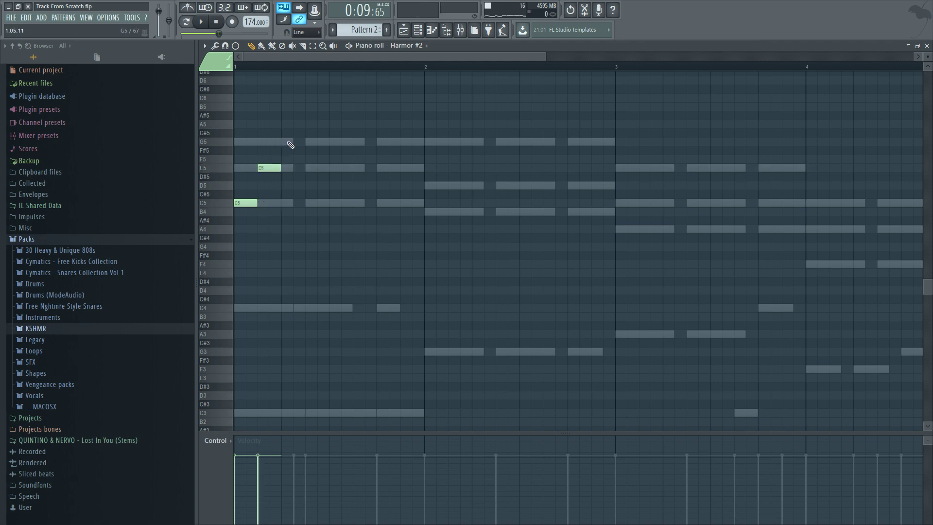
left_click_drag(329, 122, 221, 265)
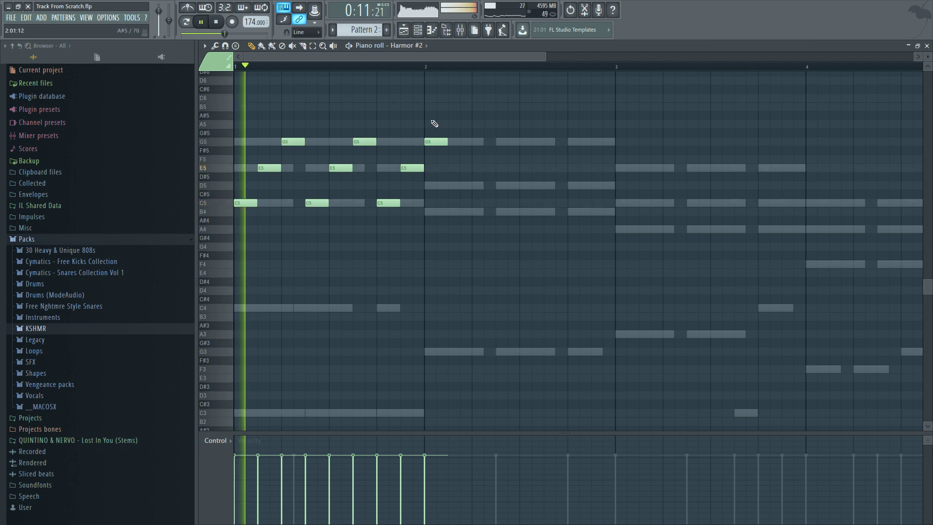
right_click(436, 142)
key("space")
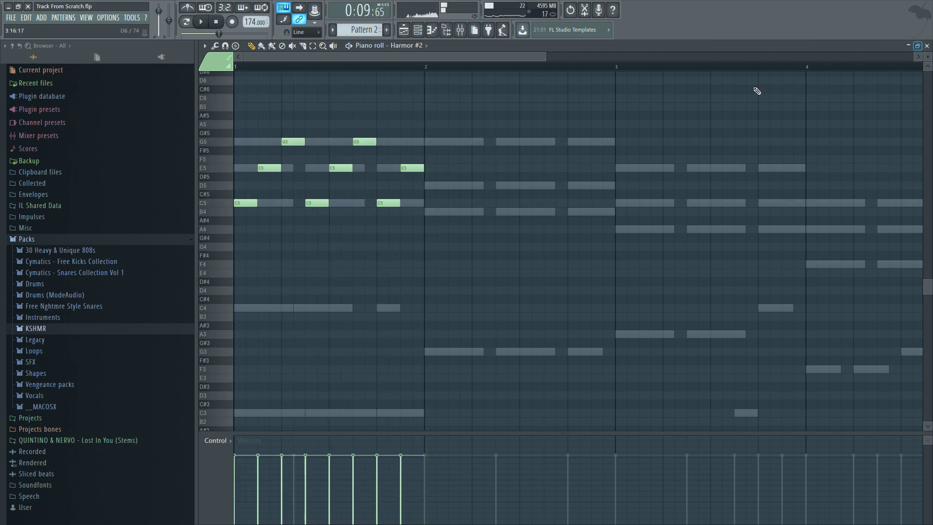
Step: Raise all the Harmor #2 arpeggio notes by one octave and play them back
key("ctrl+a")
key("ctrl+Up")
key("space")
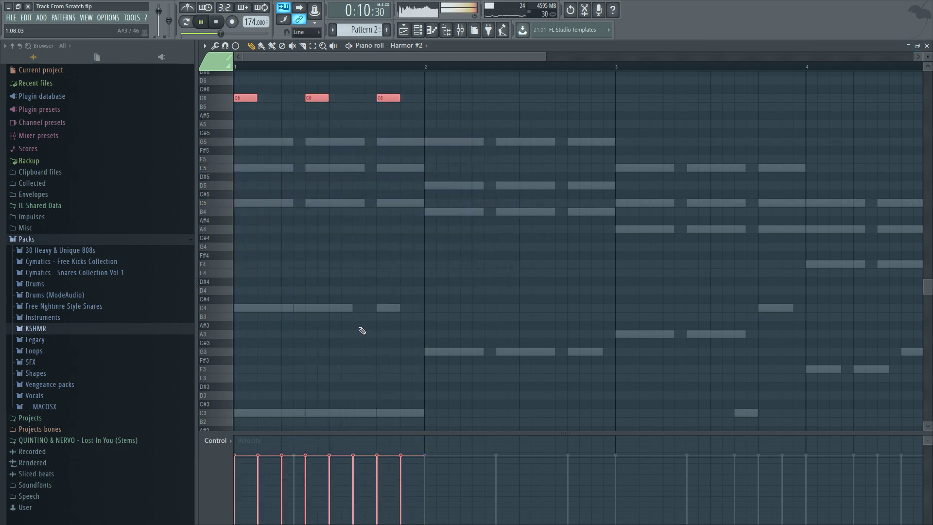
scroll(398, 329, "up", 3)
key("ctrl+d")
key("space")
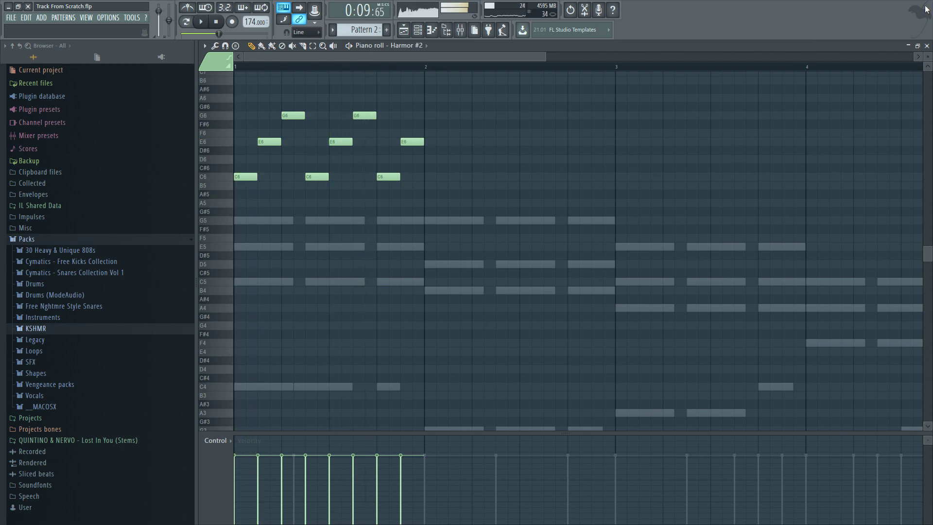
Step: Close the piano roll, play the arrangement around bar 9, and play Pattern 2 alone in pattern mode
left_click(927, 45)
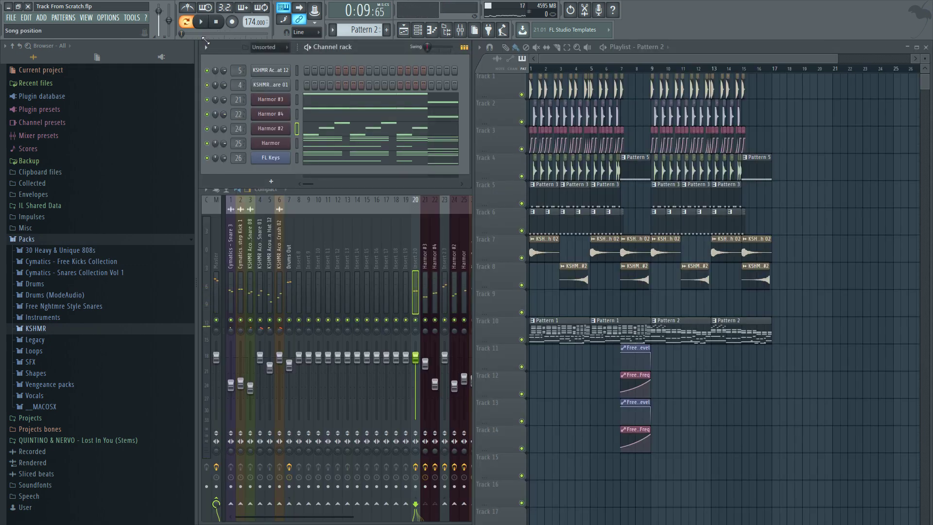
key("space")
scroll(690, 205, "up", 3)
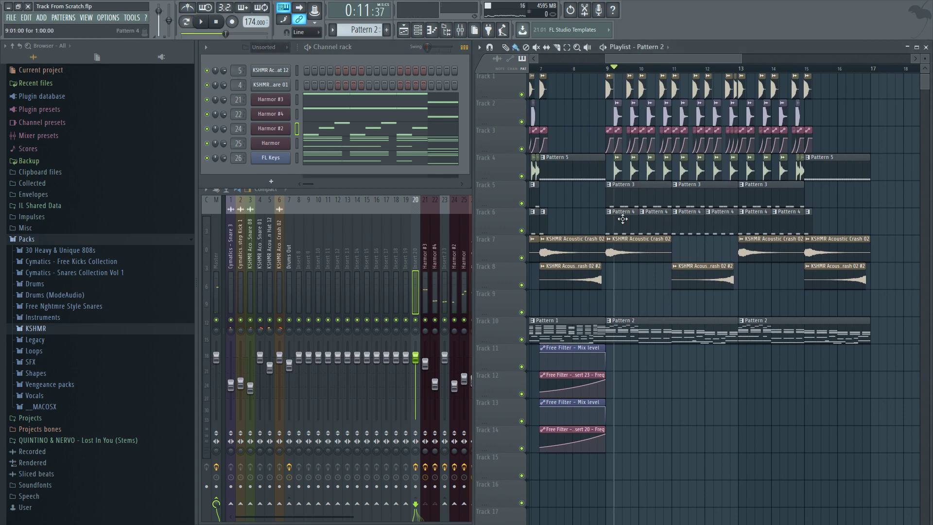
scroll(611, 125, "up", 3)
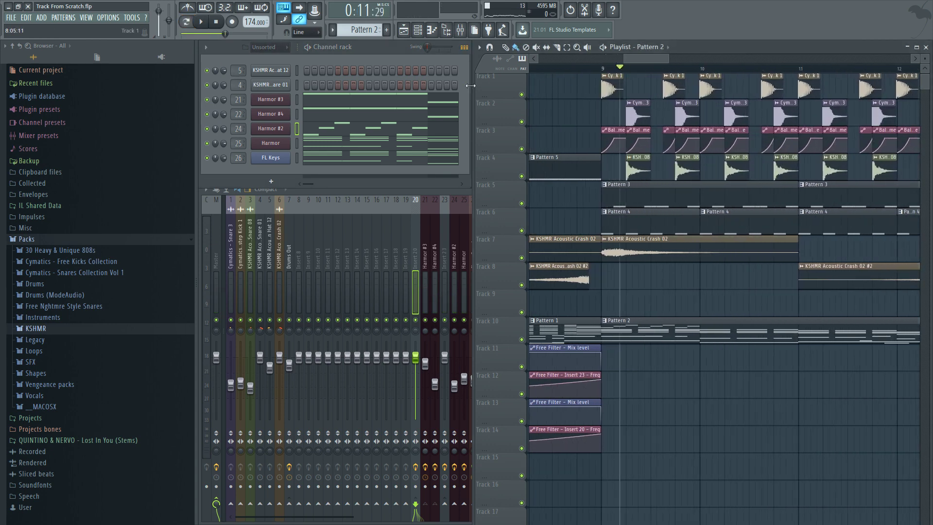
key("space")
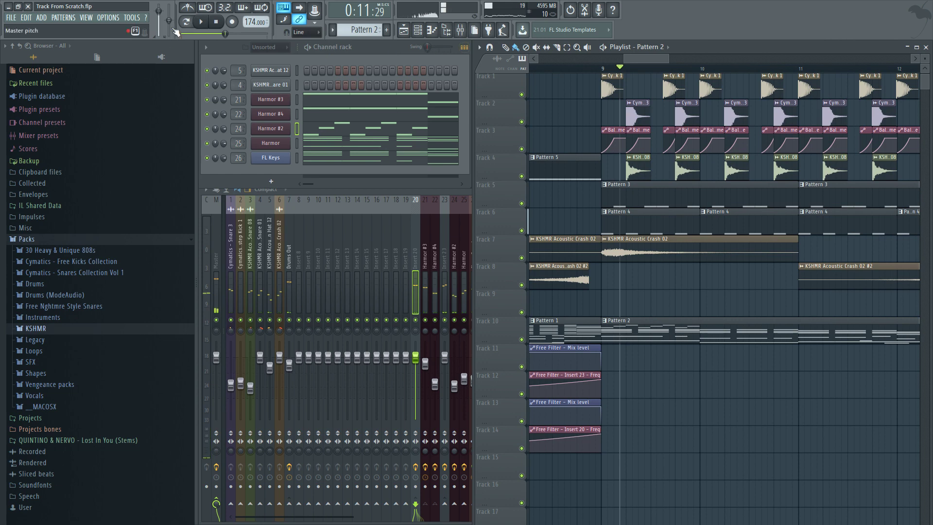
left_click(194, 19)
key("space")
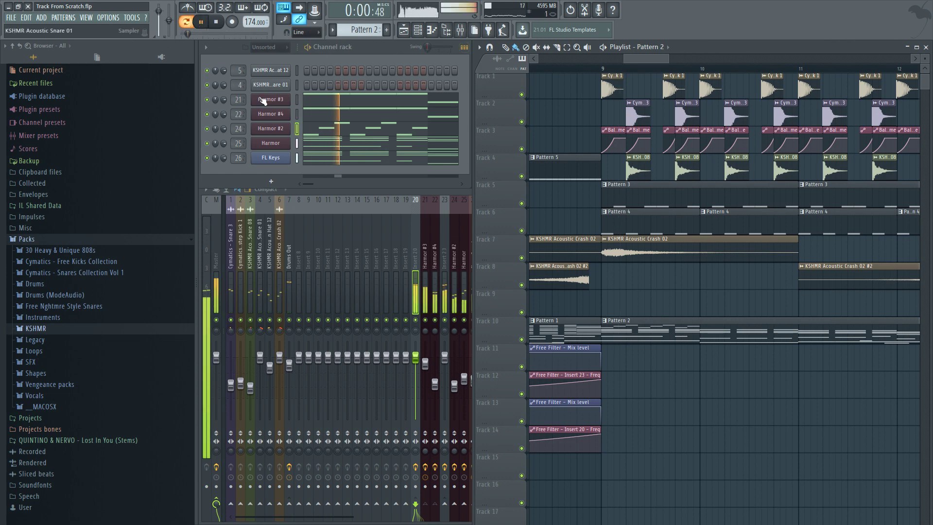
Step: Reopen Harmor #2's piano roll and thin the arpeggio to one C6 and one E6 note, lengthening the C6 to four steps
right_click(277, 126)
left_click(292, 129)
key("space")
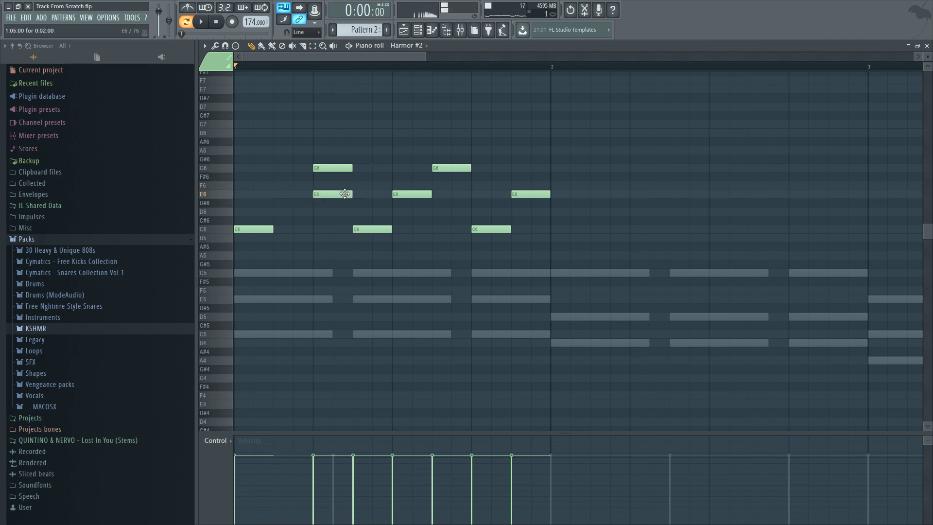
key("space")
right_click(333, 167)
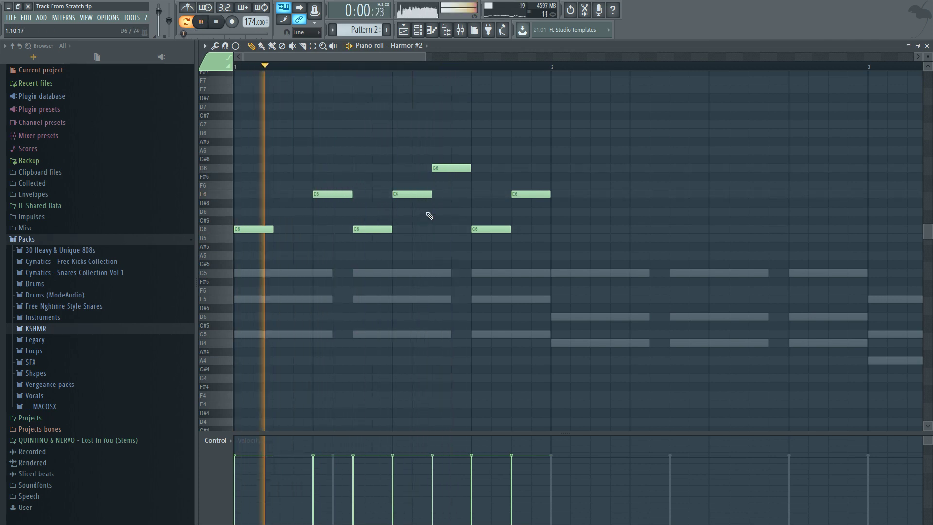
right_click(424, 194)
right_click(450, 171)
key("space")
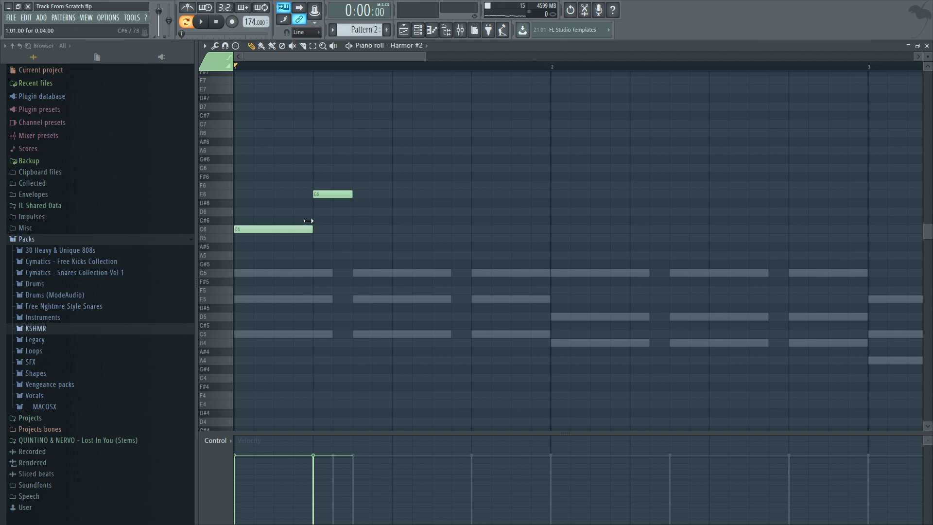
Step: Move the C6 note to step 3 of bar 1, replace the E6 with a C6 at step 6, and audition the rhythm
left_click_drag(316, 229, 356, 229)
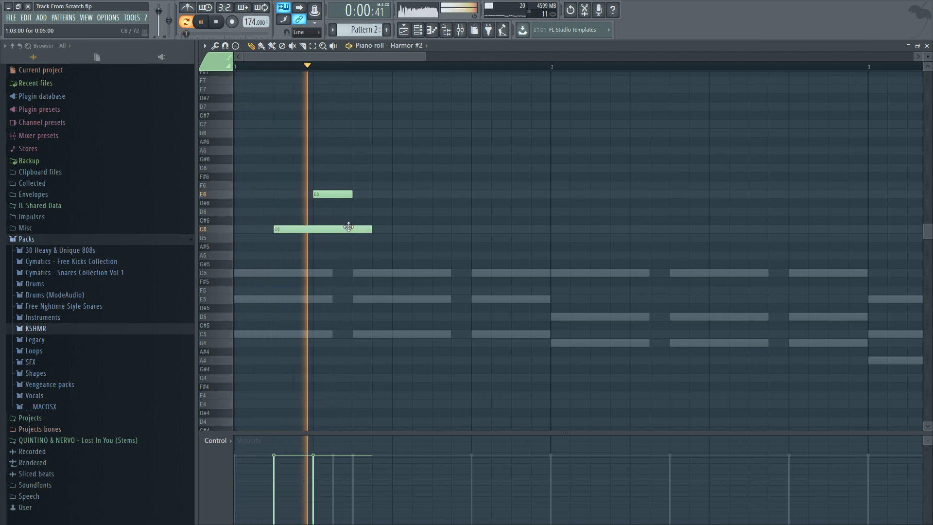
key("space")
key("space")
left_click_drag(430, 200, 345, 251)
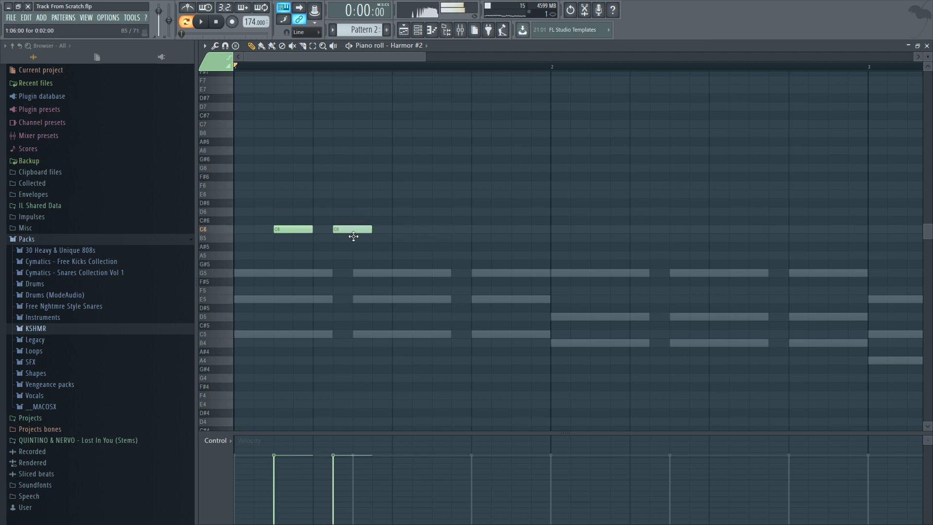
key("space")
key("space")
key("space")
Step: Move the second C6 to step 9, add a G5 at step 13 and a C6 at step 15, and play the bar
left_click_drag(351, 232, 417, 230)
key("space")
key("space")
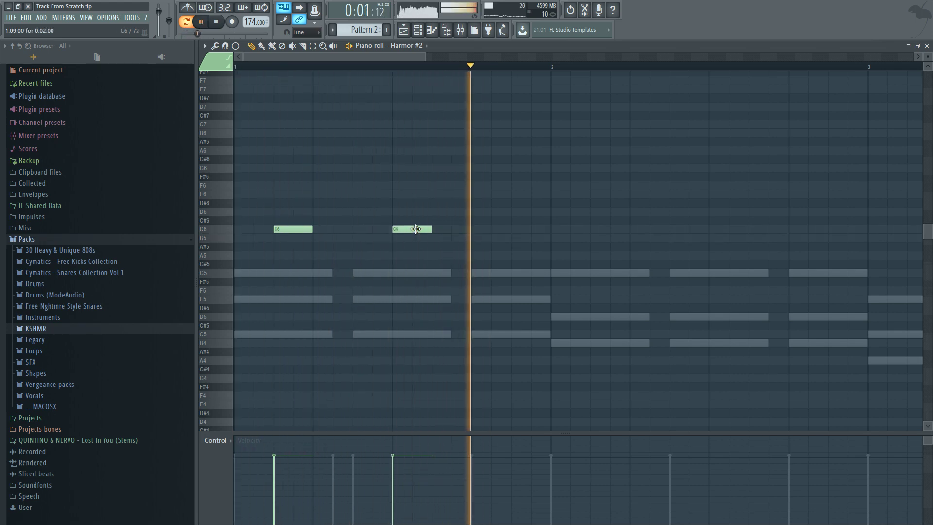
key("space")
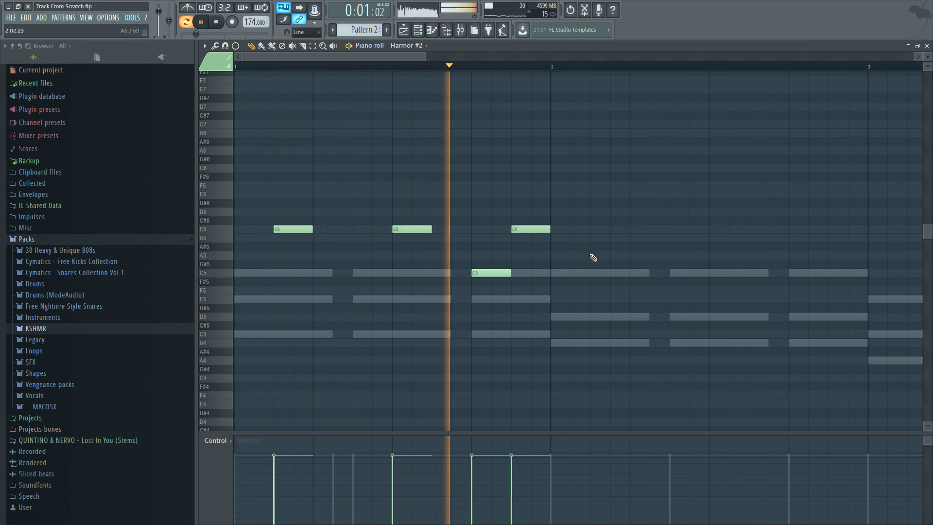
key("space")
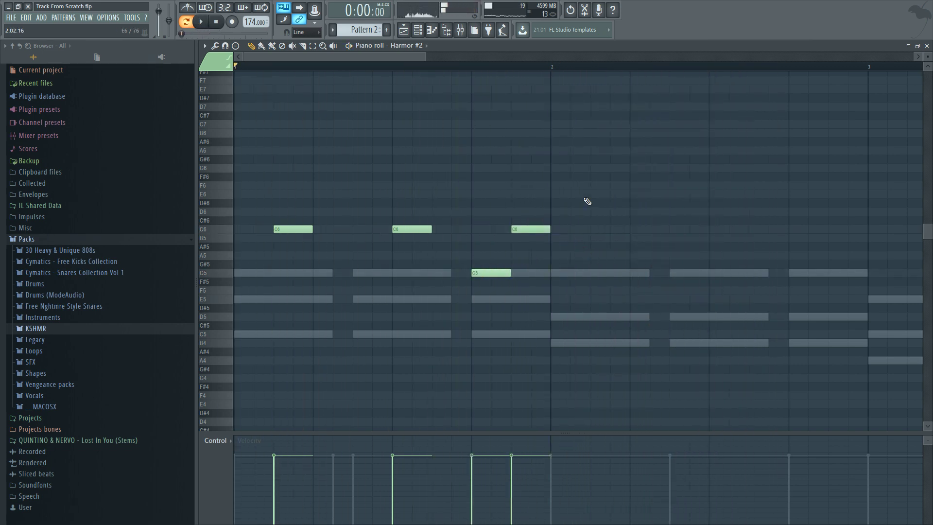
Step: Close the piano roll and play the arrangement in song mode to hear the Harmor #2 melody in the second section
left_click_drag(591, 189, 234, 302)
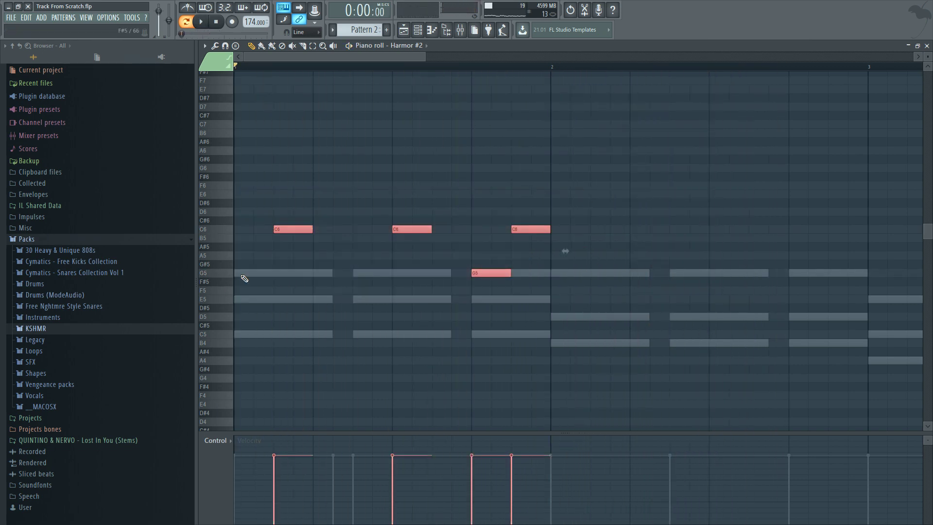
left_click(926, 47)
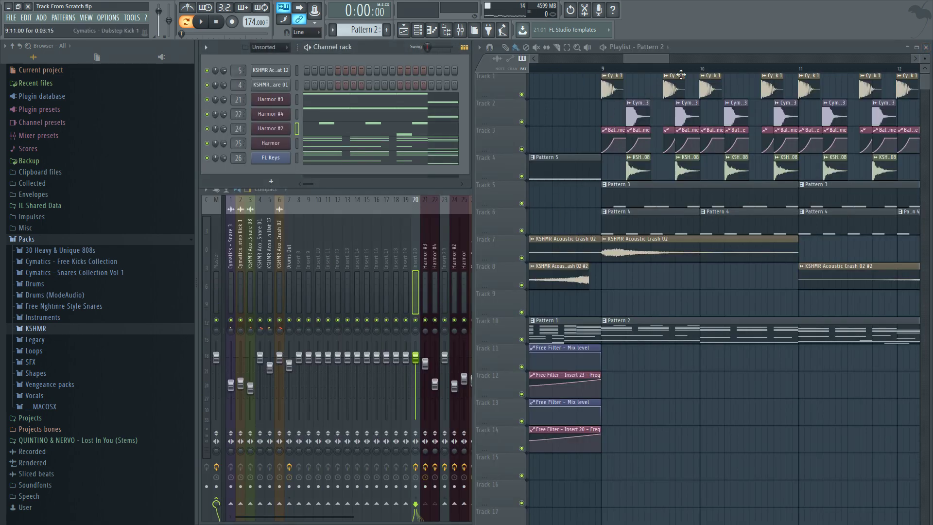
key("space")
scroll(598, 77, "down", 4)
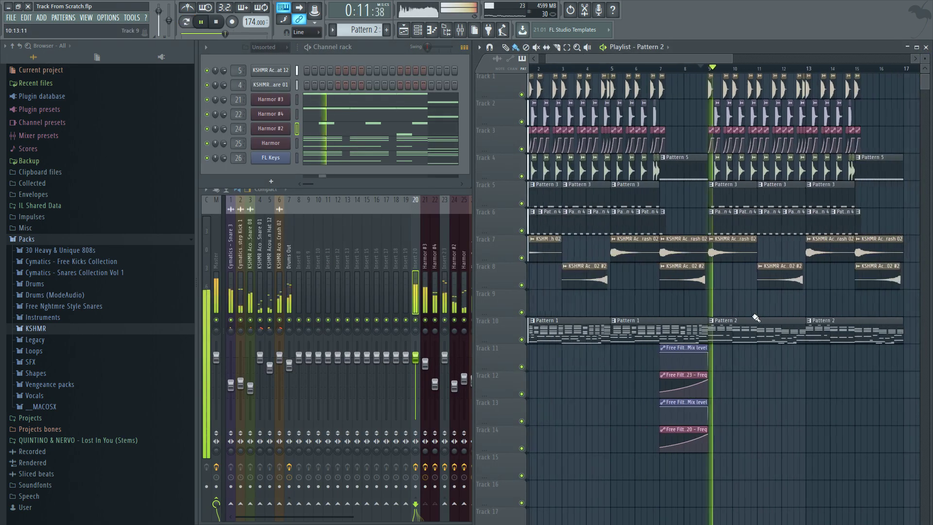
left_click(607, 68)
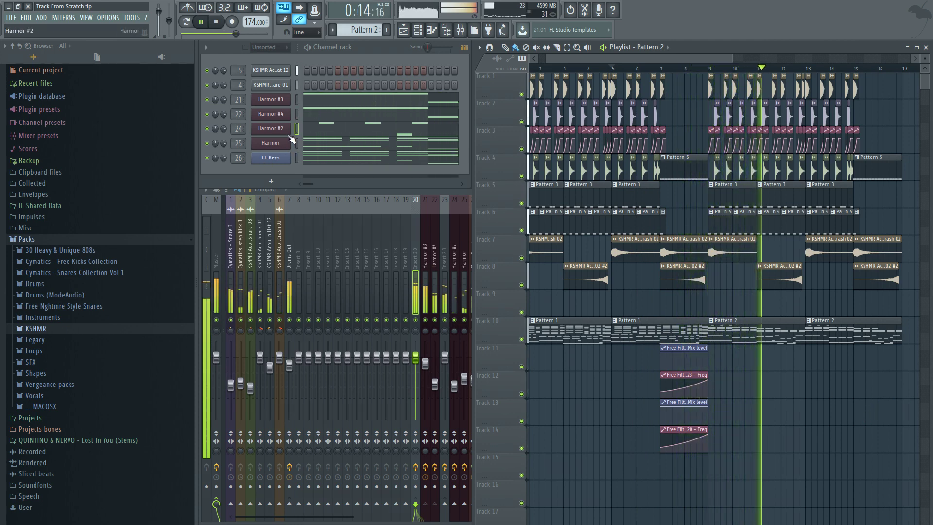
key("space")
Step: Reopen Harmor #2's piano roll and delete all of its bar 1 notes
right_click(271, 128)
left_click(311, 129)
scroll(394, 350, "up", 3)
scroll(647, 251, "down", 4)
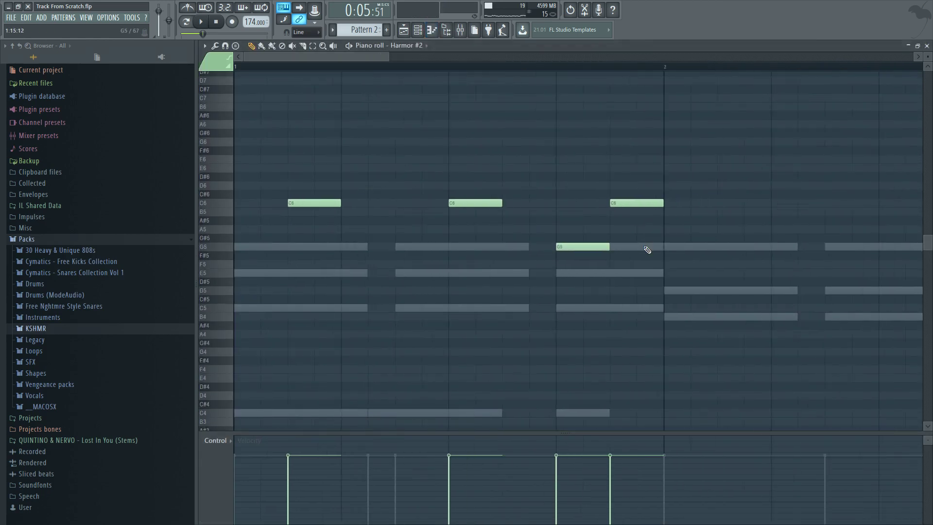
left_click_drag(667, 173, 168, 340)
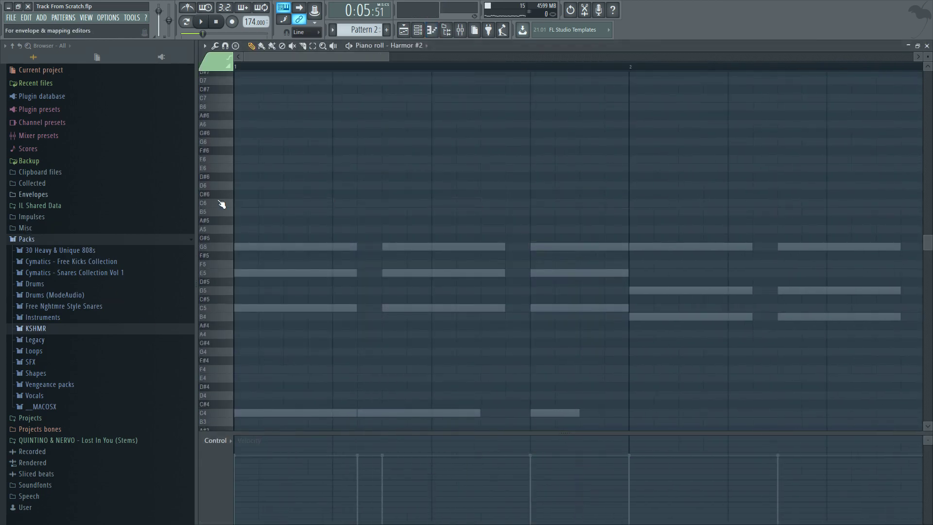
Step: Write two-step octave pairs in bar 1, C6/C7 at step 3, D6/D7 at step 9 and C6/C7 at step 15, and play them
scroll(297, 207, "up", 1)
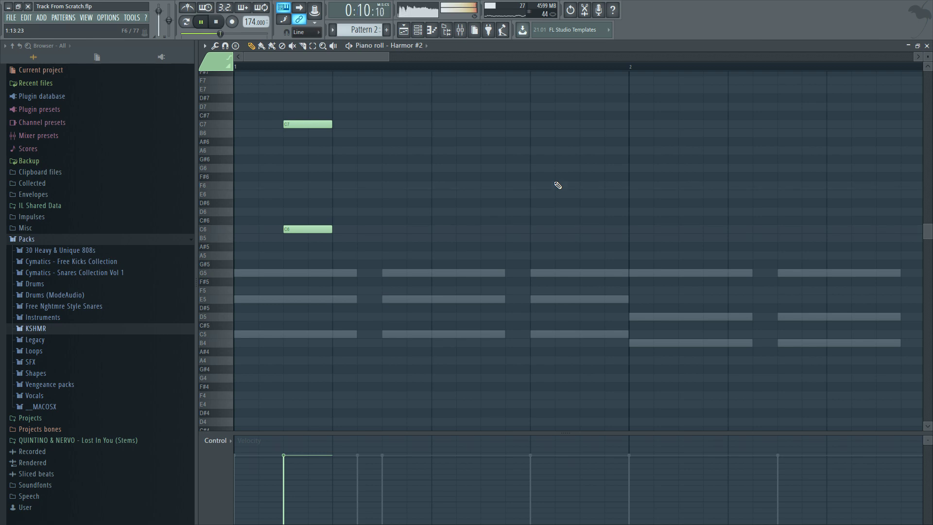
key("space")
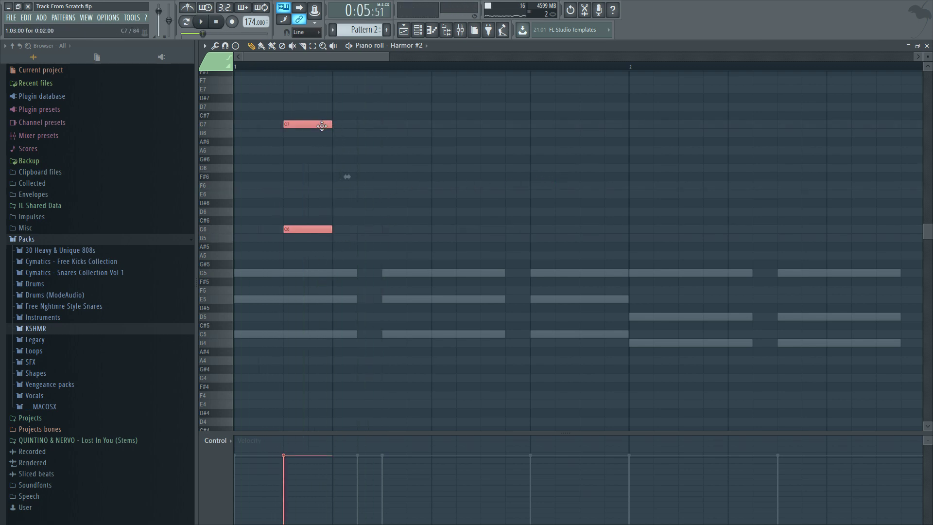
scroll(514, 209, "up", 2)
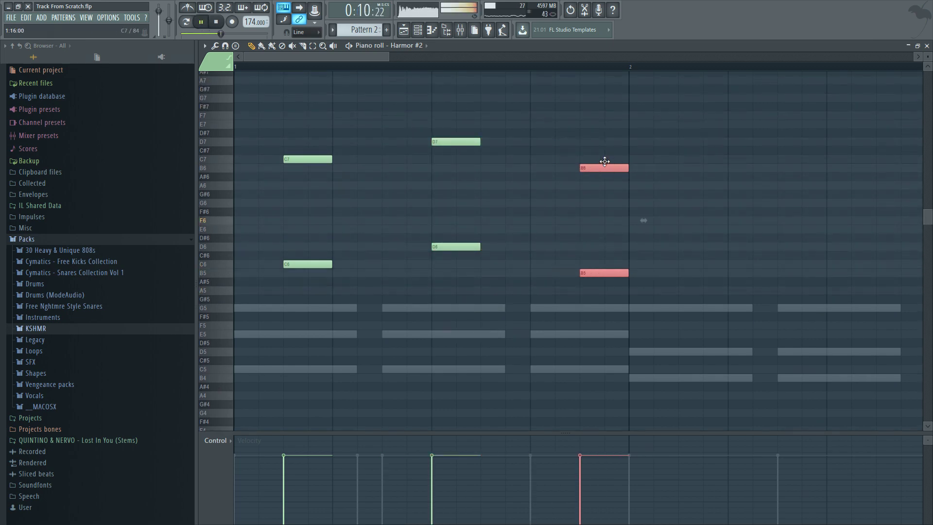
left_click_drag(609, 169, 608, 160)
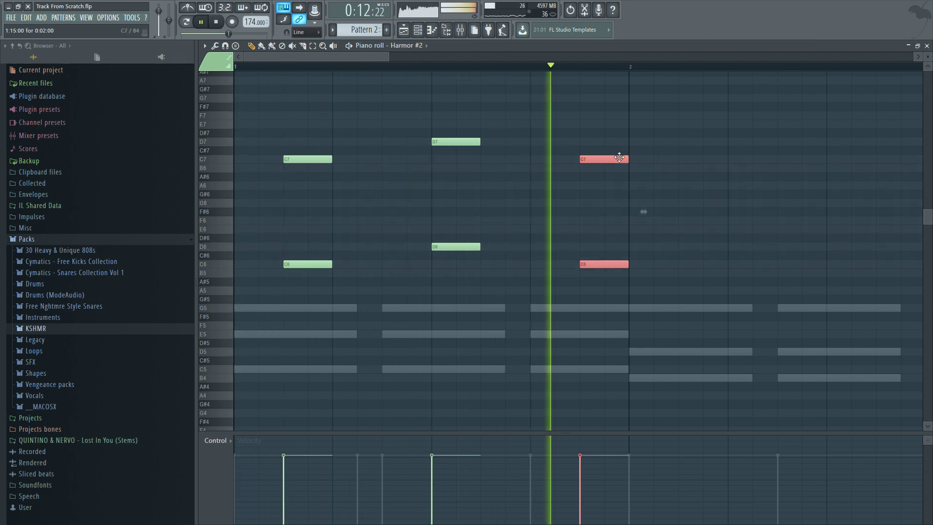
key("space")
Step: Continue the octave melody in bar 2 with a B5/B6 pair at step 3 and a C6/C7 pair at step 7
left_click_drag(506, 116, 462, 261)
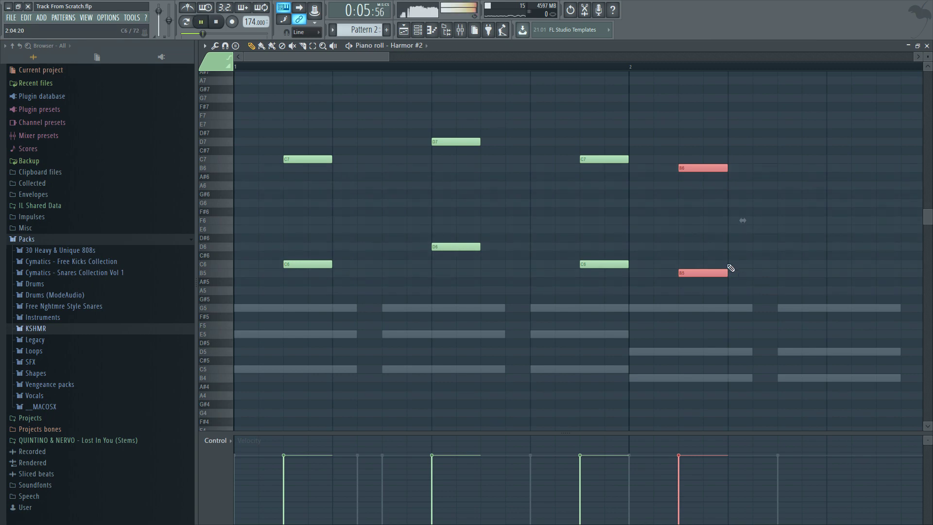
scroll(646, 316, "up", 2)
scroll(564, 360, "right", 3)
left_click(569, 380)
left_click_drag(532, 277, 503, 219)
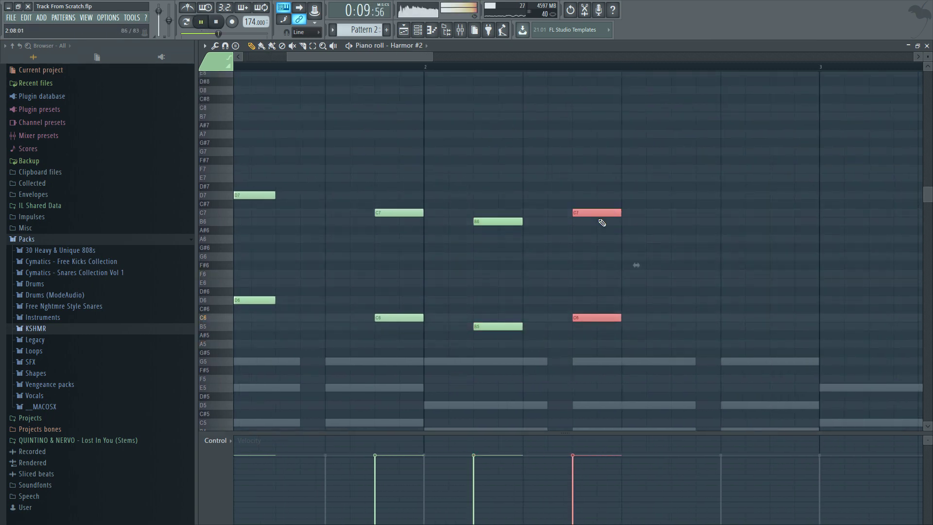
Step: Move bar 2's C6/C7 pair to step 9, add a D6/D7 pair at step 13, and play the melody
scroll(591, 234, "down", 2)
left_click_drag(570, 216, 599, 215)
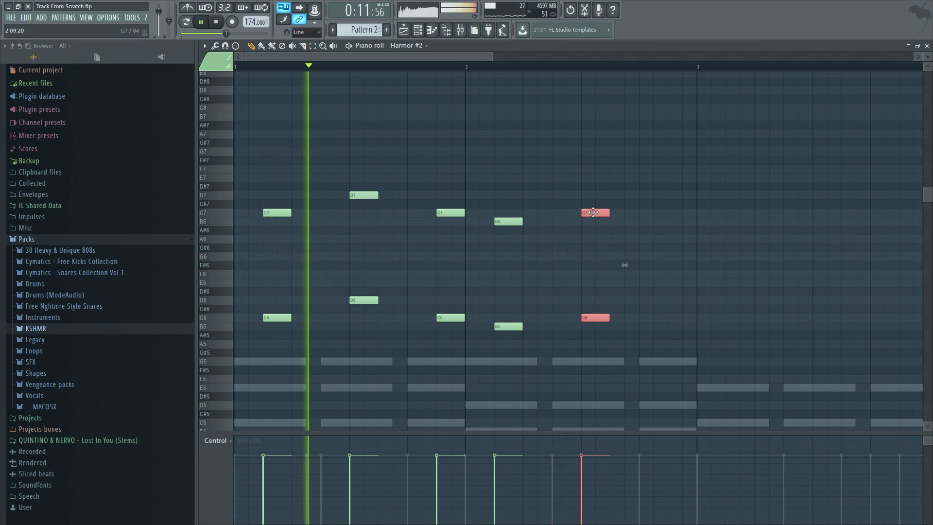
key("space")
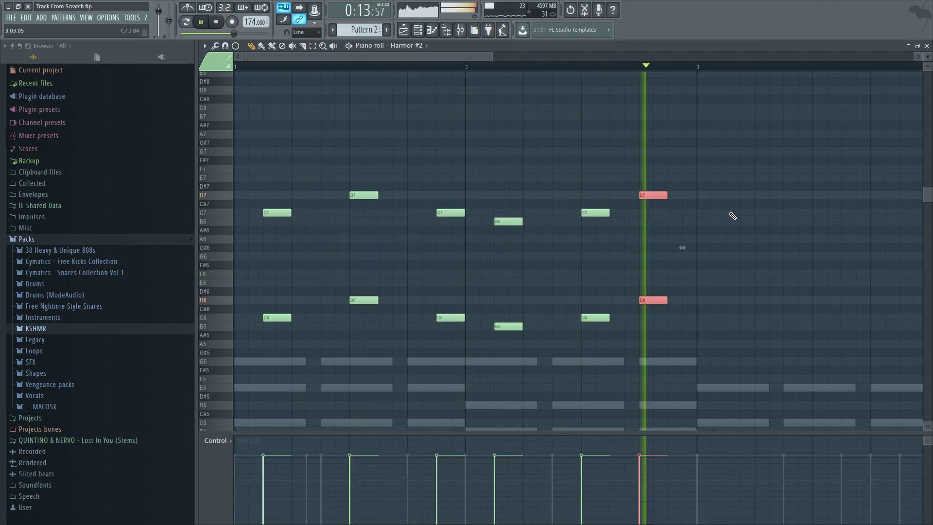
key("space")
Step: Duplicate the two-bar melody into bars 3 and 4, and change bar 3's octave pairs to A5/A6, C6/C7 and B5/B6
scroll(745, 227, "down", 4)
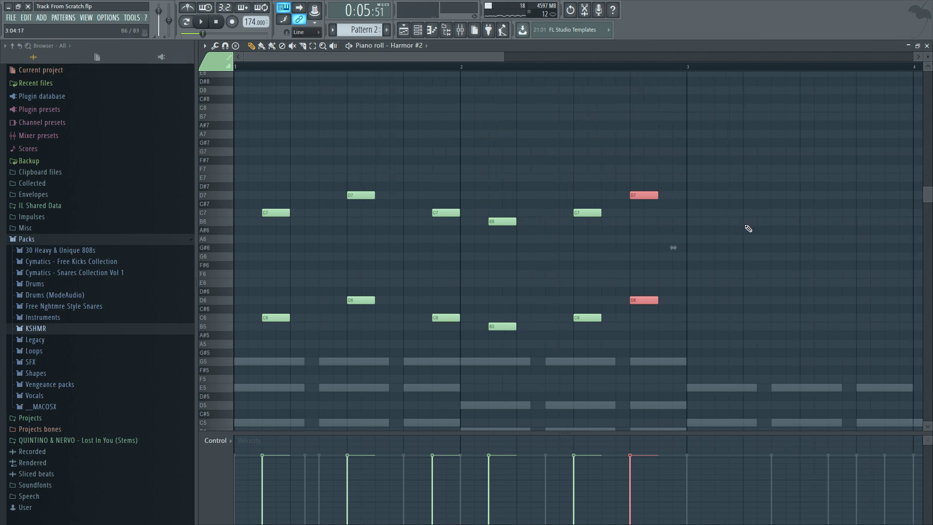
scroll(631, 277, "down", 2)
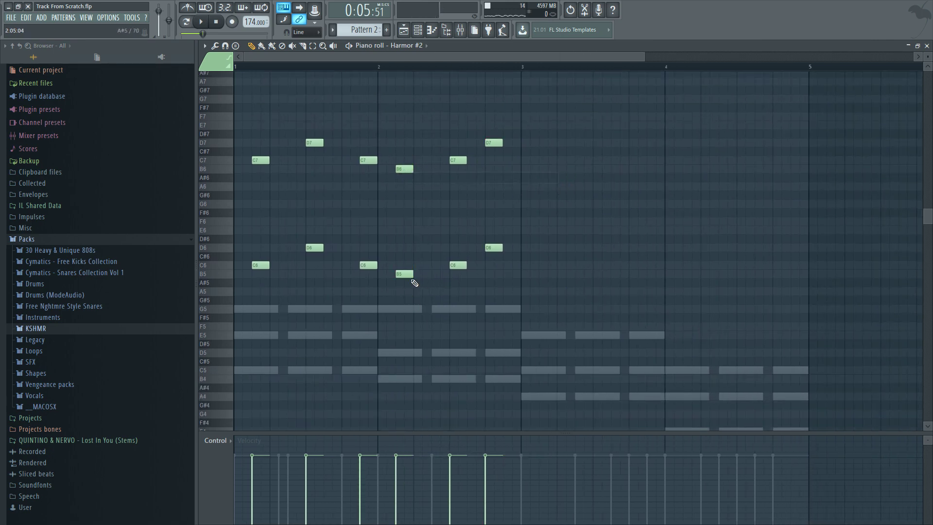
left_click_drag(559, 105, 235, 321)
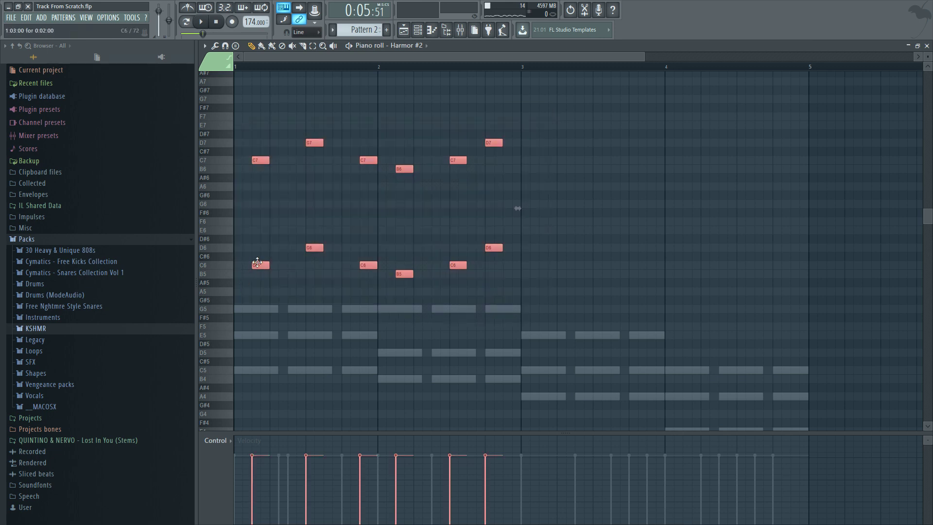
key("ctrl+b")
left_click(542, 297)
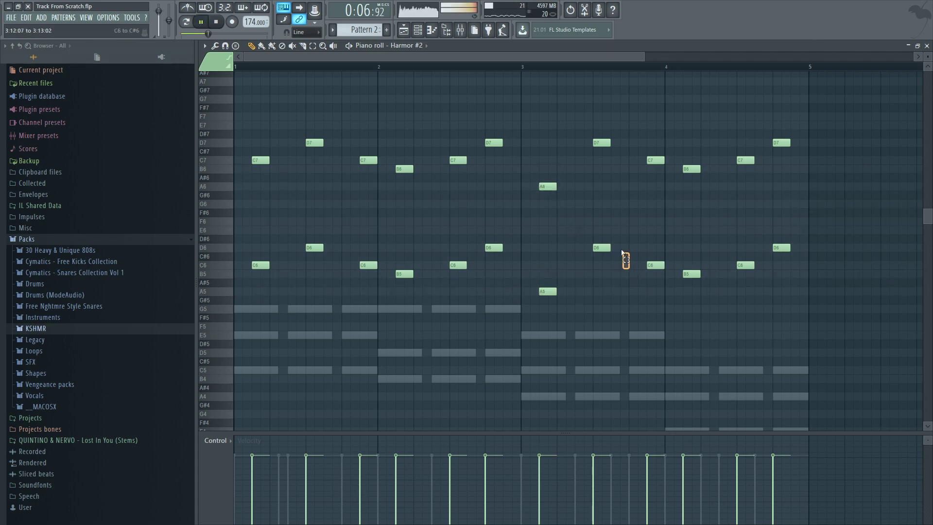
left_click_drag(622, 251, 601, 134)
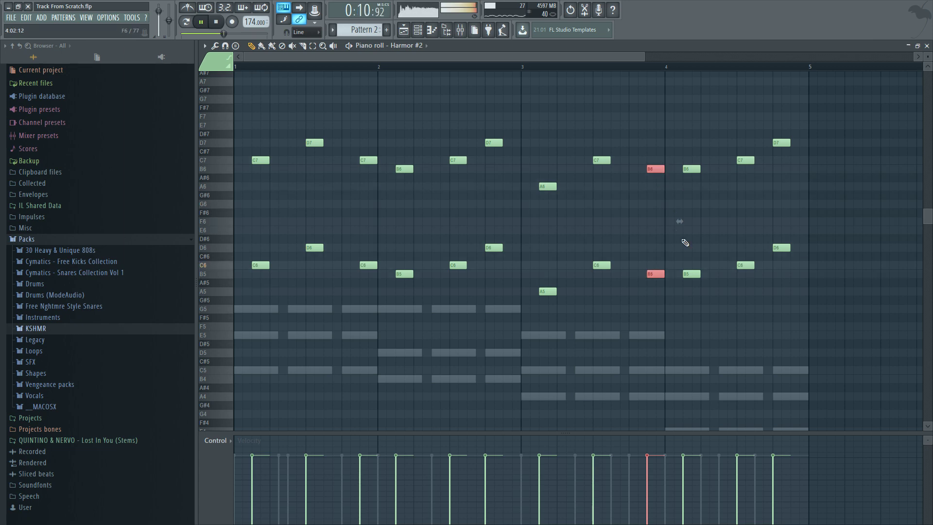
Step: Rewrite bar 4 with octave pairs A5/A6 at step 3, C6/C7 at step 7, D6/D7 at step 9 and E6/E7 at step 13
left_click_drag(705, 285, 696, 192)
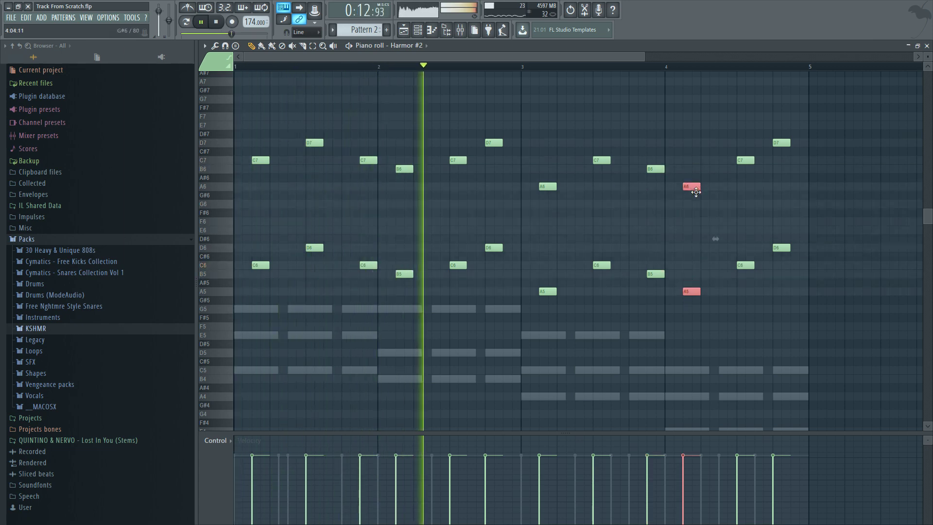
left_click(709, 255)
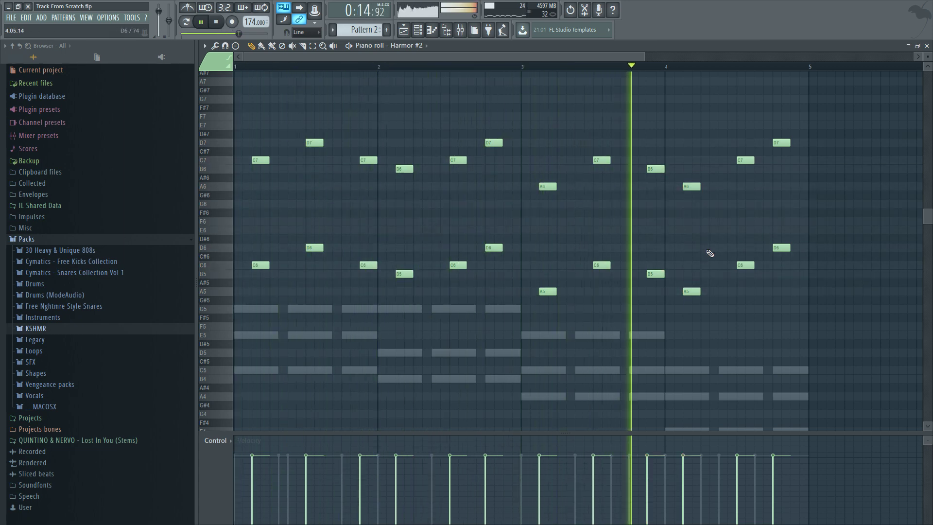
key("space")
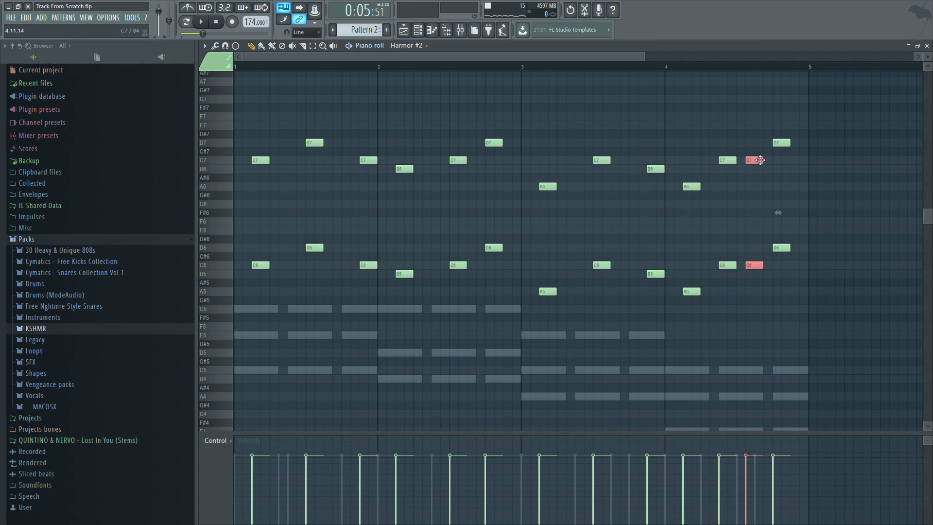
left_click_drag(790, 260, 780, 140)
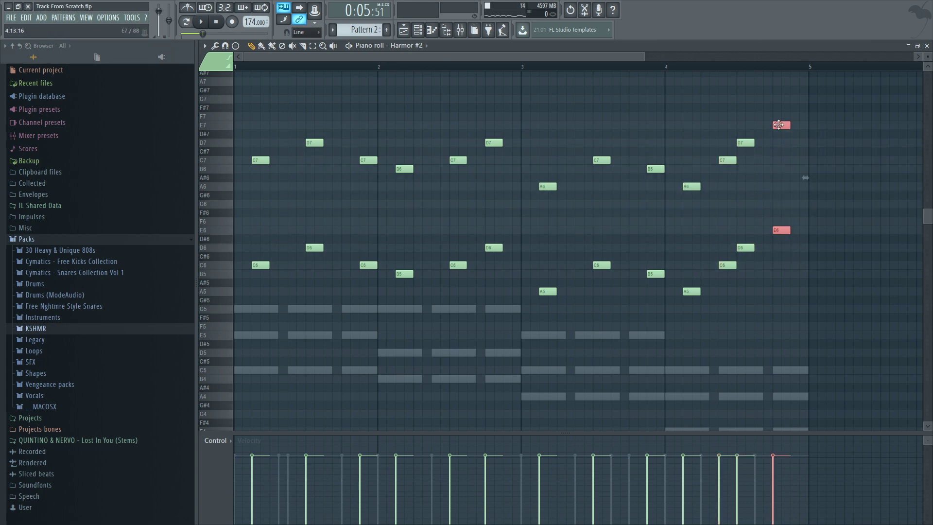
left_click(798, 326)
Step: Play the melody, shift bar 4's D6/D7 pair to step 11 and place the last pair on B5/B6 at step 15
scroll(709, 291, "down", 1)
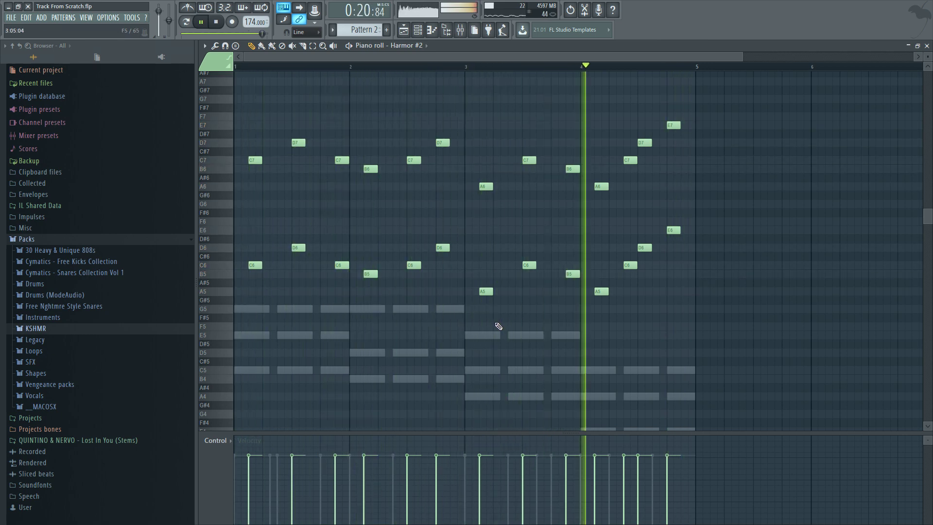
key("space")
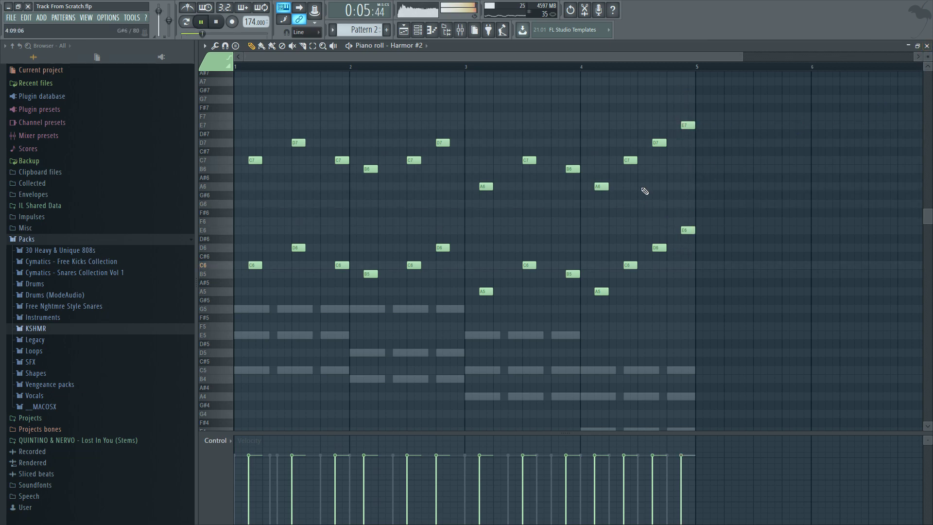
left_click_drag(688, 263, 688, 280)
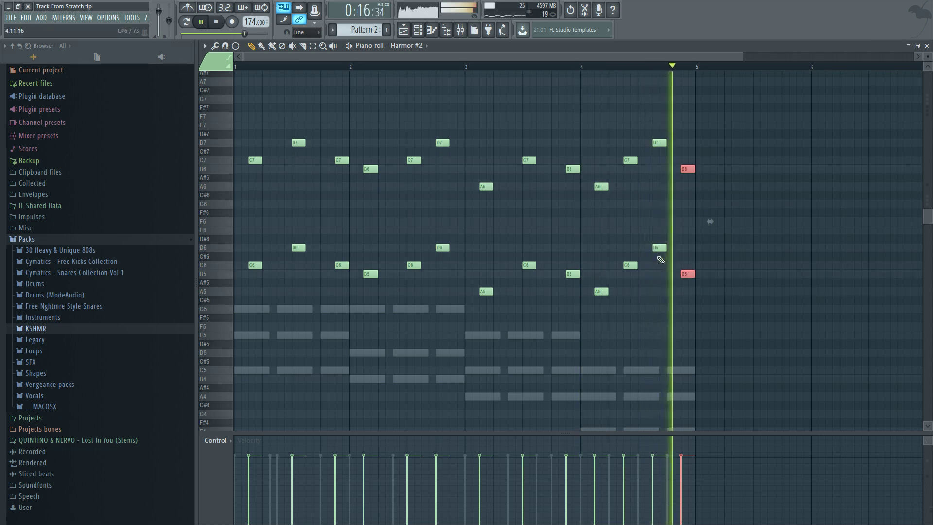
Step: Close the piano roll, save the project and play the arrangement with the finished melody
key("F7")
key("ctrl+s")
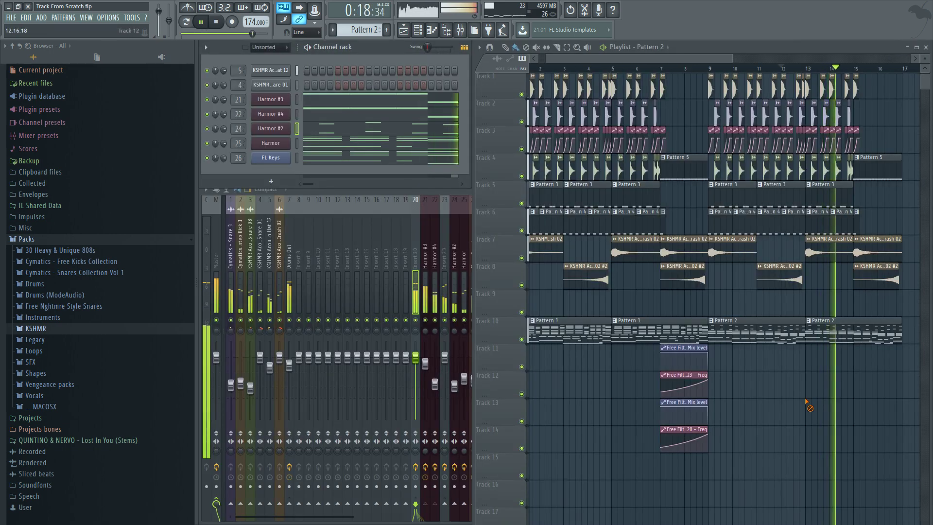
scroll(777, 381, "down", 2)
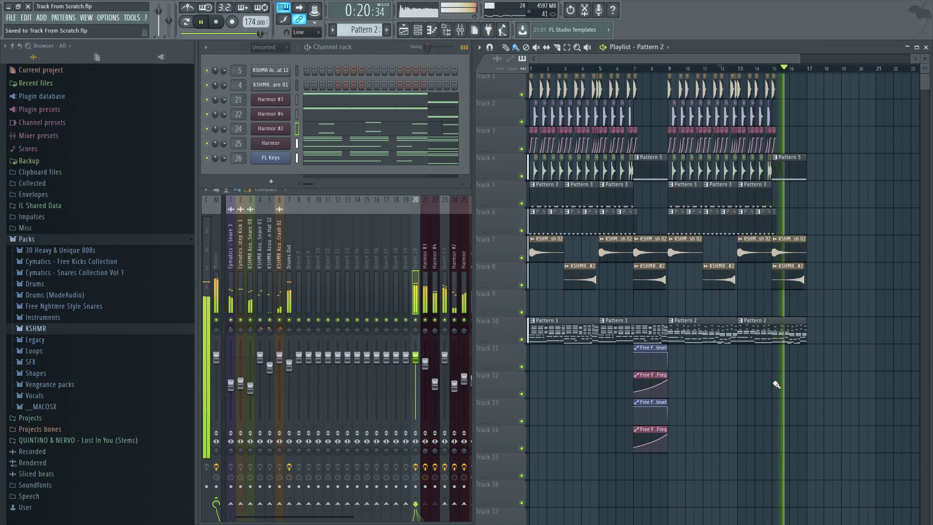
key("space")
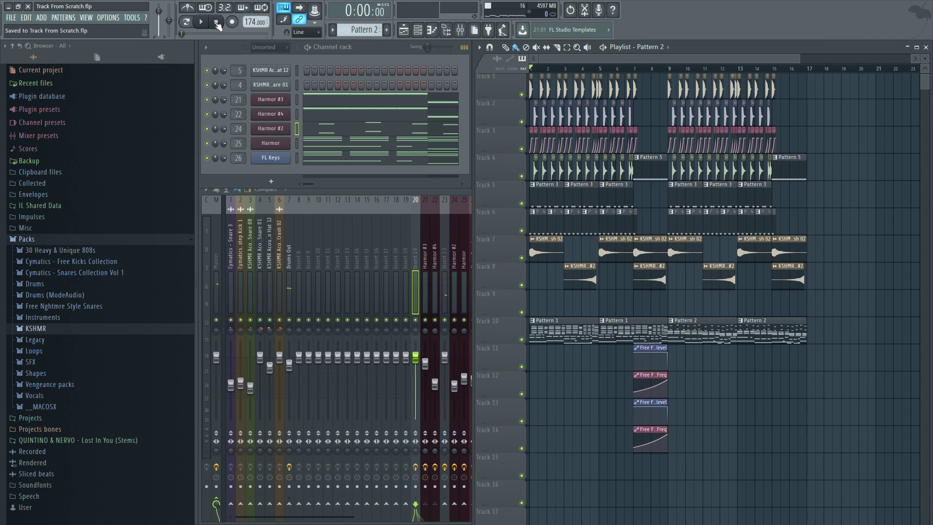
key("space")
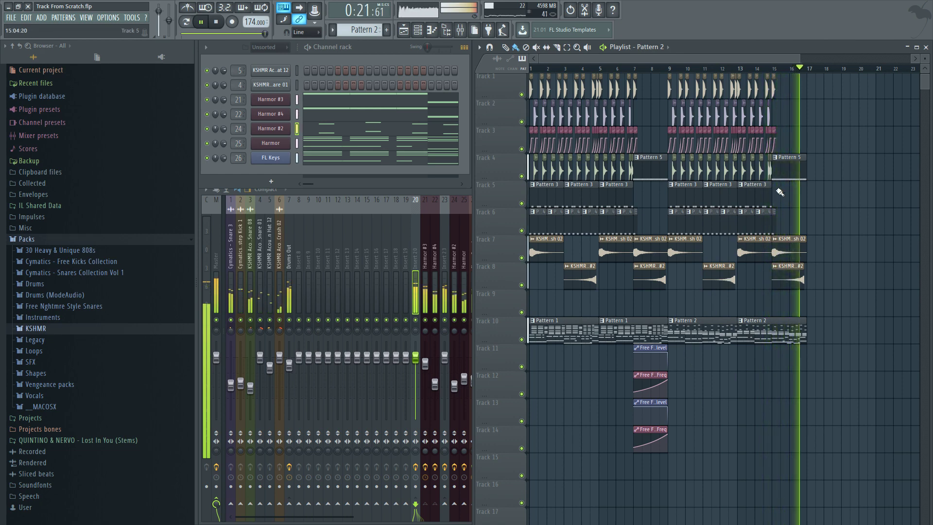
key("space")
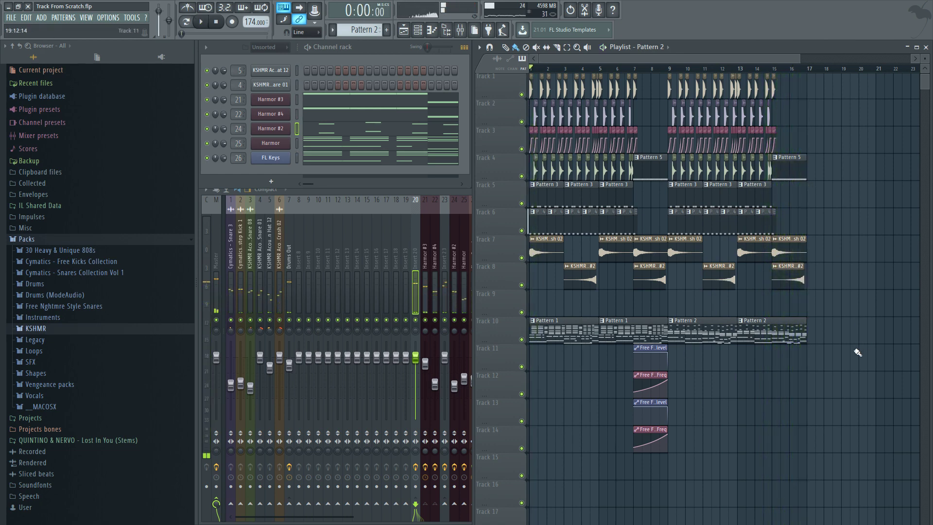
Step: Duplicate the bars 9–16 section into bars 17–24 and copy the four filter automation clips from bars 7–8 to bars 23–24
left_click_drag(876, 398, 670, 42)
key("ctrl+b")
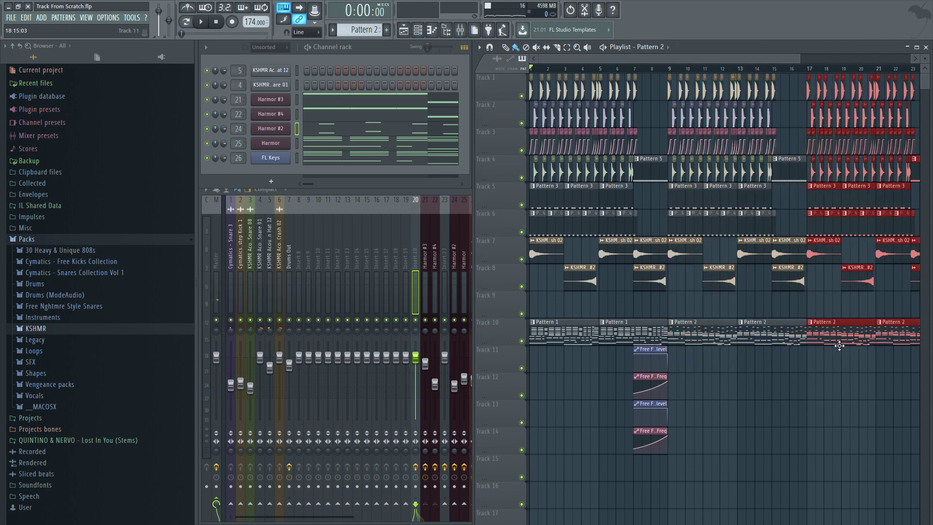
scroll(816, 395, "up", 5)
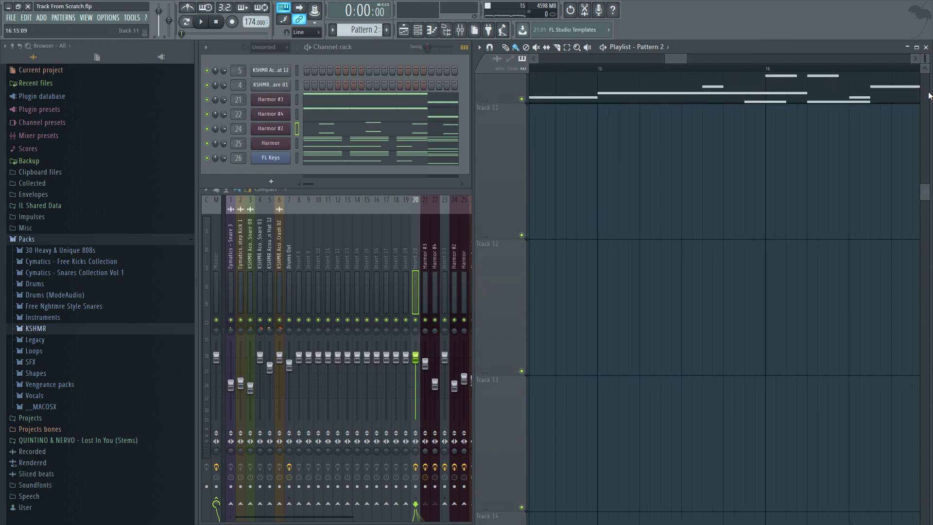
scroll(768, 301, "down", 5)
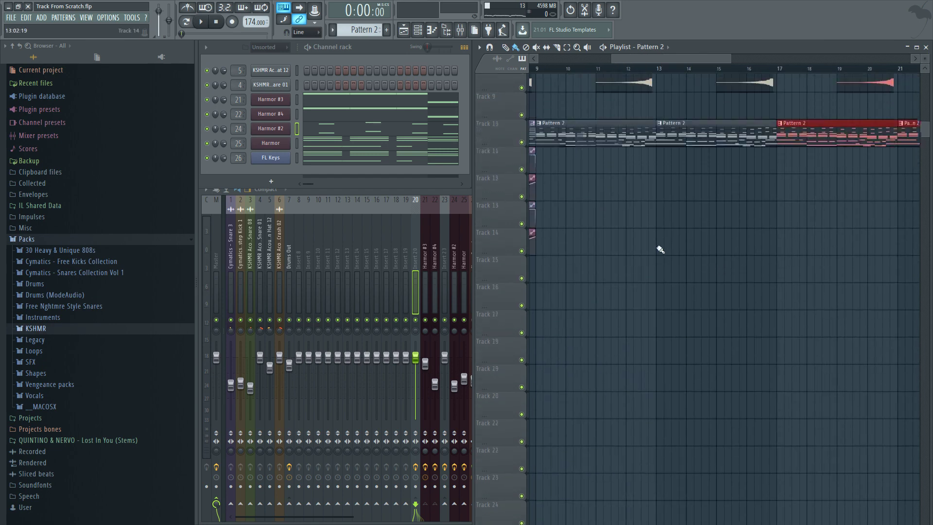
scroll(769, 315, "down", 4)
left_click_drag(659, 378, 581, 213)
scroll(769, 216, "up", 3)
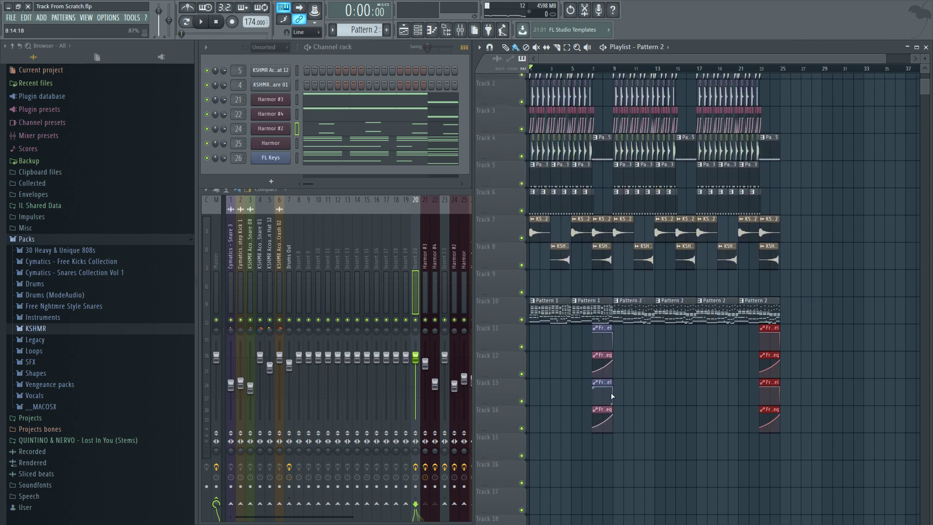
Step: Move every clip in the arrangement eight bars later, starting it at bar 9
left_click_drag(611, 483, 531, 75)
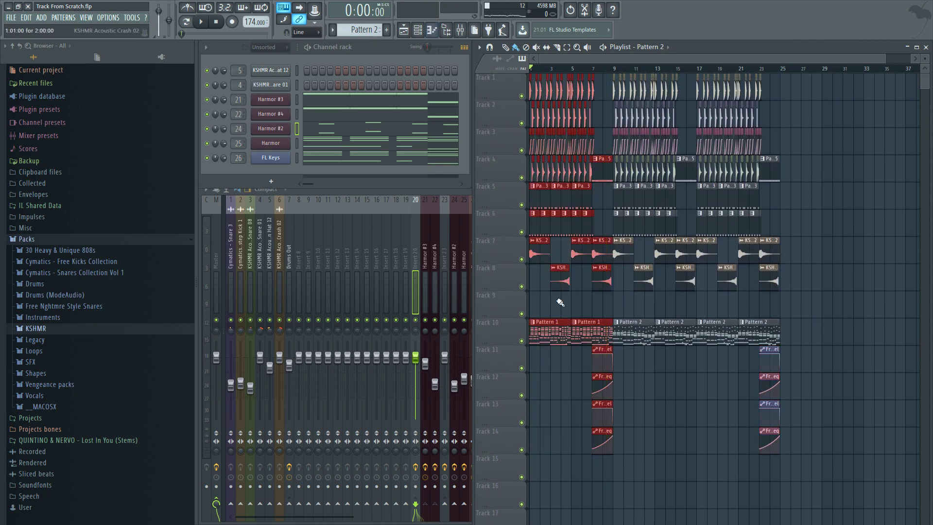
left_click_drag(556, 331, 524, 324)
left_click_drag(829, 486, 530, 75)
left_click_drag(551, 330, 631, 331)
left_click(619, 436)
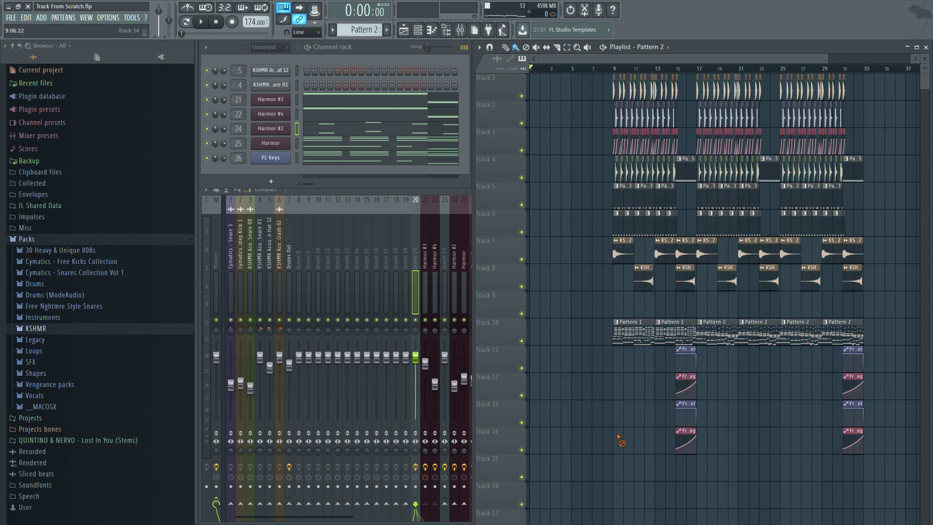
Step: Copy the Pattern 1 section with its drums and filter automation from bars 9–16 into bars 1–8, and save the project
left_click_drag(689, 459, 530, 76)
left_click_drag(623, 326, 539, 326, "shift")
left_click(650, 522)
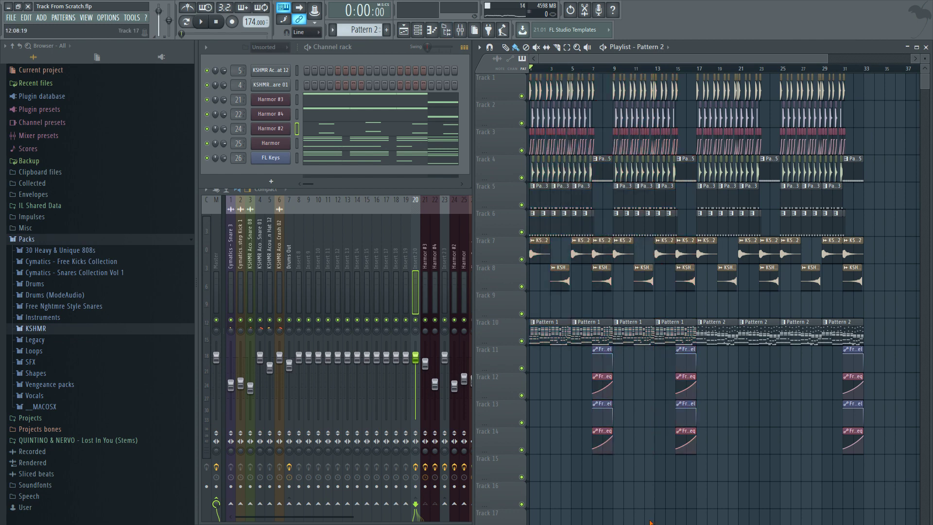
key("ctrl+s")
Step: Play the extended arrangement, and delete the filter automation clips at bar 7 and the Pattern 5 clips at bars 7 and 23, keeping the crashes
key("space")
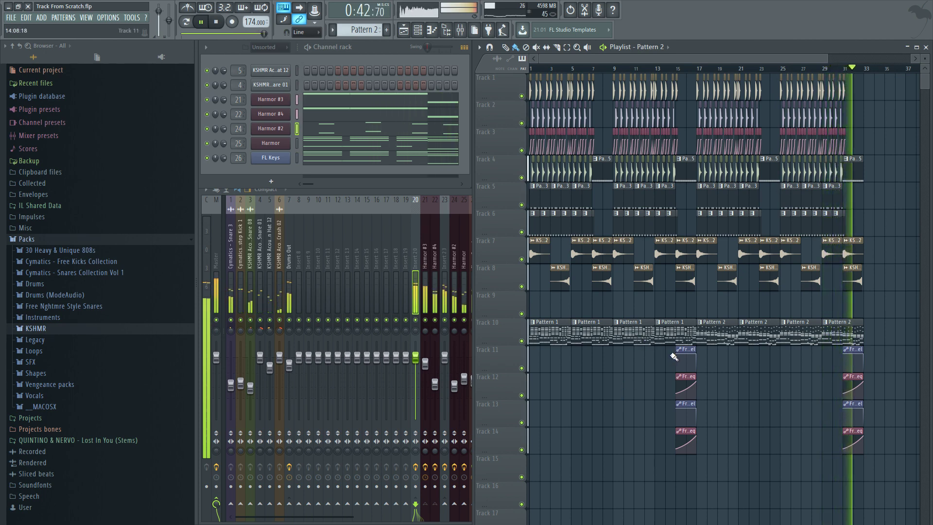
key("space")
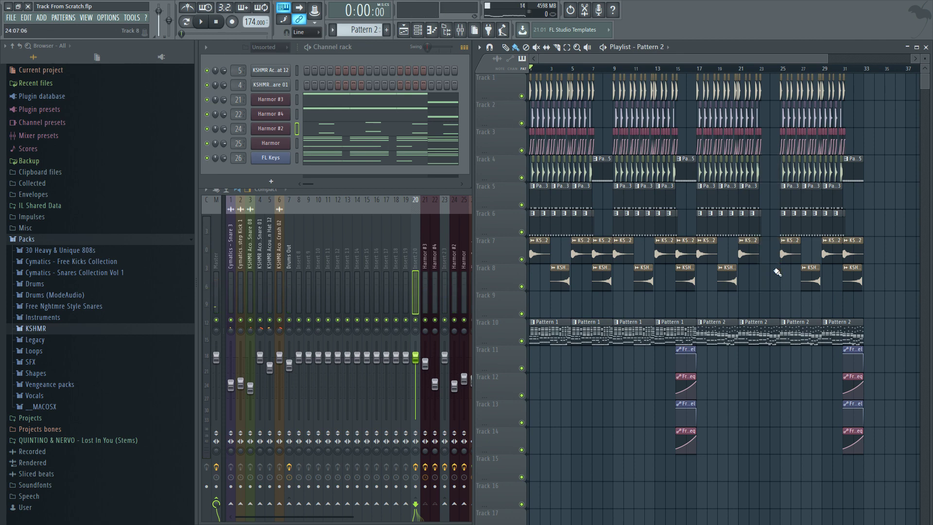
key("ctrl+z")
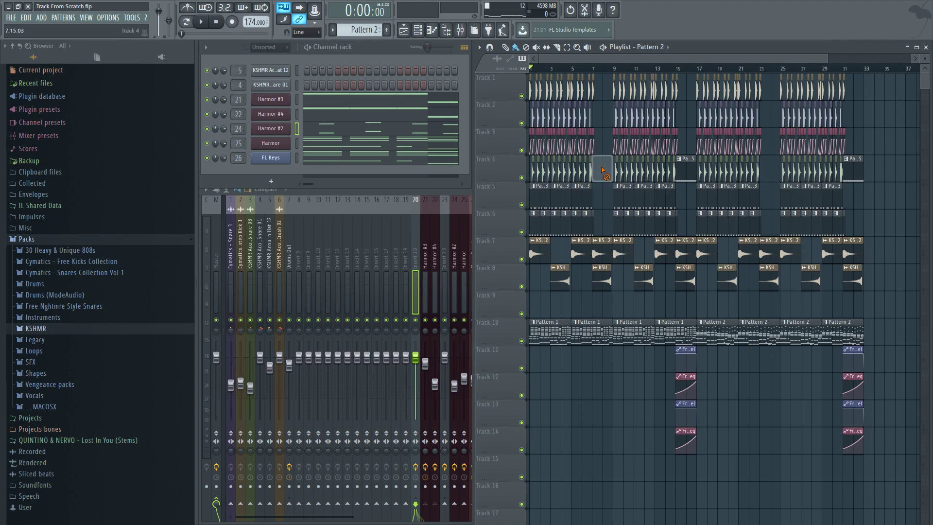
Step: Play the transition around bar 5 and delete the drum clips on Tracks 1–6 from bar 5 up to the bar 9 section
scroll(567, 72, "up", 3)
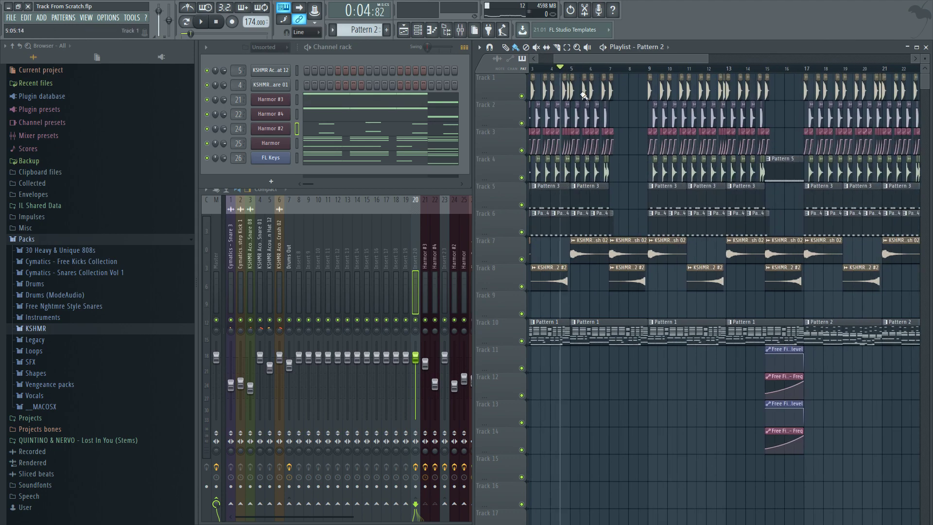
key("space")
scroll(625, 187, "up", 3)
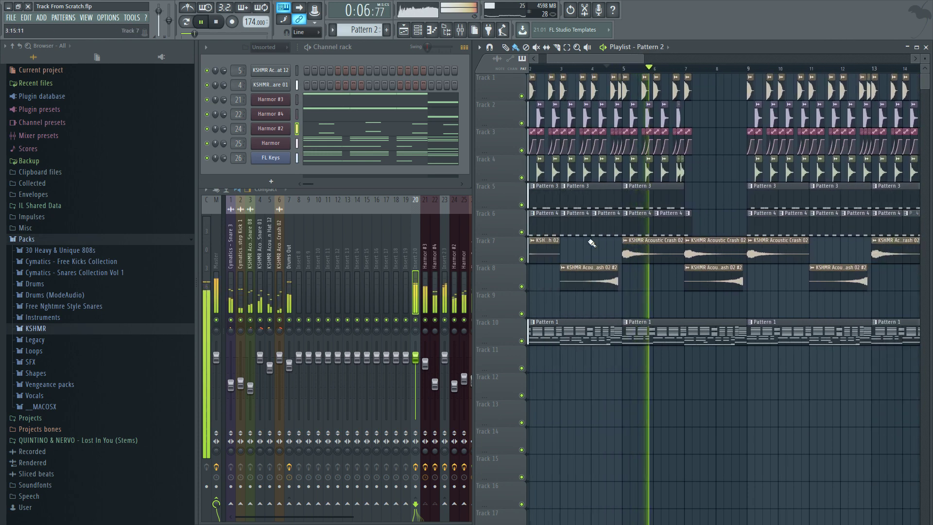
key("space")
left_click_drag(652, 145, 626, 75)
key("Delete")
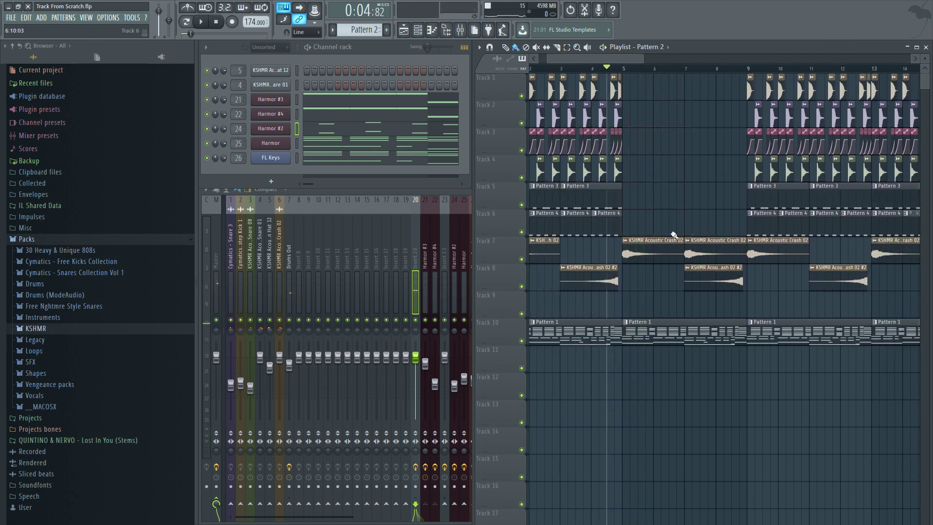
Step: Copy the drum clips on Tracks 1–6 from bars 1–4 into bars 5–8 and play the passage
scroll(634, 225, "left", 1)
left_click_drag(694, 236, 424, 66)
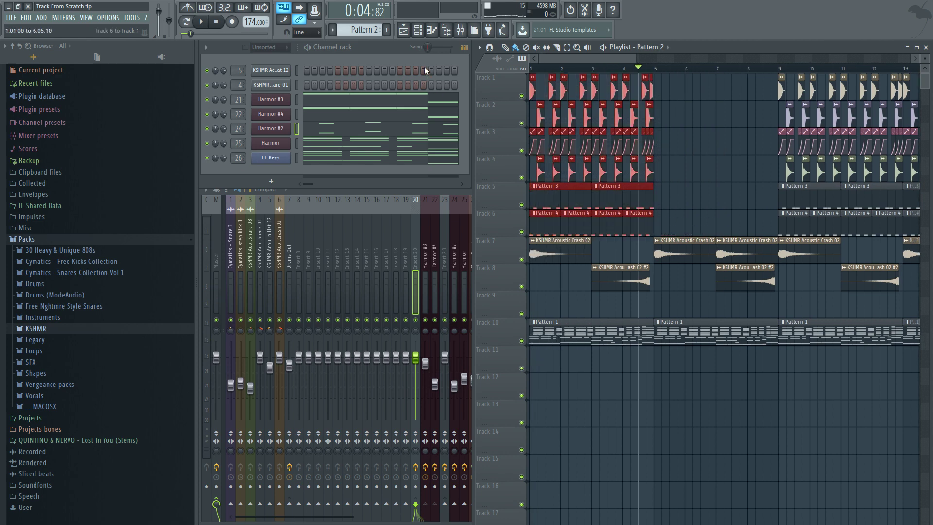
left_click_drag(543, 223, 669, 221)
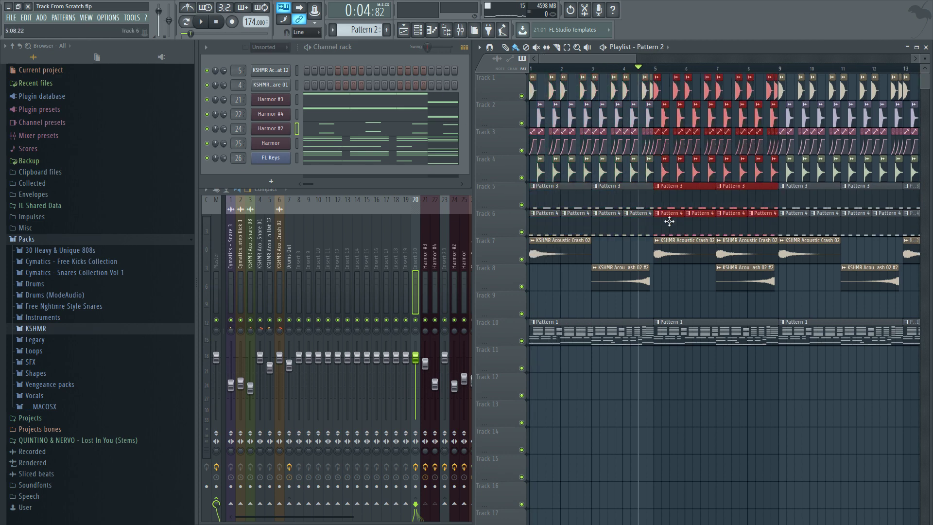
left_click(695, 303)
key("space")
scroll(684, 282, "up", 2)
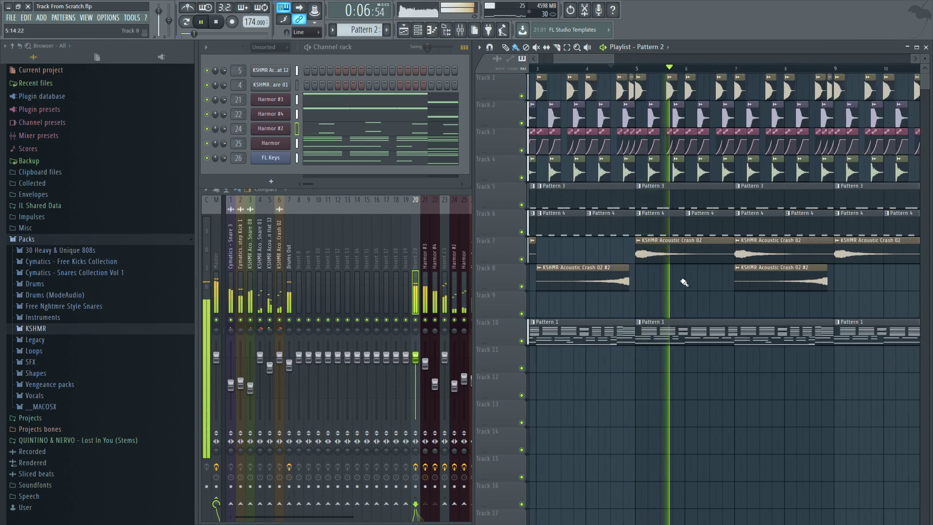
Step: Delete the KSHMR Acoustic Crash 02 clip at bar 7 on Track 7 and play the passage
scroll(676, 273, "up", 2)
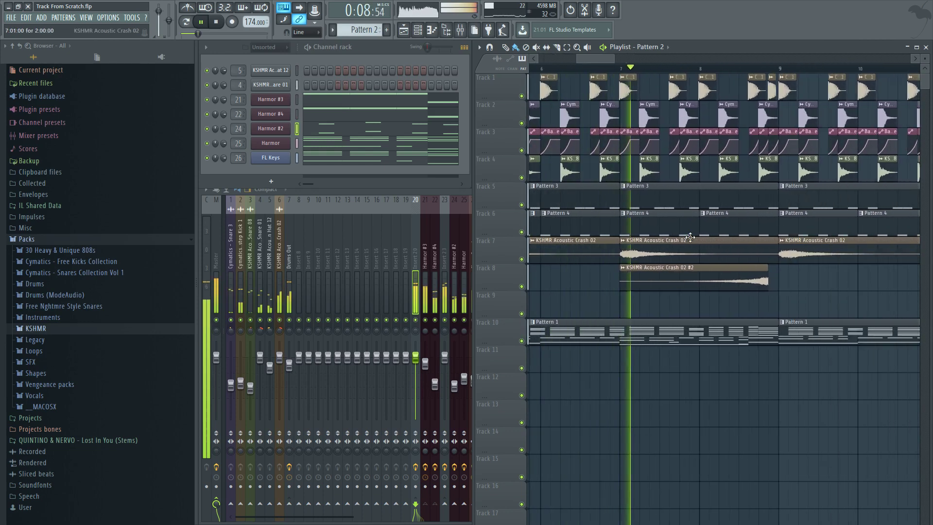
key("space")
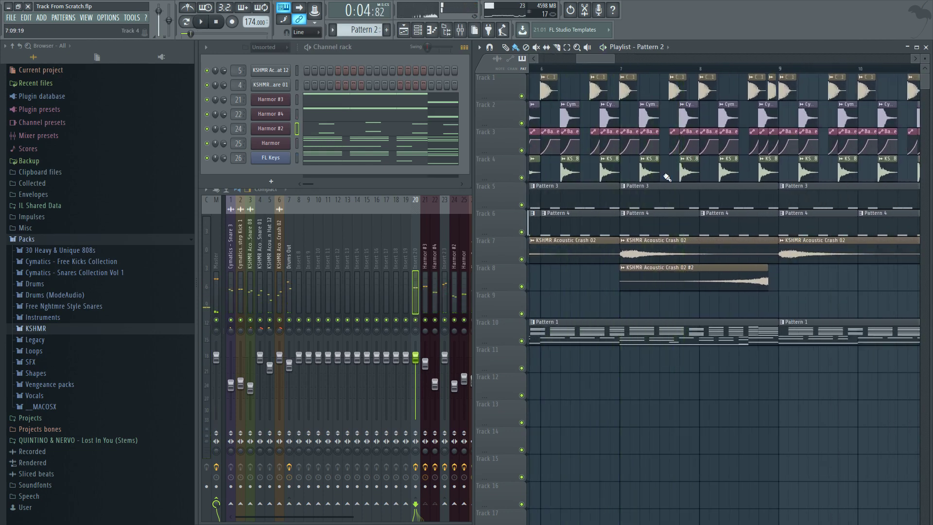
right_click(668, 251)
key("space")
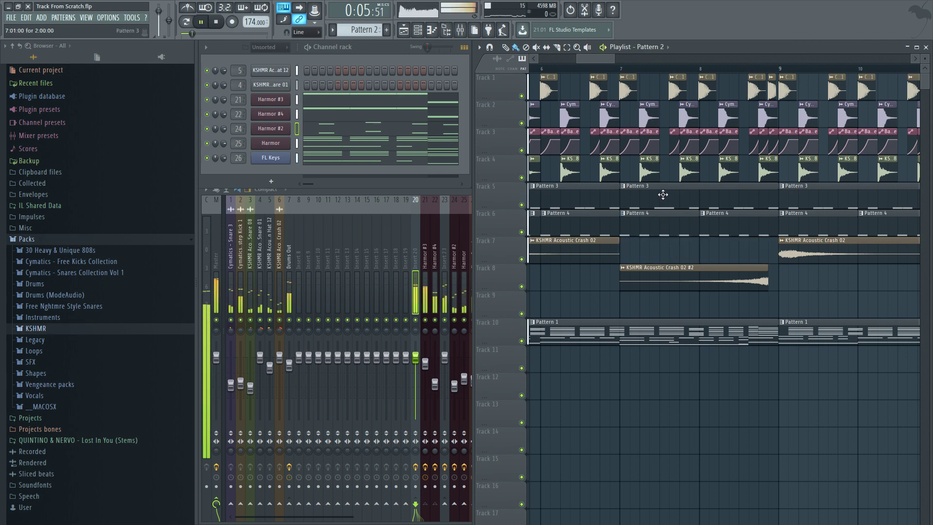
scroll(663, 194, "down", 3)
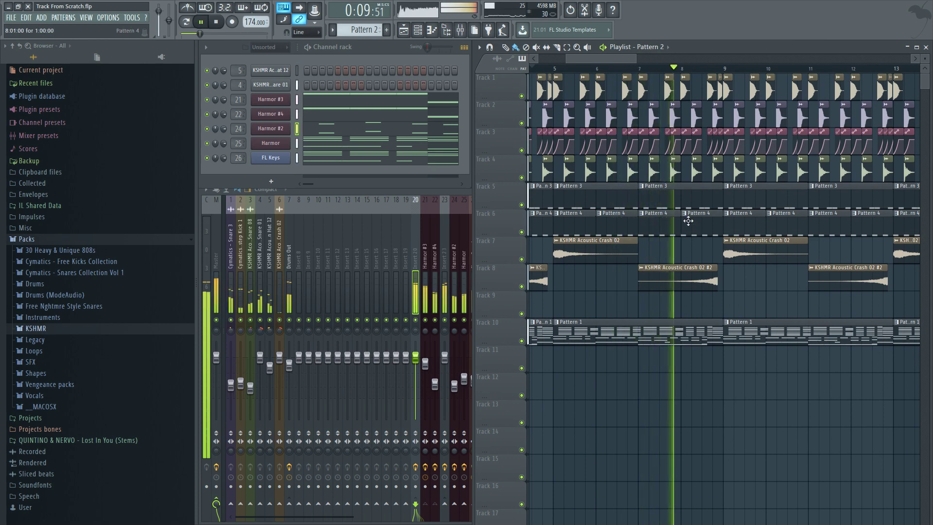
key("space")
Step: Build a snare fill in bar 8 by copying the short snare and automation clips on Tracks 2–4 to mid-bar, and play it
scroll(708, 174, "up", 5)
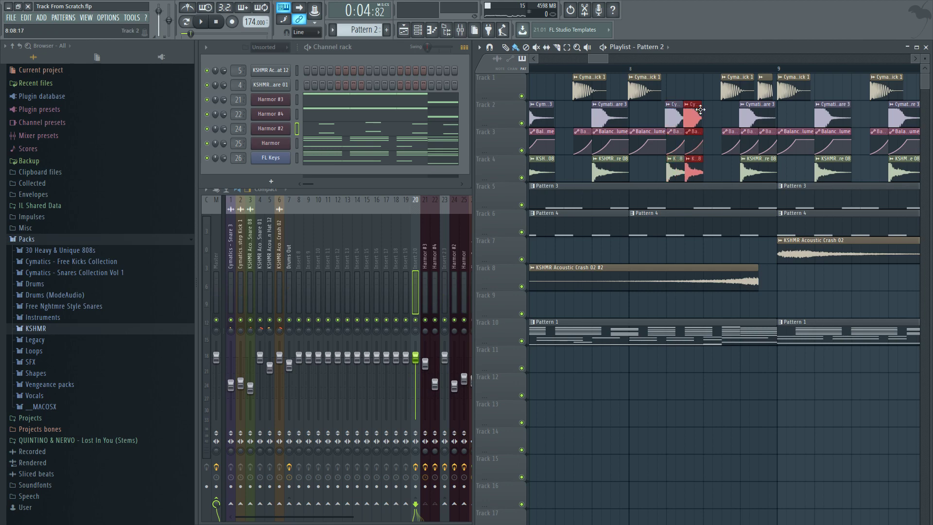
left_click(611, 68)
key("space")
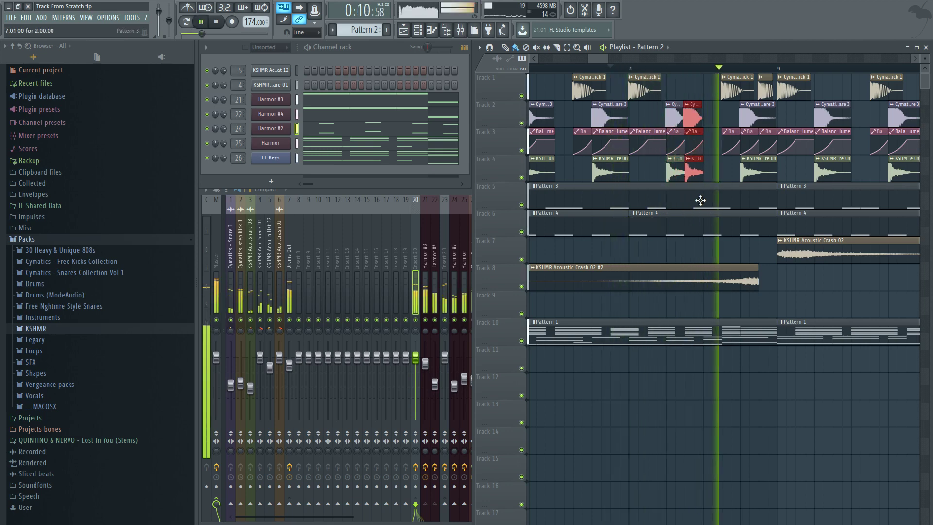
key("space")
left_click(691, 105)
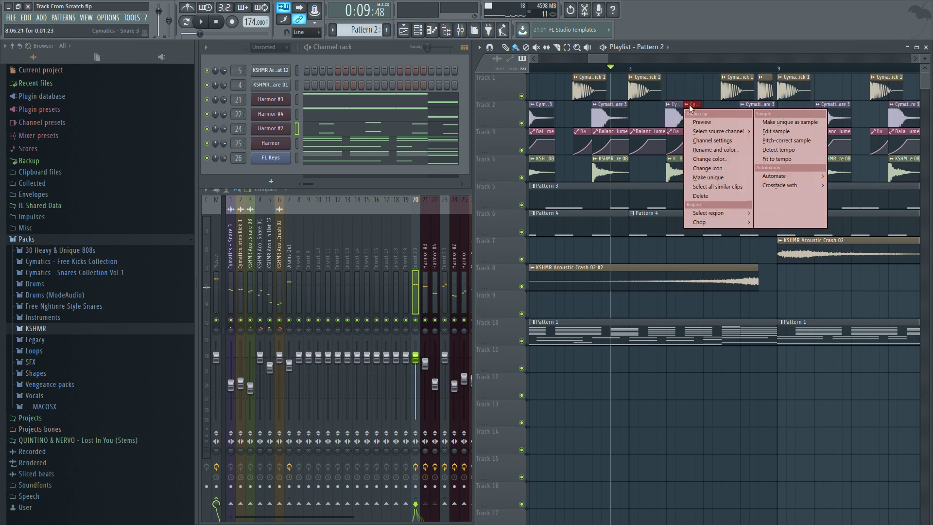
left_click(694, 110)
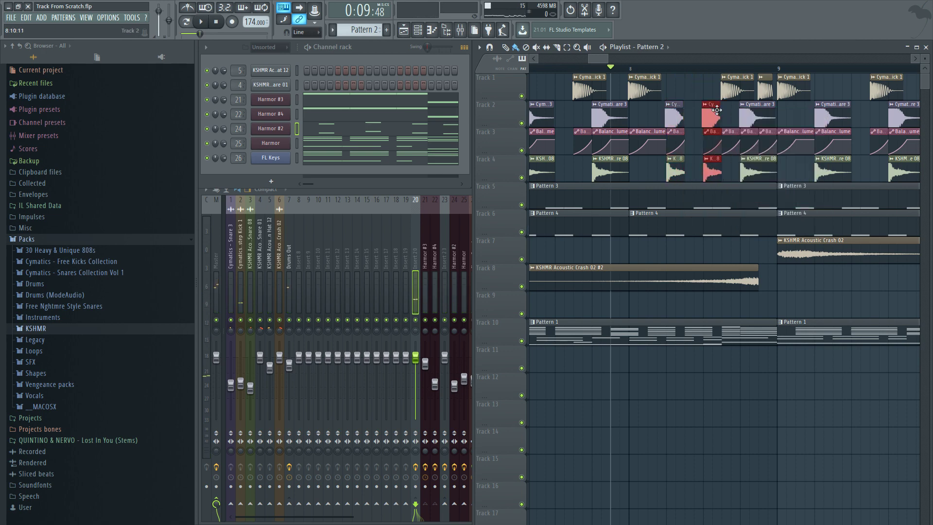
key("space")
left_click(704, 89)
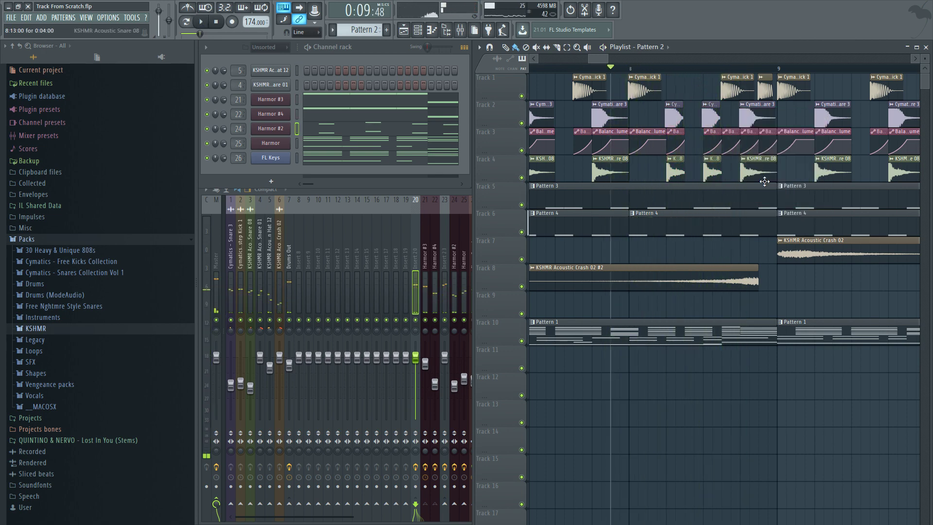
scroll(697, 316, "down", 4)
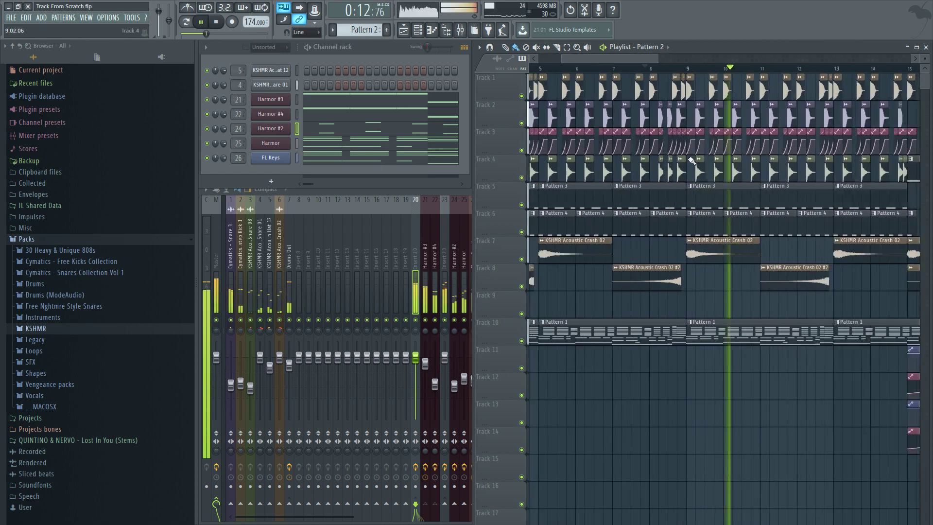
scroll(691, 160, "down", 1)
left_click_drag(664, 221, 685, 78)
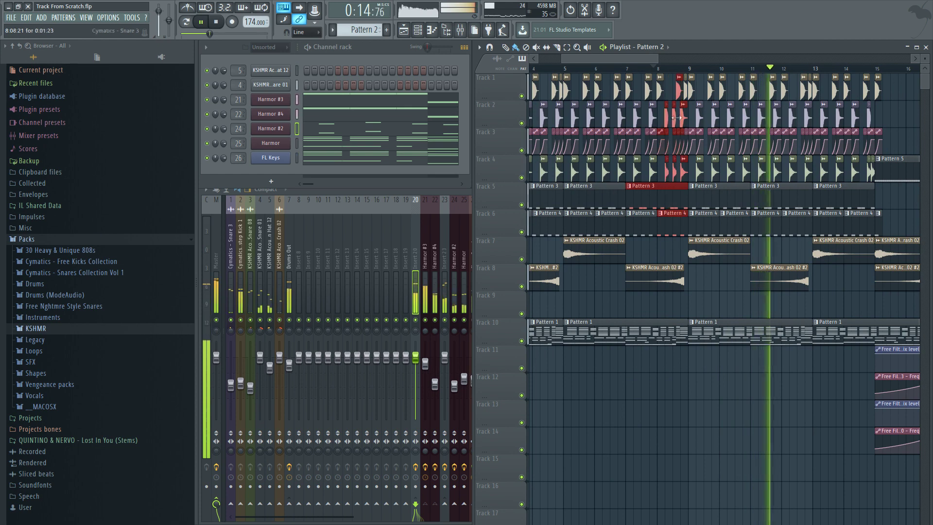
key("space")
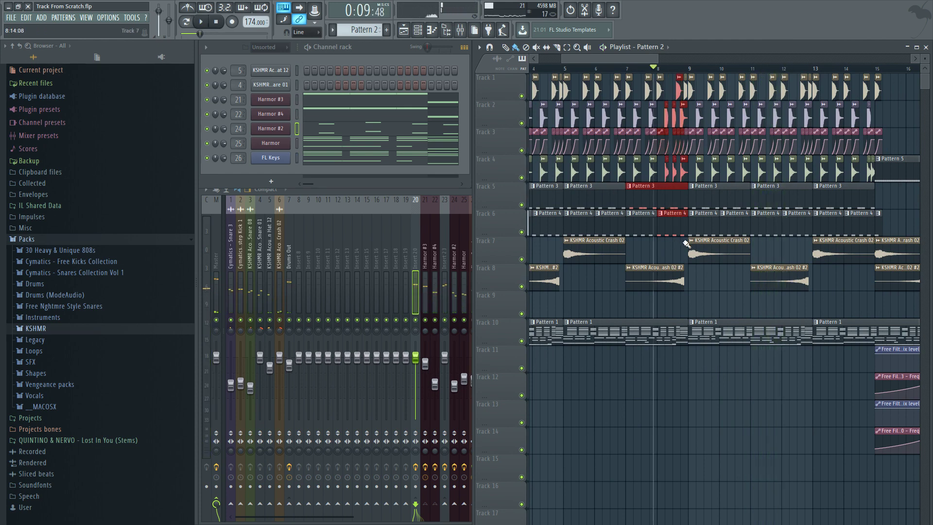
left_click_drag(685, 78, 670, 85)
scroll(670, 85, "up", 2)
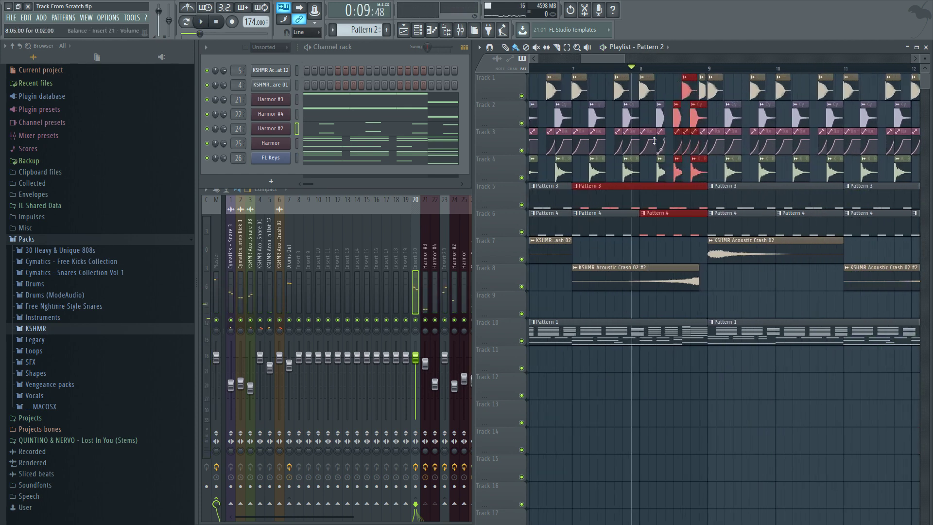
left_click(650, 242)
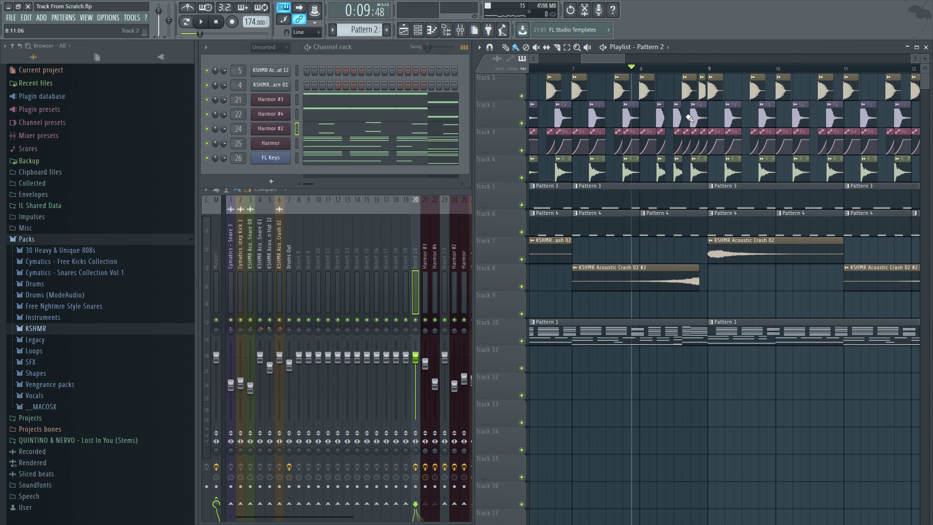
Step: Copy the bar 8 drum fill clips on Tracks 1–4 into bar 24, aligned to the start of the bar
left_click_drag(698, 130, 647, 79)
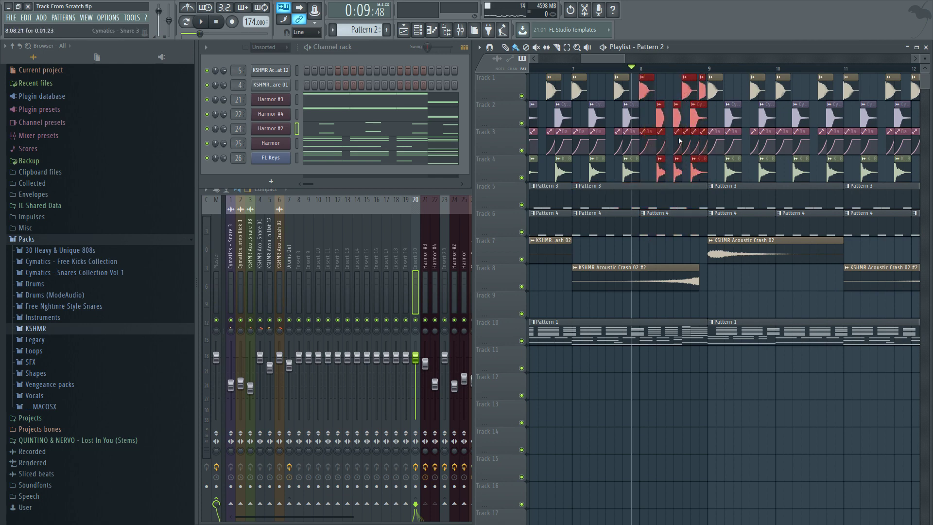
scroll(649, 83, "down", 4)
scroll(682, 129, "up", 2)
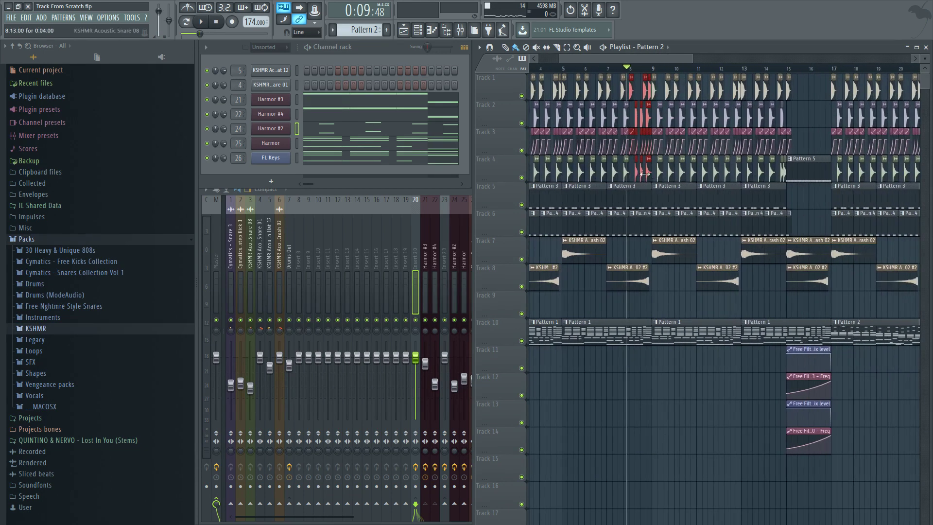
scroll(649, 167, "down", 3)
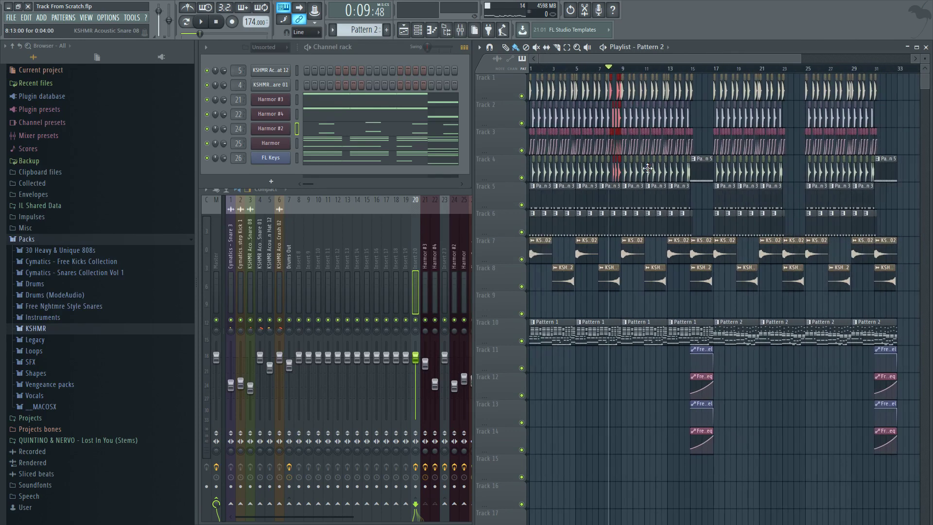
scroll(619, 96, "up", 3)
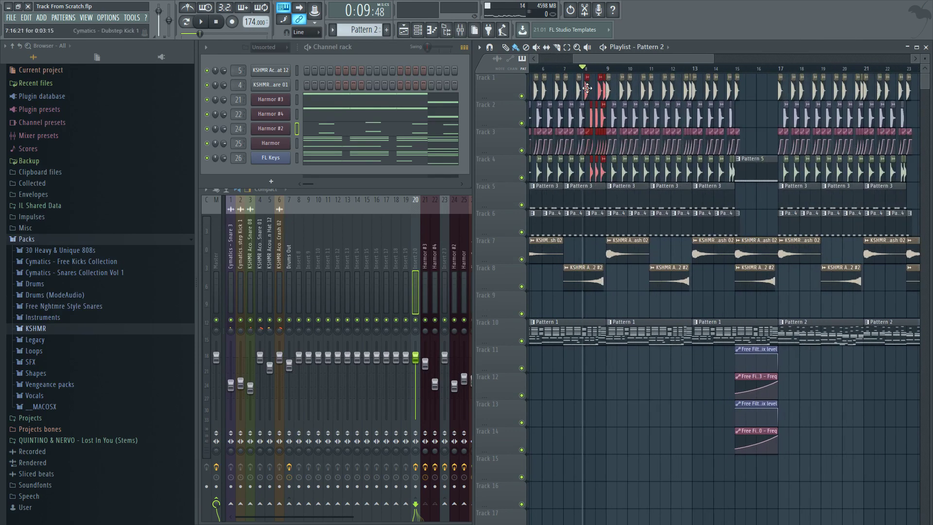
left_click_drag(616, 89, 871, 96)
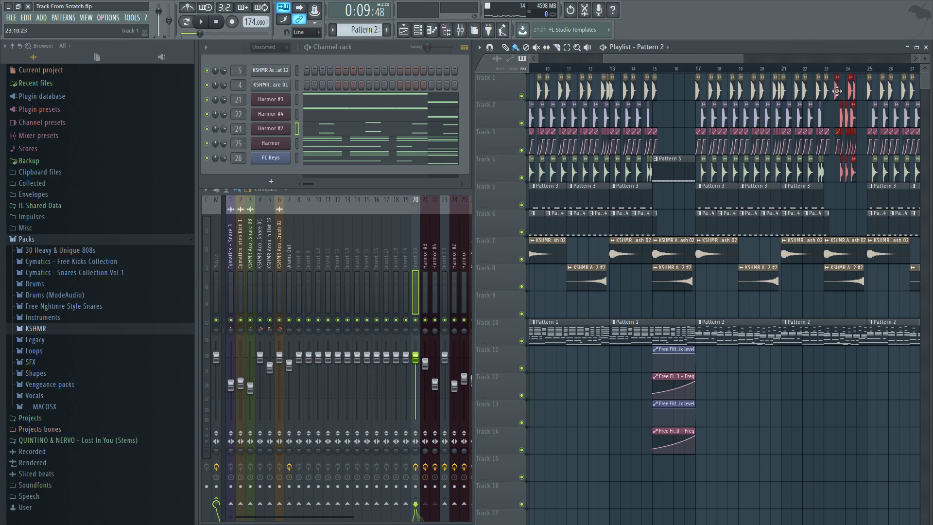
scroll(835, 91, "up", 4)
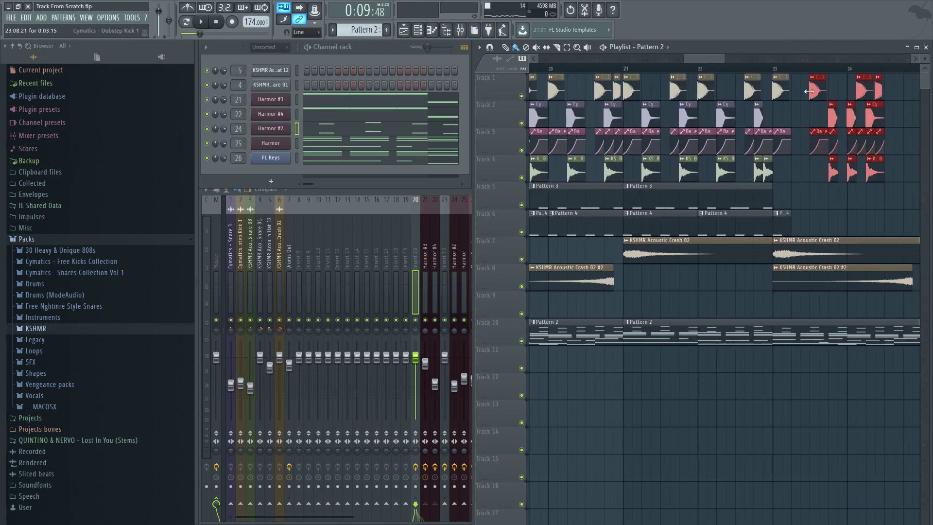
scroll(714, 97, "right", 3)
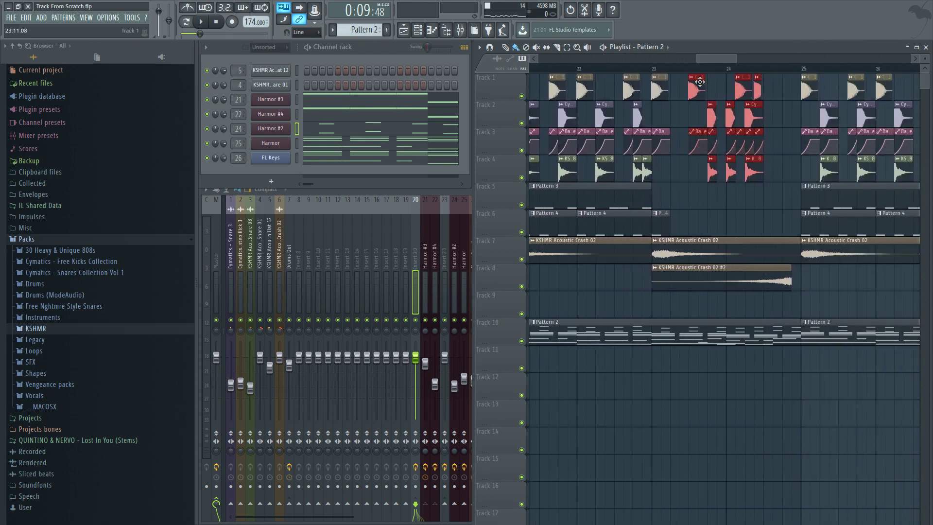
left_click_drag(699, 81, 736, 73)
left_click(694, 180)
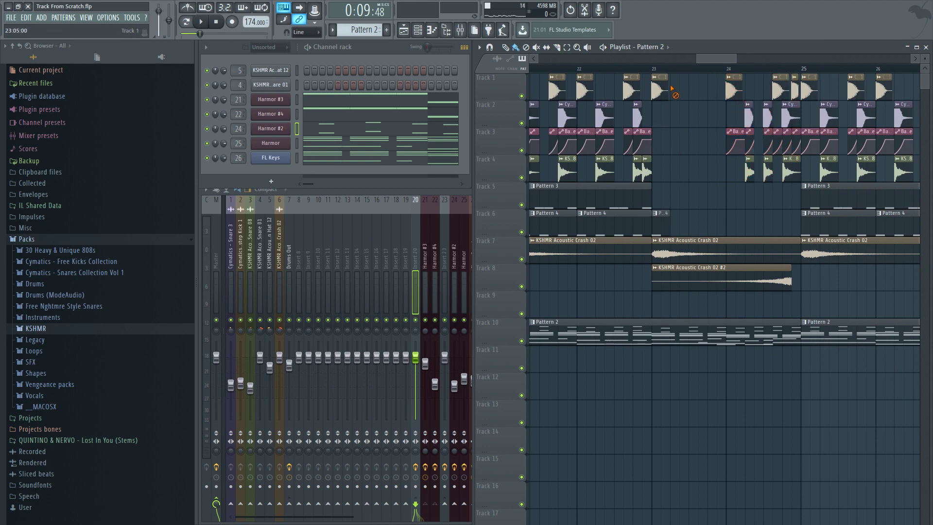
Step: Delete the crash clip on Track 7 and the leftover Pattern 4 piece on Track 6 at bar 23
scroll(682, 99, "down", 5, "ctrl")
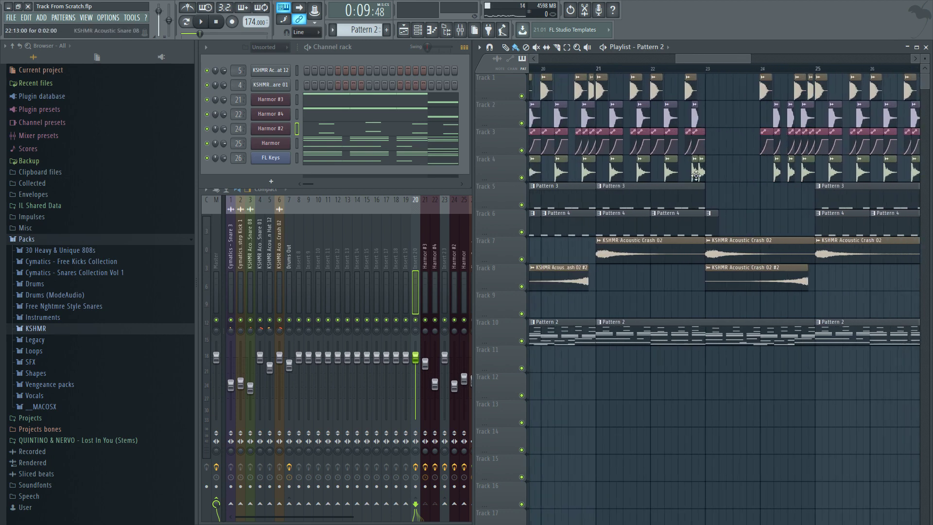
scroll(663, 176, "up", 4, "ctrl")
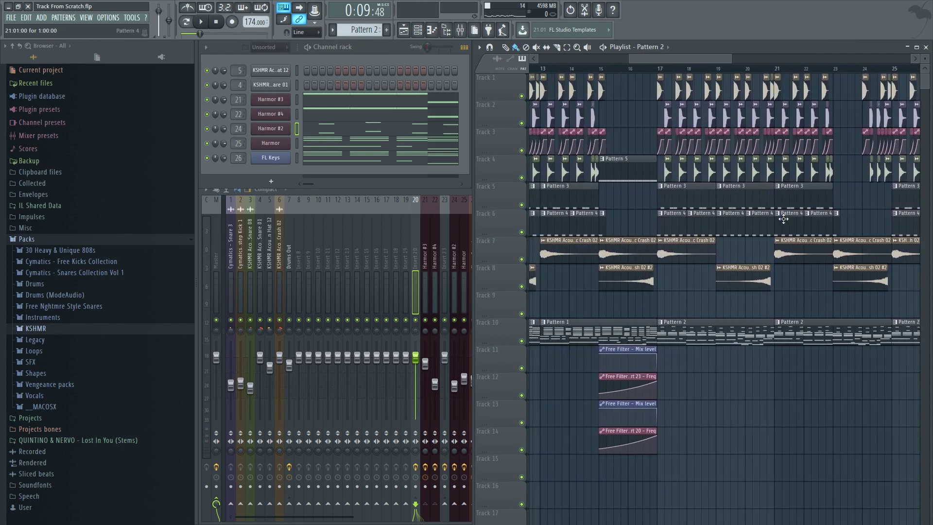
scroll(846, 246, "down", 1, "ctrl")
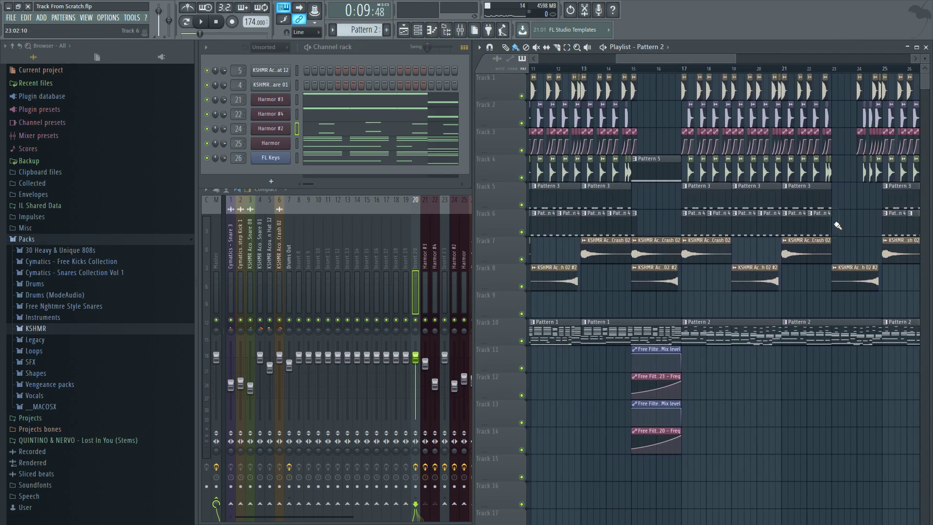
Step: Fill the drum gap at bar 23 with copies of the earlier drum clips on Tracks 1–4 and Pattern 3 on Track 5
scroll(838, 225, "down", 3, "ctrl")
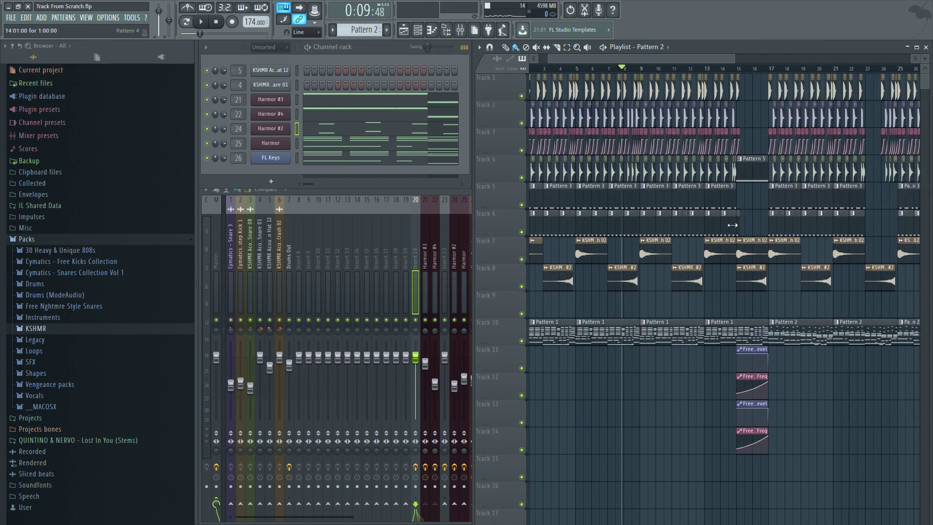
scroll(733, 225, "right", 7)
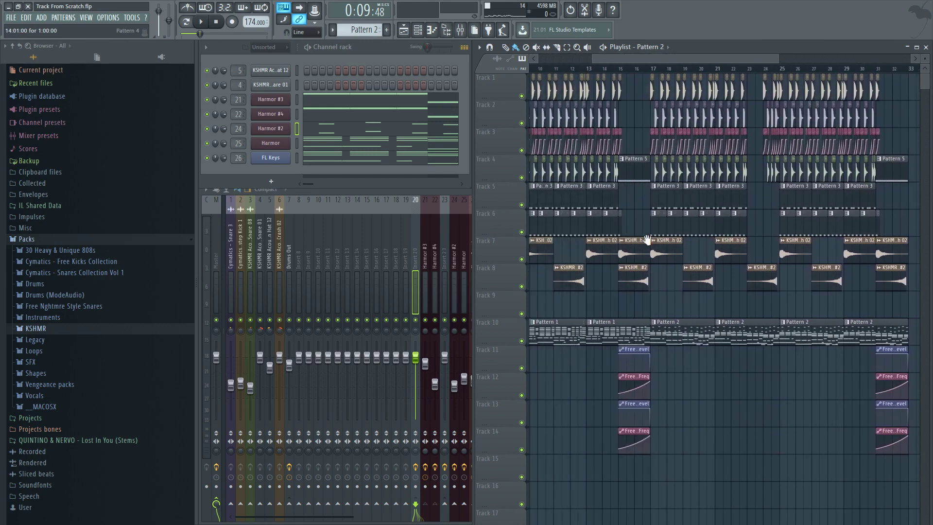
scroll(647, 239, "left", 9)
scroll(546, 131, "up", 5, "ctrl")
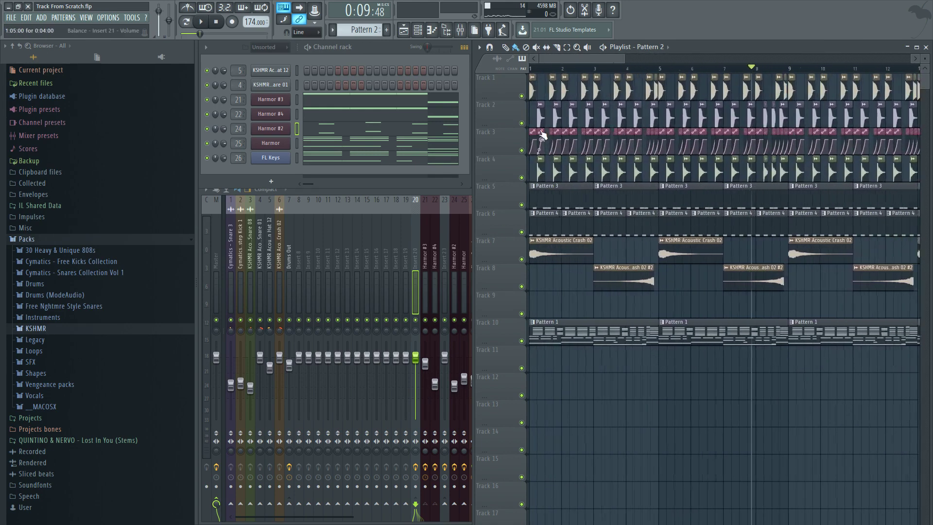
scroll(582, 219, "down", 5, "ctrl")
scroll(690, 237, "right", 10)
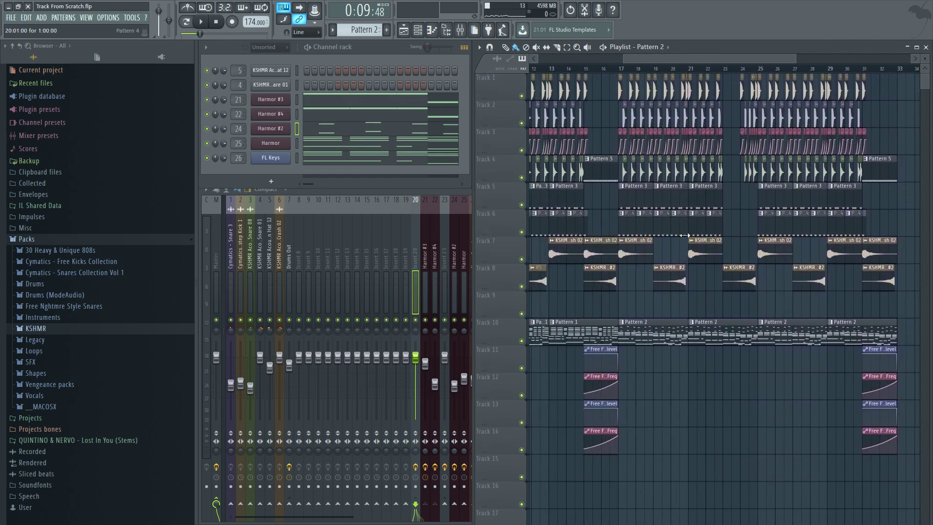
scroll(707, 153, "up", 4, "ctrl")
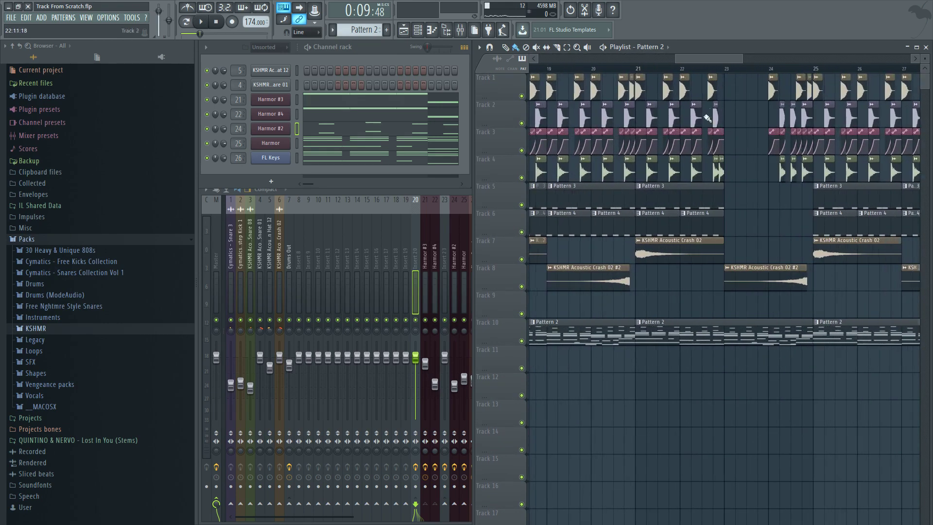
left_click_drag(553, 200, 589, 81)
scroll(719, 199, "left", 3)
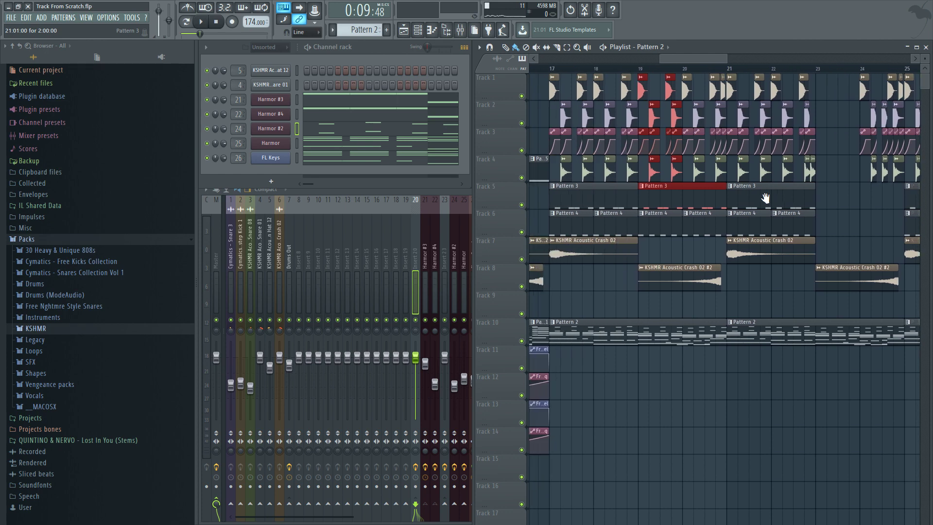
left_click_drag(732, 203, 761, 71)
left_click_drag(746, 196, 839, 189)
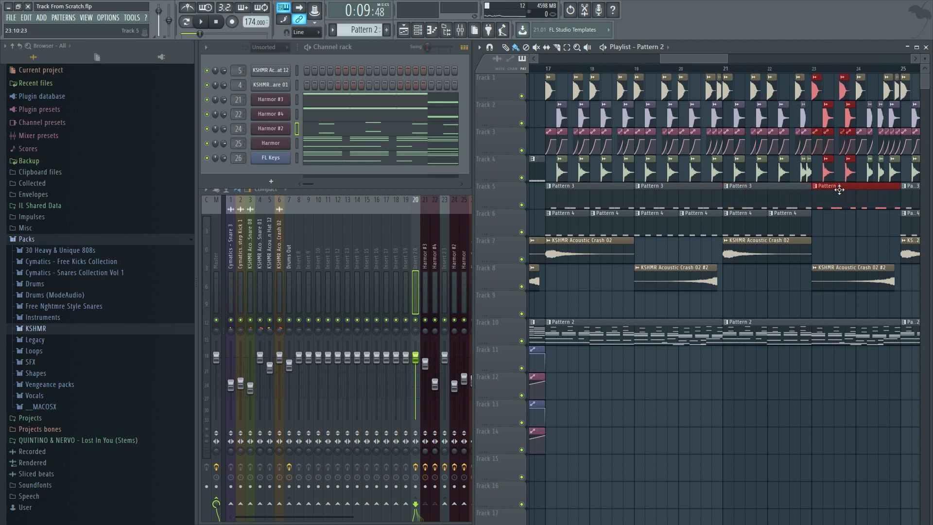
Step: Add Pattern 4 clips at bars 23 and 24 on Track 6 while playing back the arrangement, and stop playback
key("space")
left_click(856, 233)
left_click(805, 217)
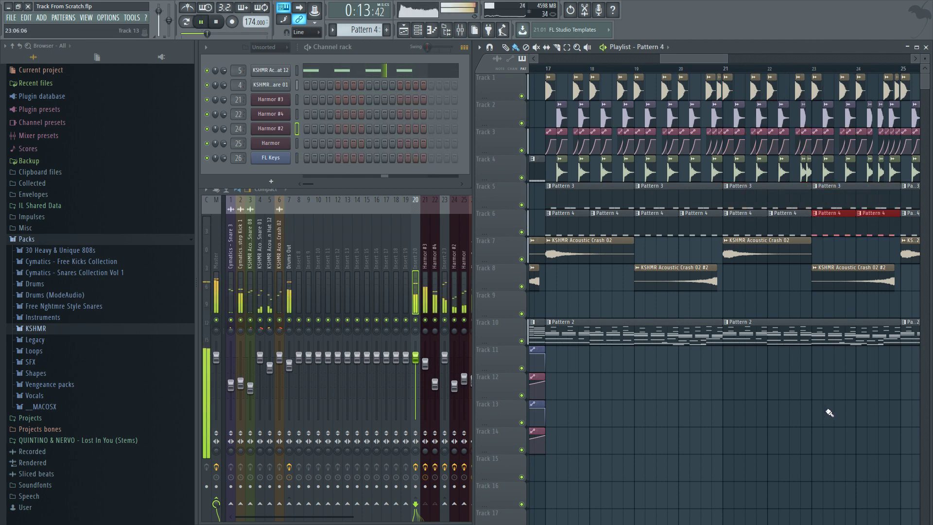
scroll(815, 419, "down", 5)
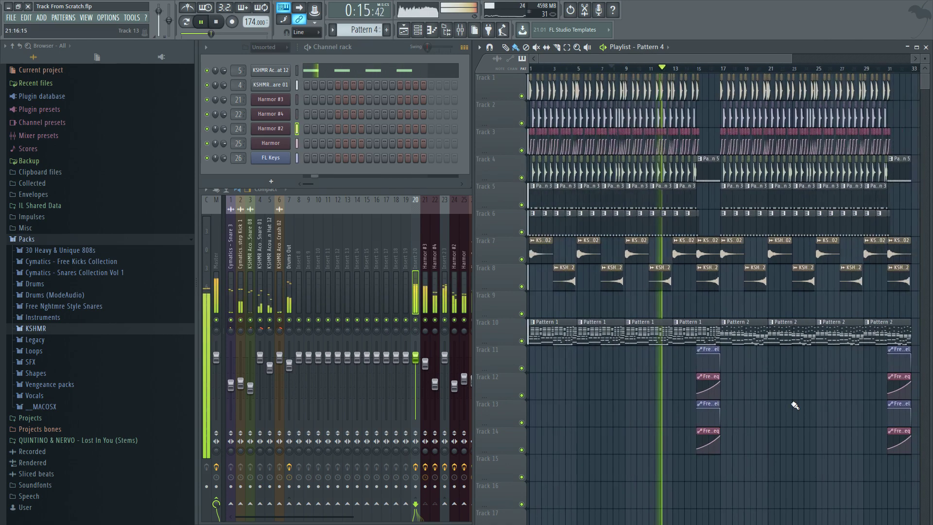
key("space")
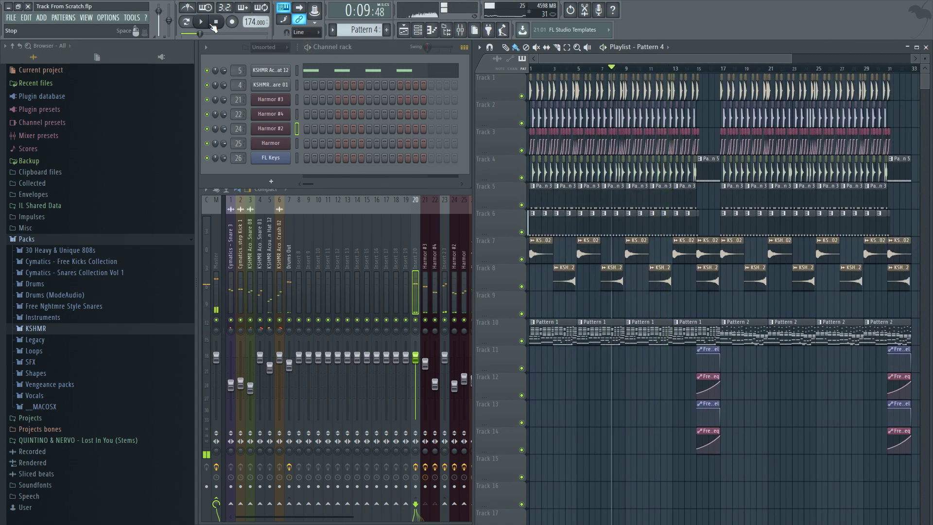
Step: Play back the full 32-bar arrangement from the start, check the closing bars around bar 31, and stop playback
left_click(215, 22)
key("space")
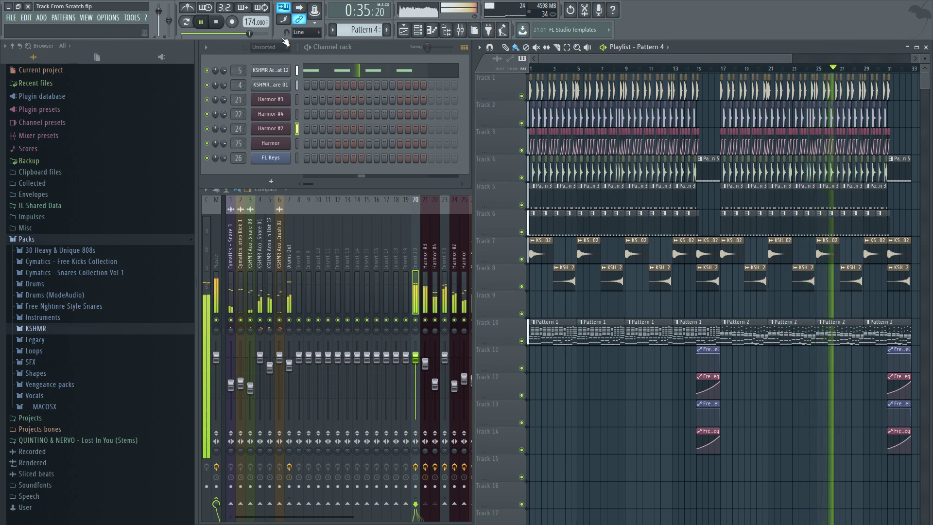
scroll(634, 454, "right", 5)
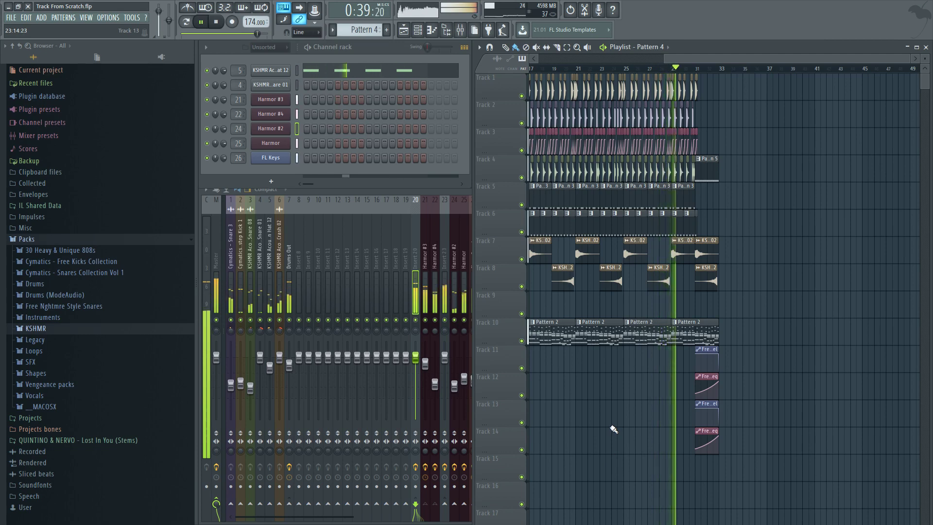
scroll(734, 72, "up", 2)
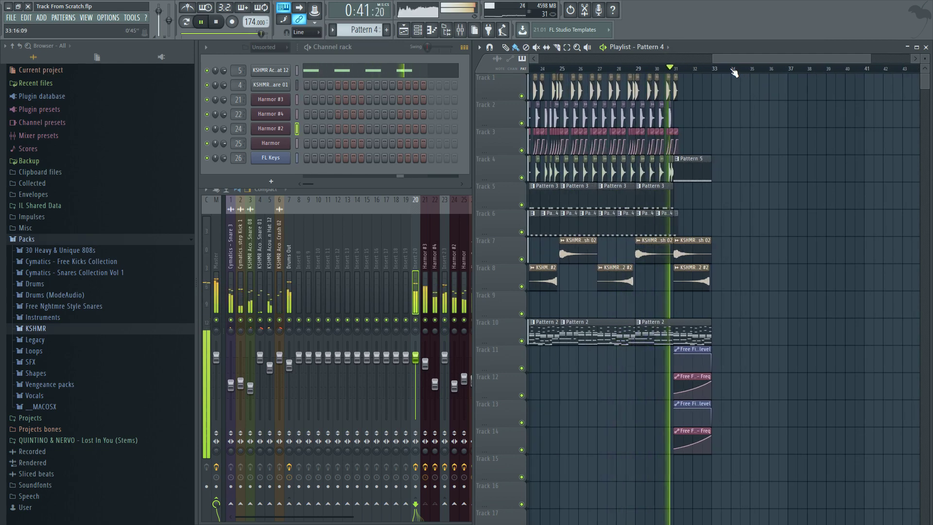
scroll(734, 72, "up", 1)
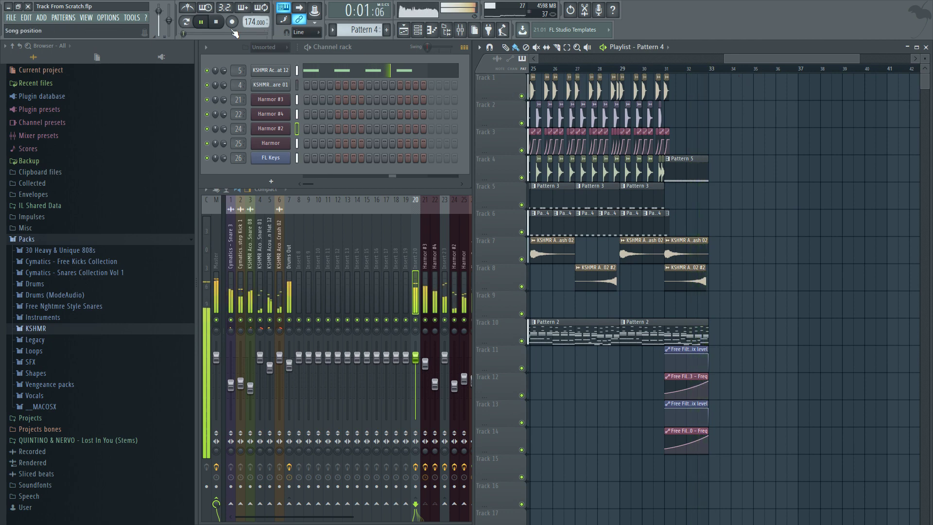
scroll(772, 293, "down", 3)
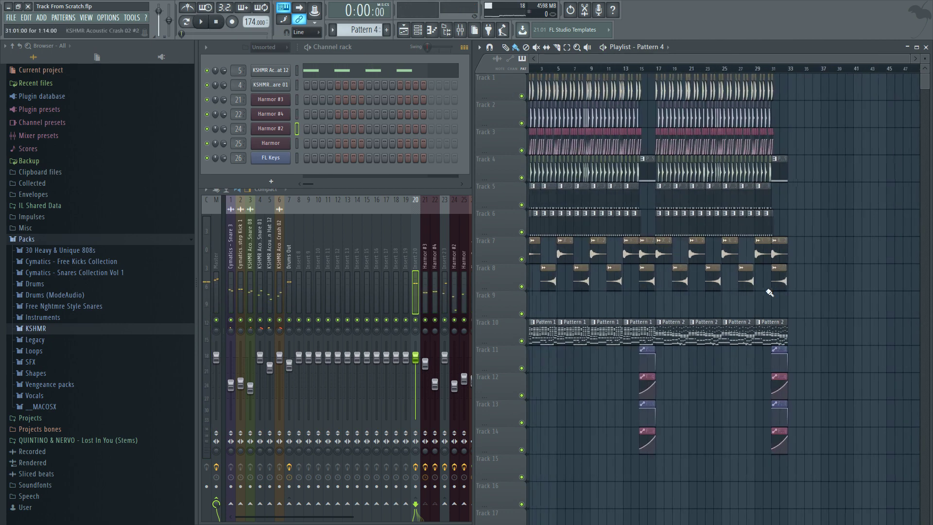
key("super")
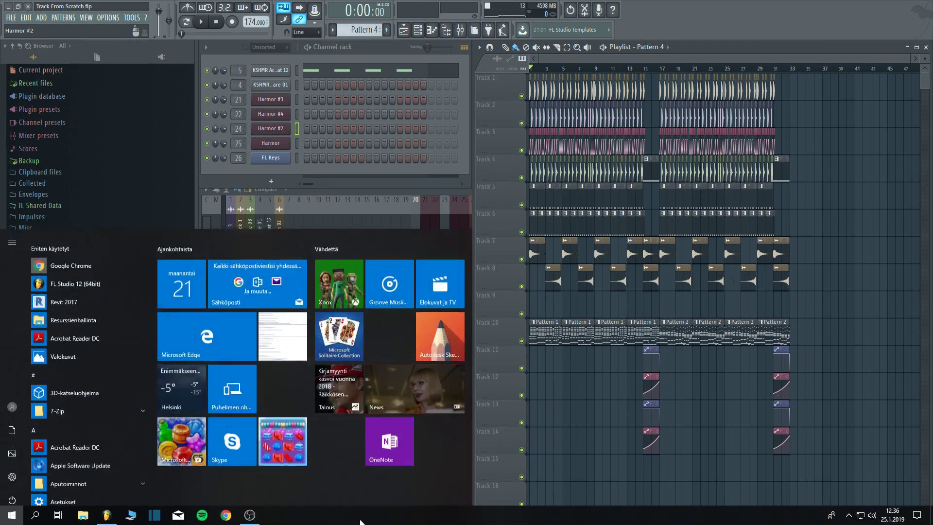
left_click(238, 516)
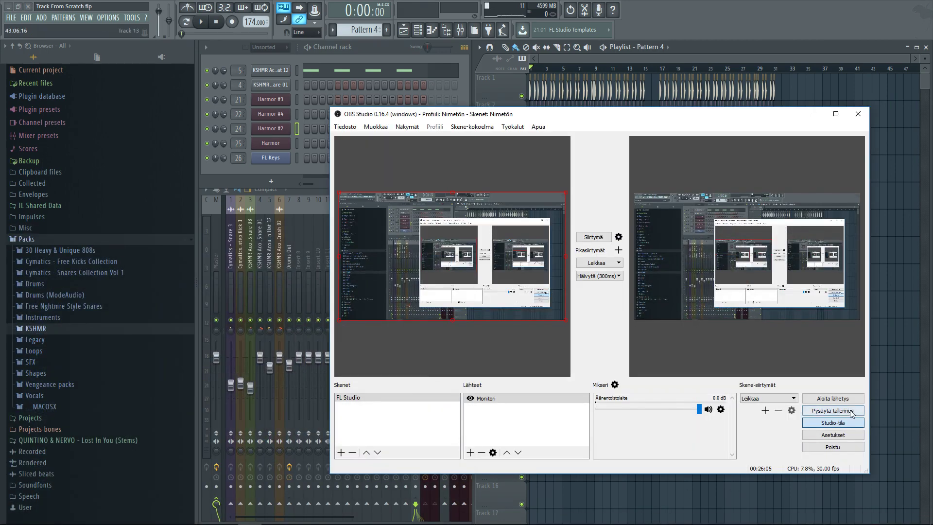